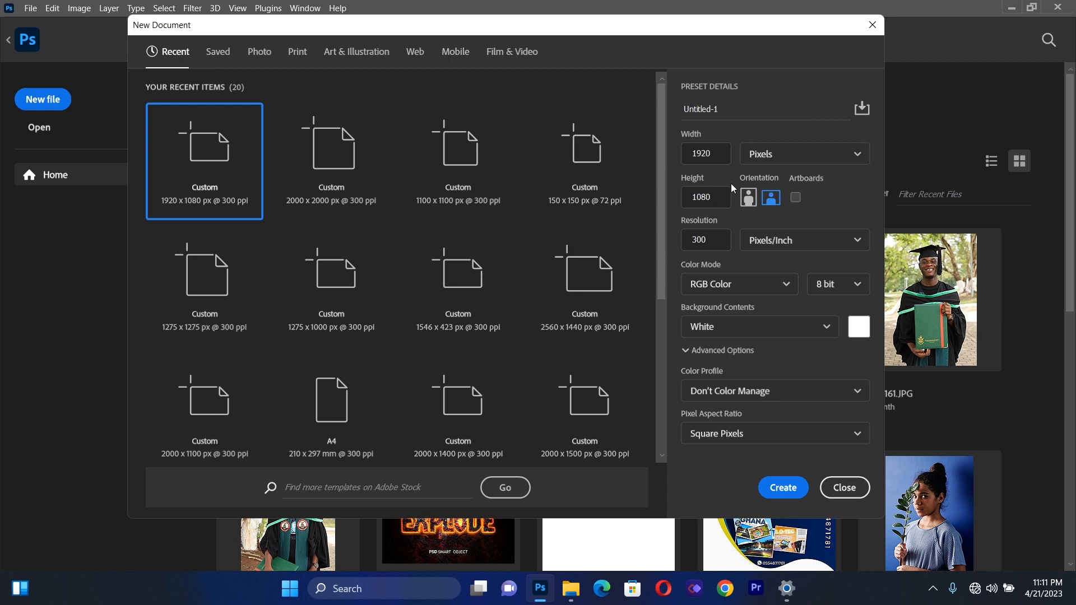
# Set both the width and the height of the new document to 2000 pixels
pyautogui.click(717, 154)
pyautogui.press('BackSpace')
pyautogui.press('BackSpace')
pyautogui.press('BackSpace')
pyautogui.press('BackSpace')
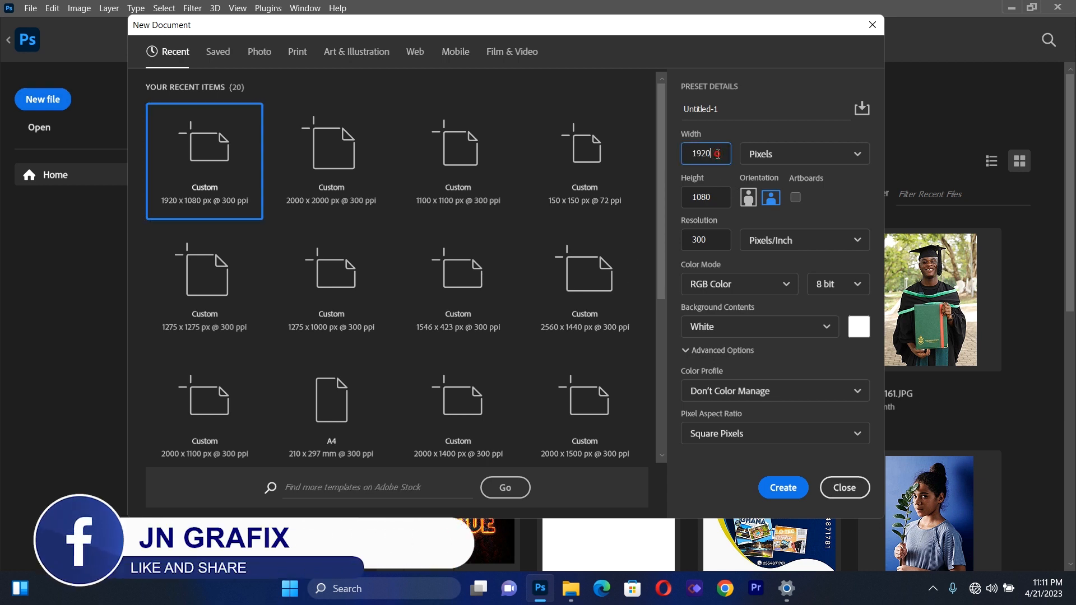
pyautogui.write('2000')
pyautogui.click(716, 199)
pyautogui.press('BackSpace')
pyautogui.press('BackSpace')
pyautogui.press('BackSpace')
pyautogui.press('BackSpace')
pyautogui.write('2000')
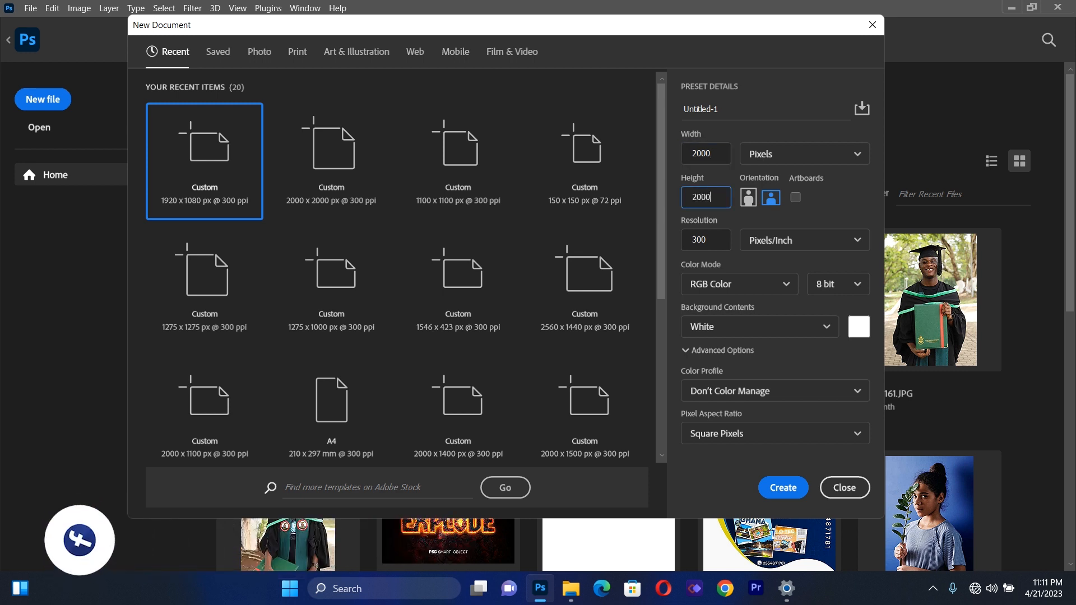
# Create the document with pixel units, a resolution of 300 pixels/inch and RGB color
pyautogui.click(710, 241)
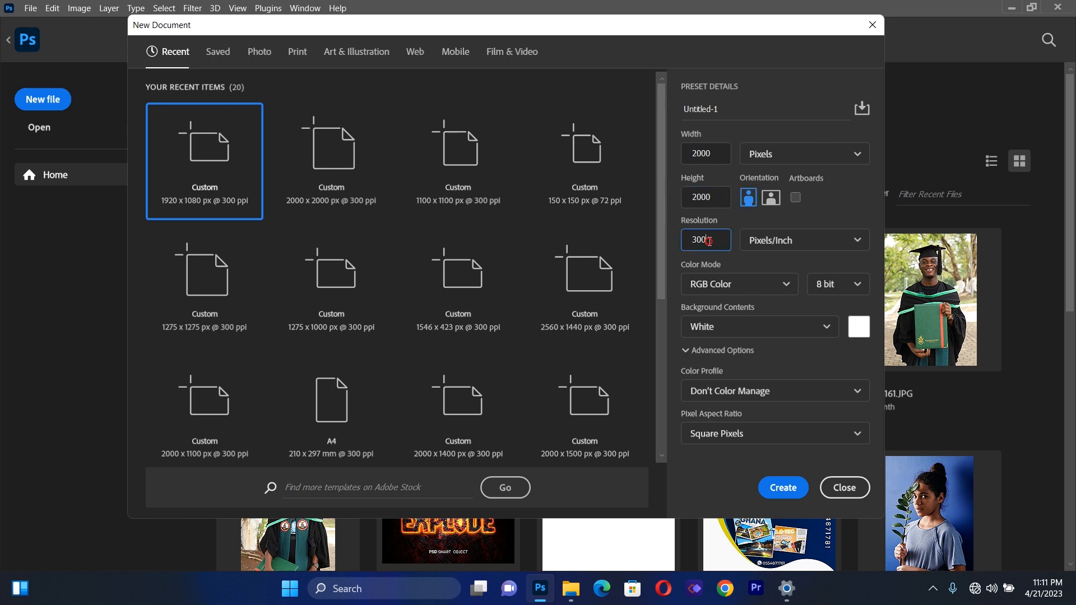
pyautogui.click(775, 160)
pyautogui.click(774, 160)
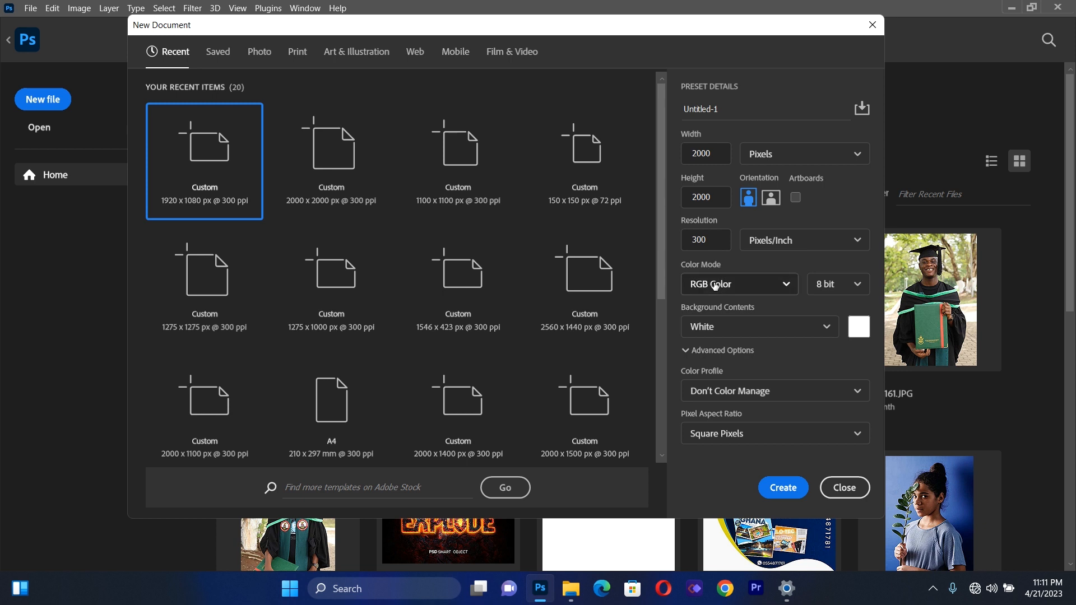
pyautogui.click(775, 493)
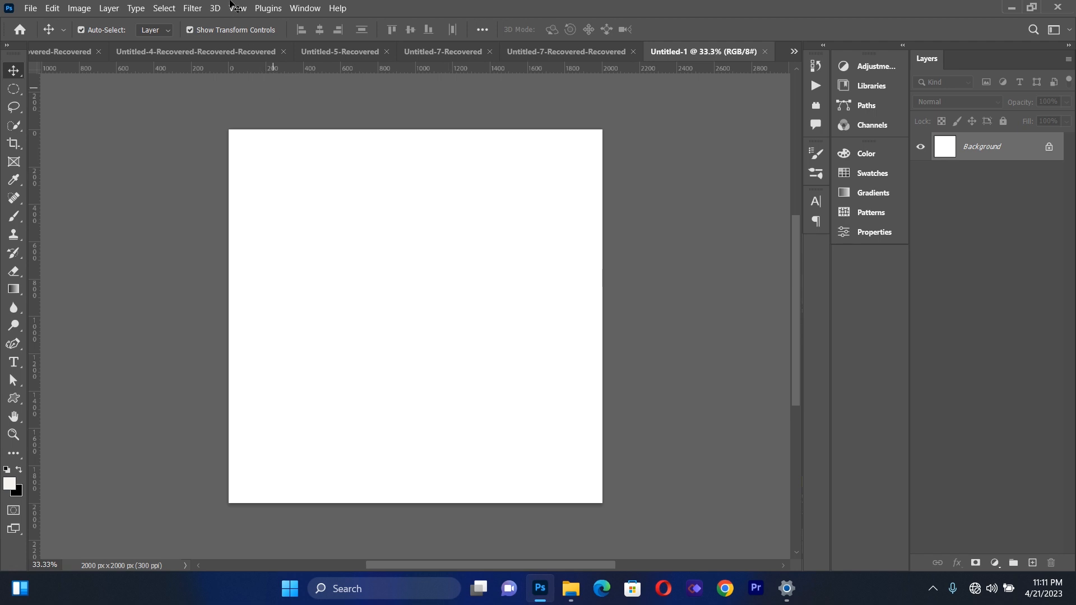
# Add a new guide layout with one column, one row, 20 px gutters and 20 px margins, clearing existing guides
pyautogui.click(231, 8)
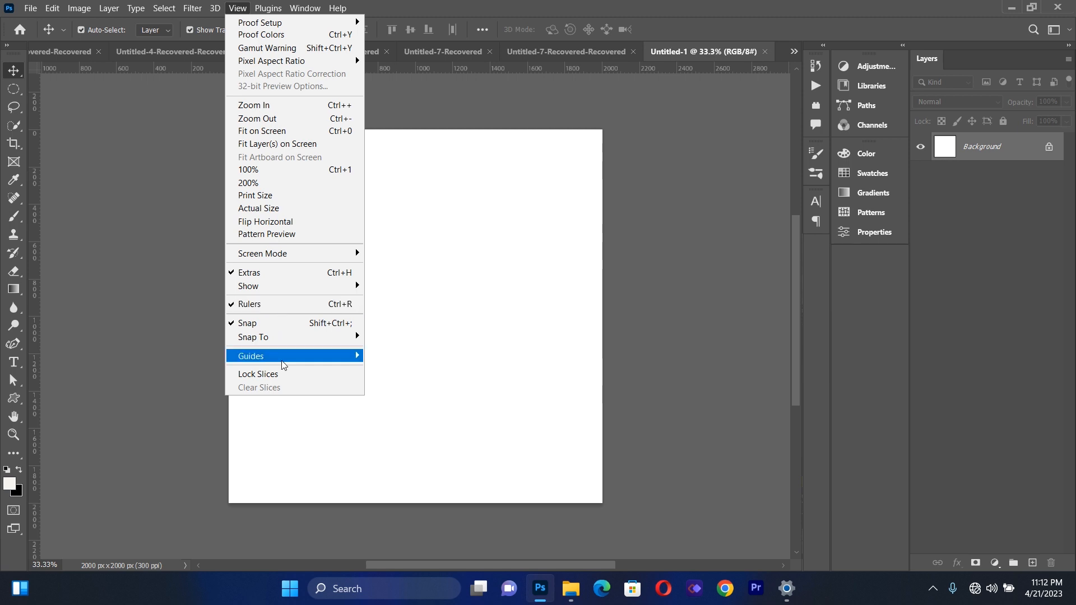
pyautogui.moveTo(286, 362)
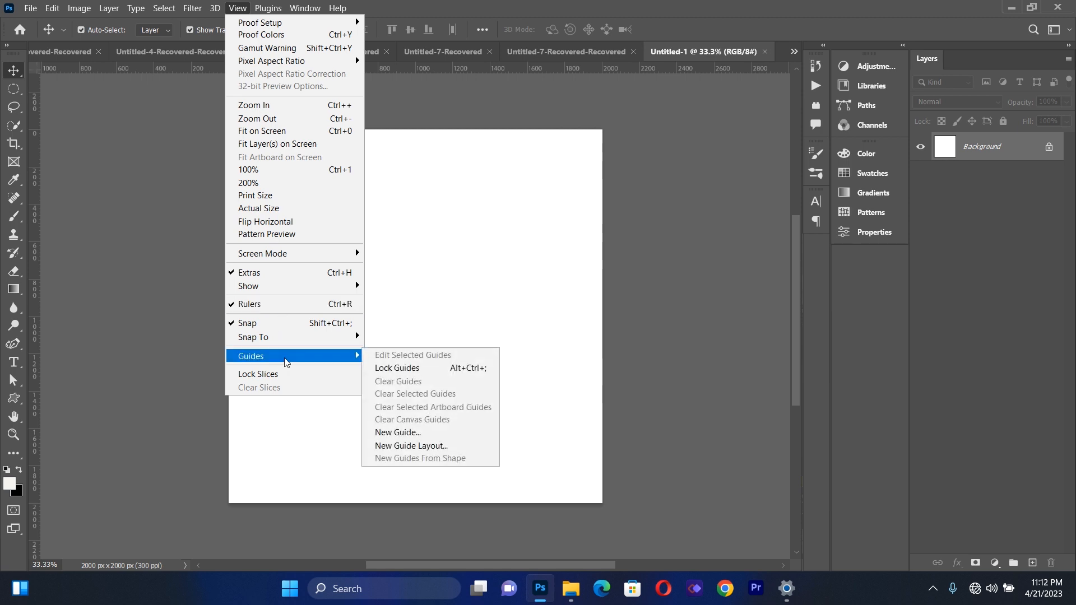
pyautogui.click(405, 446)
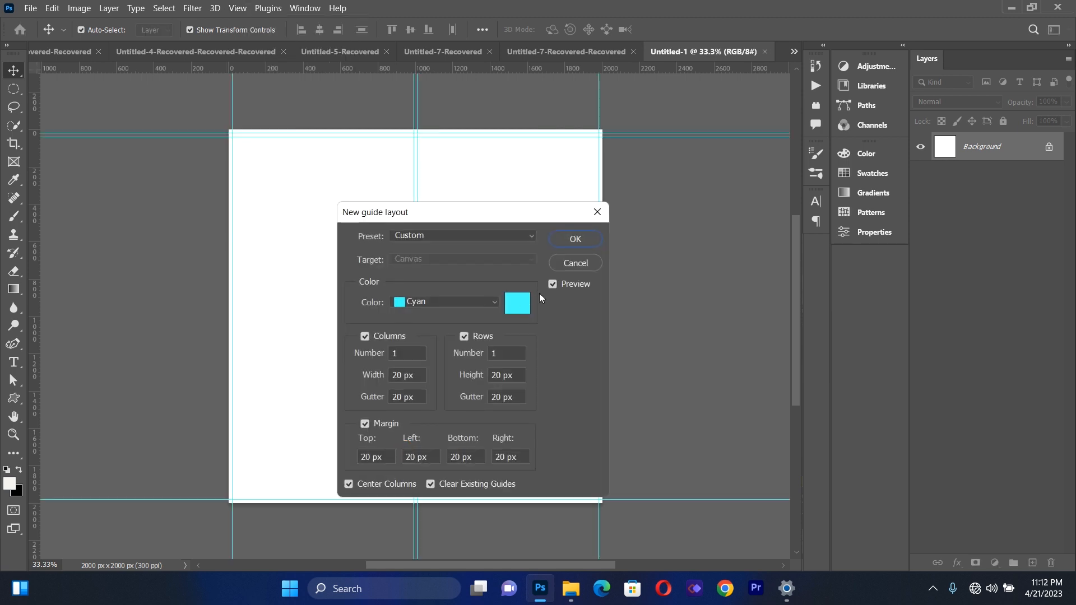
pyautogui.click(573, 242)
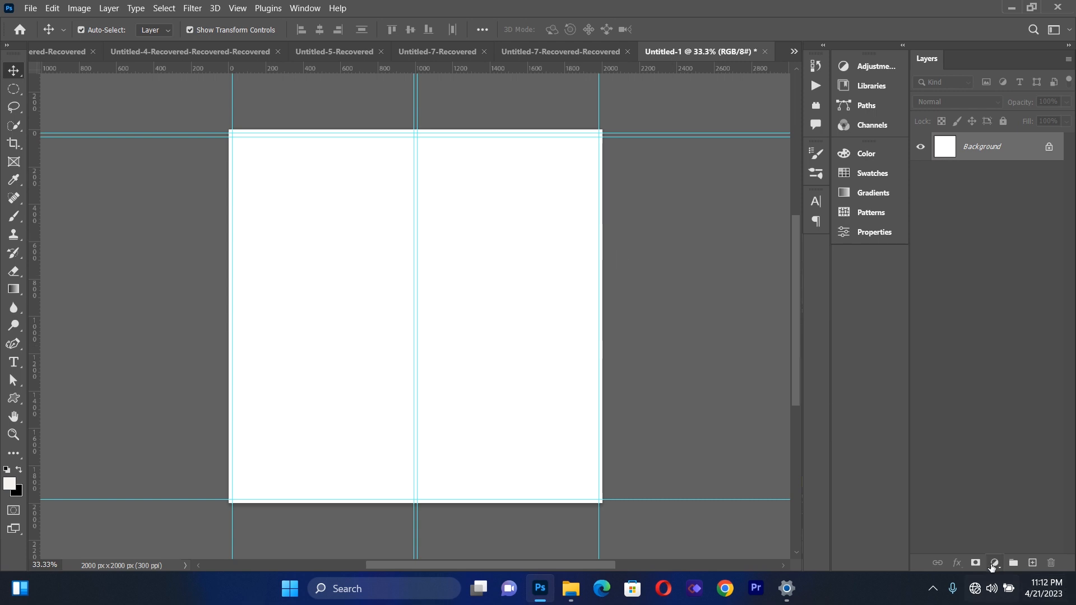
# Add a solid color fill layer above the background using the color #0ca4c5
pyautogui.click(995, 562)
pyautogui.click(1000, 317)
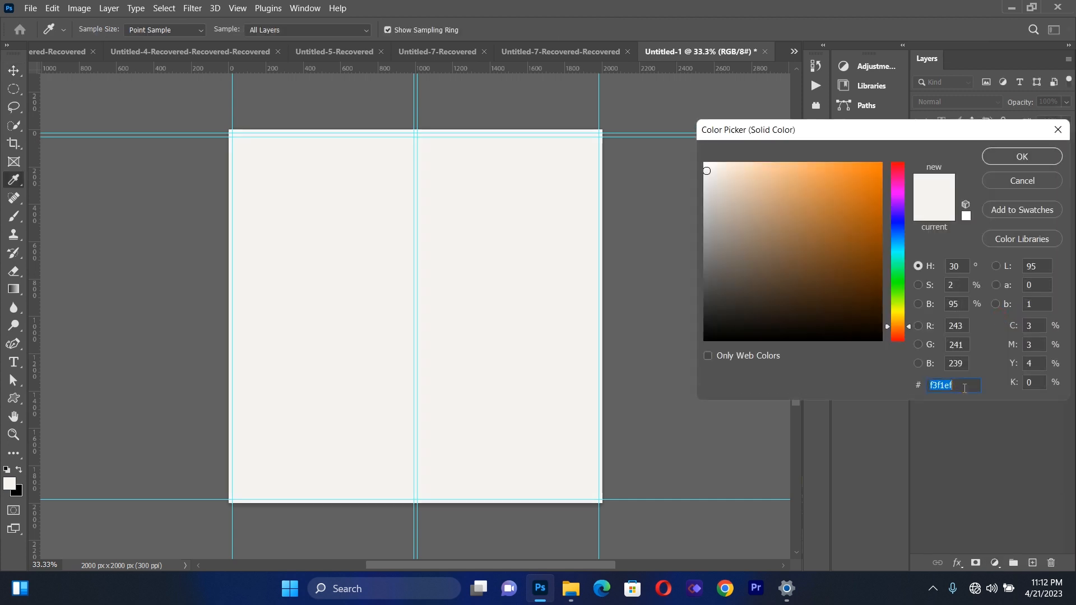
pyautogui.press('BackSpace')
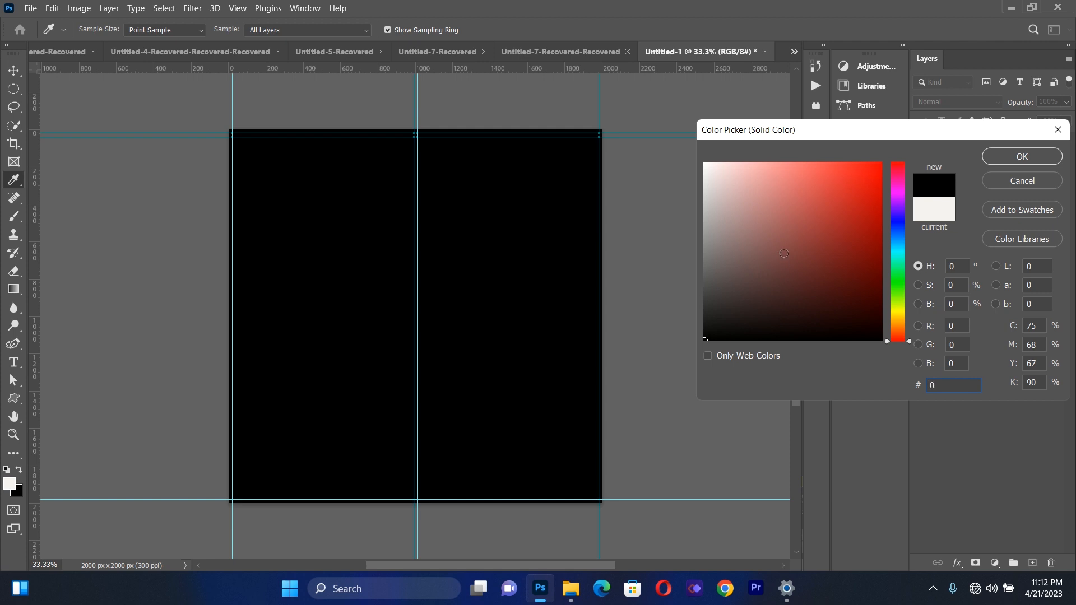
pyautogui.write('0ca')
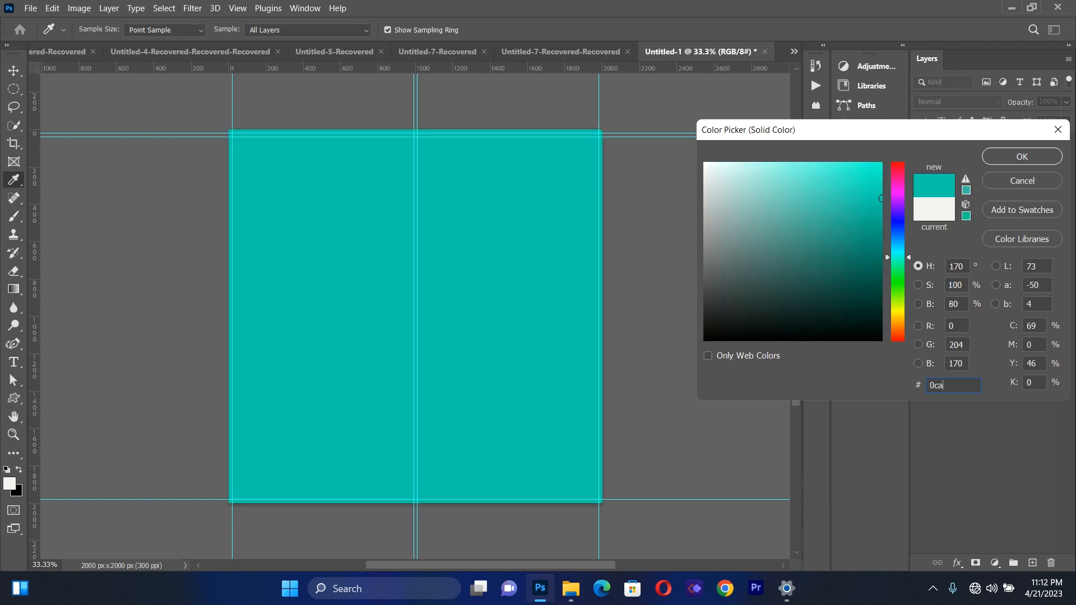
pyautogui.write('4')
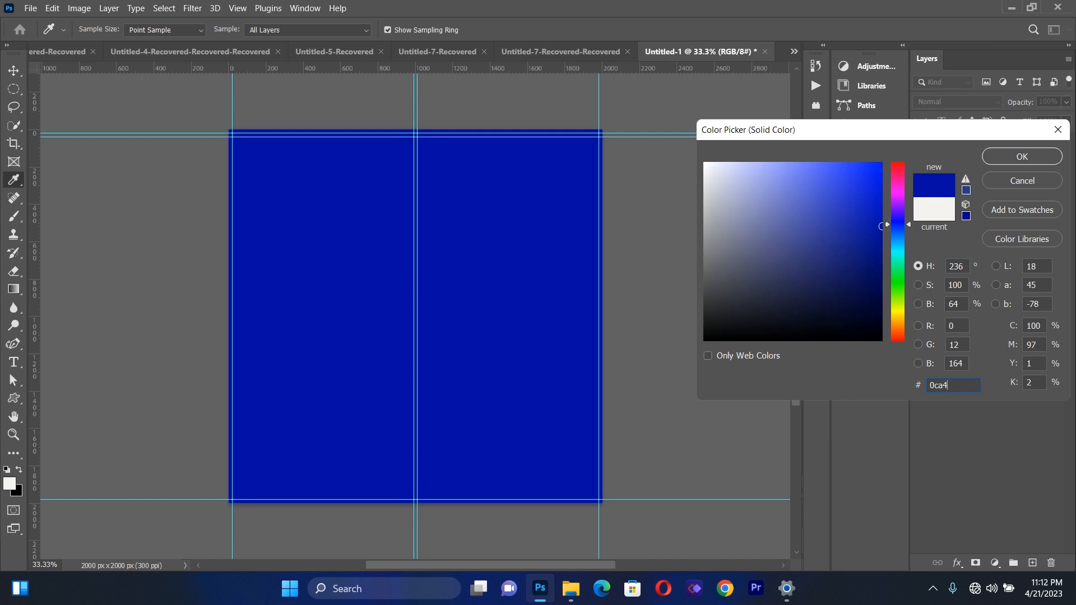
pyautogui.write('c5')
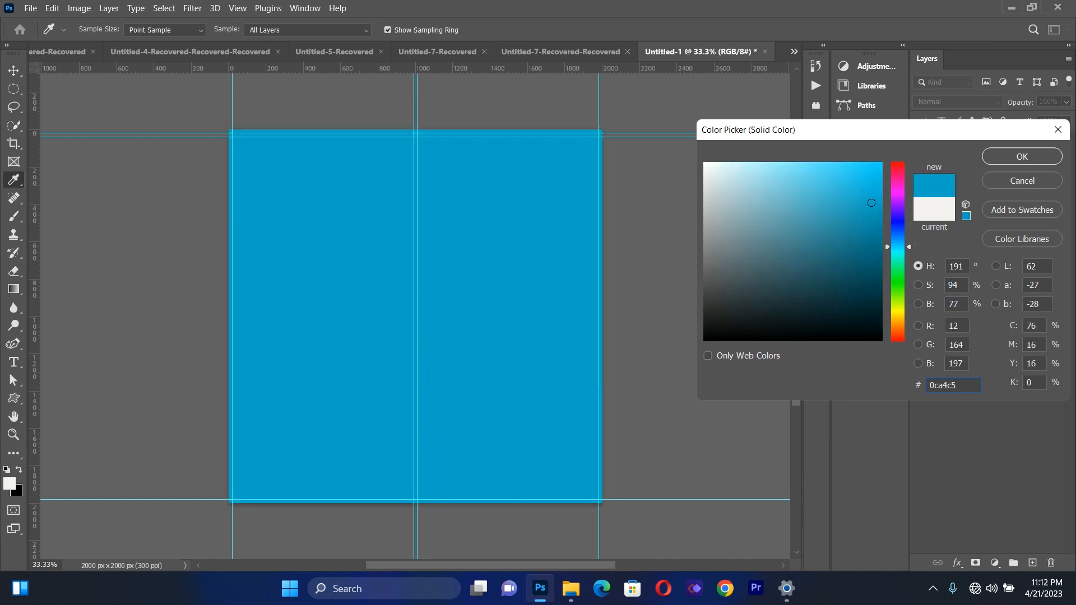
pyautogui.click(990, 156)
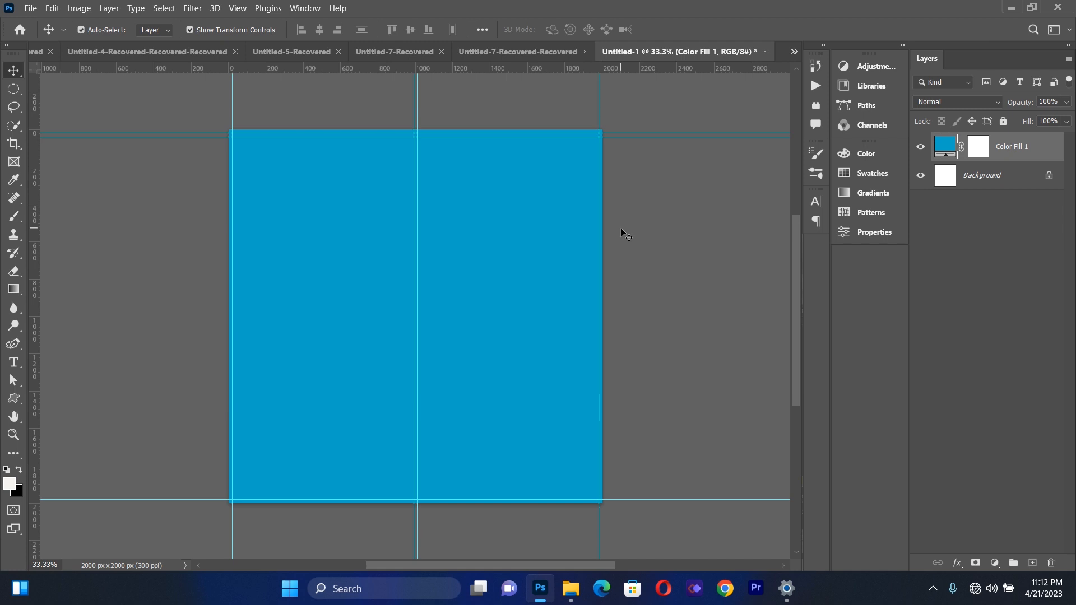
# Rasterize the blue fill for use with the Eraser tool and enlarge the soft eraser to 1811 px
pyautogui.click(14, 271)
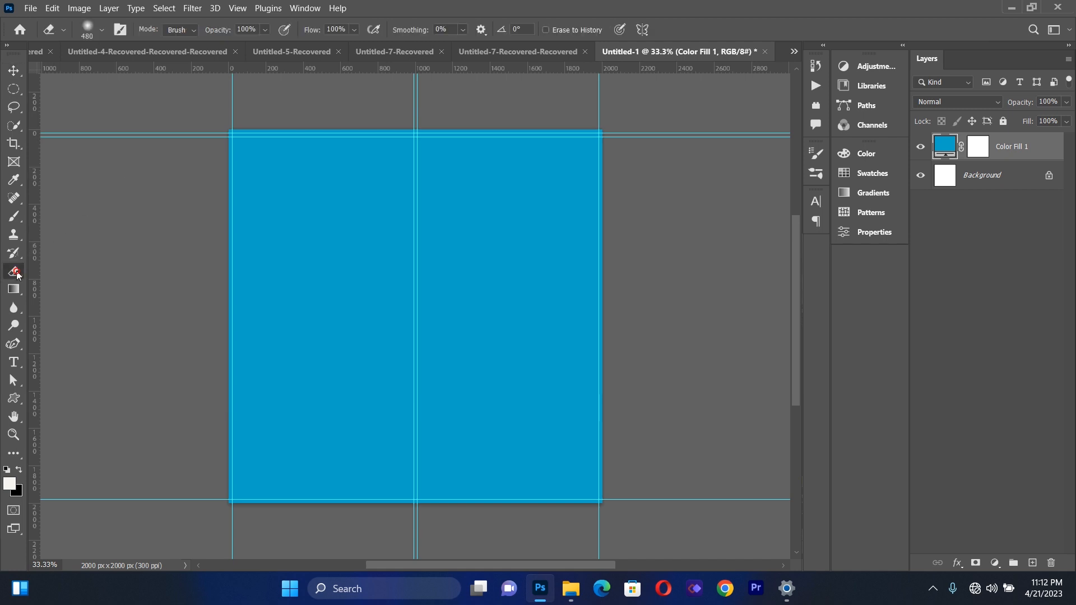
pyautogui.click(445, 265)
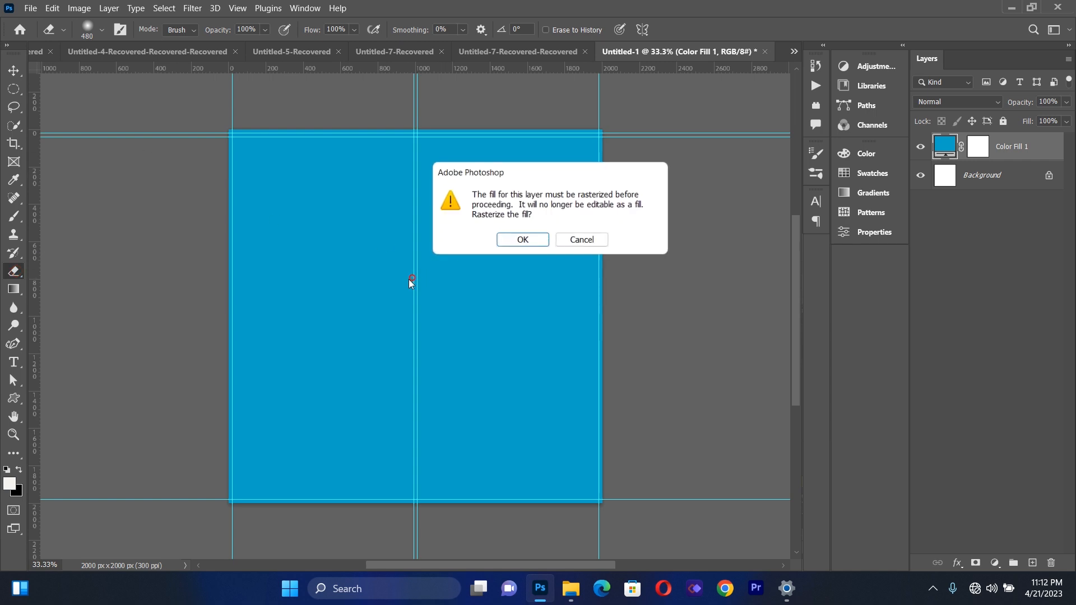
pyautogui.click(502, 241)
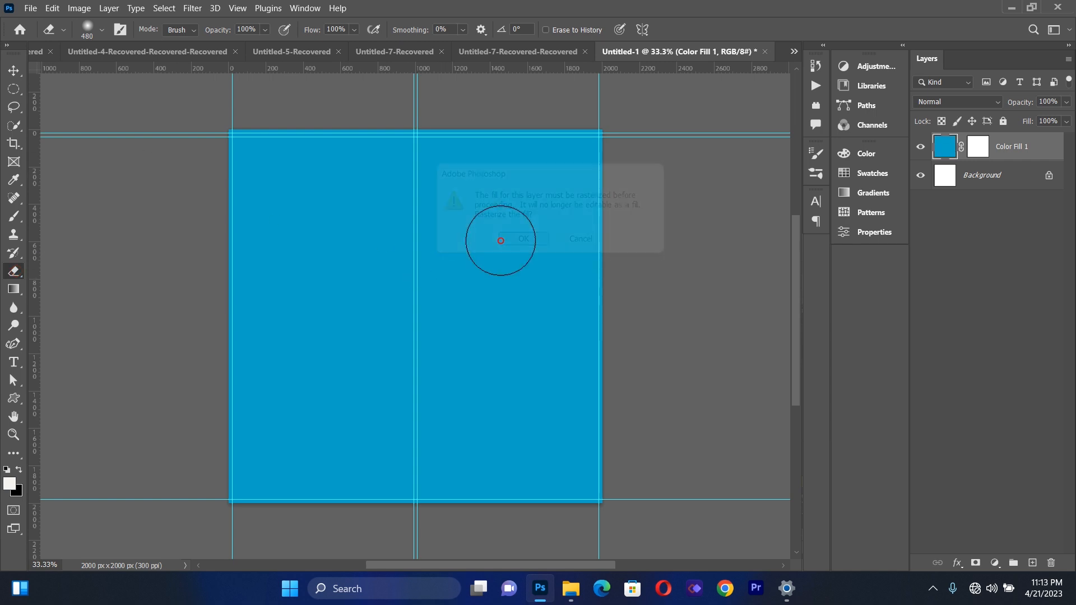
pyautogui.click(102, 30)
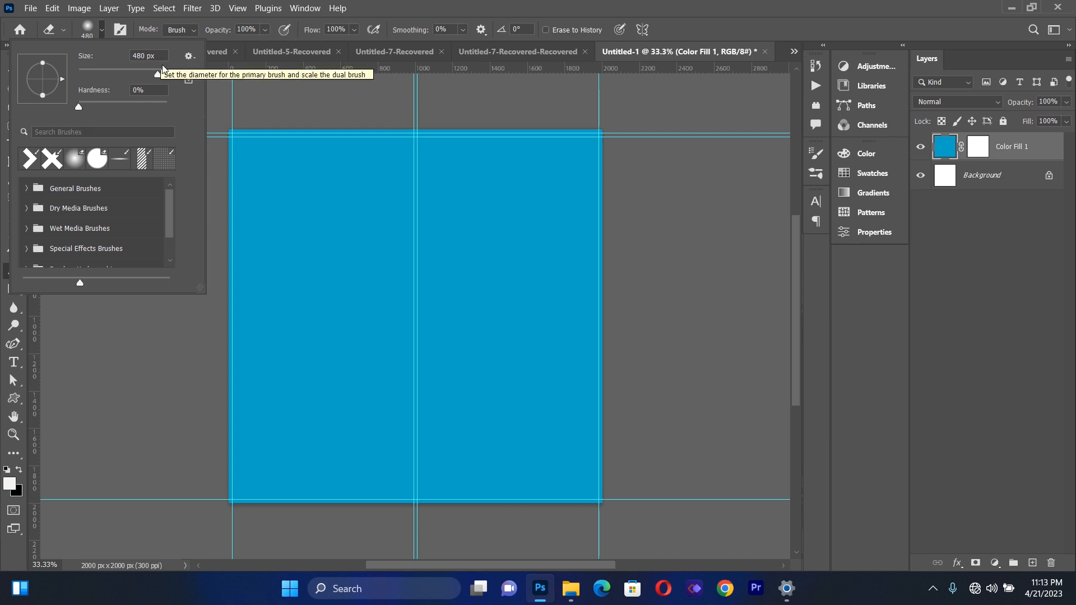
pyautogui.moveTo(160, 75); pyautogui.dragTo(163, 75)
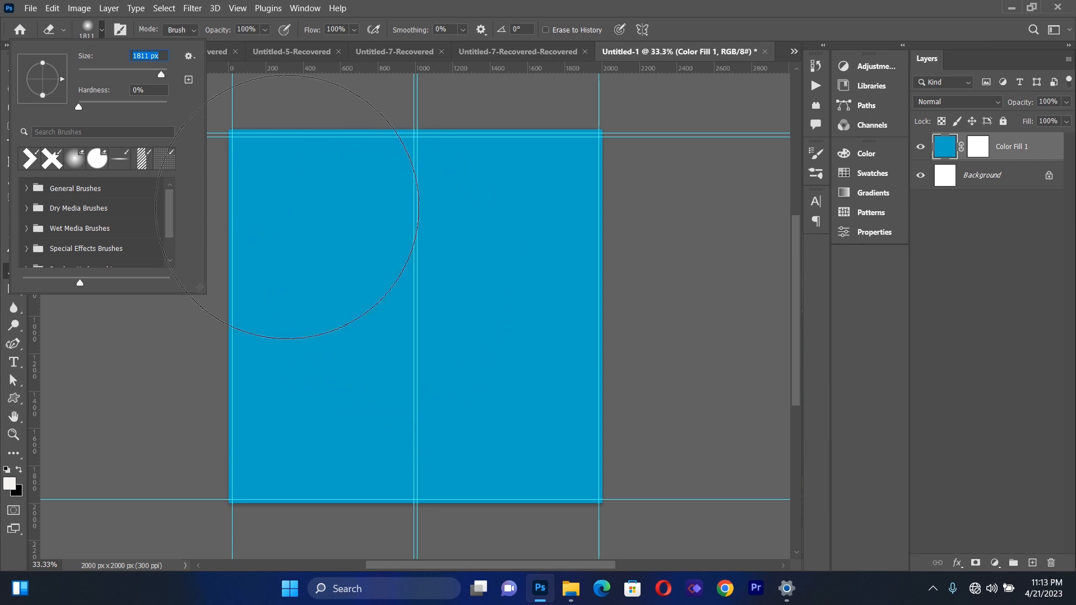
# Erase a soft round glow in the center of the blue fill layer with the large eraser
pyautogui.click(399, 308)
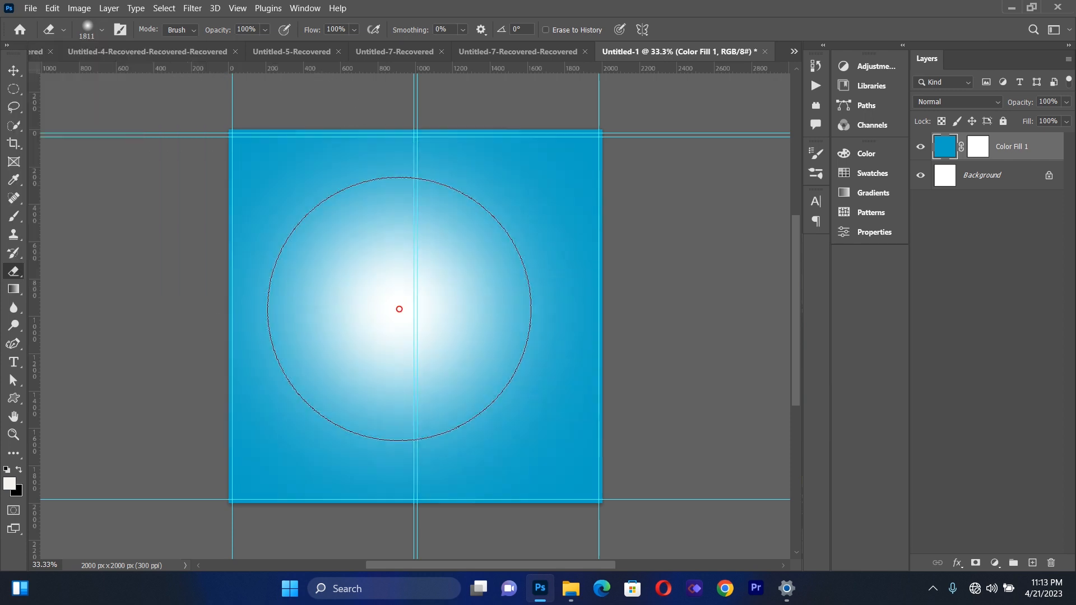
pyautogui.click(406, 307)
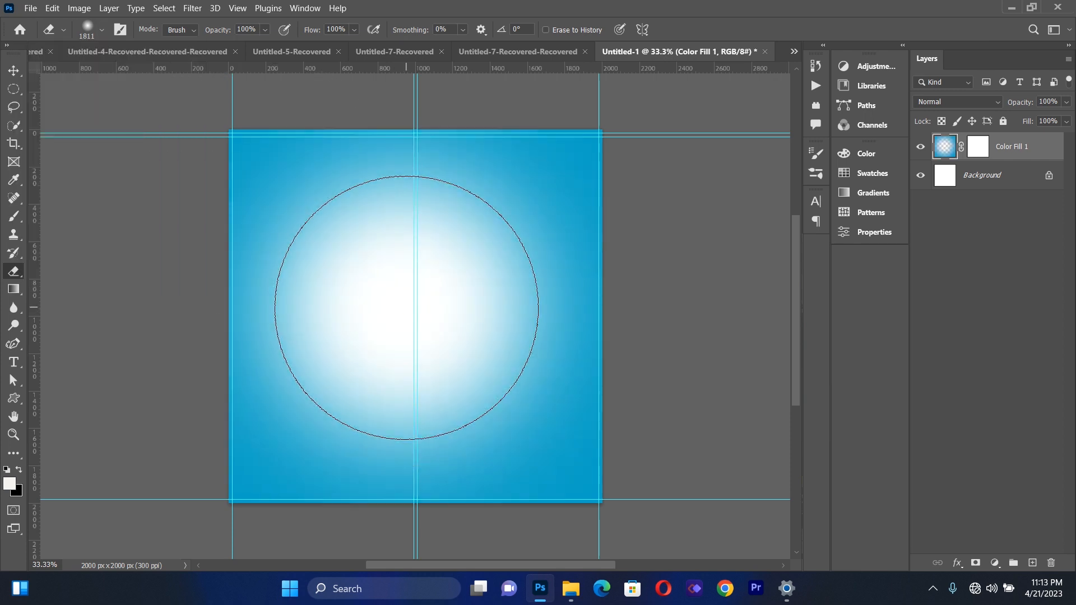
pyautogui.click(405, 306)
# Try a few more eraser dabs just above the center of the glow and undo them
pyautogui.click(406, 305)
pyautogui.click(406, 296)
pyautogui.click(407, 295)
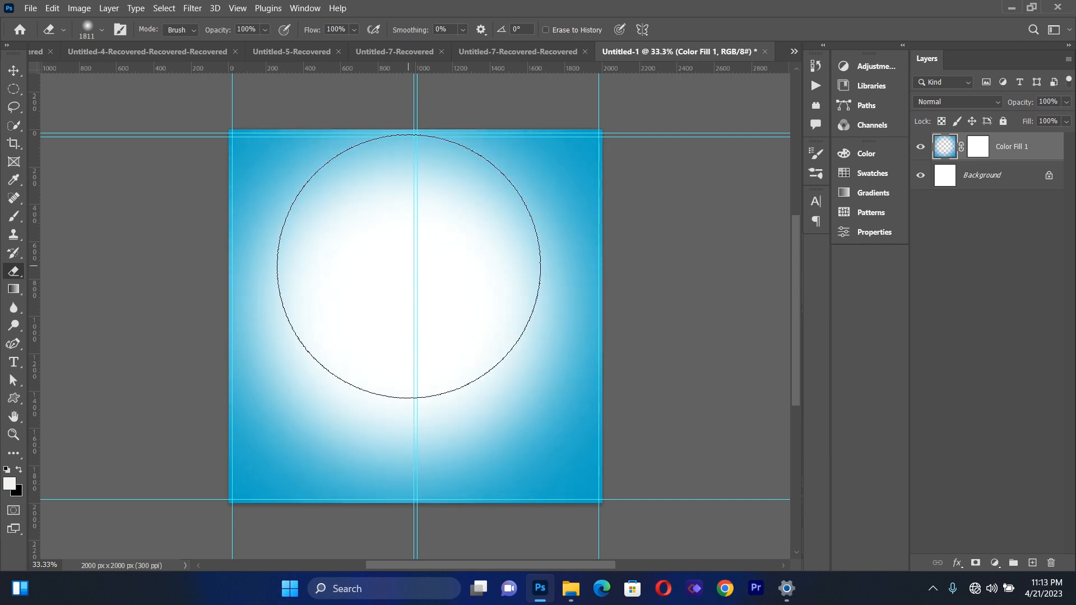
pyautogui.hotkey('ctrl', 'z')
pyautogui.hotkey('ctrl', 'z')
pyautogui.hotkey('ctrl', 'z')
pyautogui.hotkey('ctrl', 'z')
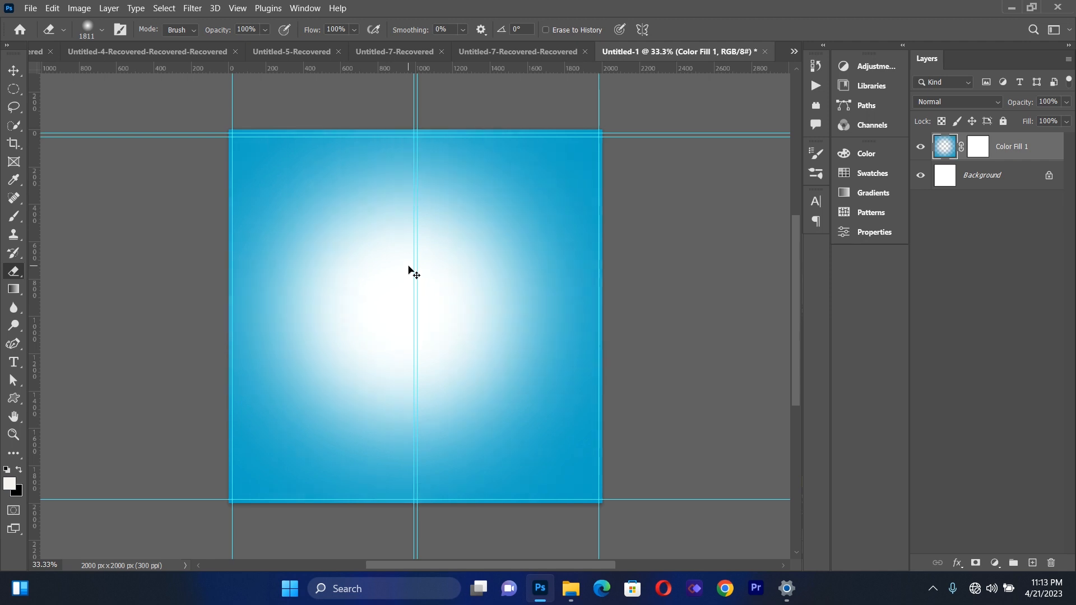
# Erase the upper and middle parts of the blue fill softly, keeping blue along the bottom and sides, and deselect the layer
pyautogui.click(411, 257)
pyautogui.click(410, 247)
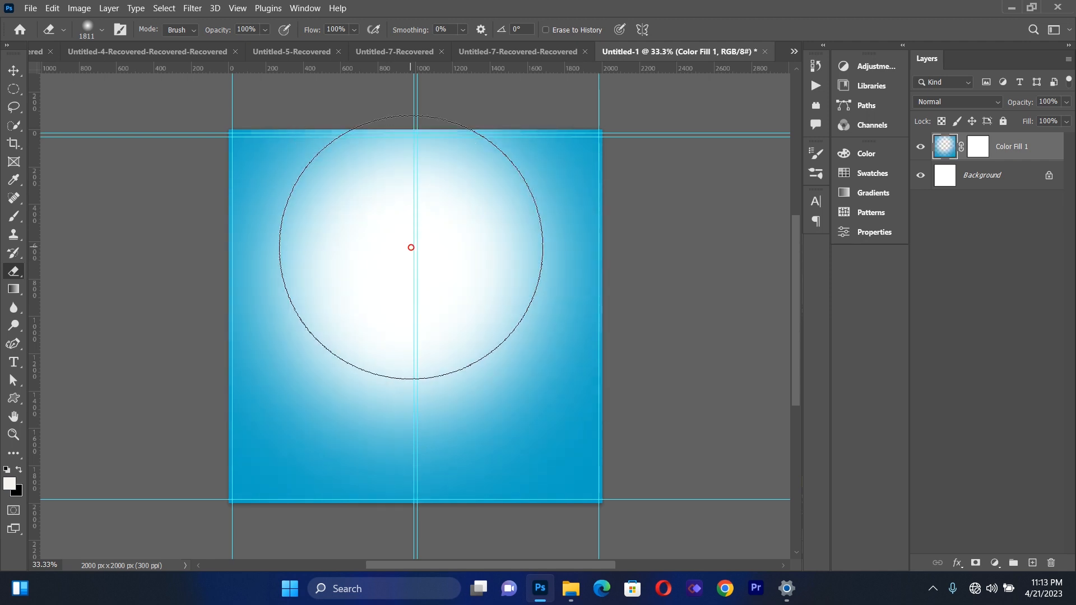
pyautogui.click(415, 236)
pyautogui.click(419, 236)
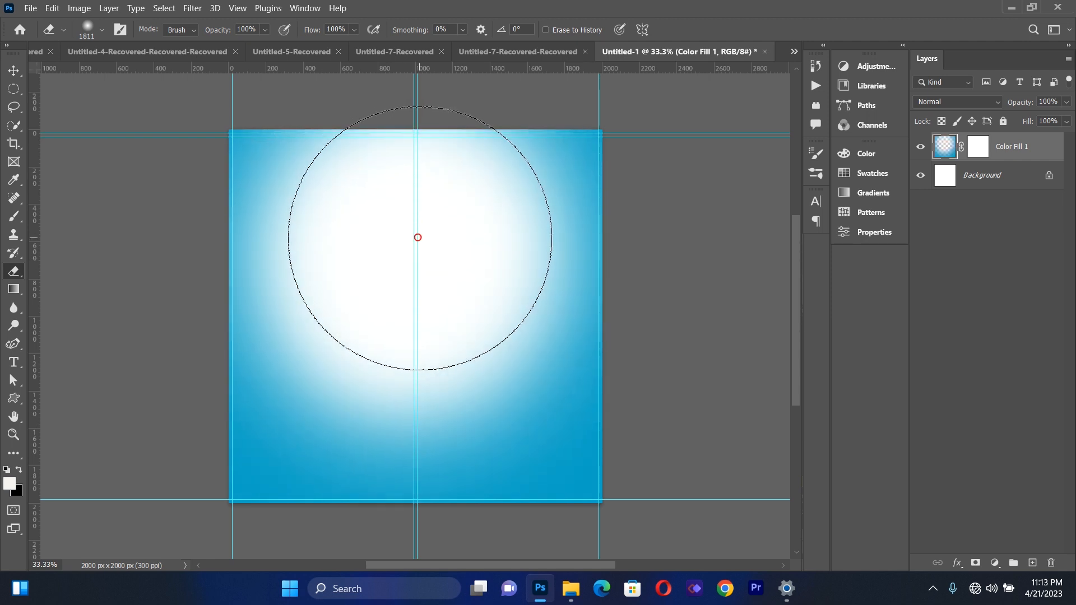
pyautogui.click(430, 238)
pyautogui.click(387, 255)
pyautogui.click(395, 293)
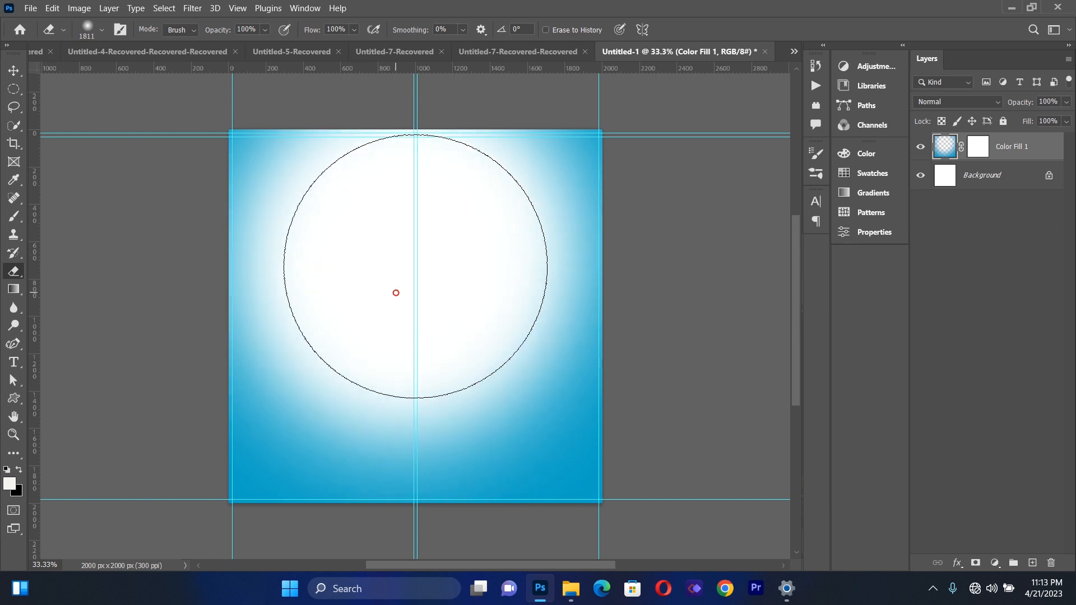
pyautogui.click(443, 263)
pyautogui.click(392, 248)
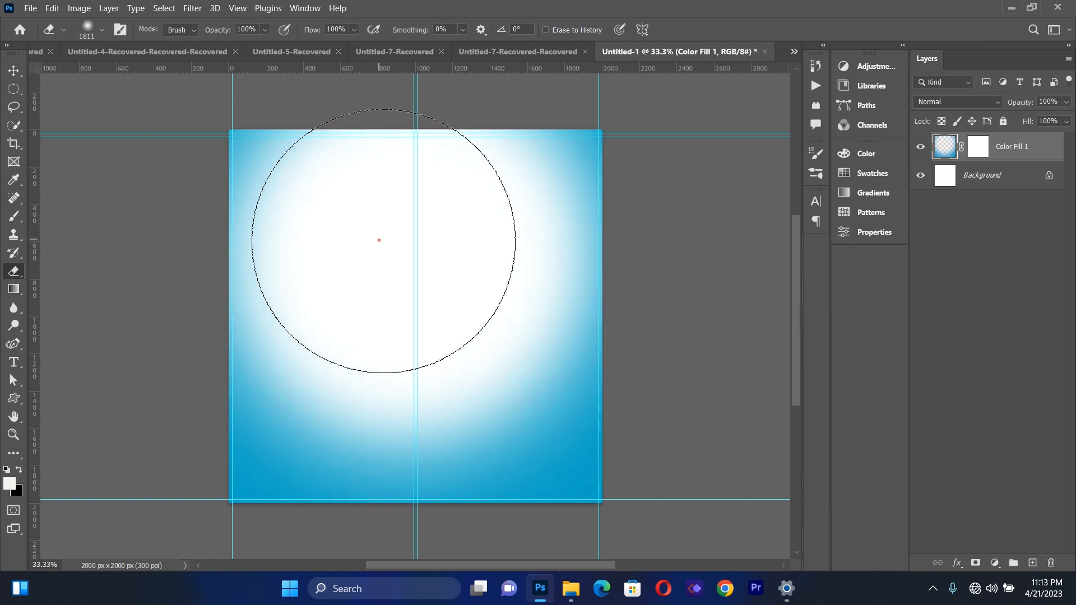
pyautogui.click(425, 263)
pyautogui.click(382, 267)
pyautogui.click(382, 267)
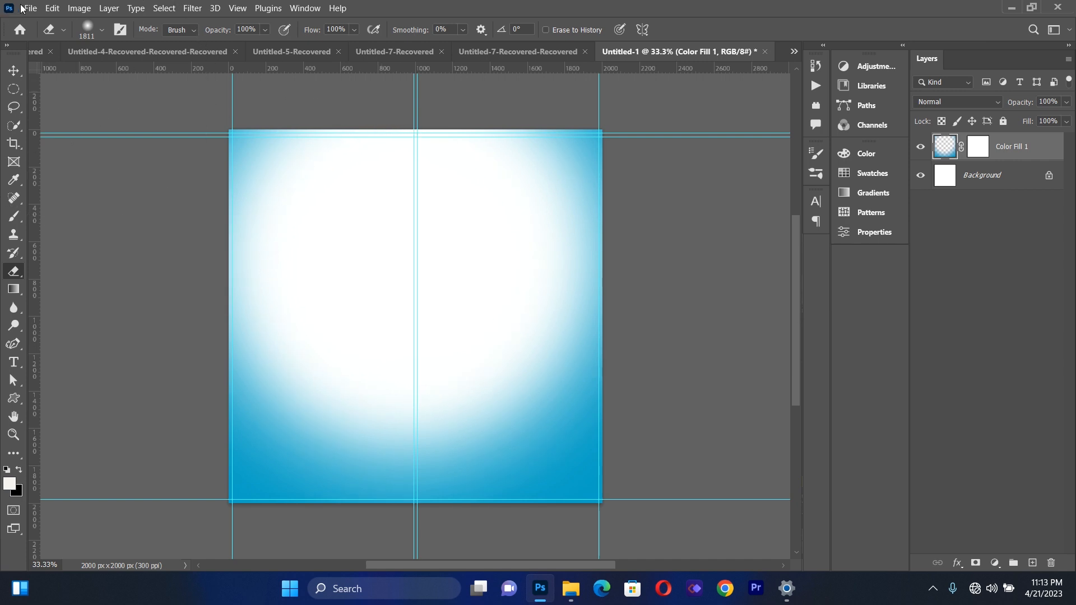
pyautogui.click(14, 71)
pyautogui.click(82, 175)
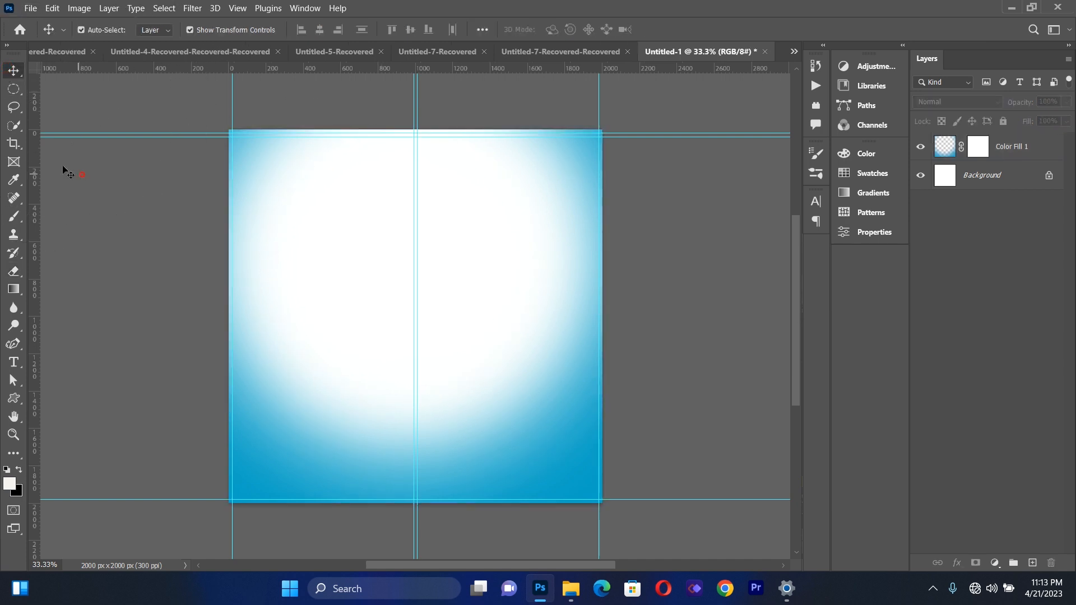
# Place the snowy mountain landscape photo from New folder (4) as a linked image
pyautogui.click(30, 8)
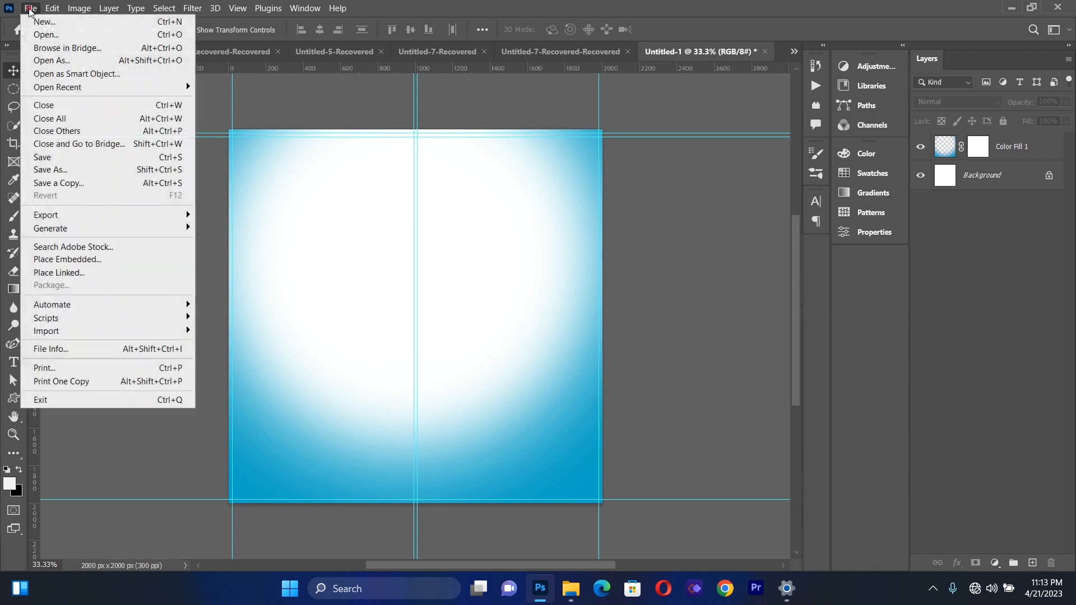
pyautogui.click(75, 273)
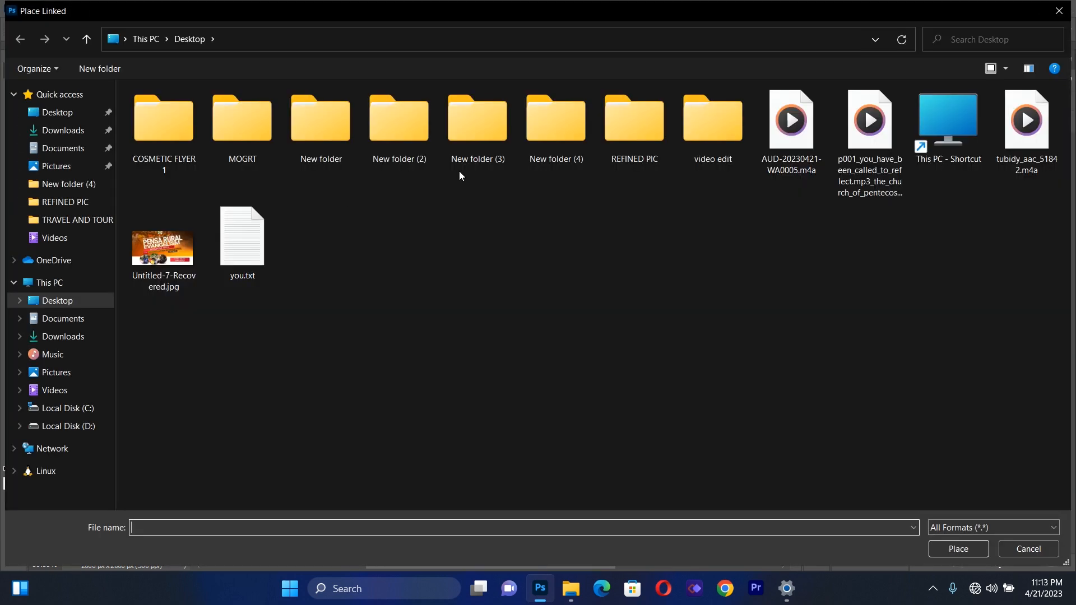
pyautogui.doubleClick(543, 140)
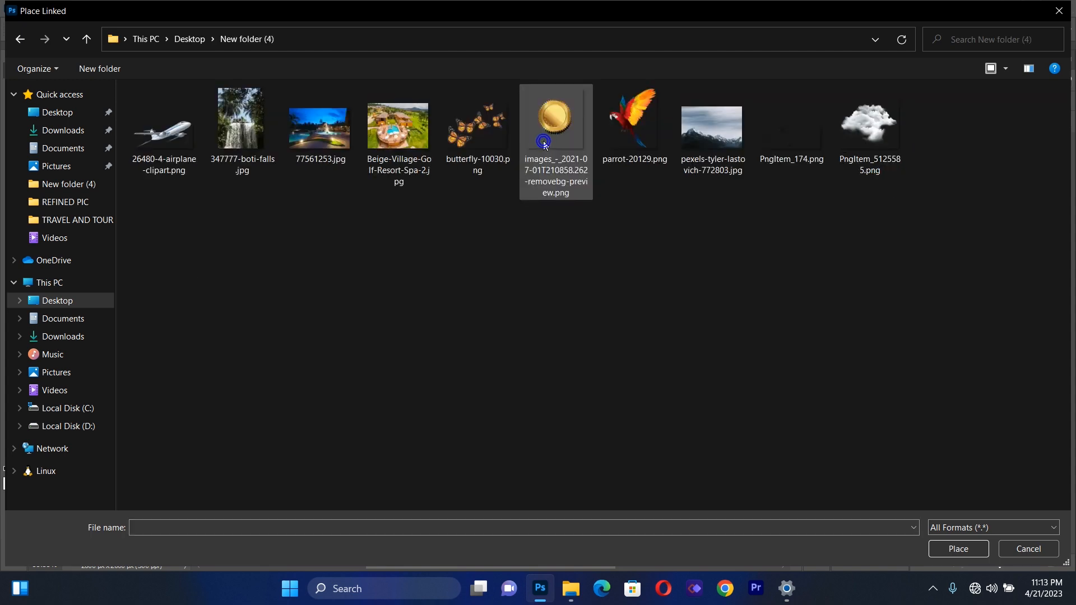
pyautogui.doubleClick(701, 120)
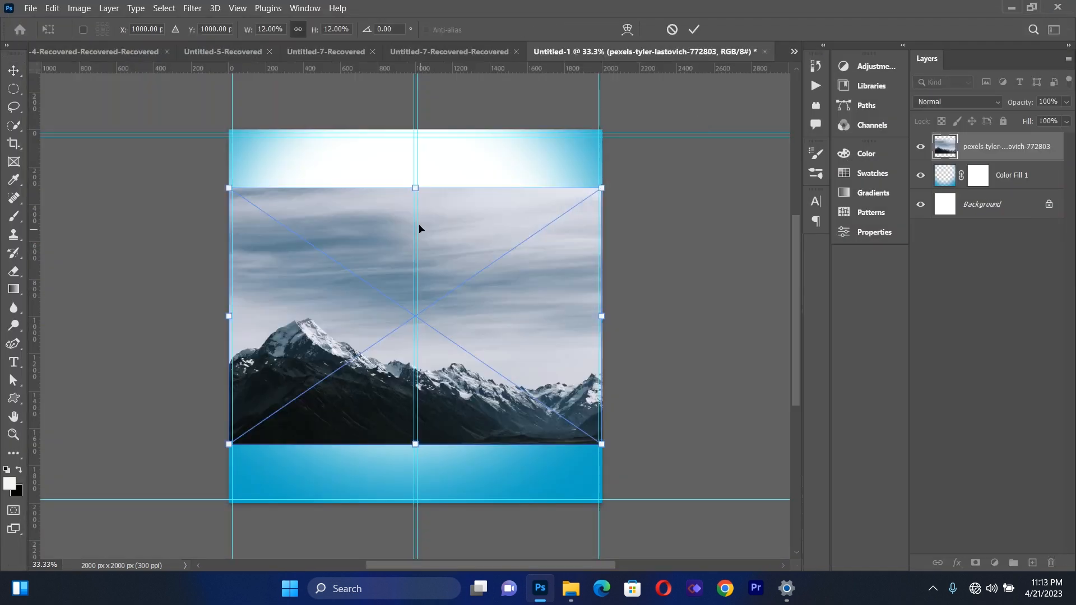
# Move the mountain photo up to the top edge of the canvas and stretch it to cover the full canvas width
pyautogui.moveTo(432, 228); pyautogui.dragTo(445, 181)
pyautogui.moveTo(601, 257); pyautogui.dragTo(607, 257)
pyautogui.press('Return')
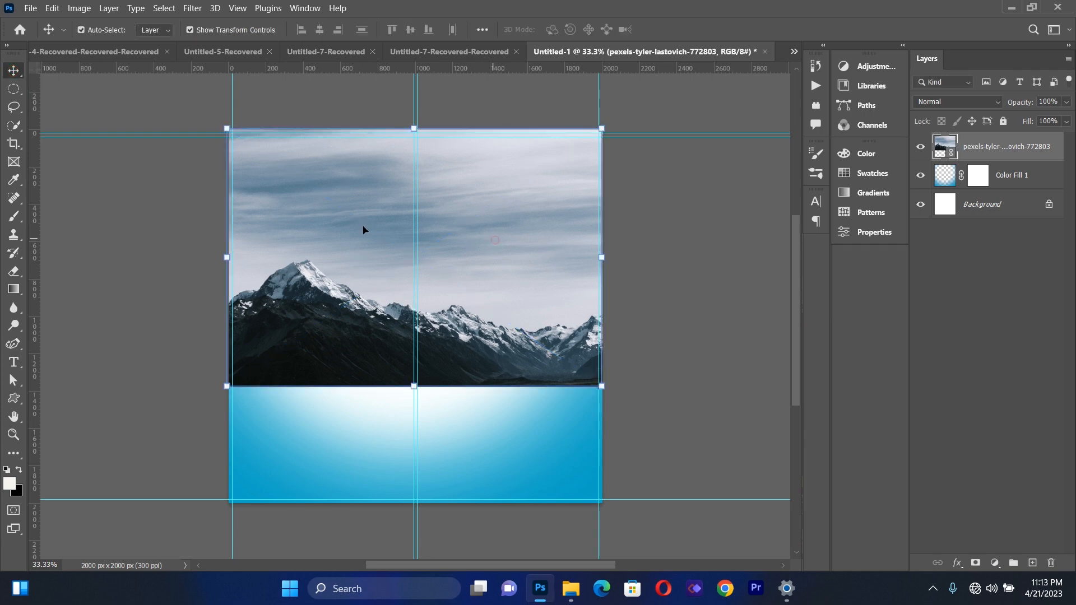
# Erase the mountains and lower part of the photo with the large soft eraser, keeping only faded sky along the upper edge
pyautogui.click(14, 271)
pyautogui.click(372, 303)
pyautogui.click(514, 227)
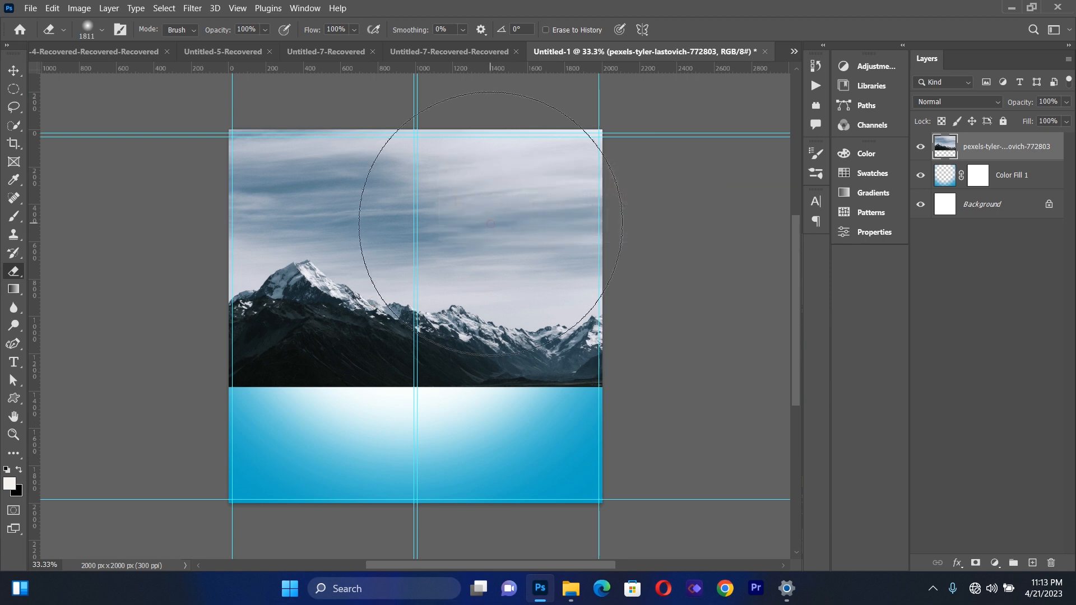
pyautogui.click(367, 438)
pyautogui.click(339, 433)
pyautogui.click(308, 430)
pyautogui.click(293, 417)
pyautogui.click(291, 404)
pyautogui.click(294, 395)
pyautogui.click(298, 386)
pyautogui.click(328, 387)
pyautogui.click(368, 398)
pyautogui.click(413, 401)
pyautogui.click(468, 404)
pyautogui.click(493, 406)
pyautogui.click(547, 389)
pyautogui.click(571, 386)
pyautogui.click(593, 379)
pyautogui.click(598, 378)
pyautogui.click(454, 363)
pyautogui.click(429, 347)
pyautogui.click(425, 327)
pyautogui.click(415, 324)
pyautogui.click(410, 343)
pyautogui.click(385, 351)
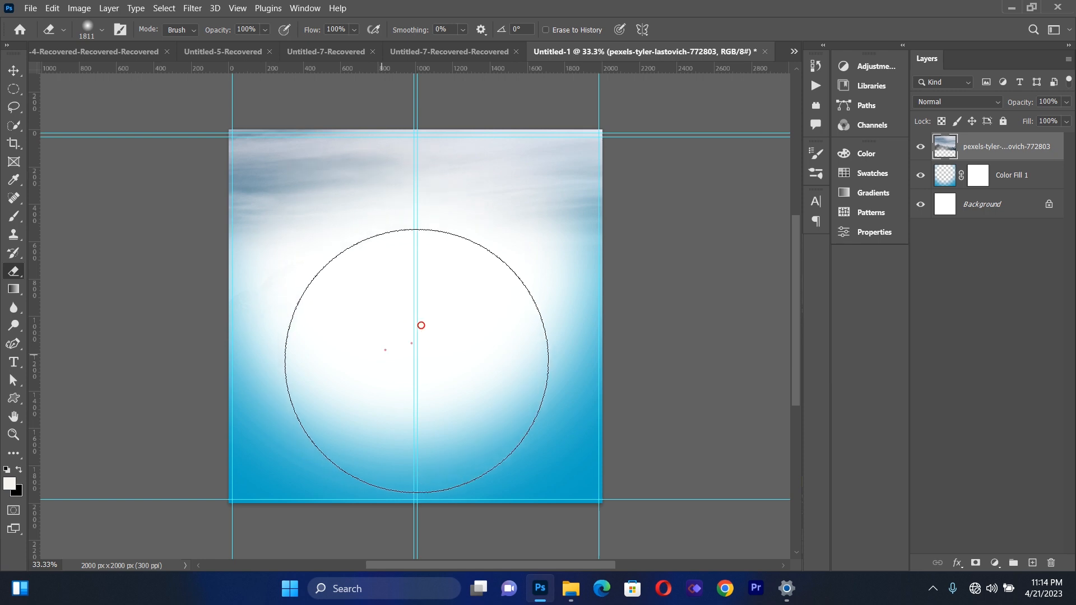
pyautogui.click(460, 363)
pyautogui.click(386, 337)
pyautogui.click(382, 353)
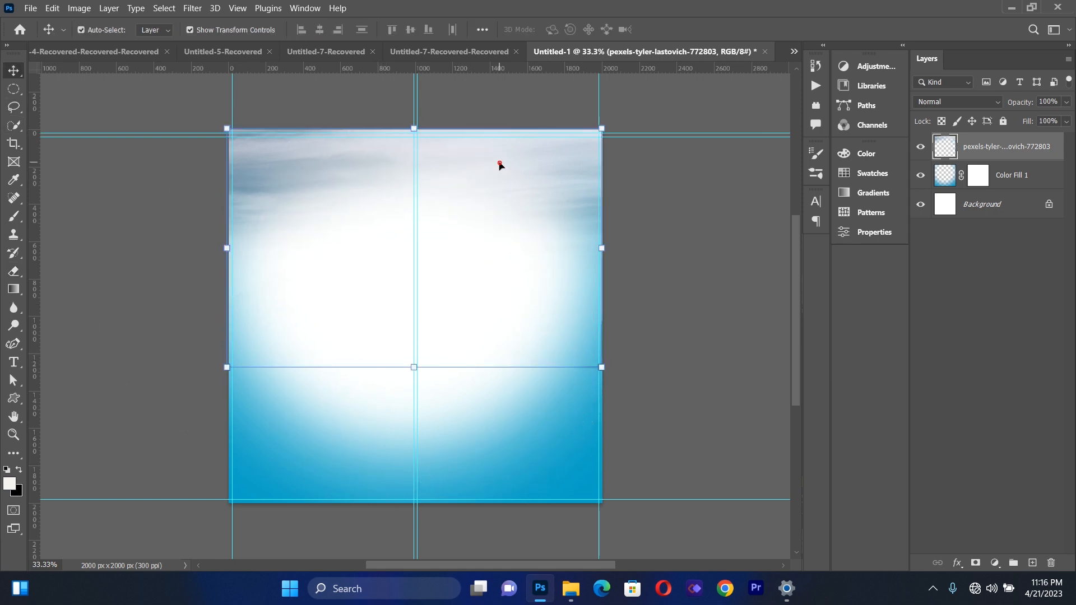
# Change the mountain photo layer's blend mode to Darker Color and deselect the layer
pyautogui.click(946, 103)
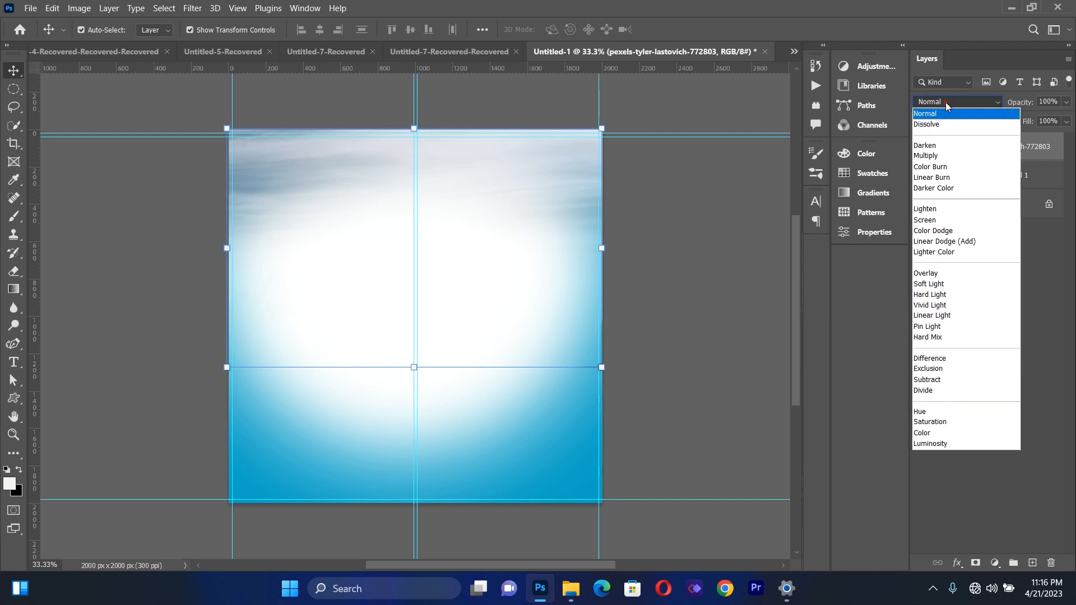
pyautogui.click(933, 189)
pyautogui.click(690, 245)
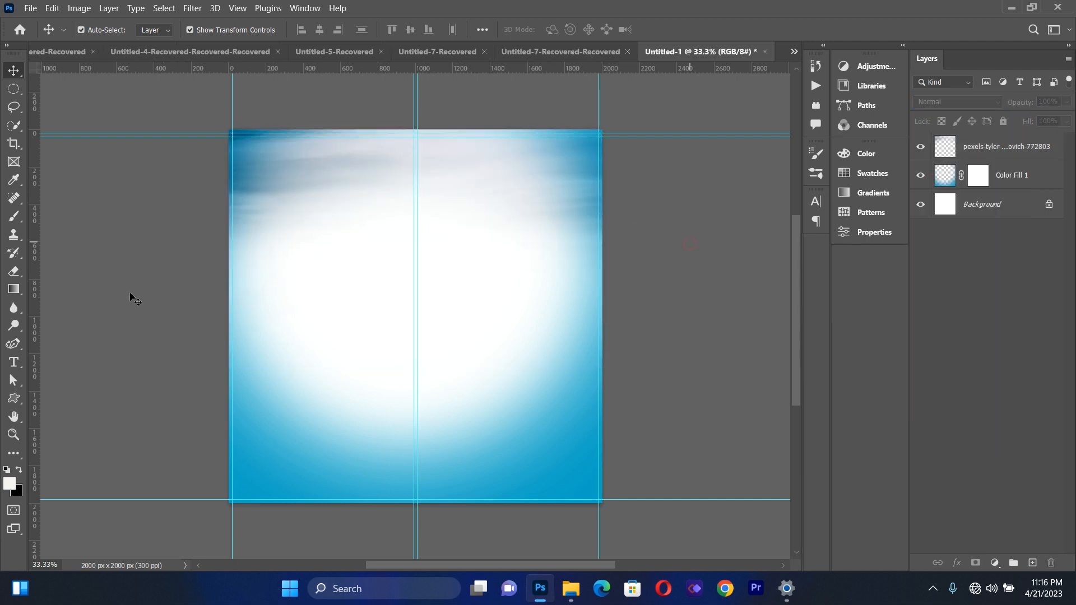
# Create a paragraph text box over the white glow with the Horizontal Type tool and enter "Tourism"
pyautogui.click(14, 361)
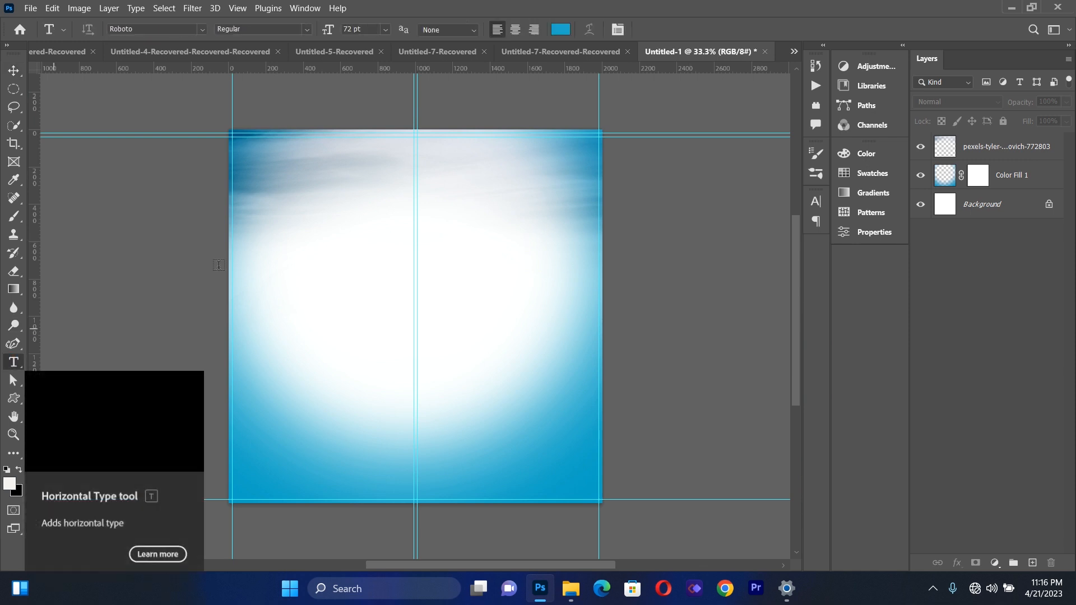
pyautogui.moveTo(289, 218); pyautogui.dragTo(547, 426)
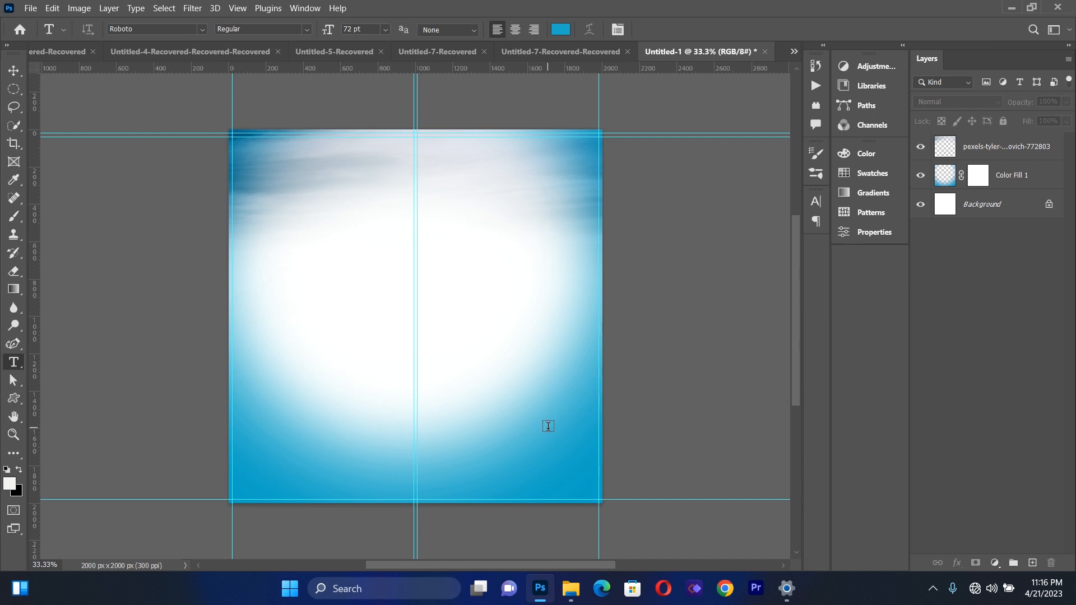
pyautogui.press('BackSpace')
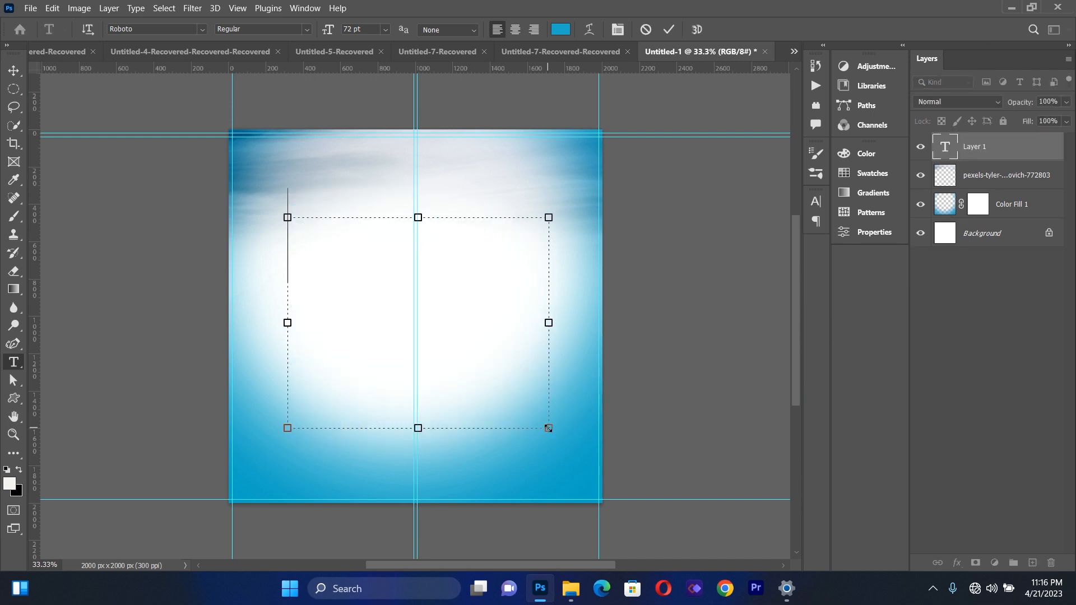
pyautogui.write('t')
pyautogui.press('BackSpace')
pyautogui.write('T')
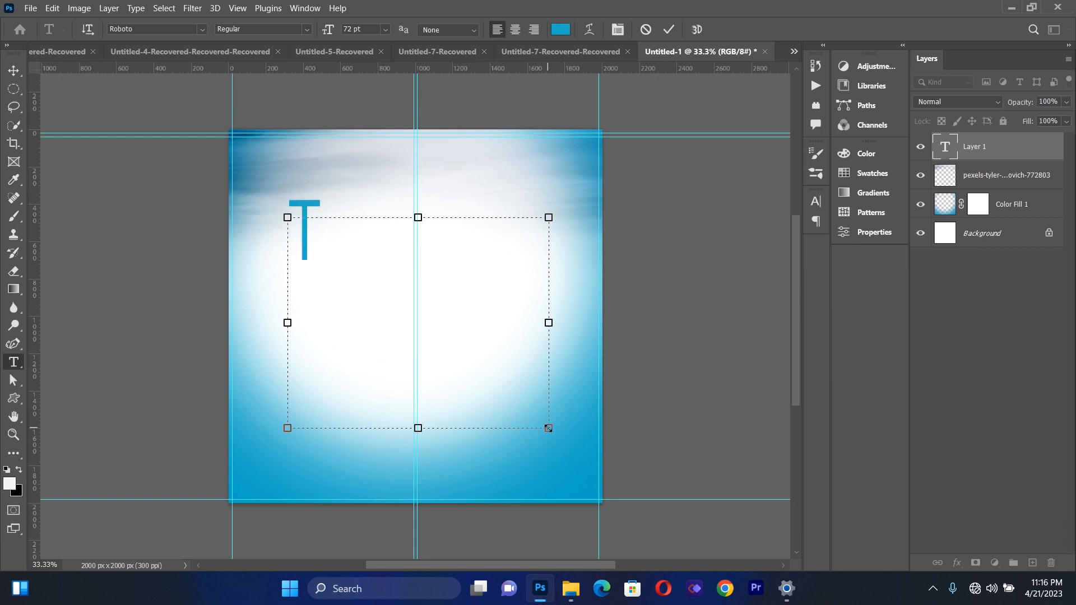
pyautogui.write('ourism')
# Set the whole Tourism text in Adobe Caslon Pro Bold
pyautogui.hotkey('ctrl', 'a')
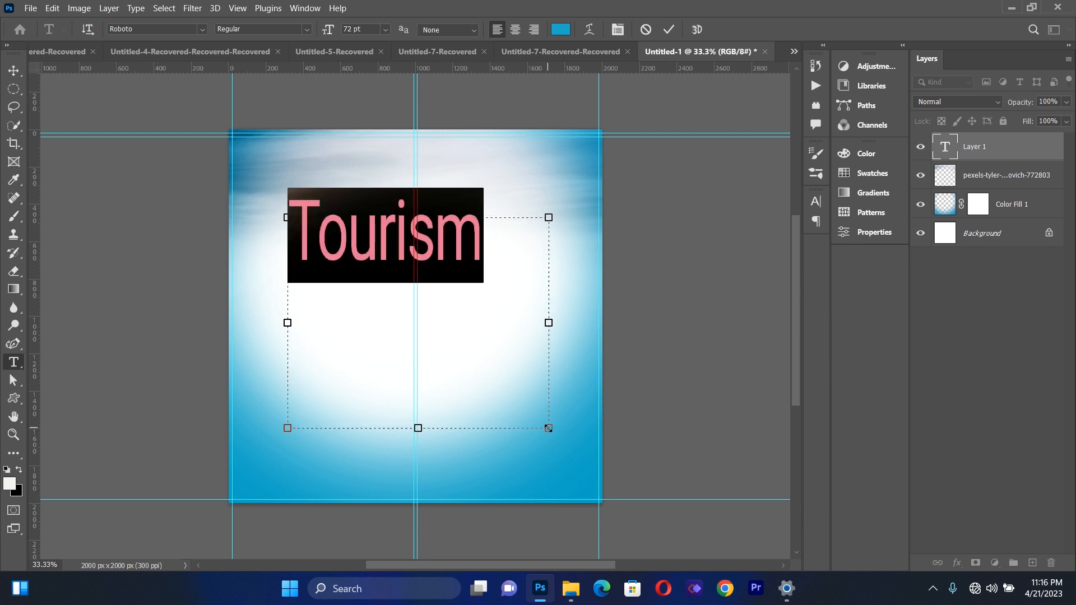
pyautogui.click(617, 30)
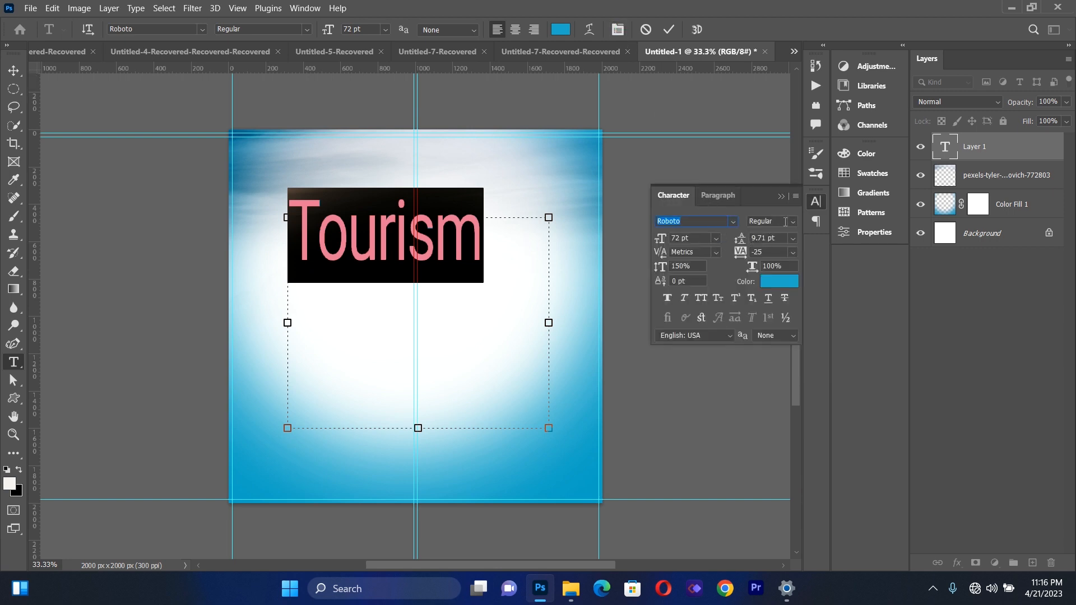
pyautogui.click(732, 222)
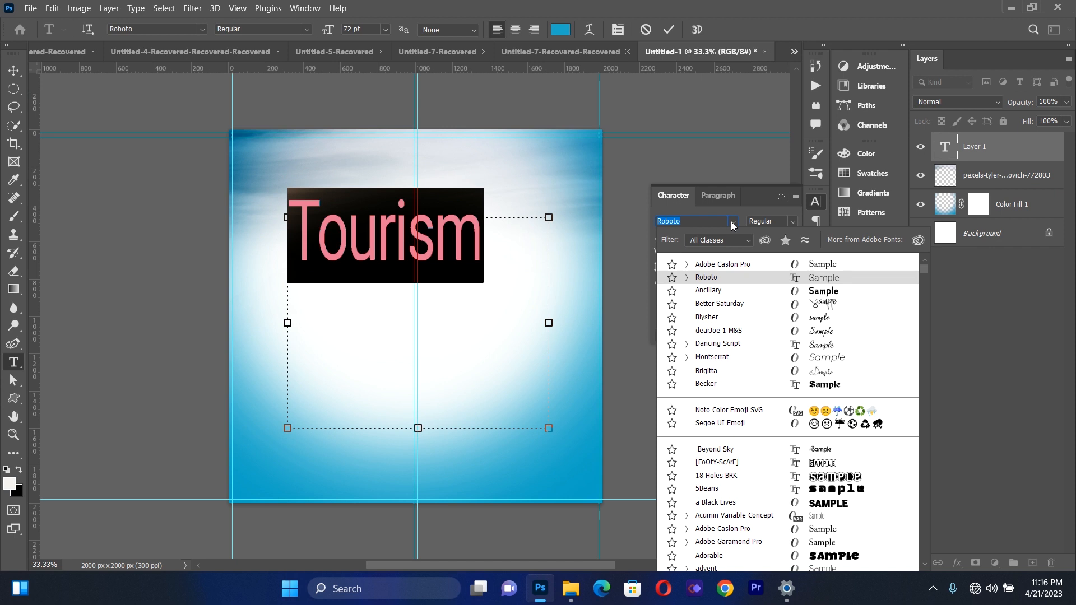
pyautogui.click(732, 269)
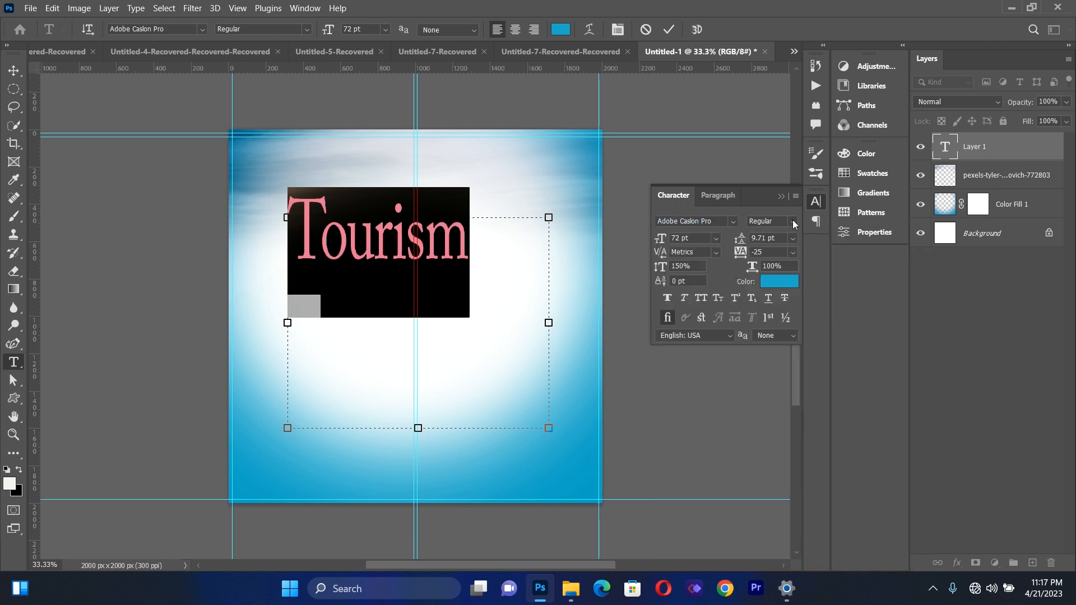
pyautogui.click(793, 222)
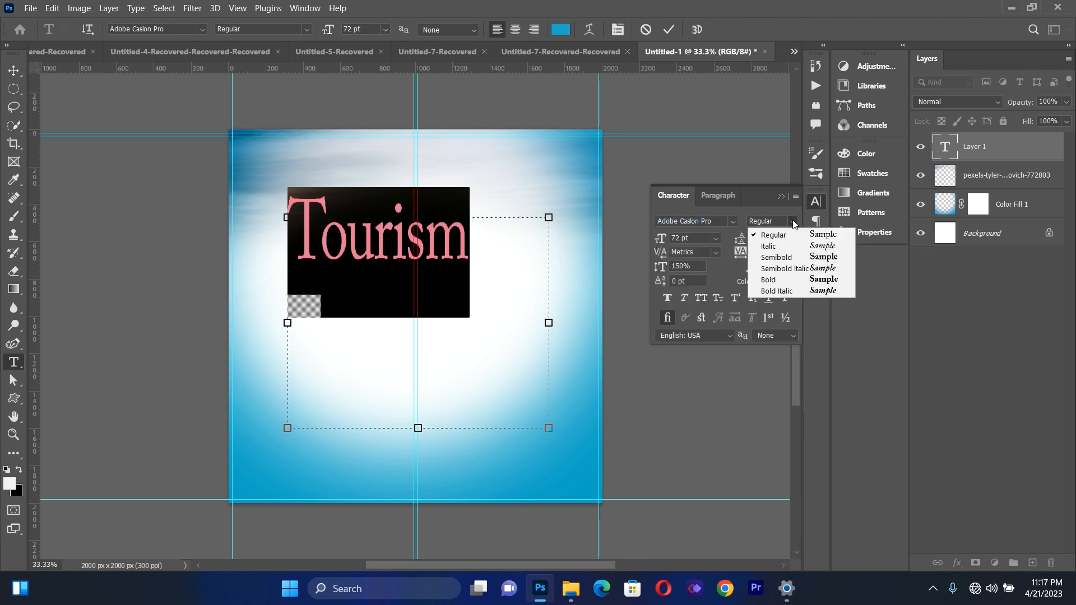
pyautogui.click(793, 280)
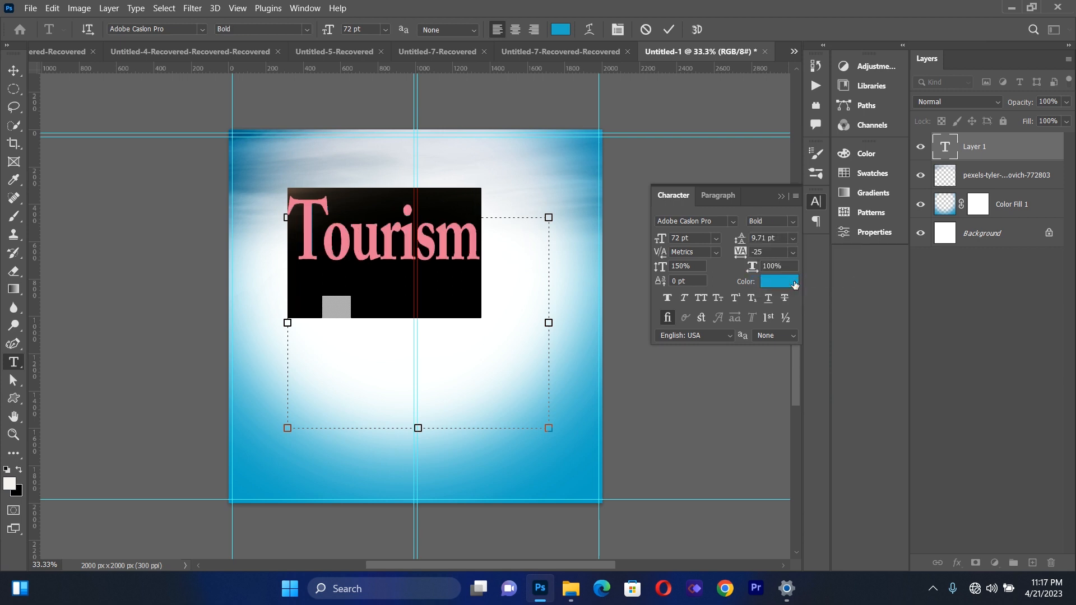
pyautogui.click(784, 199)
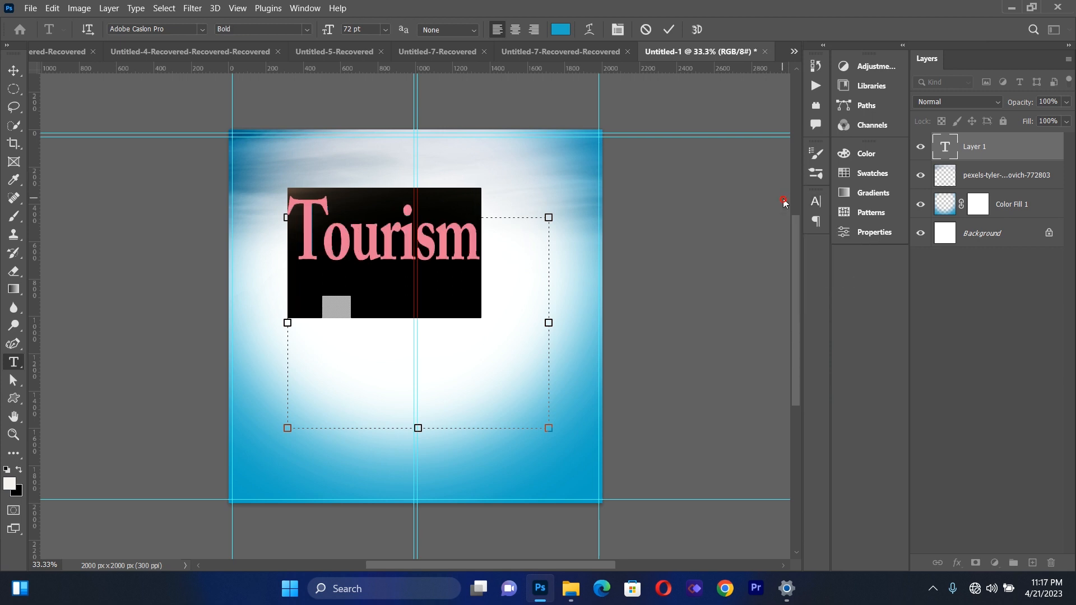
# Move the Tourism text slightly down and place a duplicate of it directly below
pyautogui.click(13, 70)
pyautogui.moveTo(386, 241); pyautogui.dragTo(397, 277)
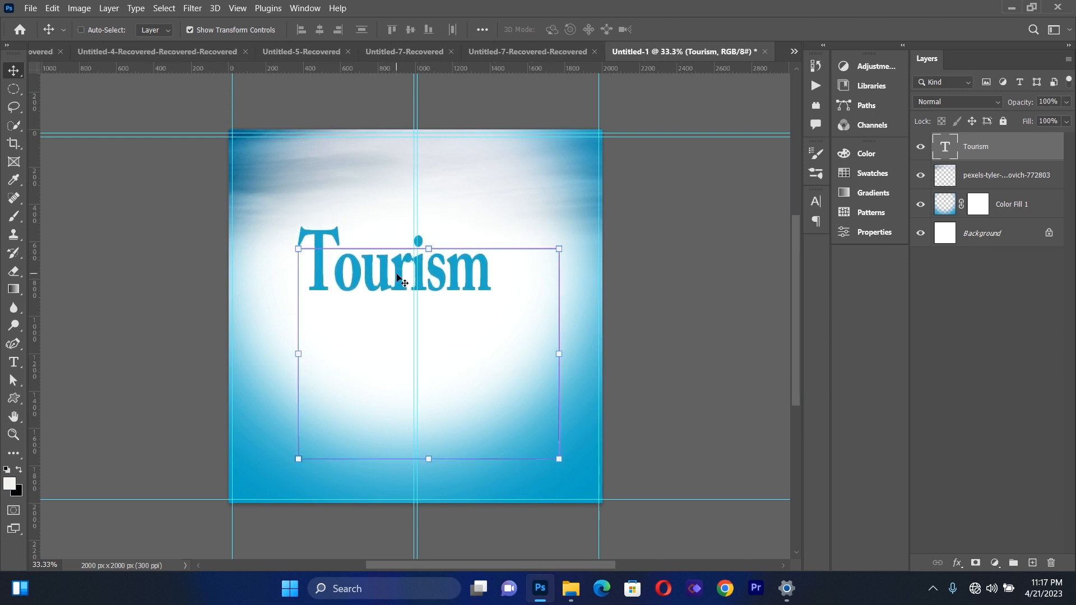
pyautogui.hotkey('ctrl', 'j')
pyautogui.moveTo(397, 274); pyautogui.dragTo(396, 207)
pyautogui.moveTo(395, 206); pyautogui.dragTo(395, 346)
# Replace the wording of the lower Tourism duplicate with "Agency"
pyautogui.click(14, 362)
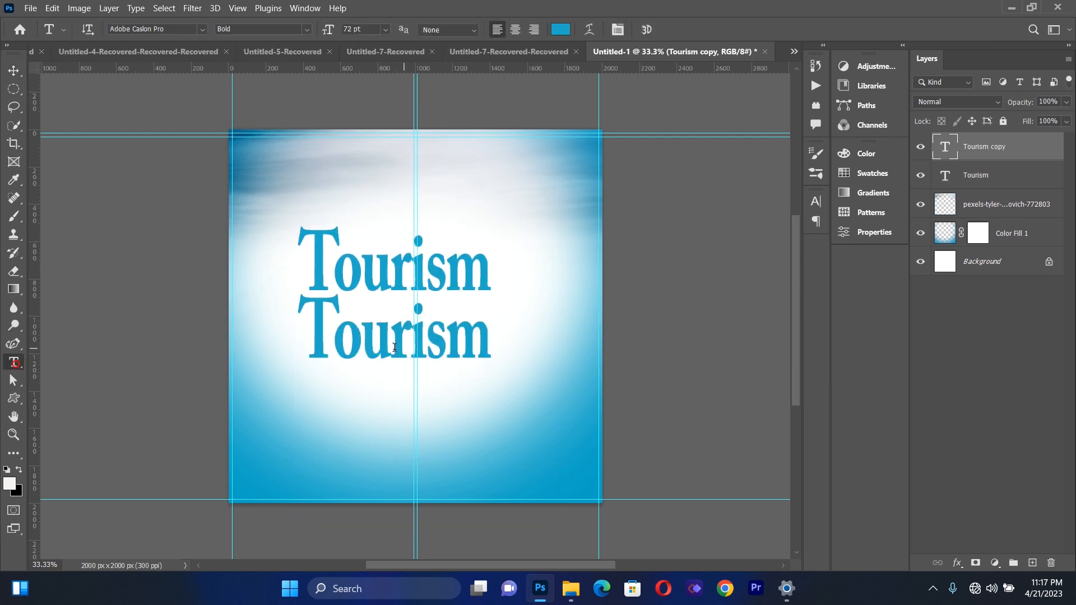
pyautogui.doubleClick(392, 348)
pyautogui.press('BackSpace')
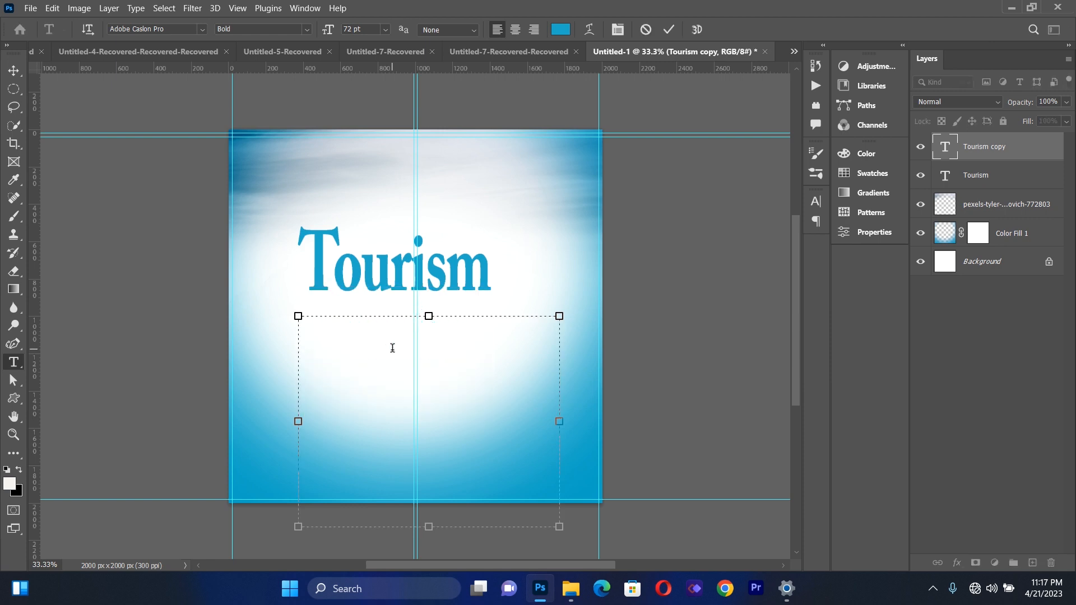
pyautogui.write('a')
pyautogui.press('BackSpace')
pyautogui.write('A')
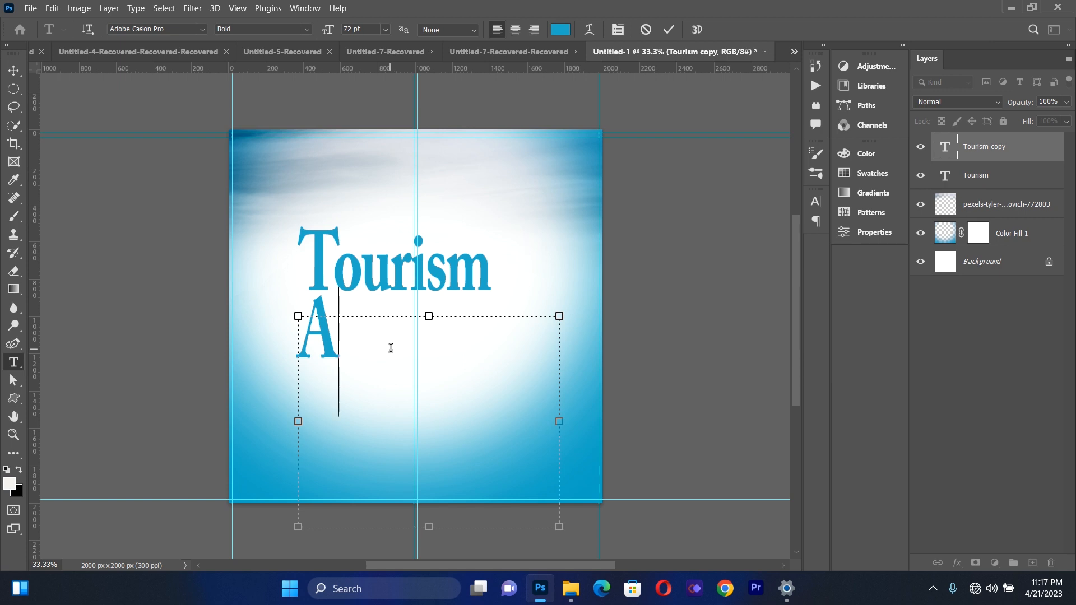
pyautogui.write('gen')
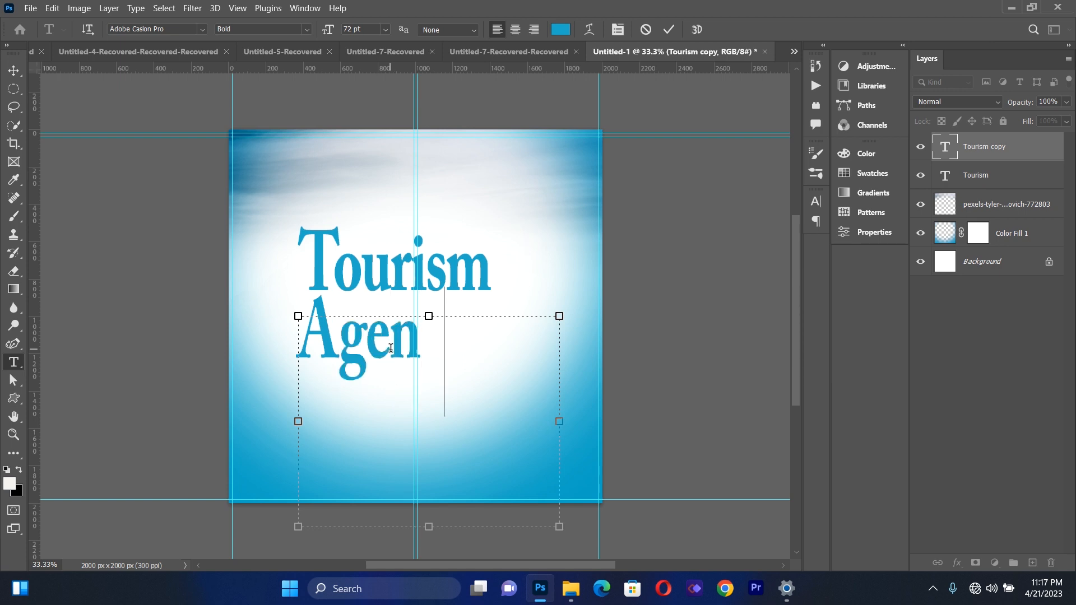
pyautogui.write('cy')
# Set the vertical scale of the whole Agency text to 77%
pyautogui.hotkey('ctrl', 'a')
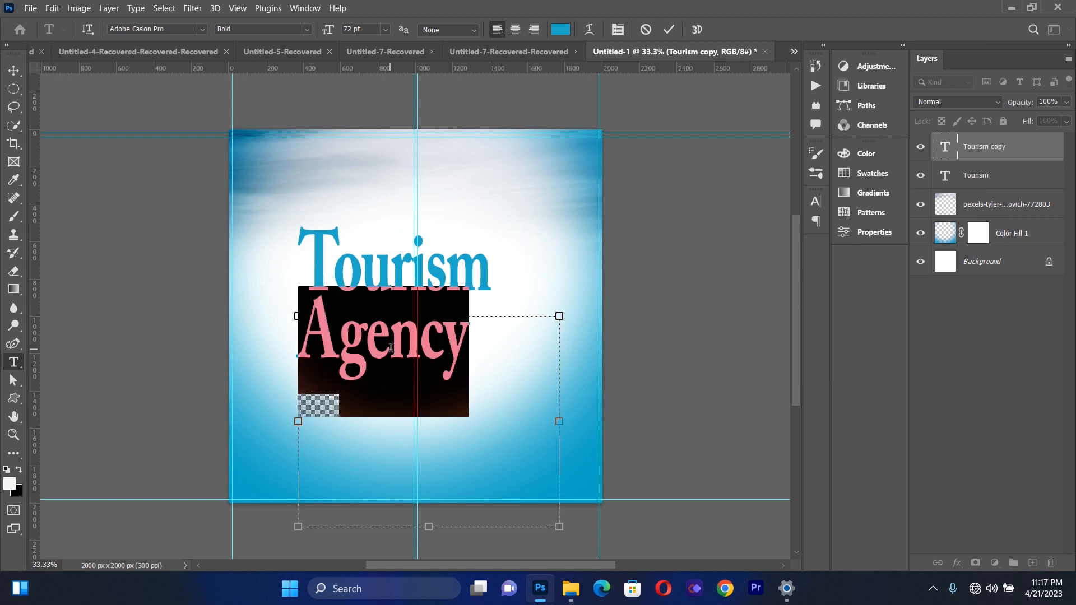
pyautogui.click(610, 26)
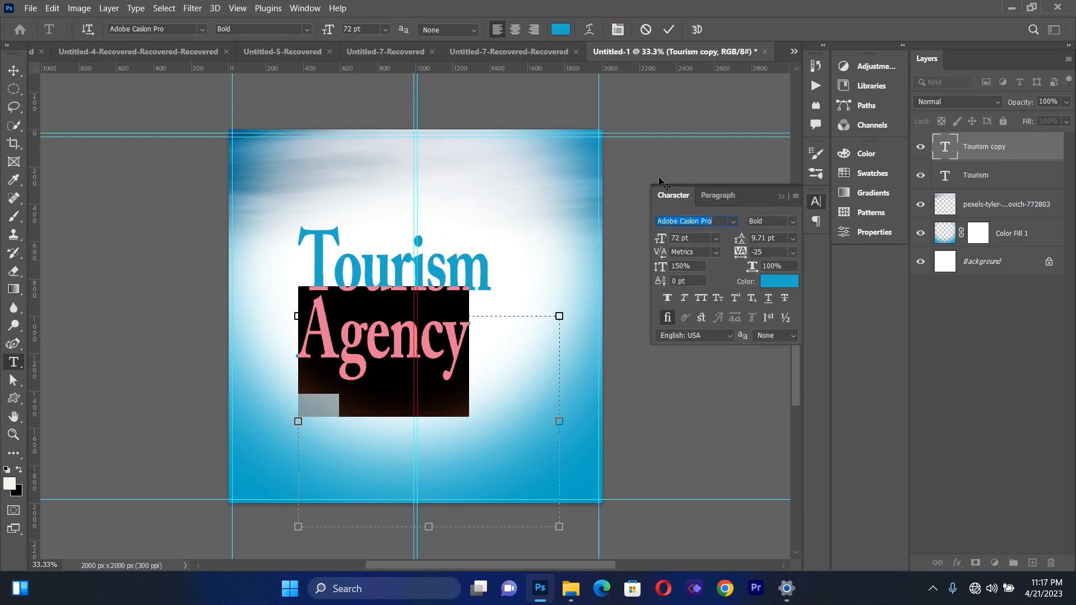
pyautogui.click(683, 267)
pyautogui.press('BackSpace')
pyautogui.press('BackSpace')
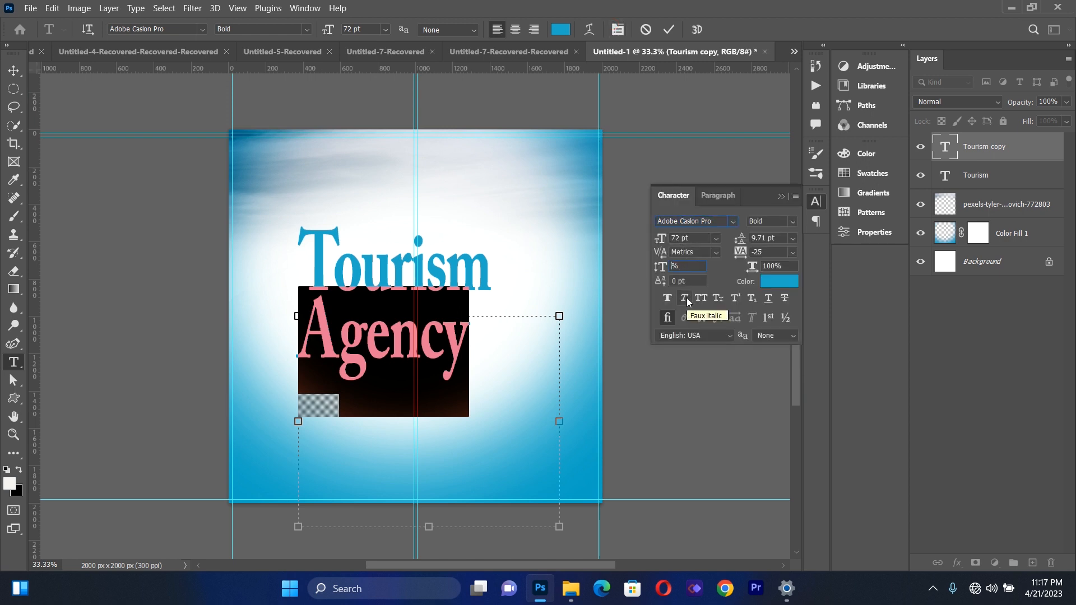
pyautogui.write('77')
pyautogui.press('Return')
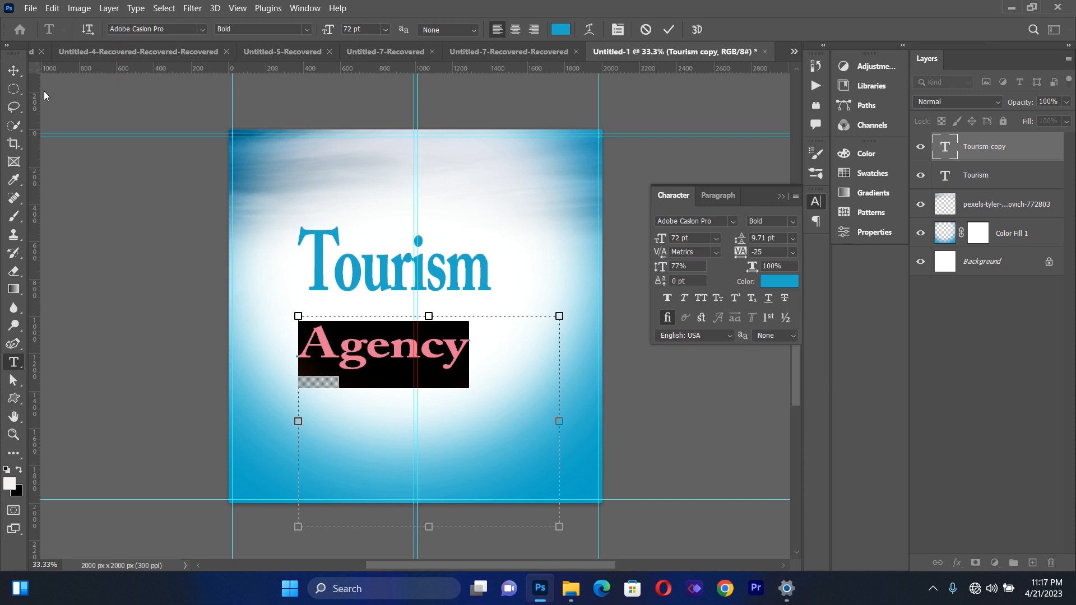
# Scale the Agency text to 68.99% and position it just above the word Tourism, beside the capital T
pyautogui.click(13, 71)
pyautogui.moveTo(384, 356); pyautogui.dragTo(398, 220)
pyautogui.moveTo(572, 394); pyautogui.dragTo(473, 351)
pyautogui.moveTo(400, 202); pyautogui.dragTo(434, 229)
pyautogui.click(14, 71)
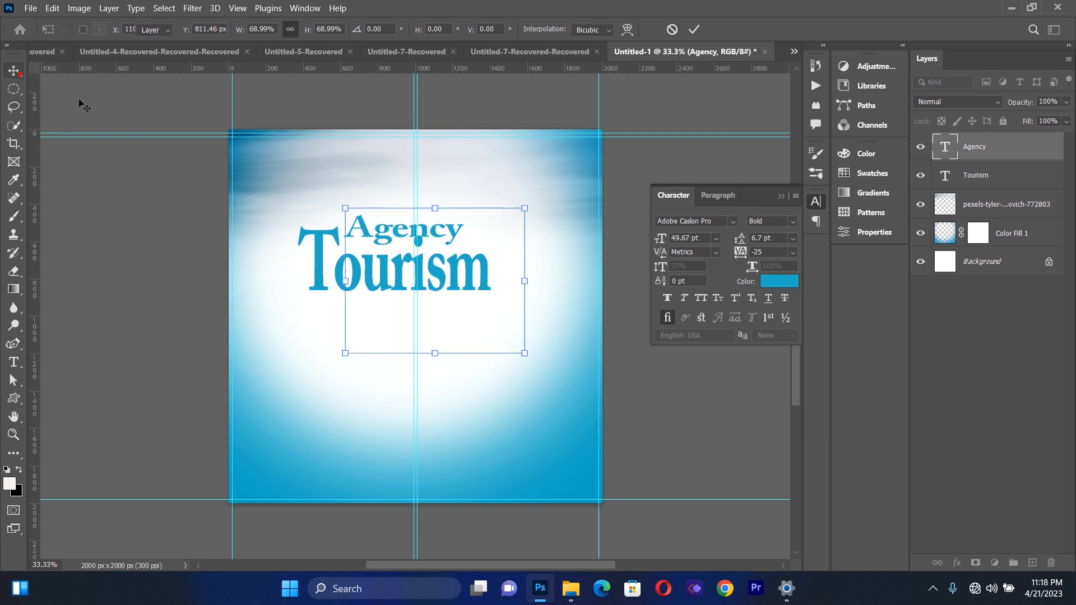
pyautogui.click(173, 293)
# Enlarge the Tourism text to 116.79% and shift it slightly right beneath the word Agency
pyautogui.click(354, 287)
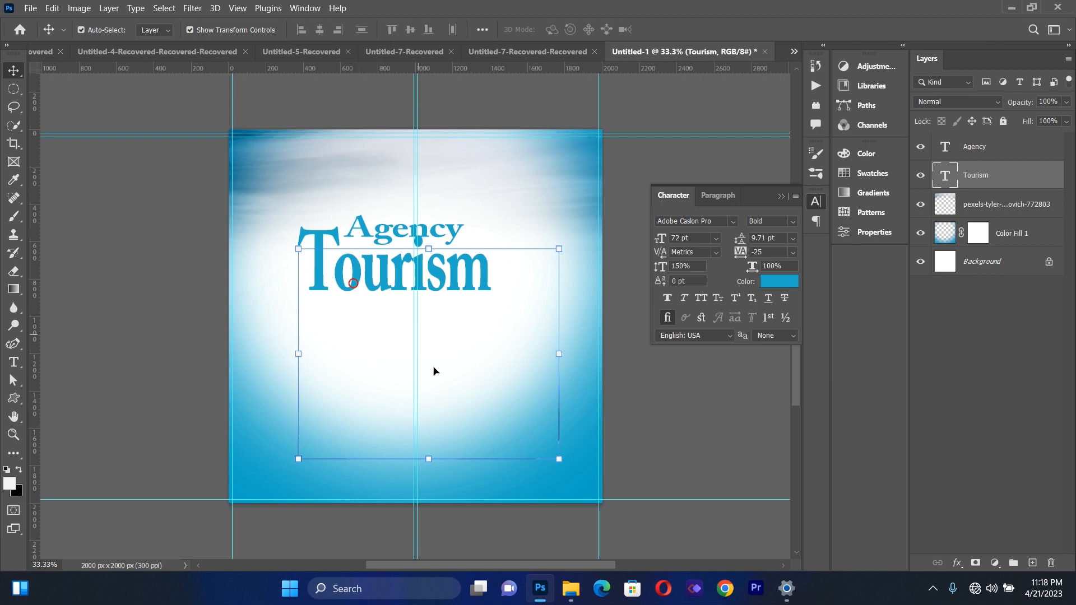
pyautogui.moveTo(429, 459); pyautogui.dragTo(434, 498)
pyautogui.moveTo(445, 290)
pyautogui.mouseDown()
pyautogui.moveTo(465, 290)
pyautogui.moveTo(452, 291)
pyautogui.mouseUp()
pyautogui.press('Right')
pyautogui.press('Right')
pyautogui.press('Right')
pyautogui.press('Right')
pyautogui.press('Right')
pyautogui.press('Right')
pyautogui.press('Right')
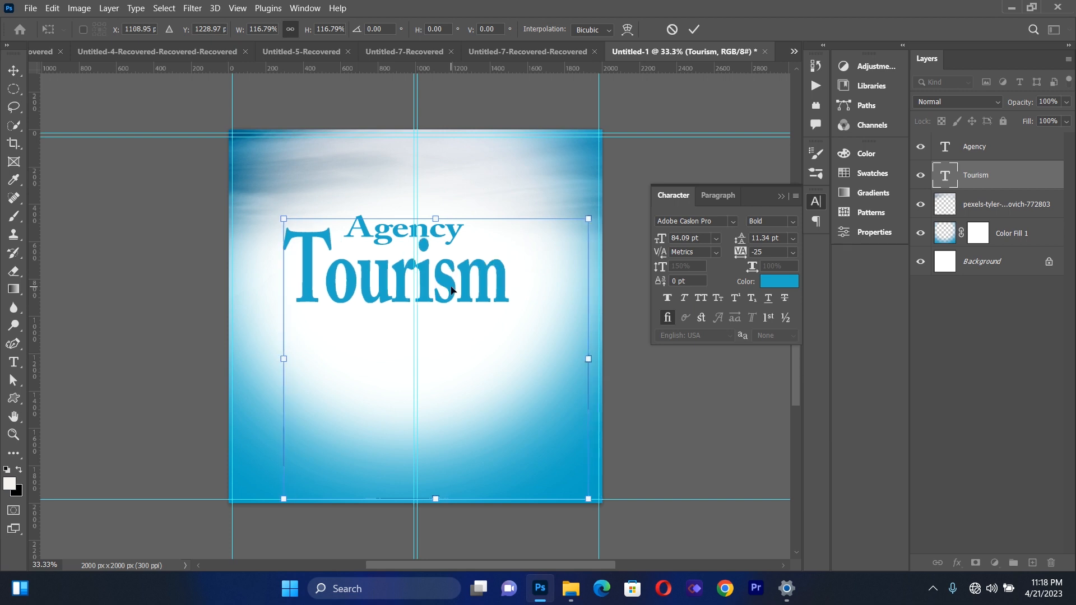
pyautogui.press('Right')
pyautogui.press('Right')
pyautogui.press('Right')
pyautogui.press('Right')
pyautogui.press('Right')
pyautogui.press('Right')
pyautogui.press('Right')
pyautogui.press('Right')
pyautogui.press('Right')
pyautogui.press('Right')
pyautogui.press('Right')
pyautogui.press('Right')
pyautogui.press('Right')
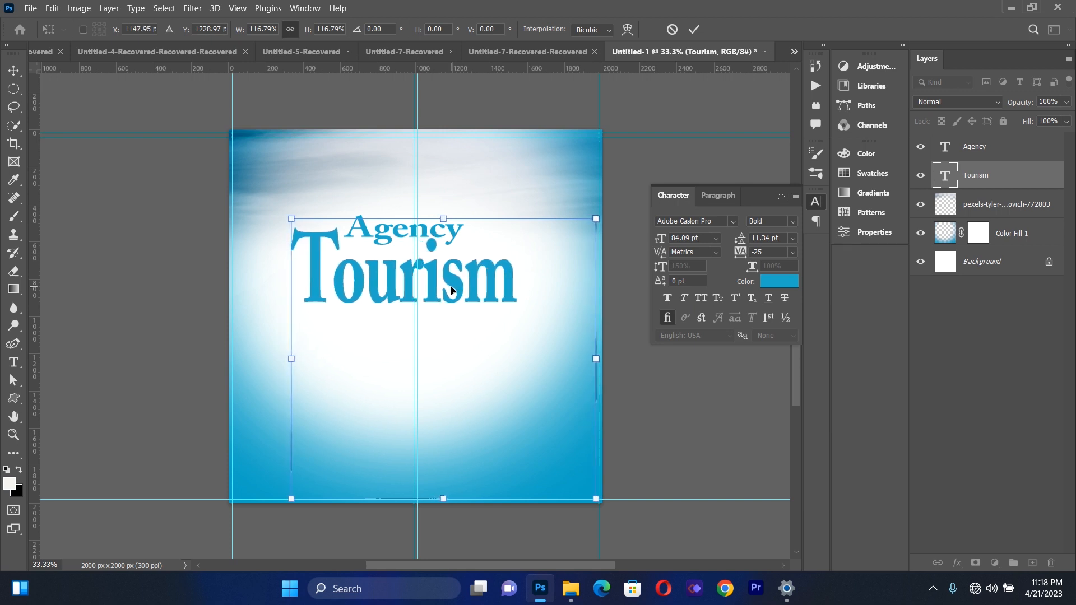
pyautogui.press('Left')
pyautogui.press('Left')
pyautogui.press('Left')
pyautogui.press('Left')
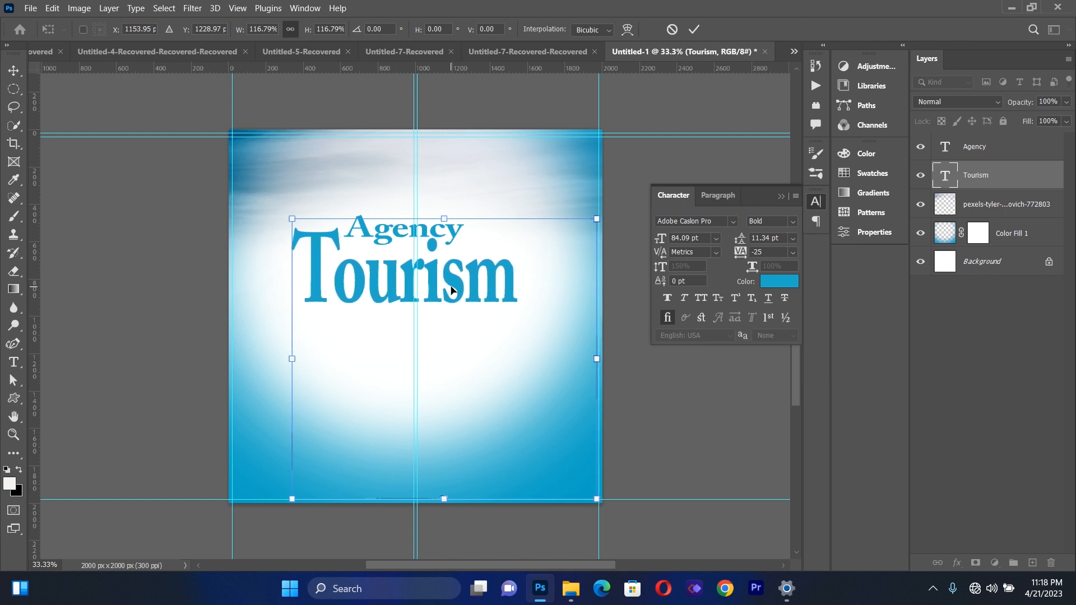
pyautogui.click(14, 71)
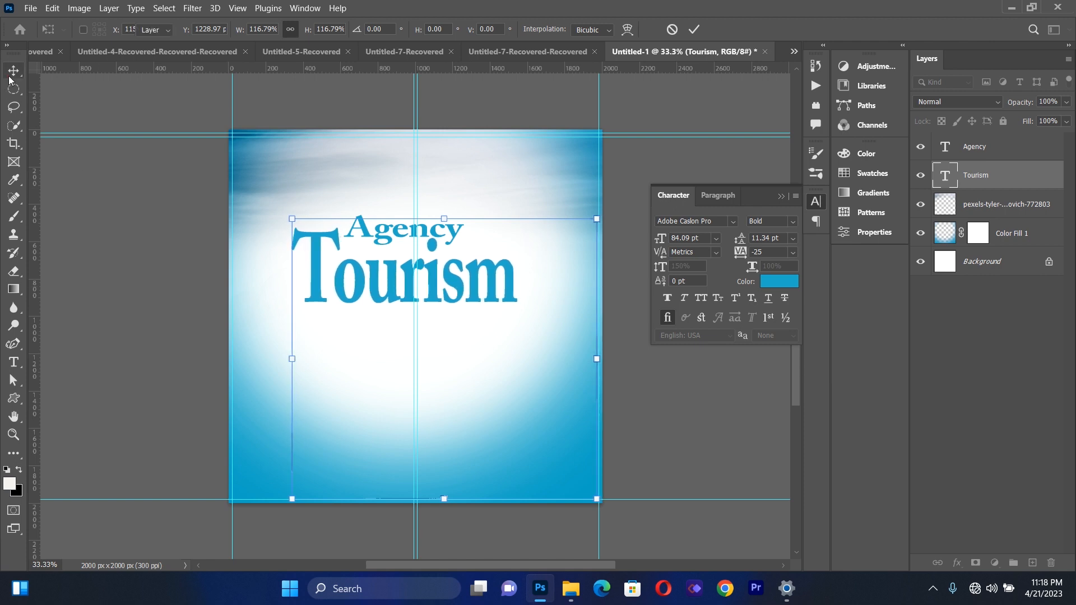
# Move the Agency text slightly closer to Tourism and place a duplicate of it directly above
pyautogui.click(112, 248)
pyautogui.moveTo(398, 228); pyautogui.dragTo(399, 235)
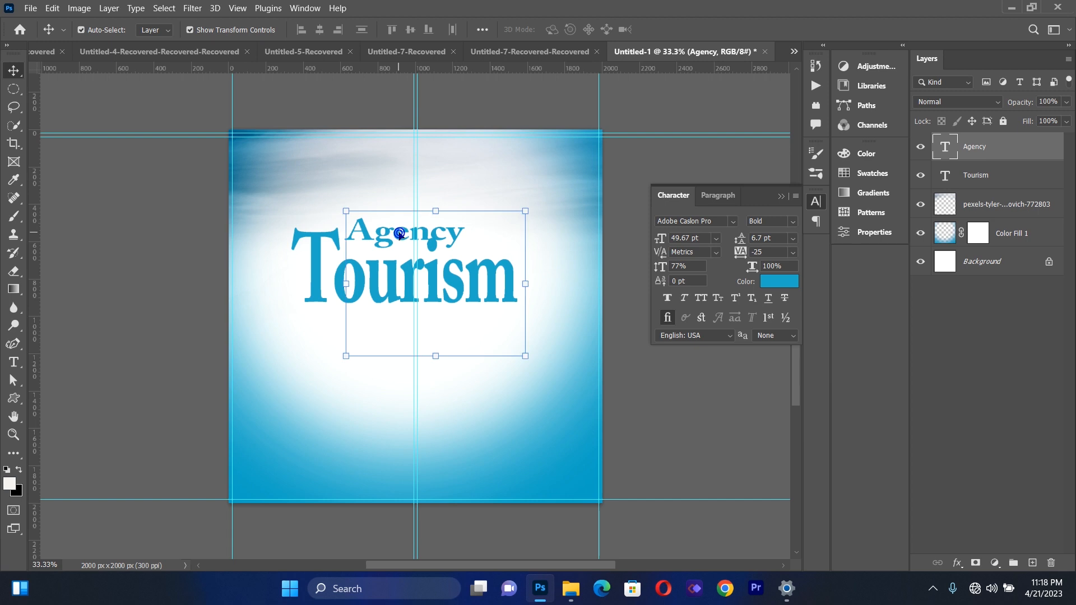
pyautogui.hotkey('ctrl', 'j')
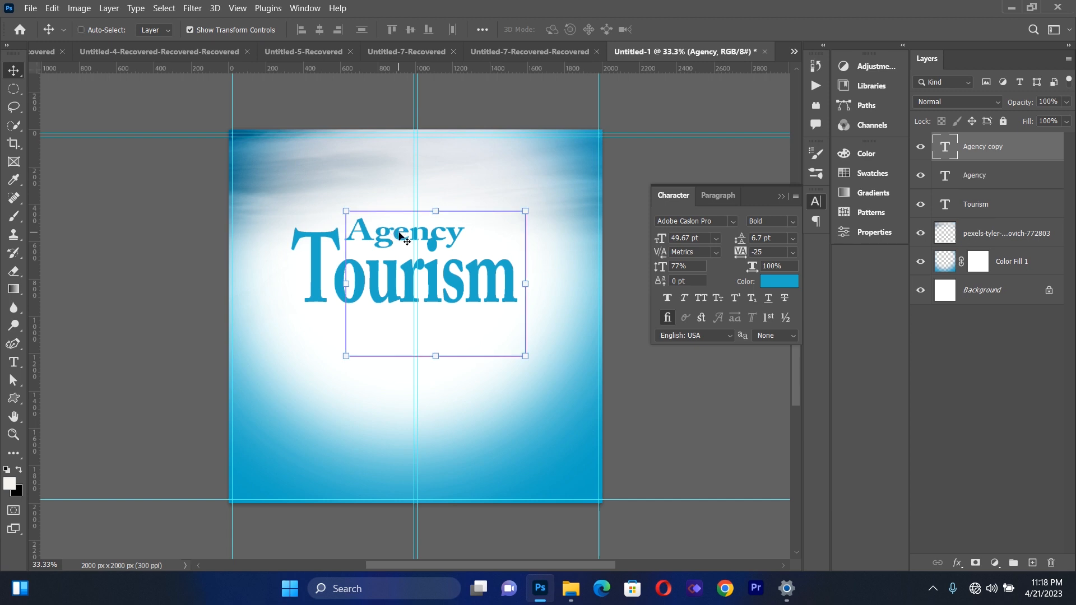
pyautogui.moveTo(402, 238); pyautogui.dragTo(400, 207)
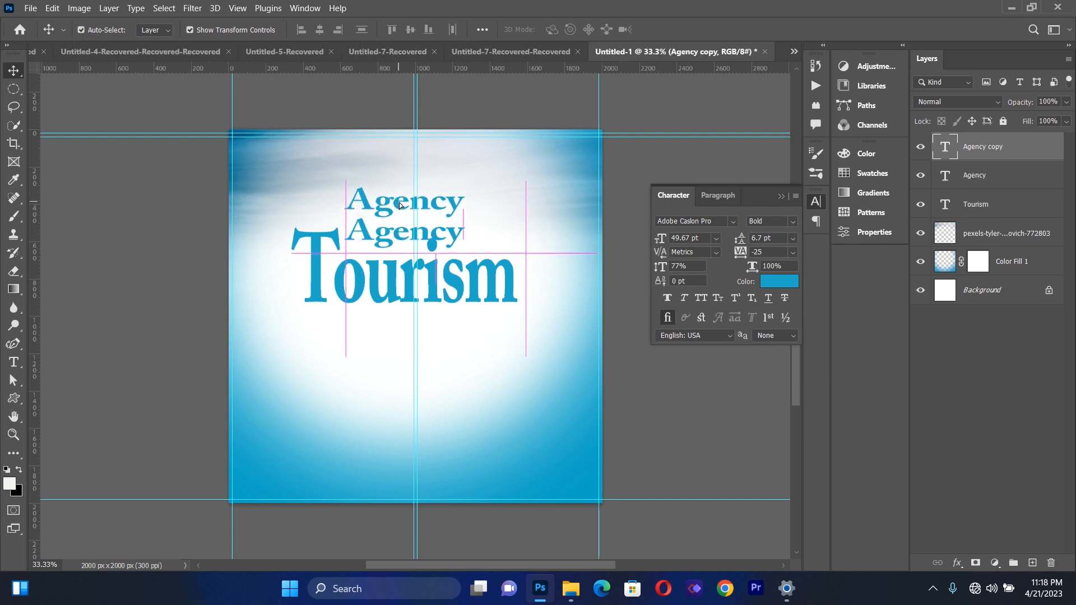
# Replace the wording of the duplicate Agency text with SUNSHINE and widen its text box so the word fits on one line
pyautogui.press('t')
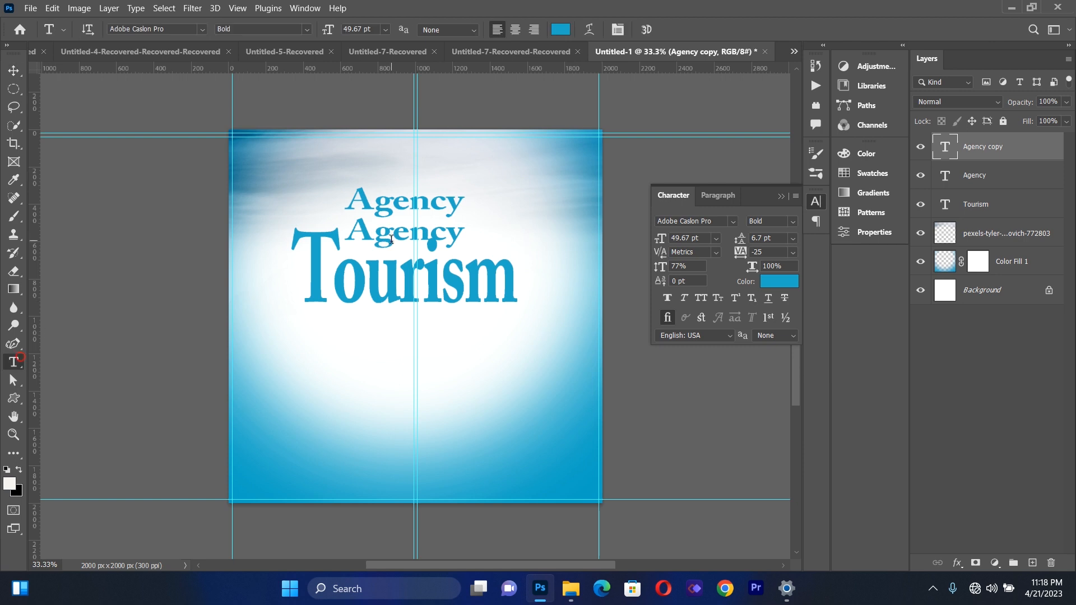
pyautogui.click(388, 210)
pyautogui.hotkey('ctrl', 'a')
pyautogui.press('BackSpace')
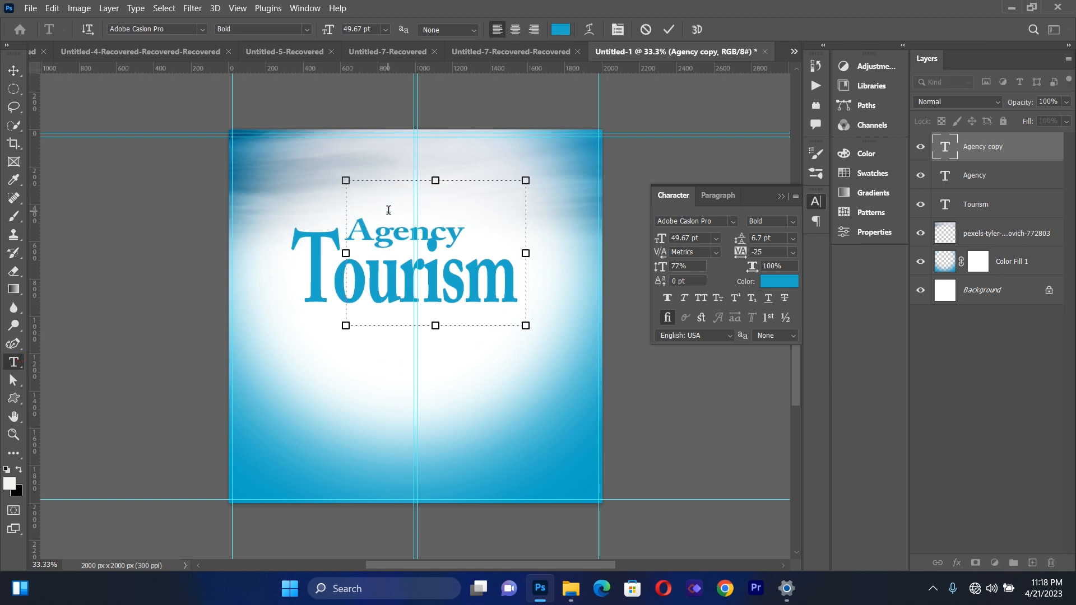
pyautogui.write('SUNSHINE')
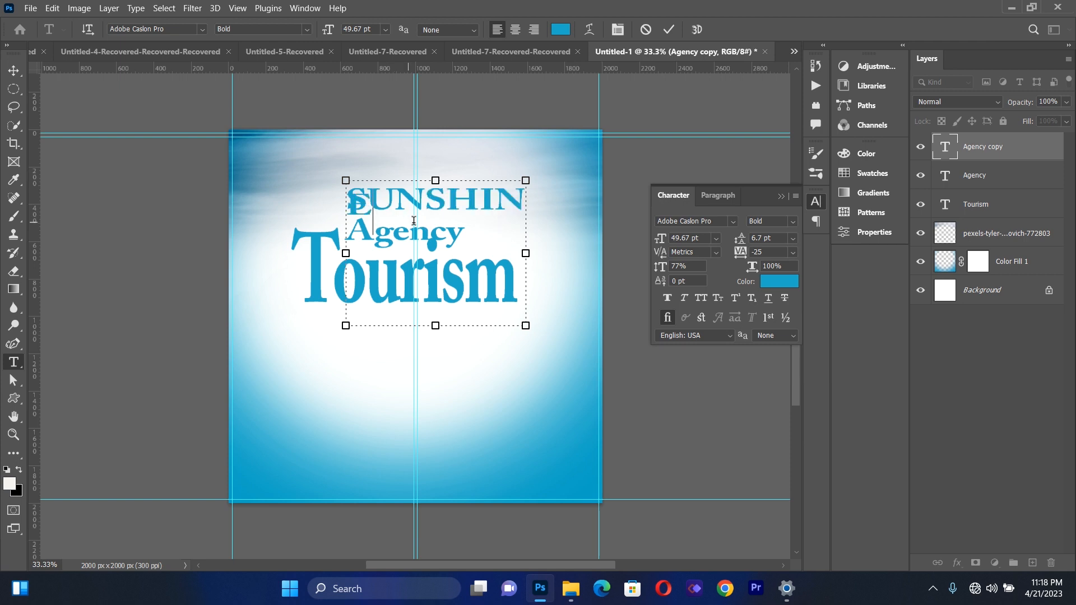
pyautogui.moveTo(526, 253); pyautogui.dragTo(561, 253)
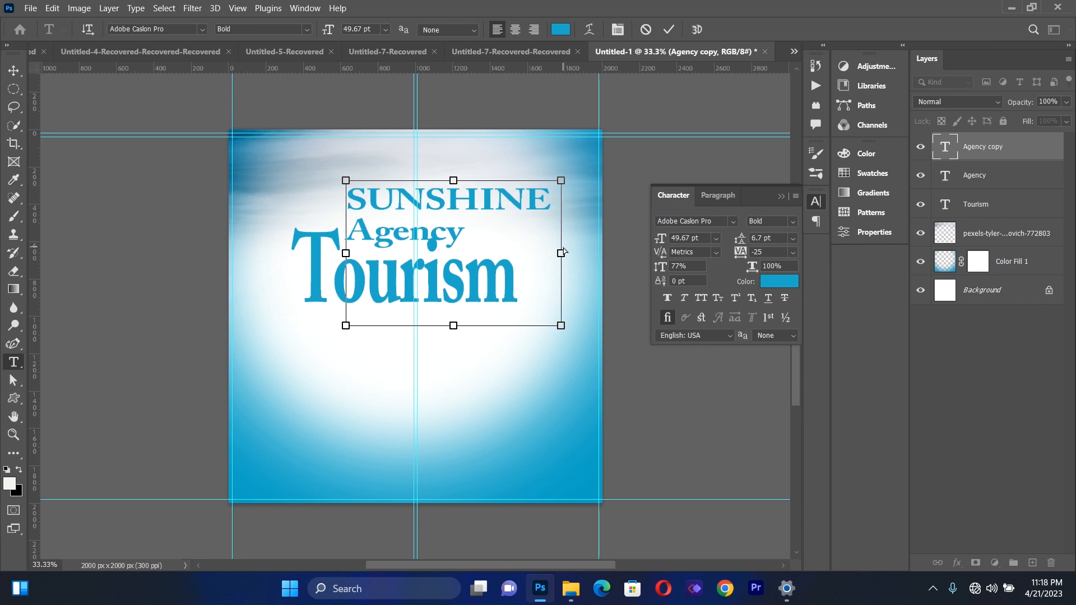
# Set the font style of the whole SUNSHINE text to Regular
pyautogui.hotkey('ctrl', 'a')
pyautogui.click(792, 222)
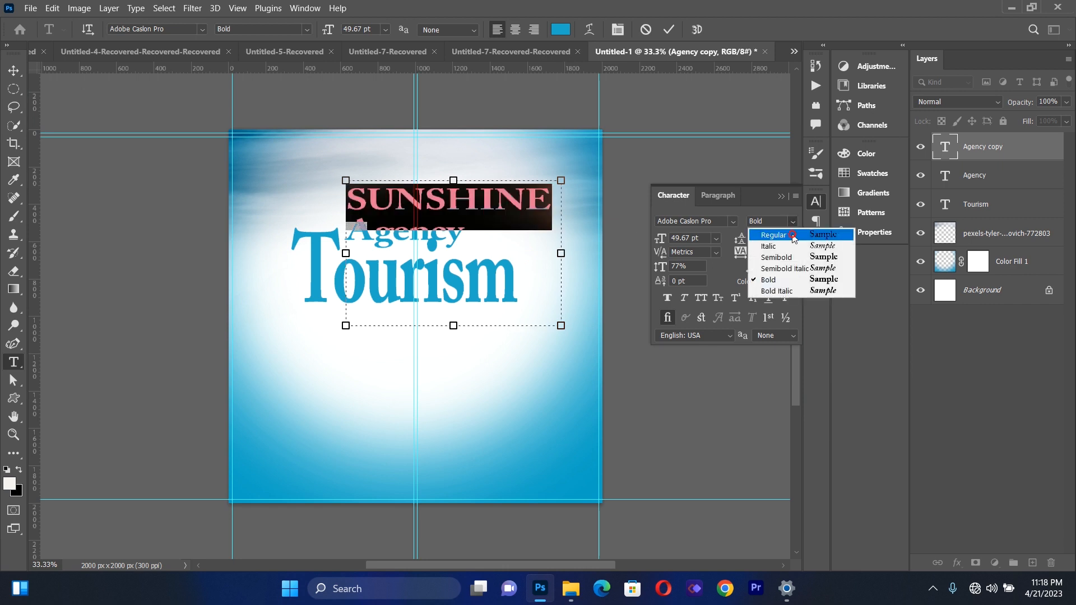
pyautogui.click(792, 238)
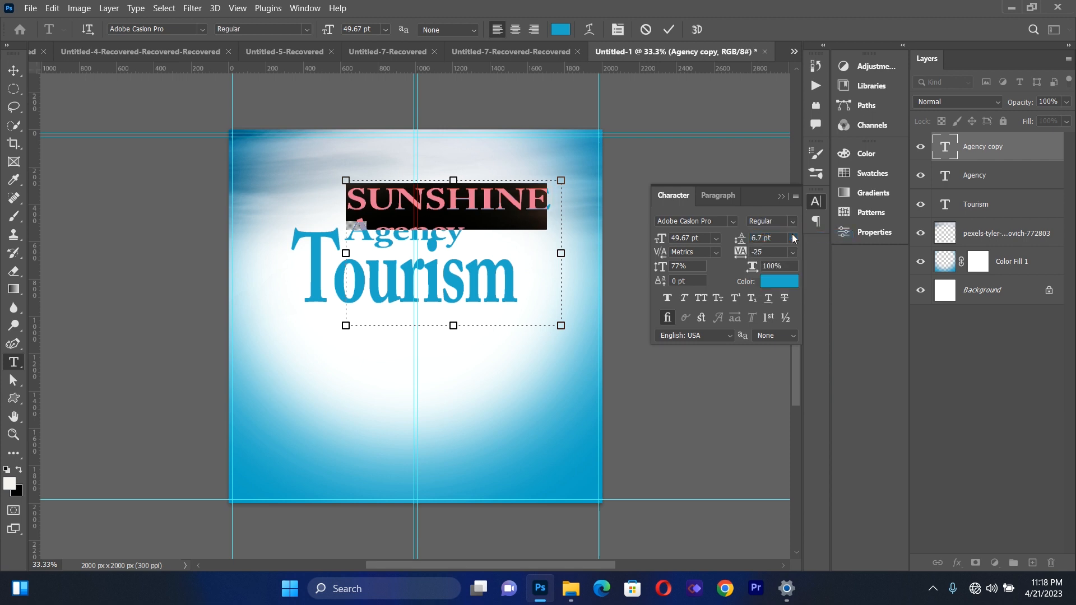
pyautogui.click(784, 195)
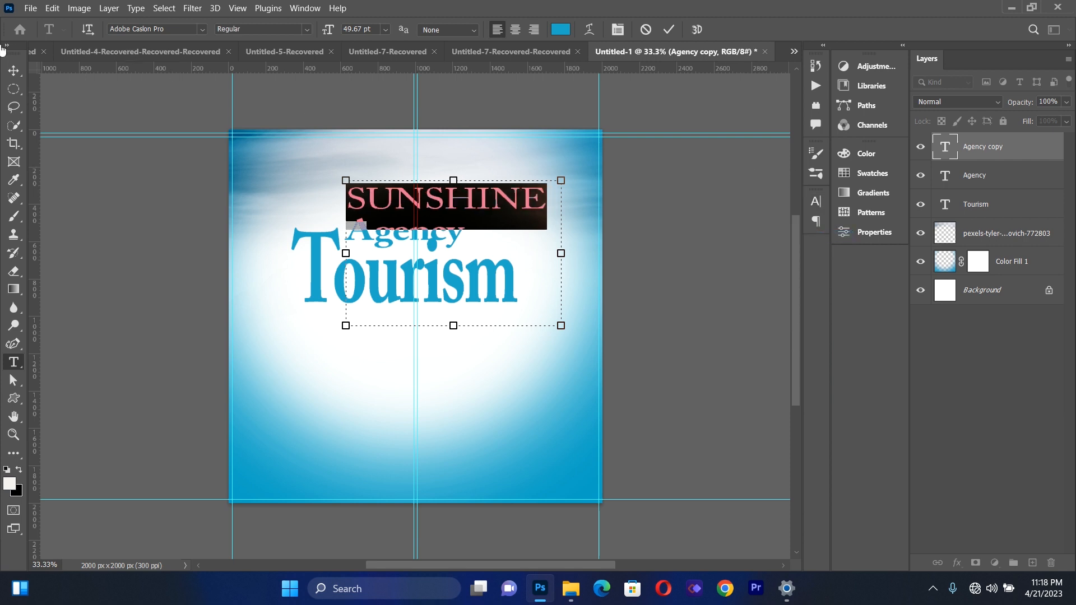
# Scale the SUNSHINE text down to 46.51% and position it centered just above the word Agency
pyautogui.click(13, 70)
pyautogui.moveTo(561, 328); pyautogui.dragTo(445, 247)
pyautogui.moveTo(406, 188); pyautogui.dragTo(417, 214)
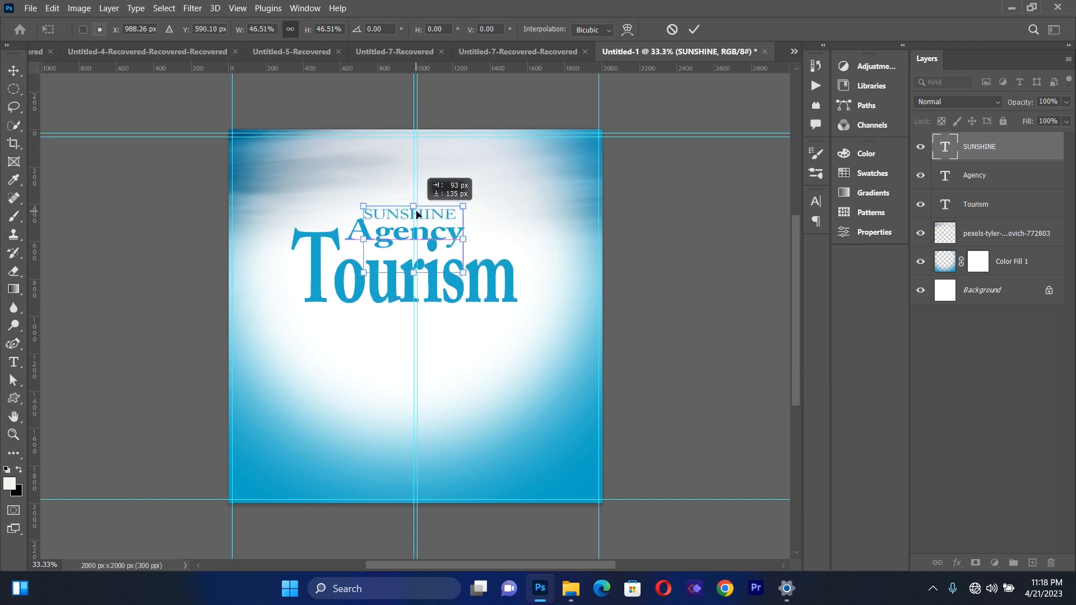
pyautogui.press('Right')
pyautogui.press('Right')
pyautogui.press('Right')
pyautogui.press('Down')
pyautogui.press('Right')
pyautogui.press('Right')
pyautogui.press('Up')
pyautogui.press('Up')
pyautogui.press('Up')
pyautogui.press('Down')
pyautogui.press('Down')
pyautogui.press('Return')
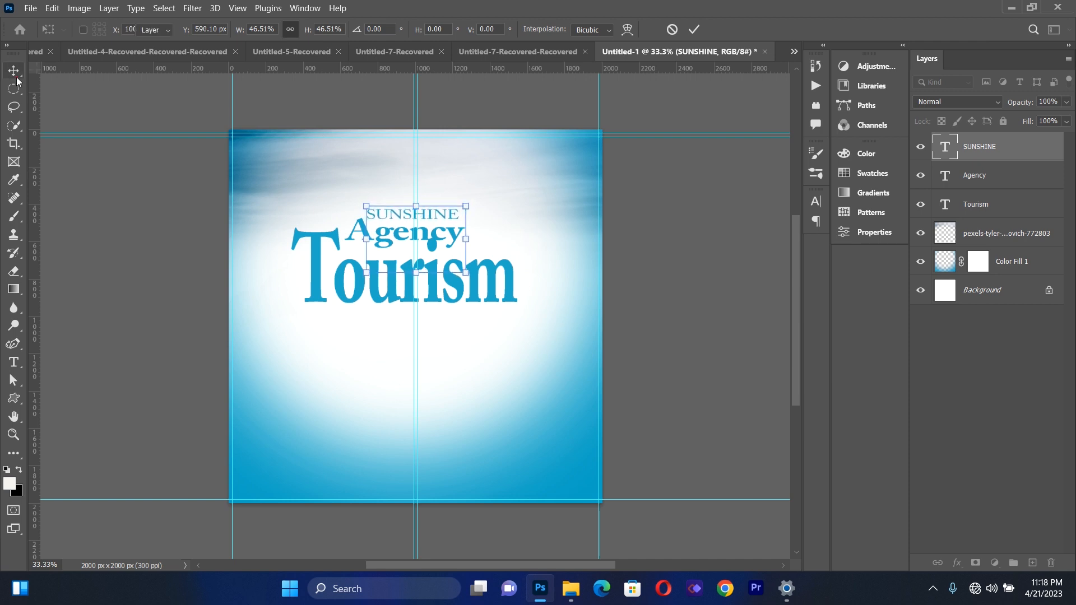
# Shift the Agency text slightly right between SUNSHINE and Tourism
pyautogui.click(130, 327)
pyautogui.moveTo(387, 242); pyautogui.dragTo(384, 245)
pyautogui.press('Up')
pyautogui.press('Up')
pyautogui.press('Up')
pyautogui.press('Up')
pyautogui.press('Up')
pyautogui.press('Up')
pyautogui.press('Up')
pyautogui.press('Up')
pyautogui.press('Up')
pyautogui.press('Up')
pyautogui.click(384, 243)
pyautogui.moveTo(385, 245); pyautogui.dragTo(389, 245)
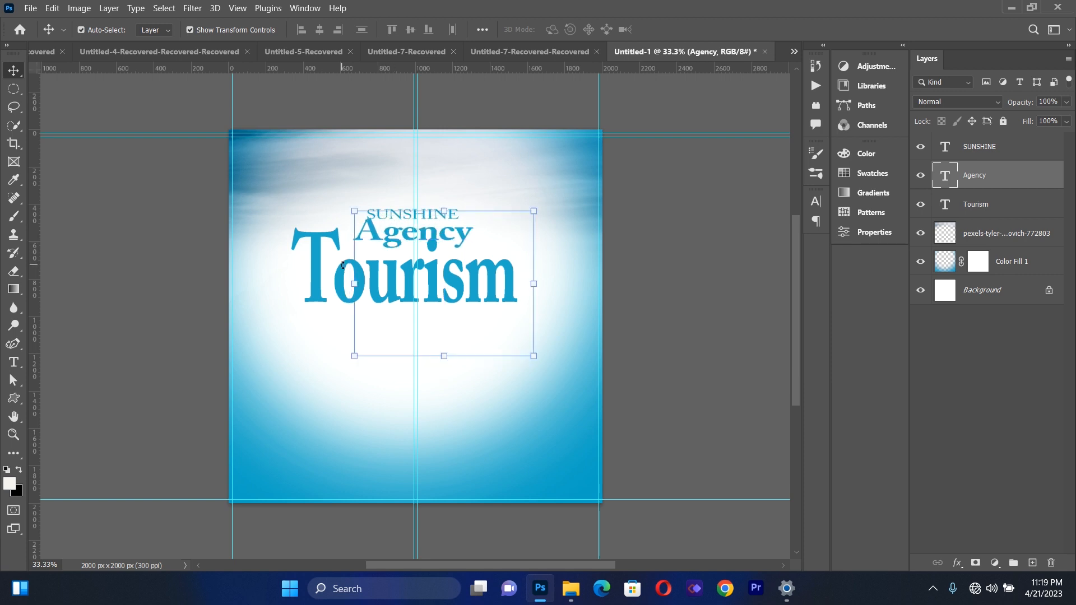
pyautogui.click(312, 282)
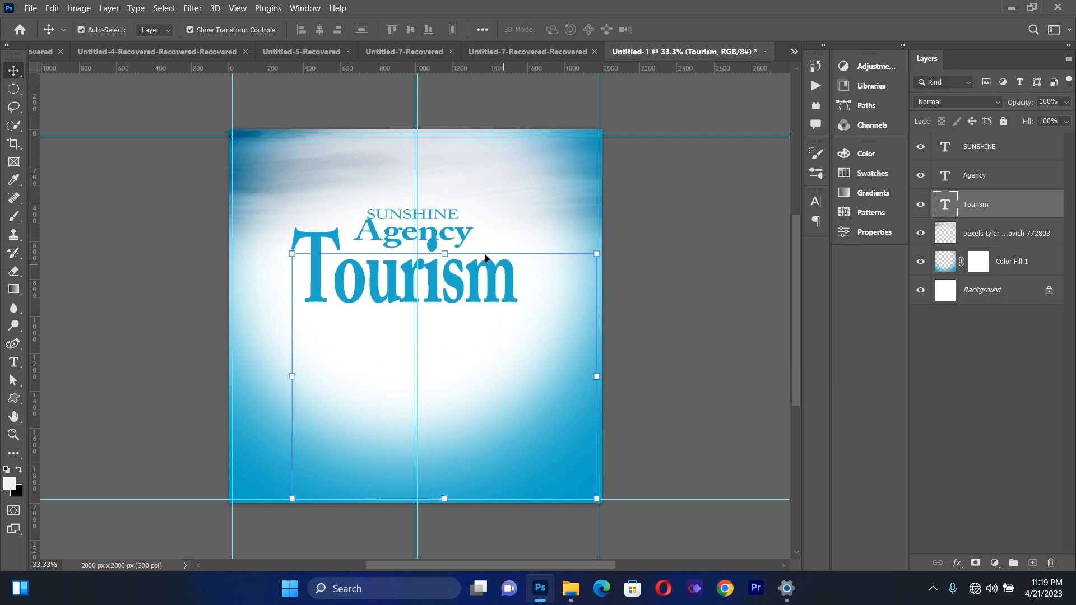
pyautogui.click(167, 244)
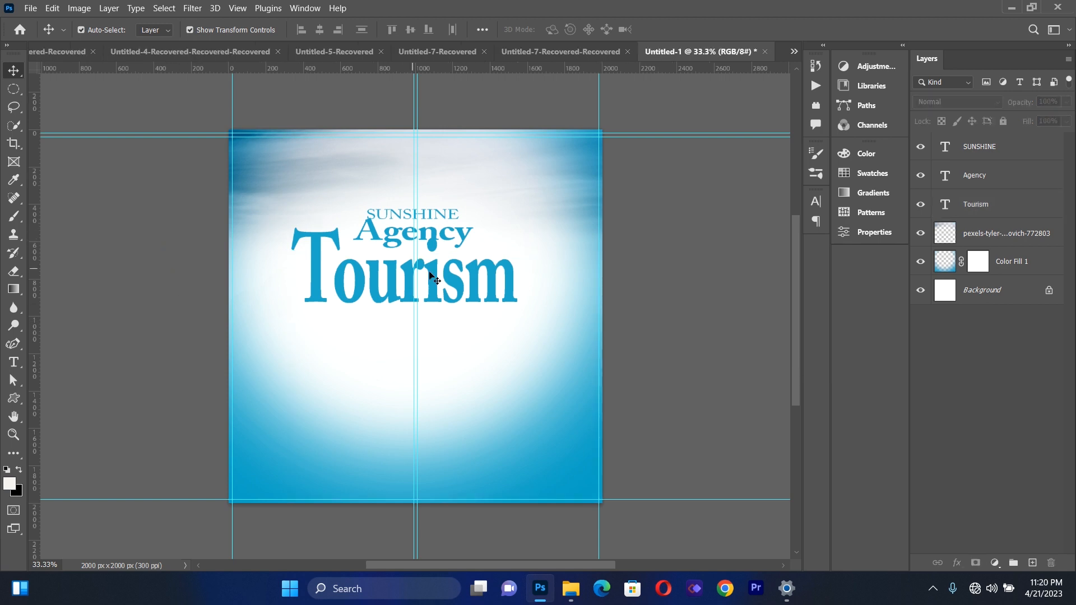
# Add a 16 px white outside stroke and a black drop shadow with size 46 px to the Tourism text
pyautogui.click(465, 289)
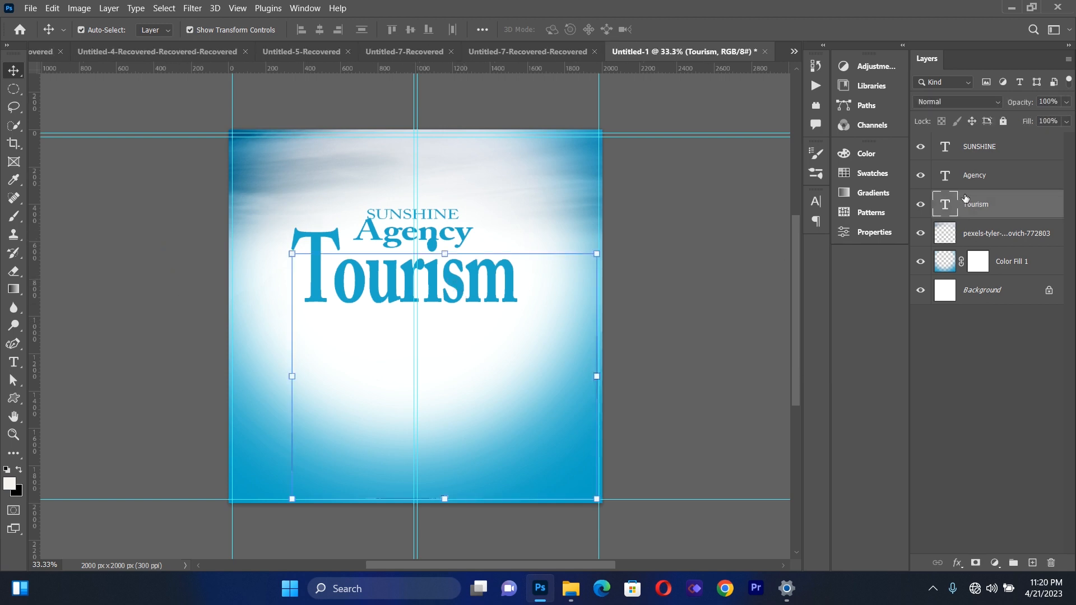
pyautogui.click(959, 562)
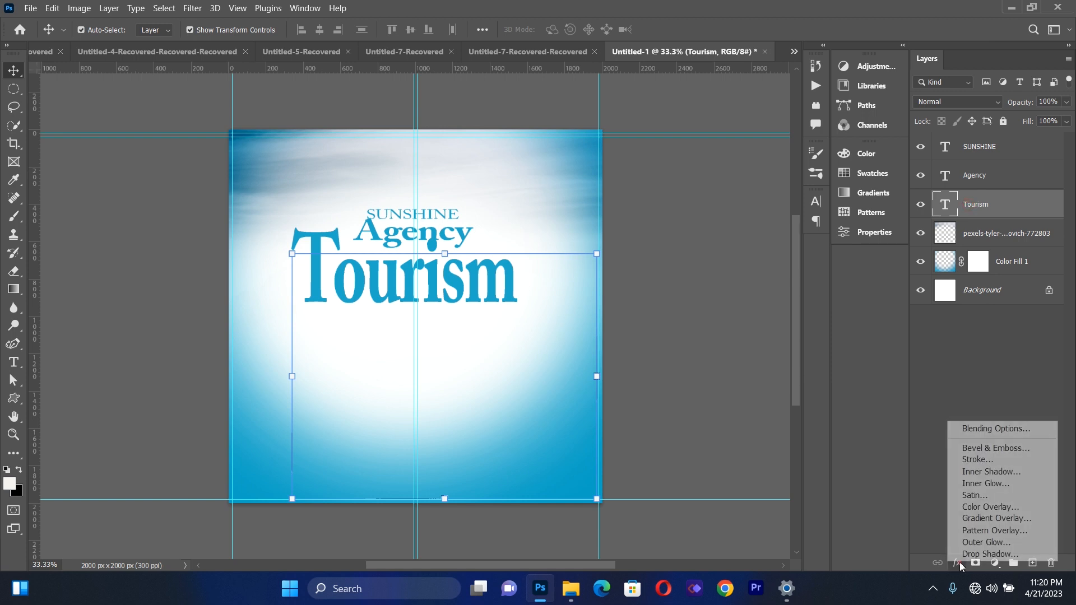
pyautogui.click(977, 459)
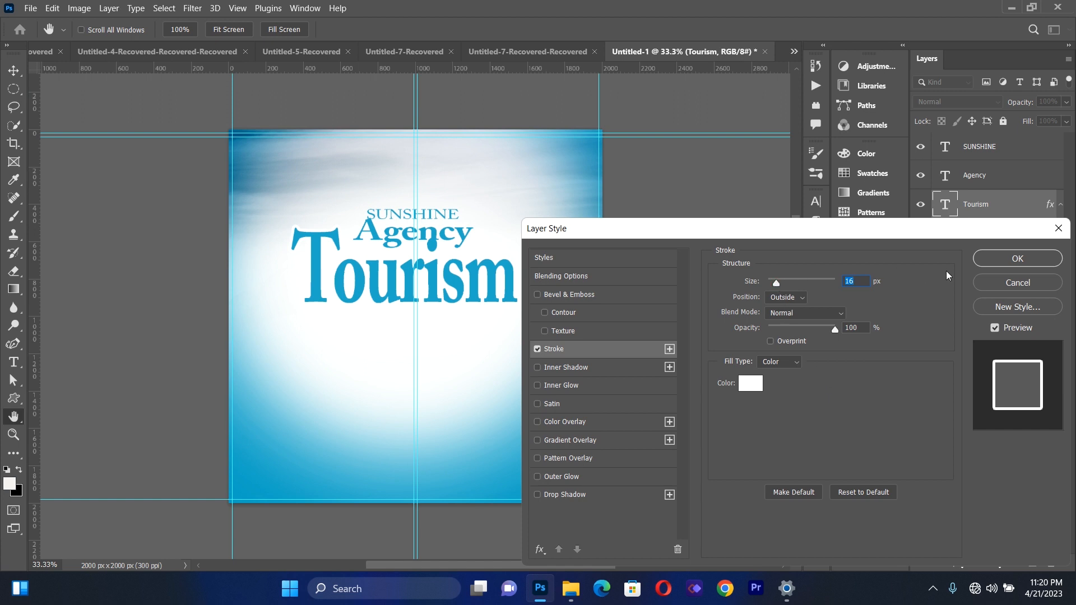
pyautogui.click(585, 494)
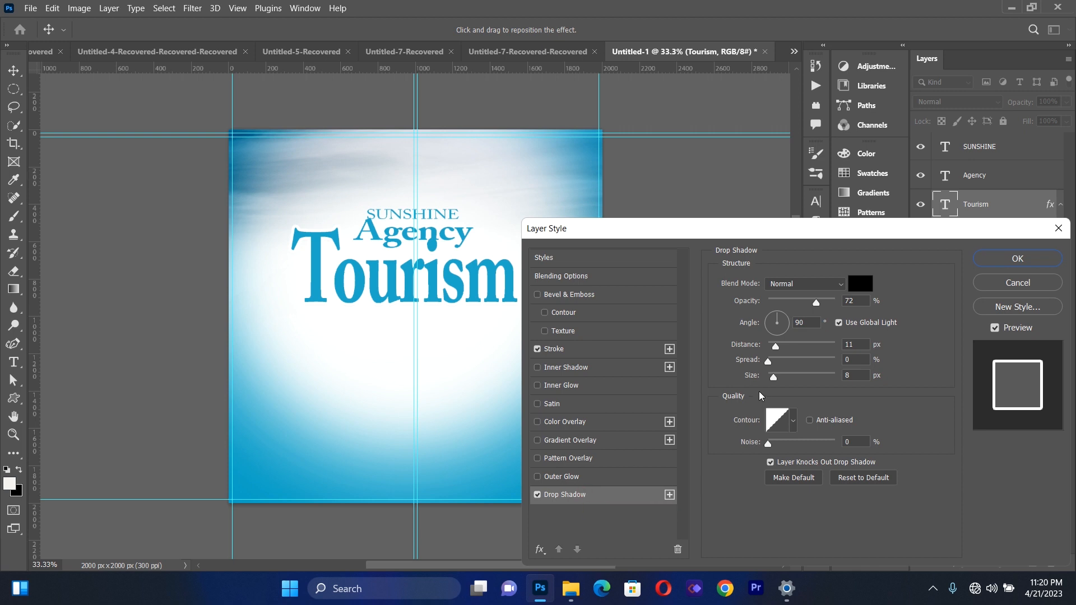
pyautogui.moveTo(773, 379); pyautogui.dragTo(784, 376)
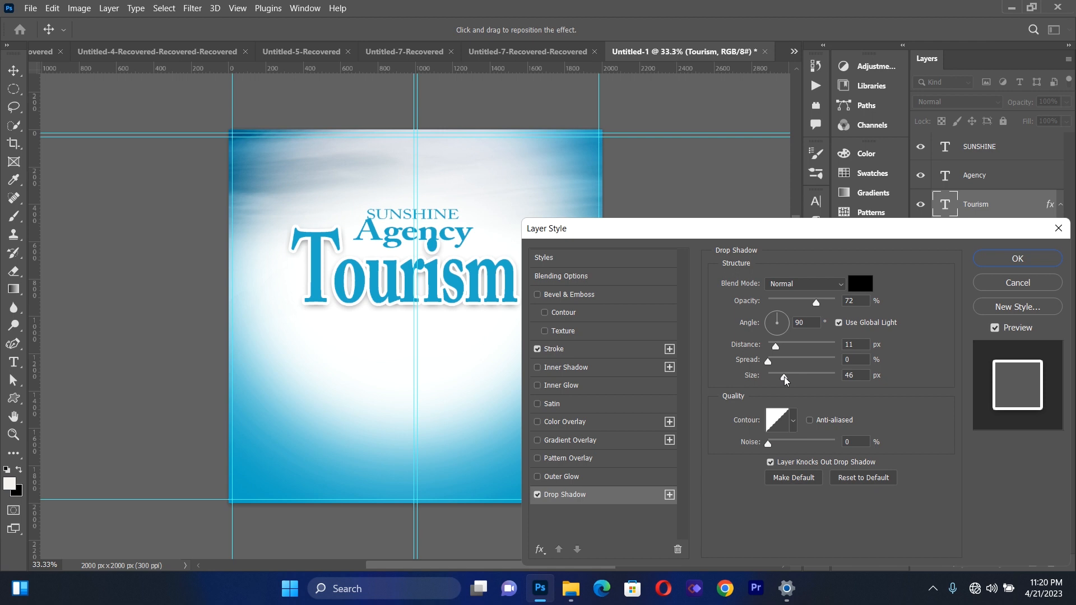
pyautogui.click(1005, 260)
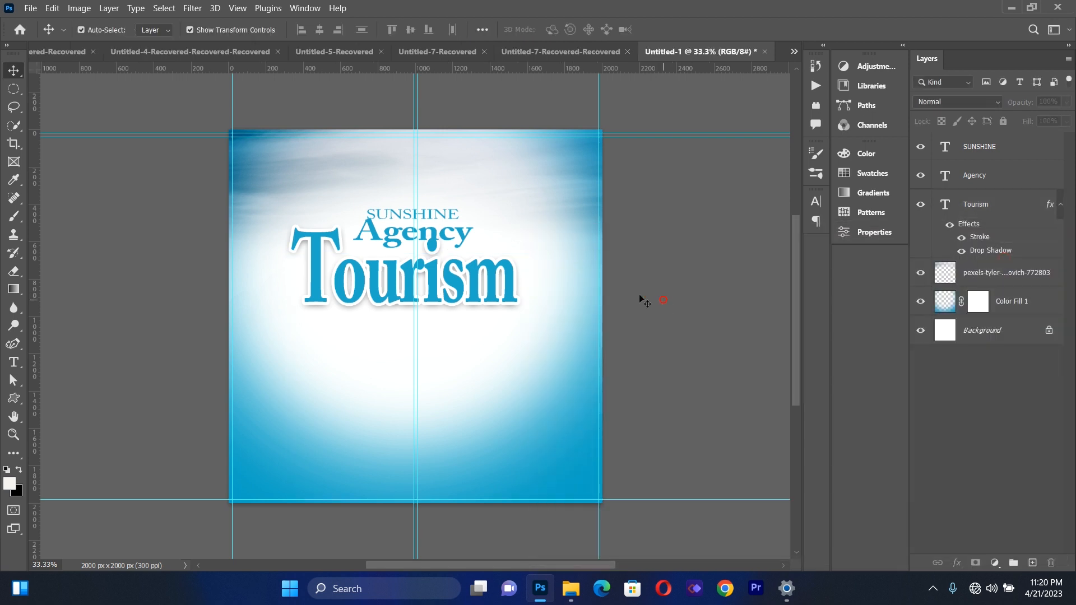
# Recolor the Agency text to dark teal #055e71
pyautogui.click(14, 361)
pyautogui.moveTo(357, 229); pyautogui.dragTo(475, 233)
pyautogui.click(560, 29)
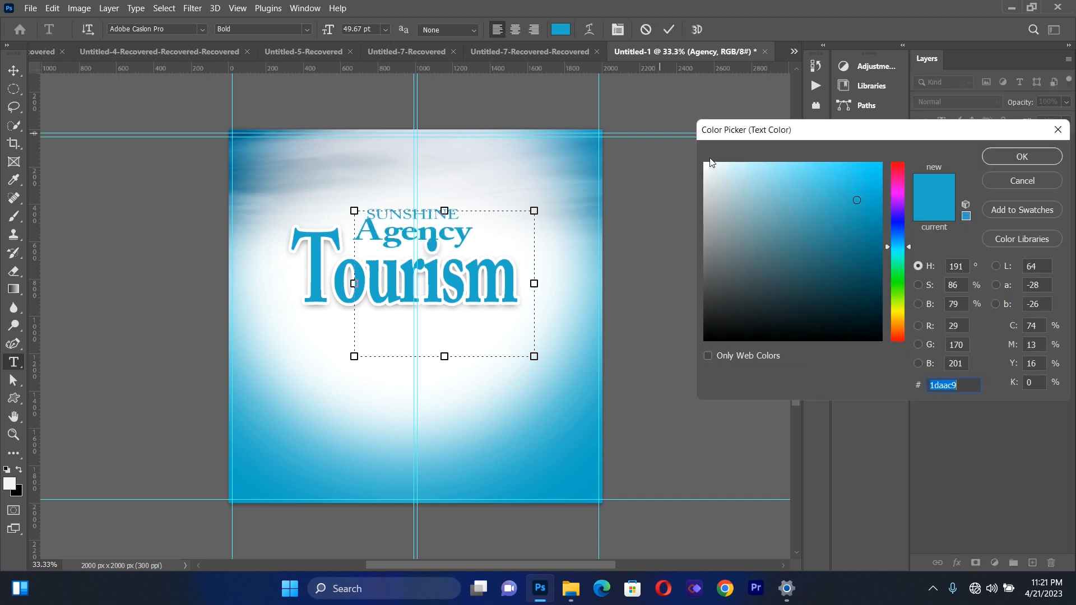
pyautogui.click(861, 304)
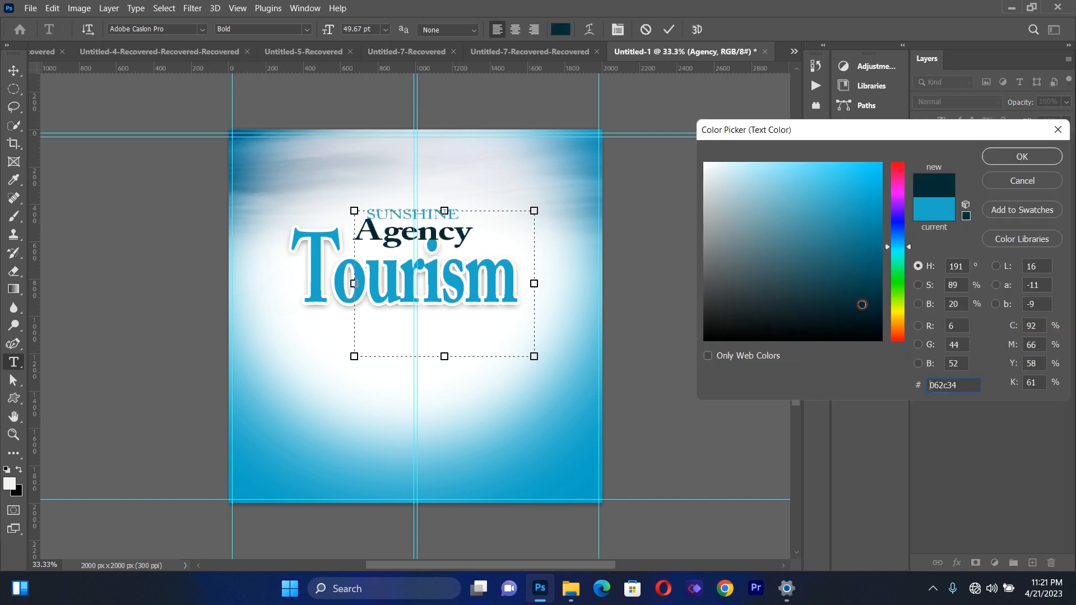
pyautogui.moveTo(862, 278); pyautogui.dragTo(869, 265)
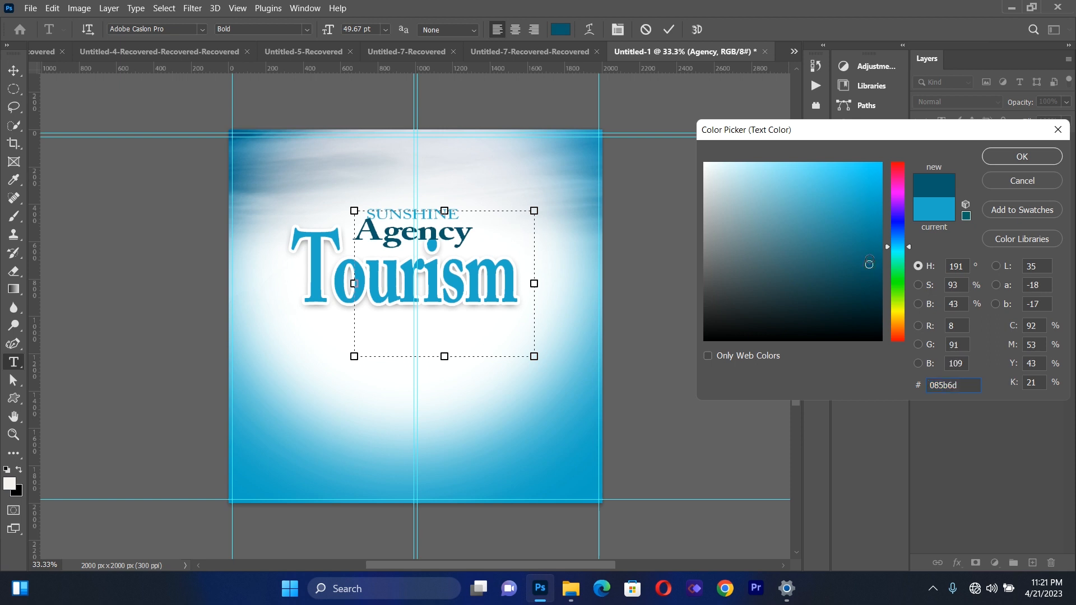
pyautogui.click(874, 261)
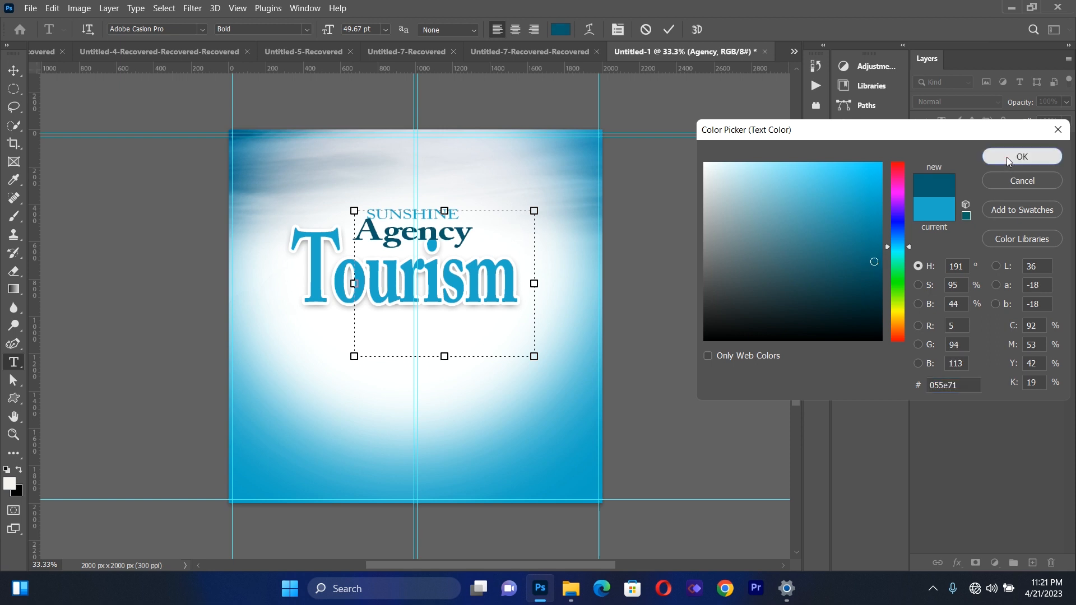
pyautogui.click(1006, 157)
pyautogui.moveTo(1000, 183); pyautogui.dragTo(994, 146)
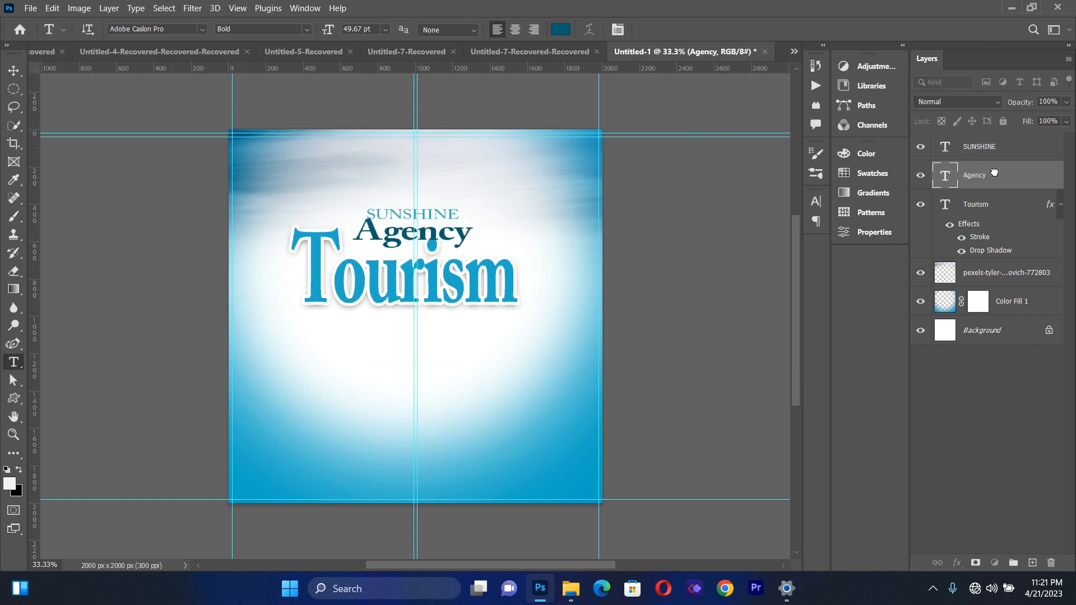
pyautogui.click(14, 71)
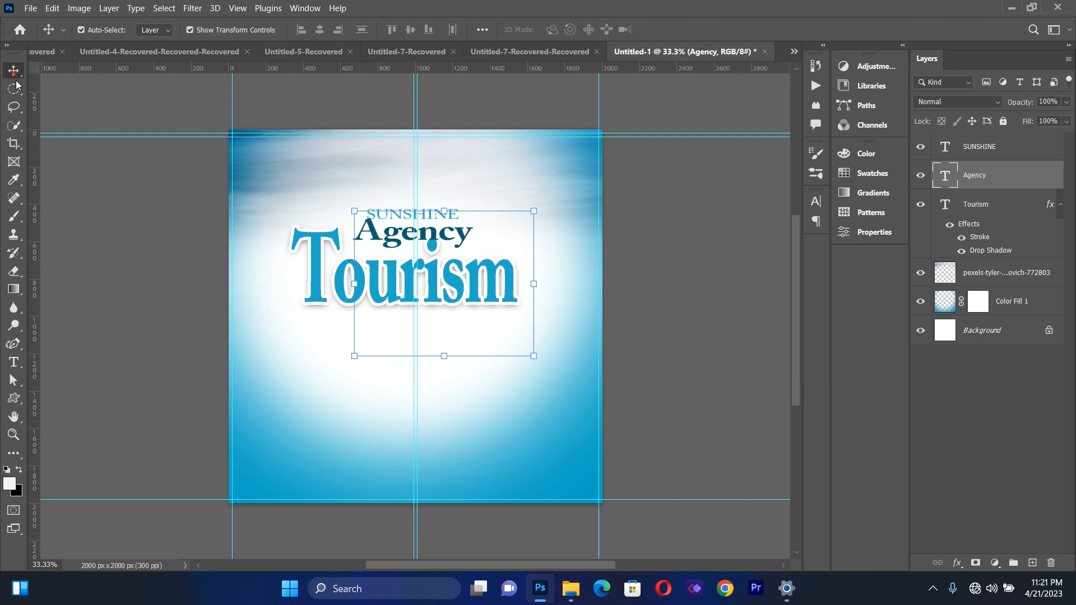
pyautogui.click(138, 271)
# Recolor the SUNSHINE text by sampling the dark teal #055e71 from the word Agency
pyautogui.click(13, 362)
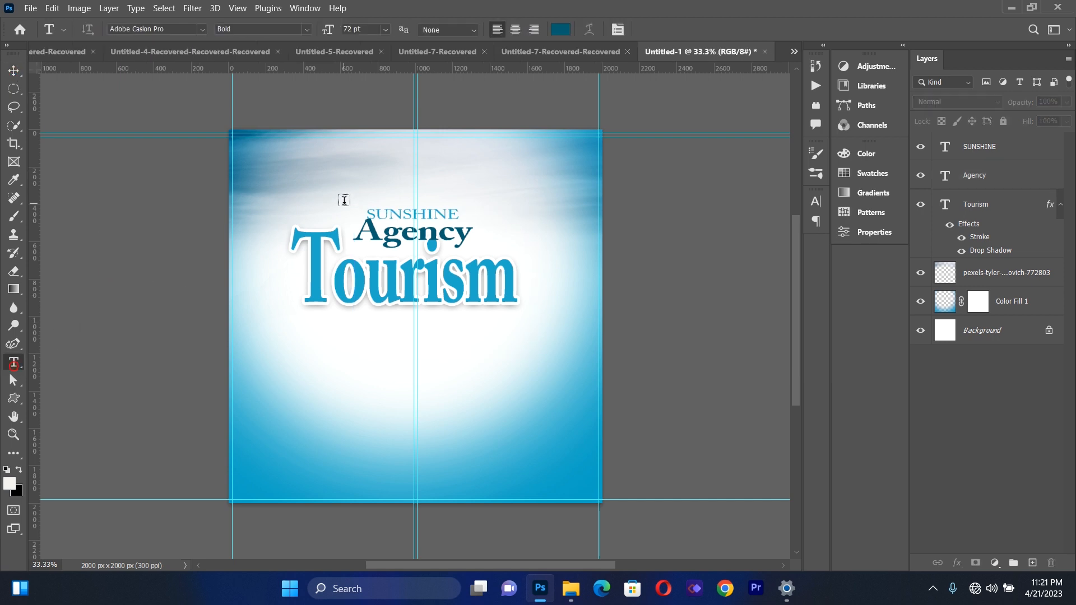
pyautogui.moveTo(367, 214); pyautogui.dragTo(460, 216)
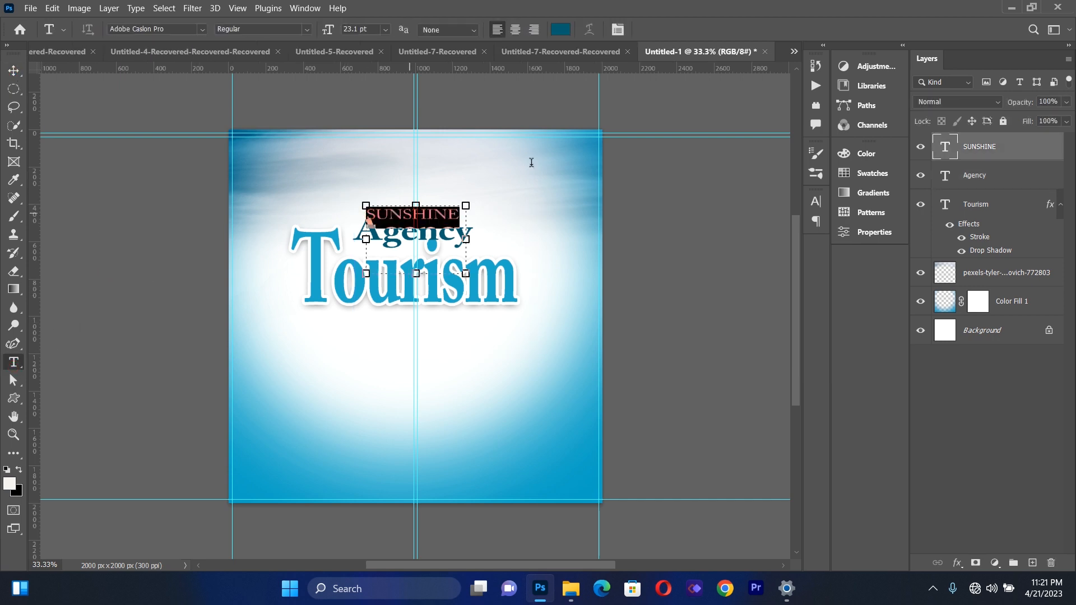
pyautogui.click(560, 29)
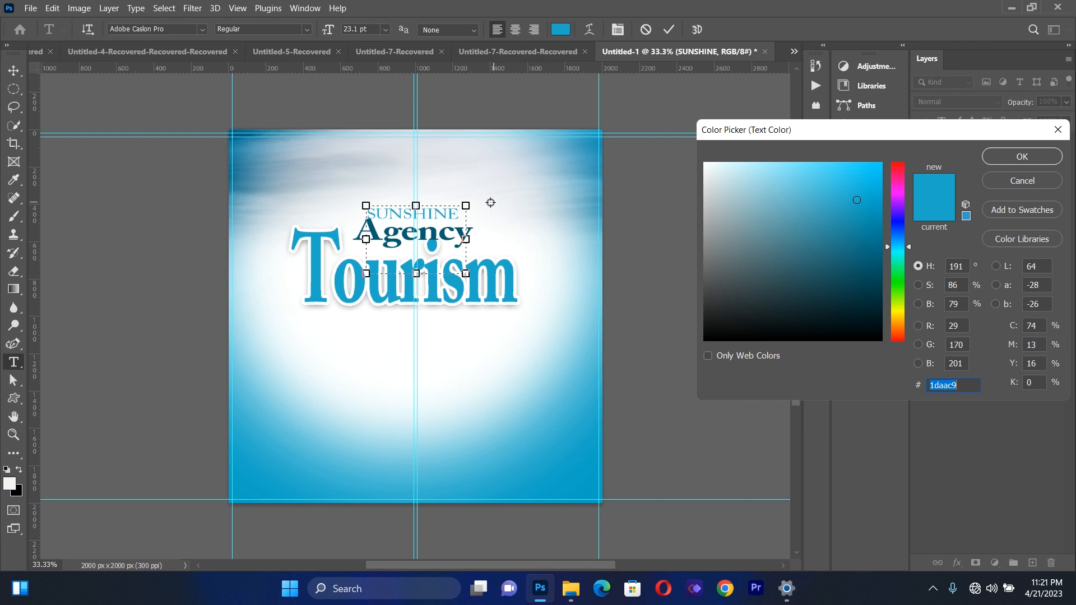
pyautogui.click(434, 234)
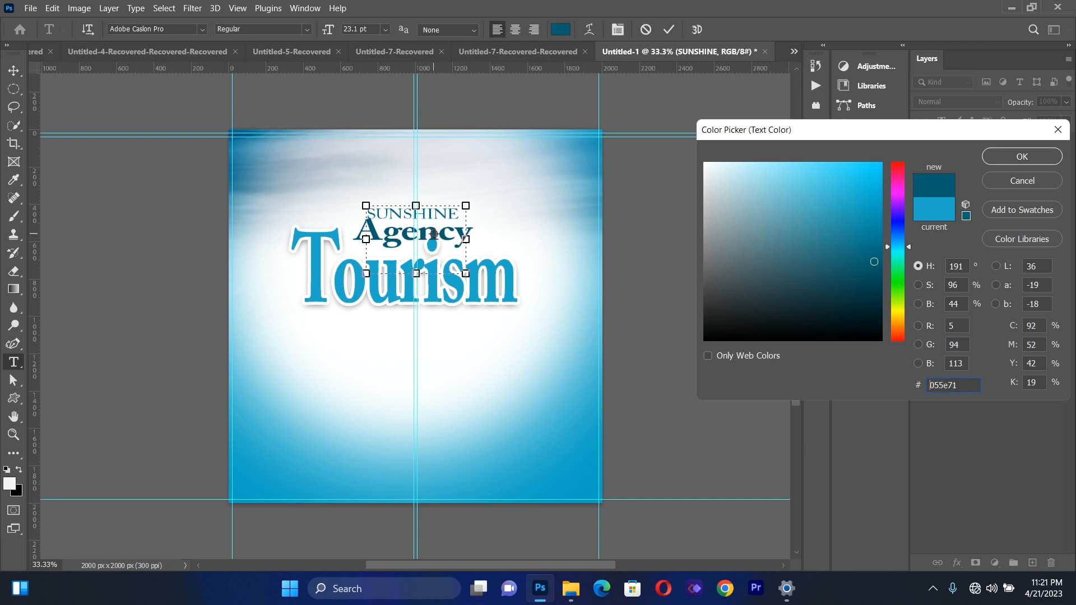
pyautogui.click(1021, 157)
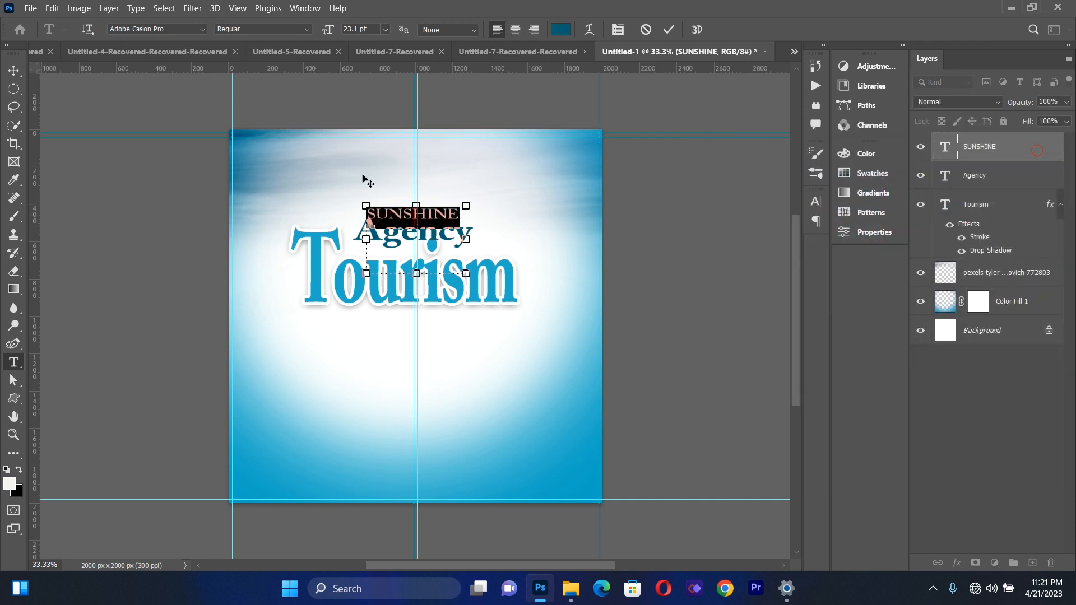
# Move the Tourism text slightly up, closer to the word Agency
pyautogui.click(14, 71)
pyautogui.click(82, 234)
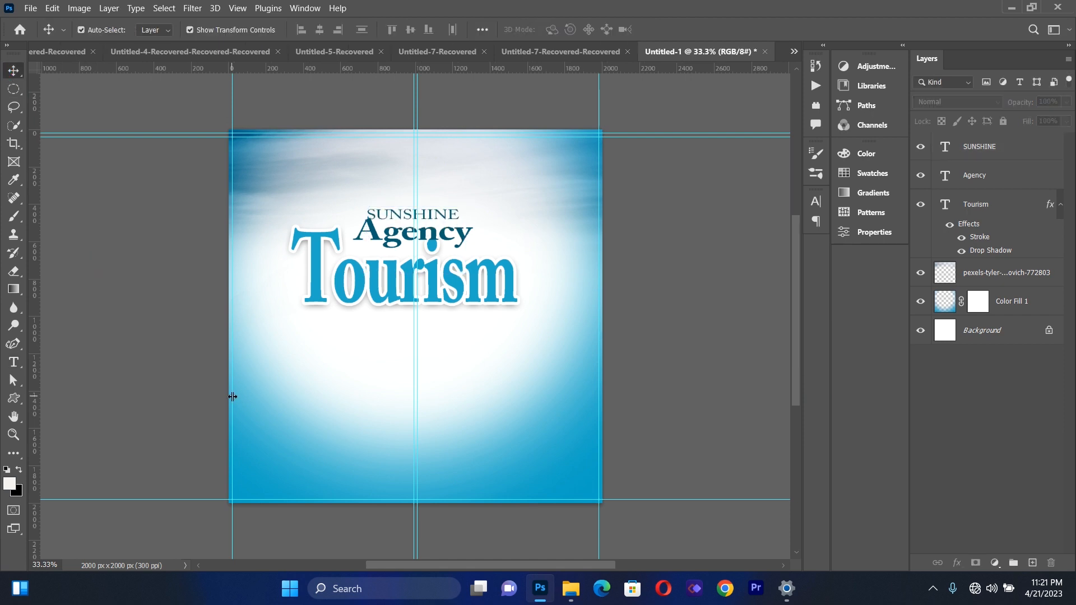
pyautogui.moveTo(357, 295); pyautogui.dragTo(348, 292)
pyautogui.click(174, 269)
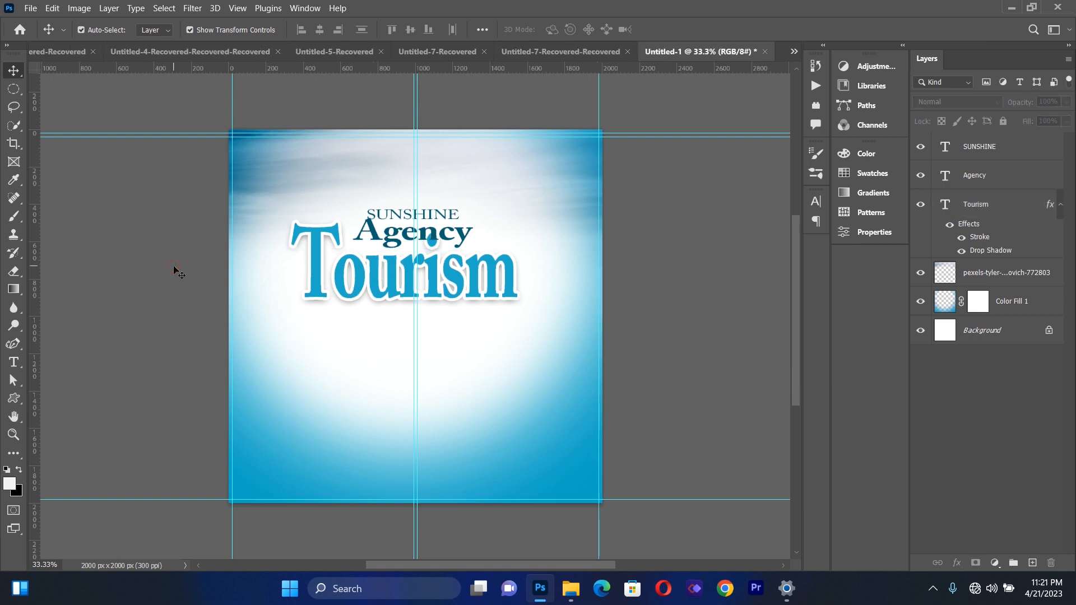
# Place the image 26480-4-airplane-clipart.png in the flyer as a linked file
pyautogui.click(32, 7)
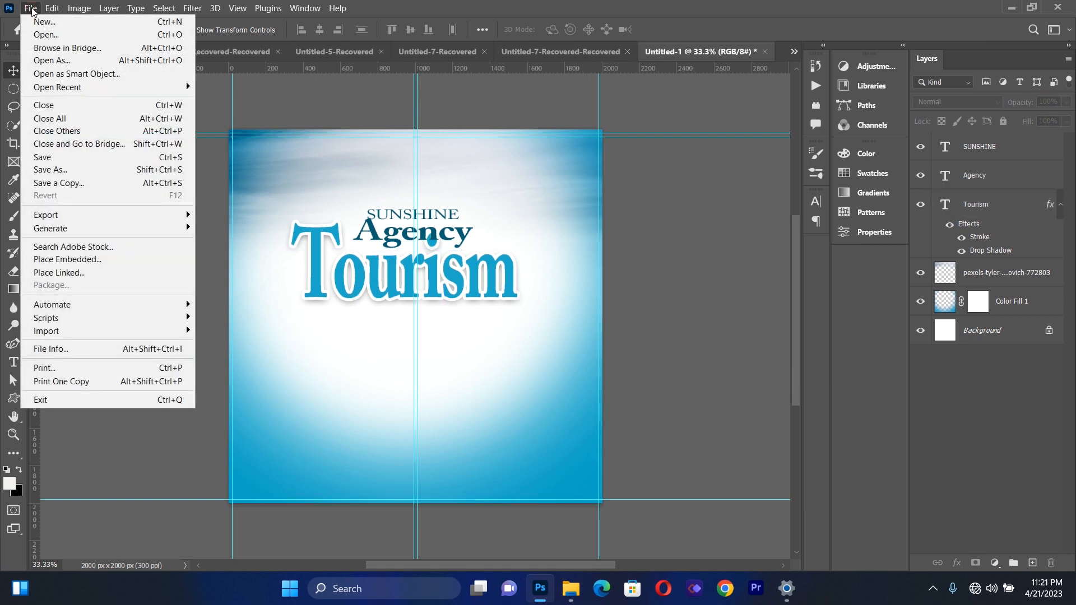
pyautogui.click(78, 273)
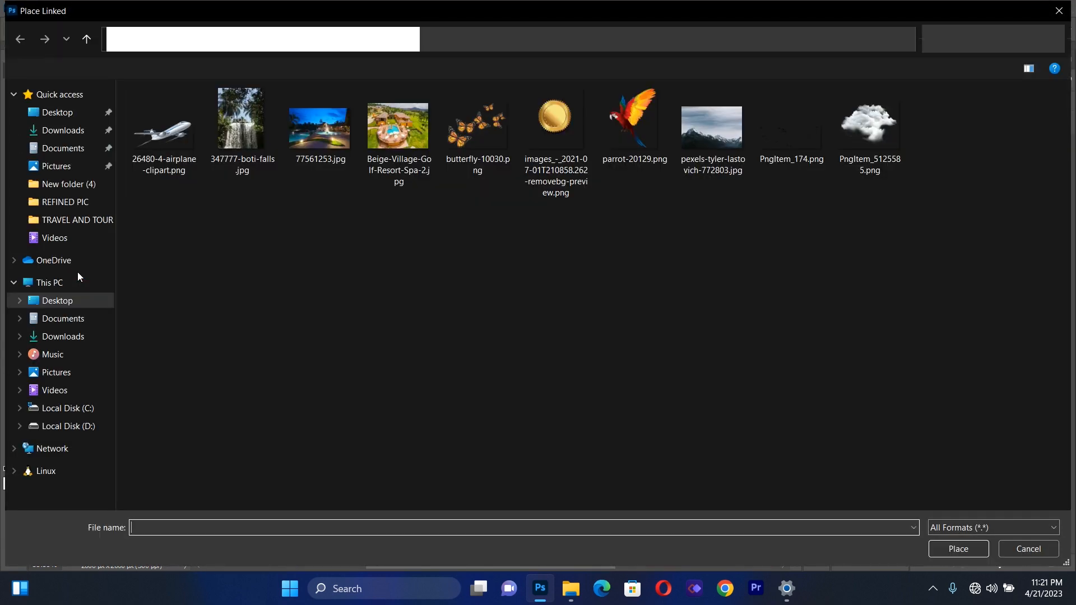
pyautogui.doubleClick(159, 134)
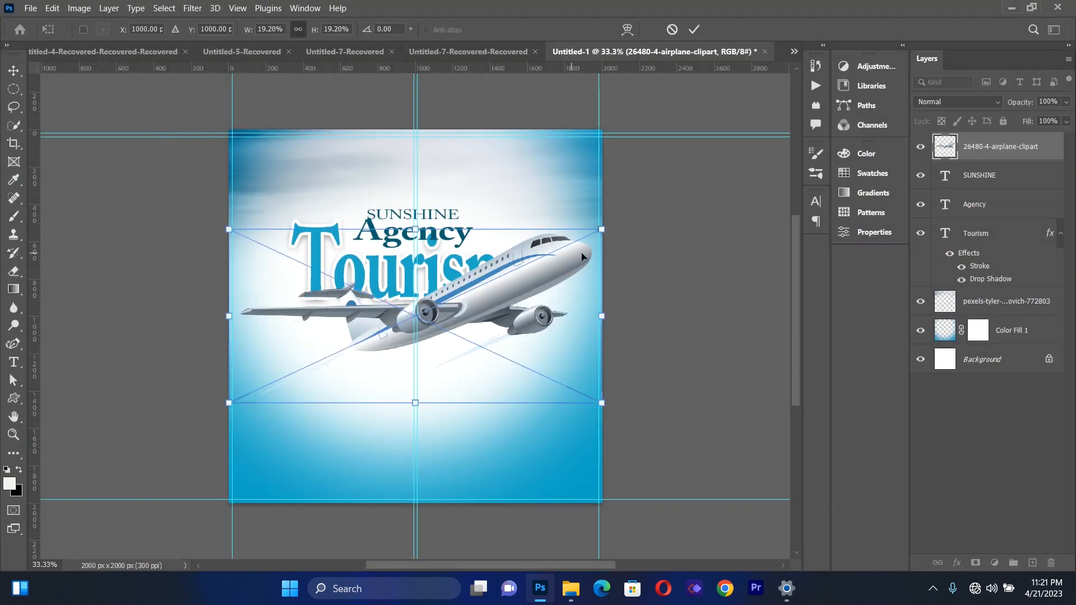
# Scale the airplane to about 15.2%, rotate it about 20° clockwise and position it just under the Tourism text
pyautogui.moveTo(602, 228); pyautogui.dragTo(586, 305)
pyautogui.moveTo(481, 348)
pyautogui.mouseDown()
pyautogui.moveTo(468, 319)
pyautogui.moveTo(470, 330)
pyautogui.mouseUp()
pyautogui.press('Down')
pyautogui.press('Down')
pyautogui.press('Down')
pyautogui.press('Down')
pyautogui.press('Down')
pyautogui.press('Down')
pyautogui.press('Up')
pyautogui.press('Up')
pyautogui.press('Up')
pyautogui.press('Up')
pyautogui.press('Up')
pyautogui.press('Up')
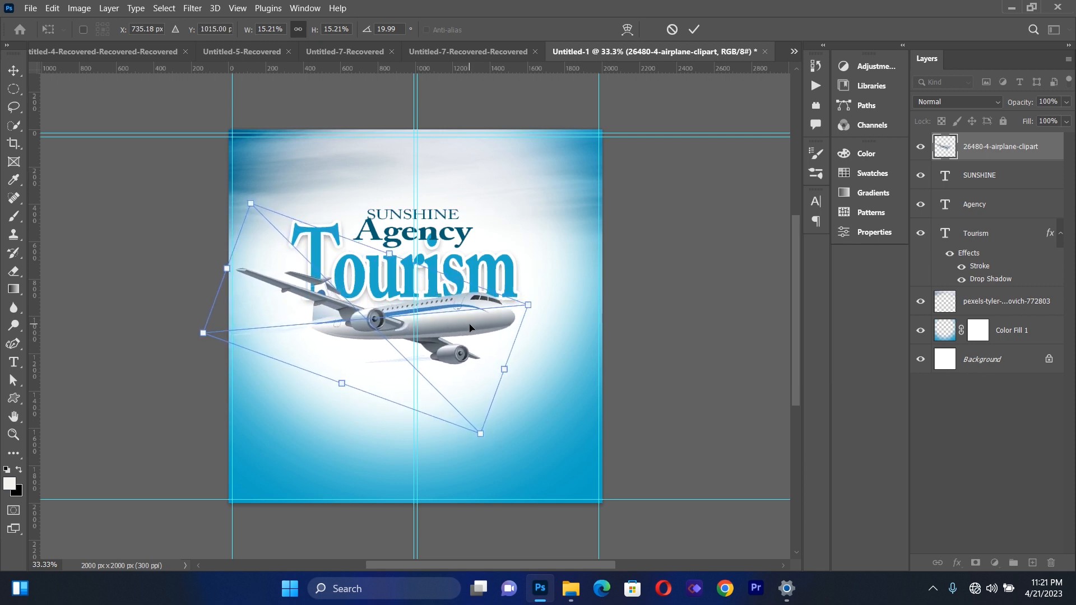
pyautogui.click(15, 72)
pyautogui.click(63, 257)
# Fine-tune the airplane's position with a slight nudge to the left and up under the Tourism text
pyautogui.click(385, 313)
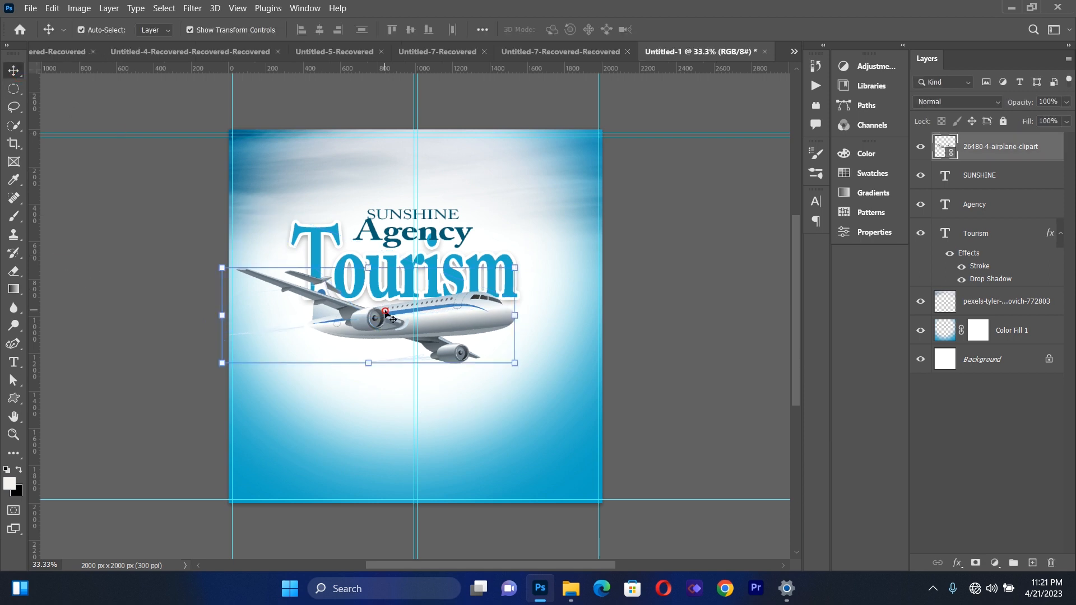
pyautogui.press('Left')
pyautogui.press('Left')
pyautogui.press('Left')
pyautogui.press('Left')
pyautogui.press('Left')
pyautogui.press('Left')
pyautogui.press('Left')
pyautogui.press('Left')
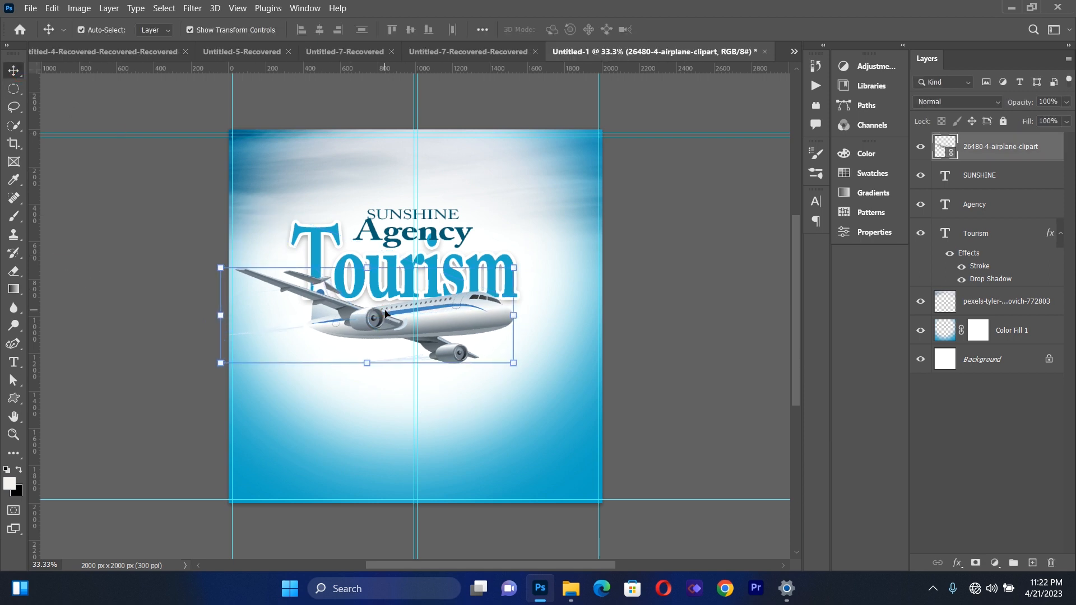
pyautogui.press('Right')
pyautogui.press('Right')
pyautogui.press('Right')
pyautogui.press('Up')
pyautogui.press('Up')
pyautogui.press('Up')
pyautogui.click(91, 163)
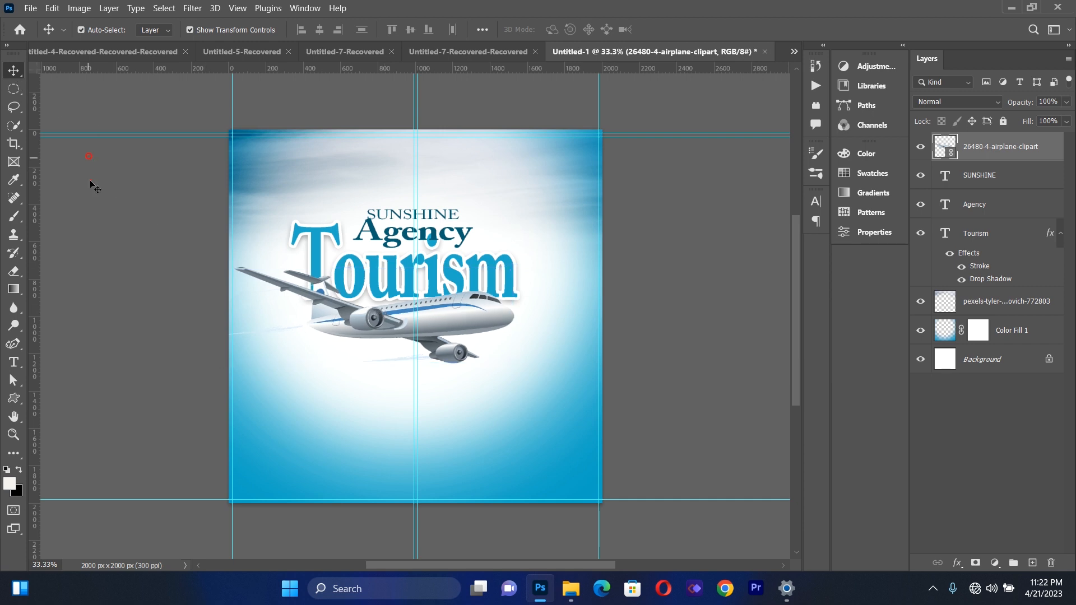
# Place PngItem_5125585.png as a linked file, scaled to about 20.5%, over the upper-left edge of the flyer
pyautogui.click(31, 9)
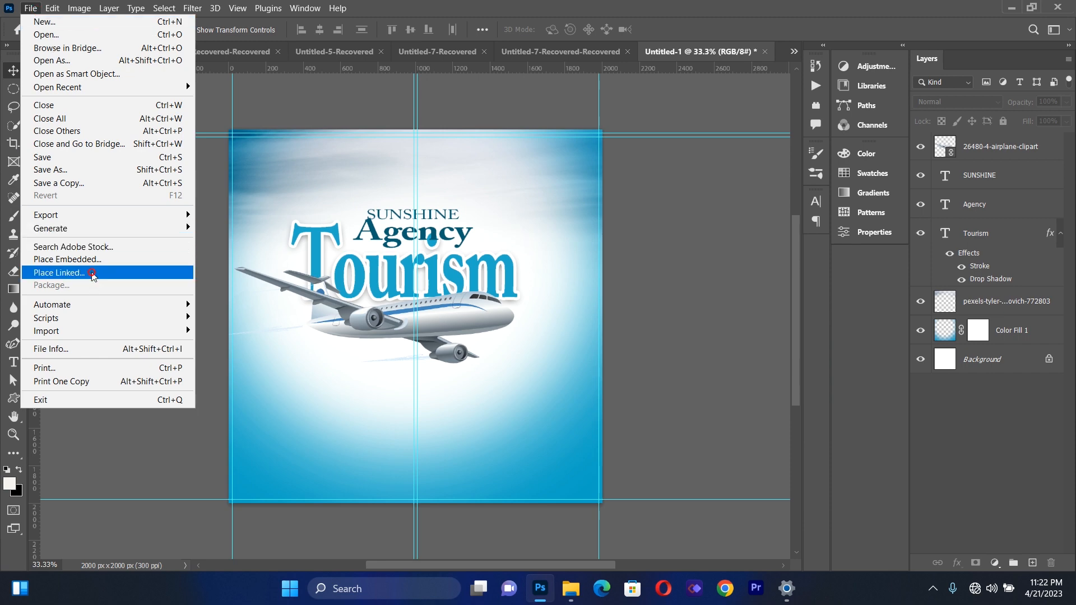
pyautogui.click(59, 273)
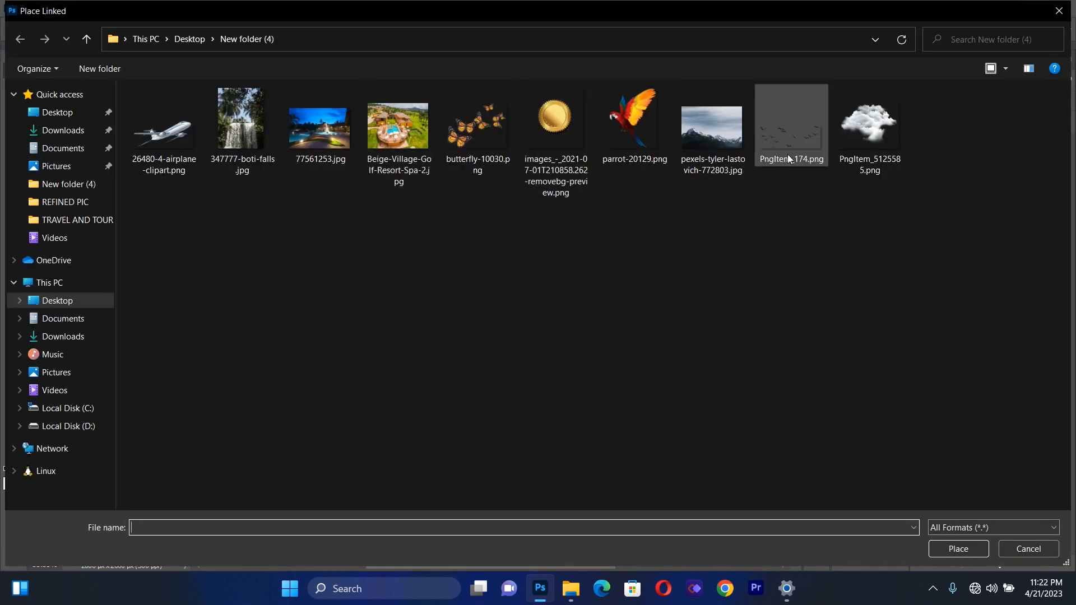
pyautogui.doubleClick(846, 129)
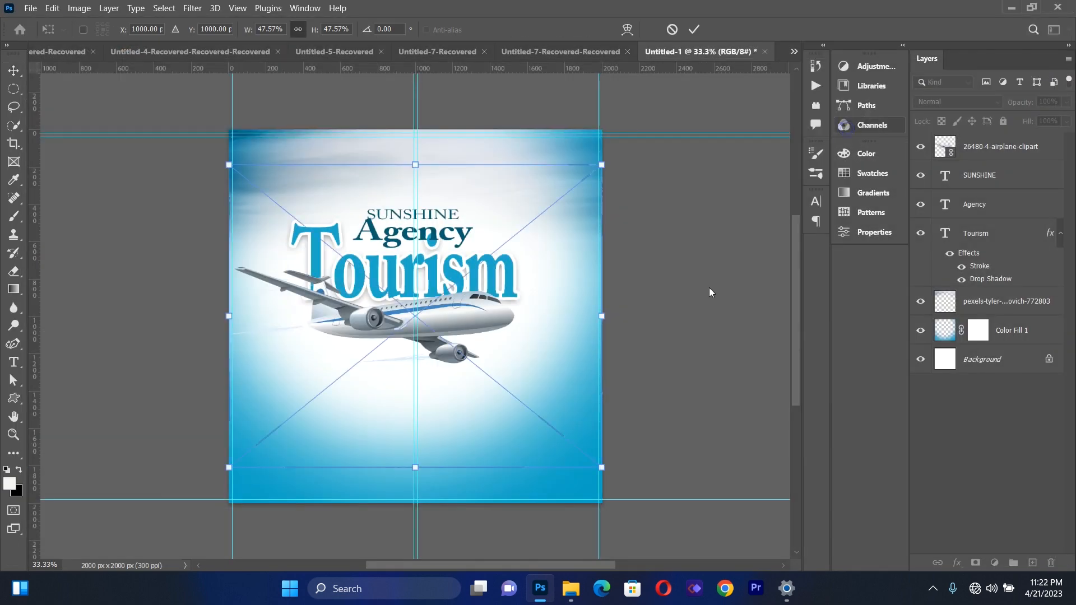
pyautogui.moveTo(601, 466); pyautogui.dragTo(394, 293)
pyautogui.moveTo(313, 220); pyautogui.dragTo(338, 150)
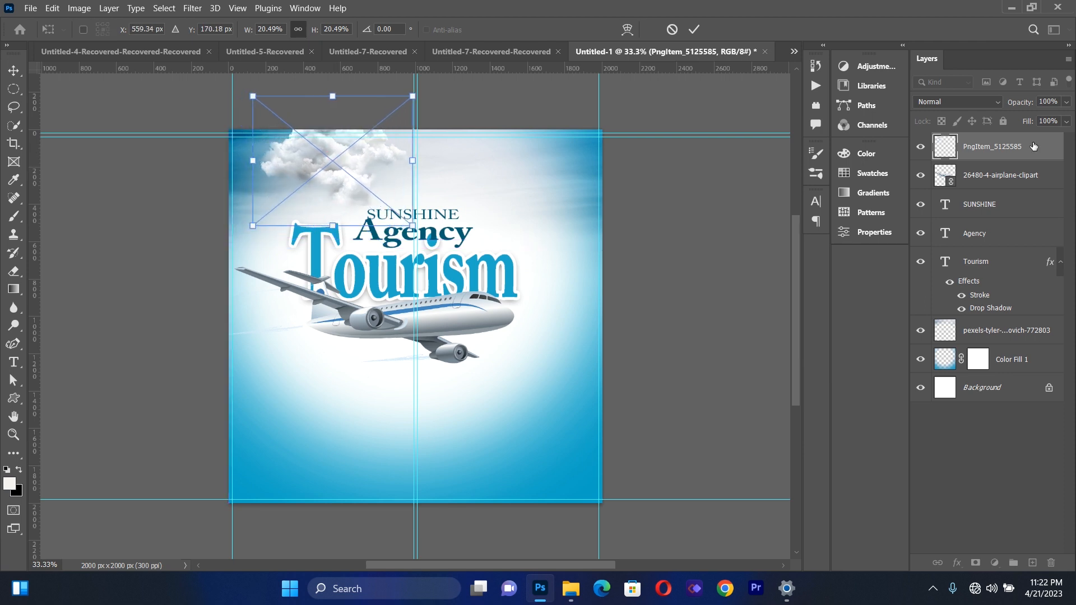
# Lower the cloud layer's opacity to 52%
pyautogui.click(1034, 147)
pyautogui.click(1066, 102)
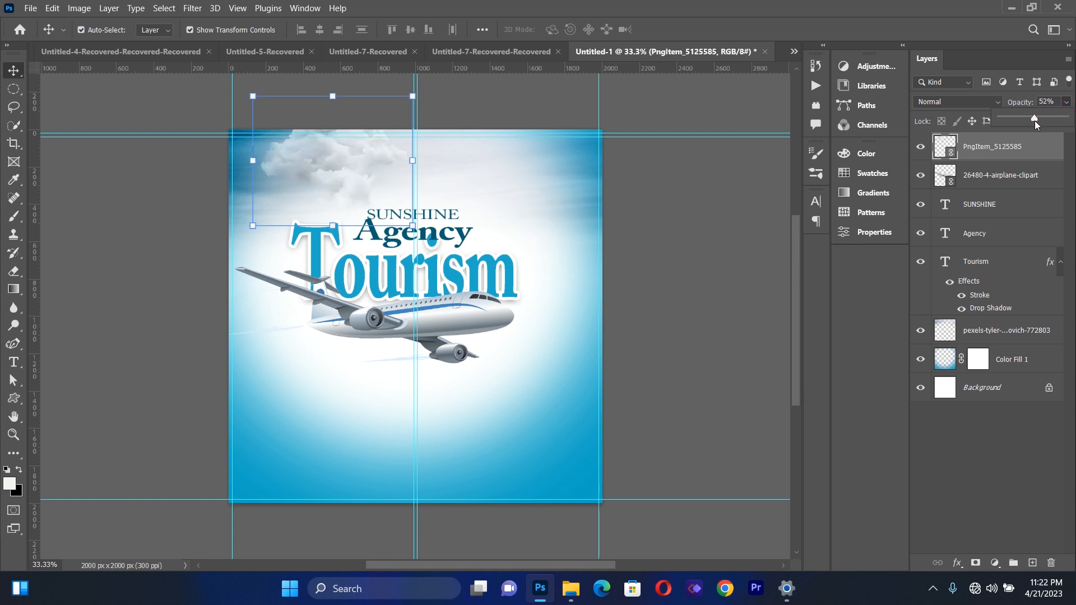
pyautogui.click(719, 180)
# Duplicate the cloud and move the copy to the right so the clouds extend along the flyer's upper edge
pyautogui.click(361, 163)
pyautogui.hotkey('ctrl', 'j')
pyautogui.moveTo(362, 163); pyautogui.dragTo(473, 162)
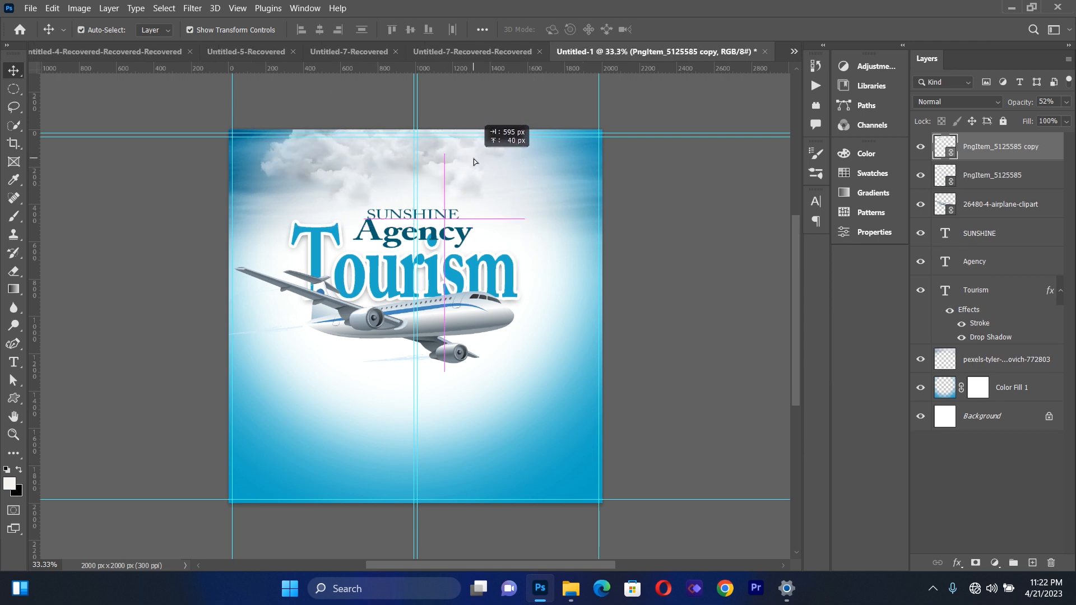
pyautogui.click(693, 224)
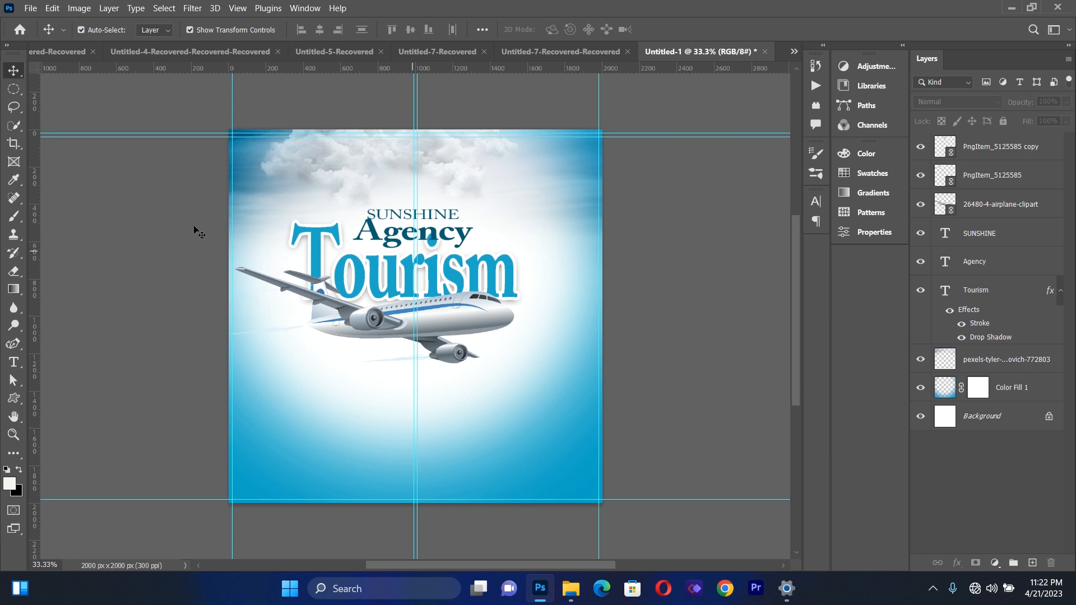
# Place PngItem_174.png as a linked file, scaled to about 22.9%, so the birds fly across the clouds above the title
pyautogui.click(30, 8)
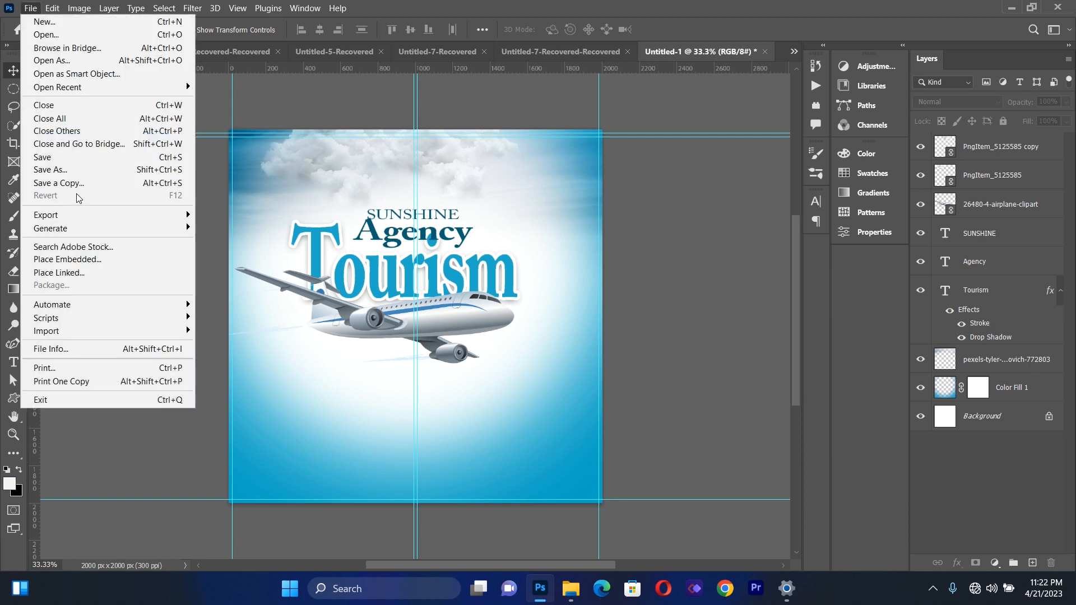
pyautogui.click(81, 273)
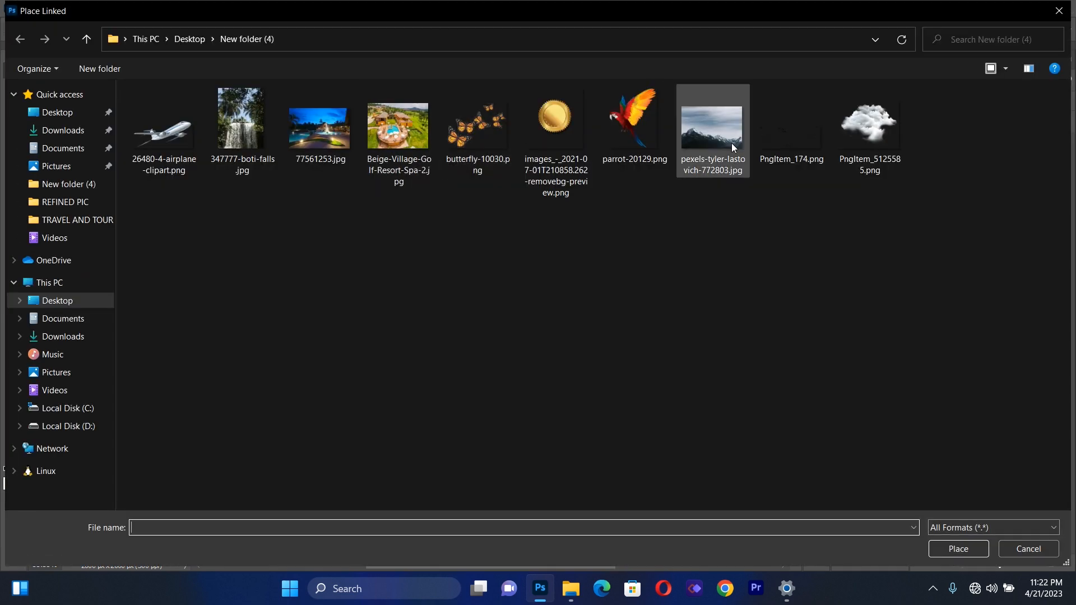
pyautogui.doubleClick(796, 135)
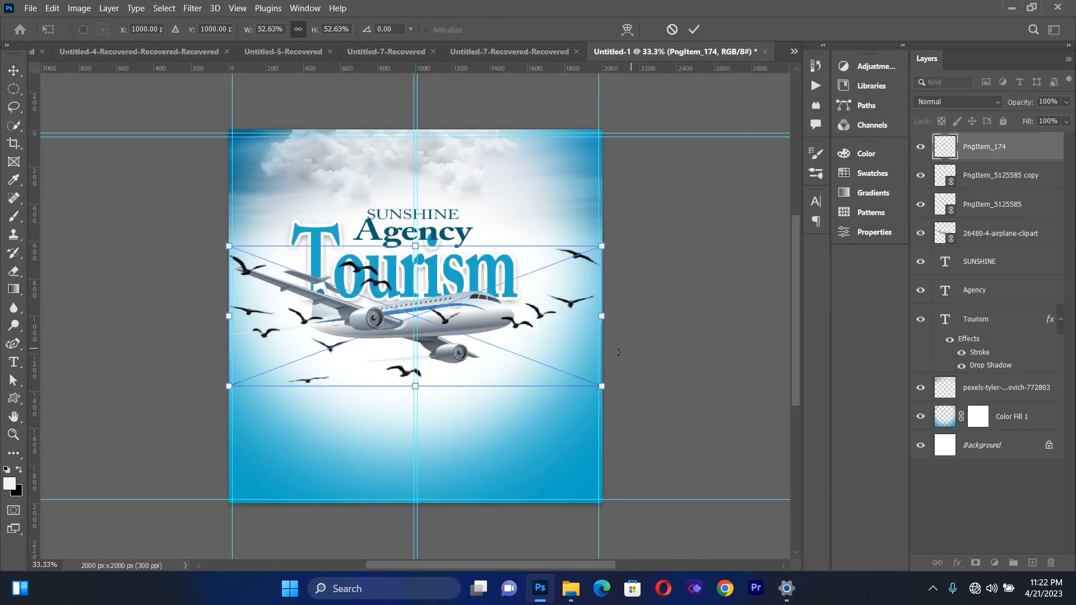
pyautogui.moveTo(584, 386); pyautogui.dragTo(386, 311)
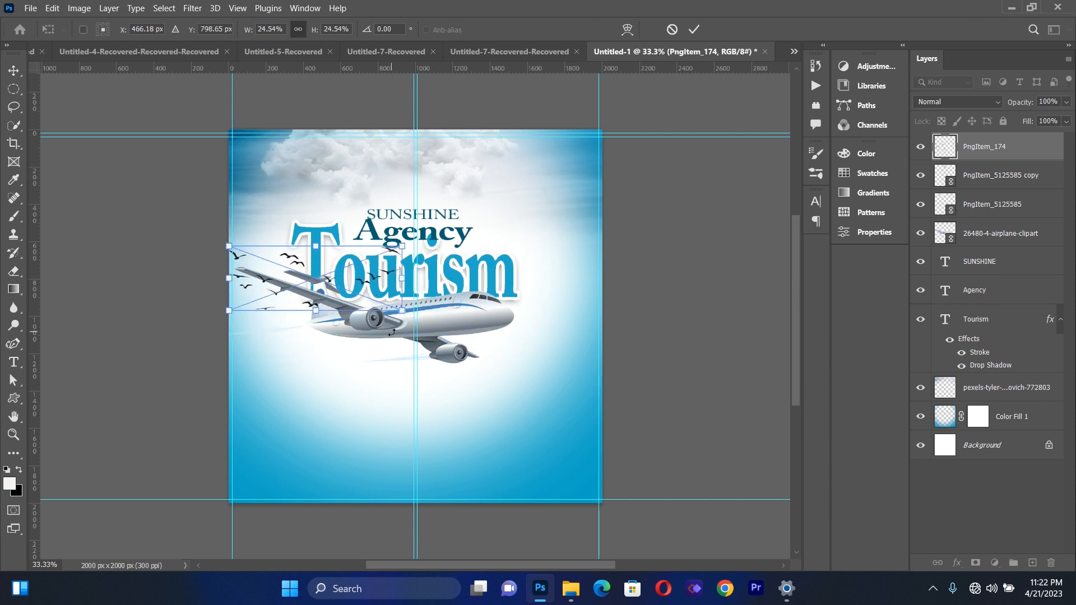
pyautogui.moveTo(353, 265); pyautogui.dragTo(437, 174)
pyautogui.click(13, 71)
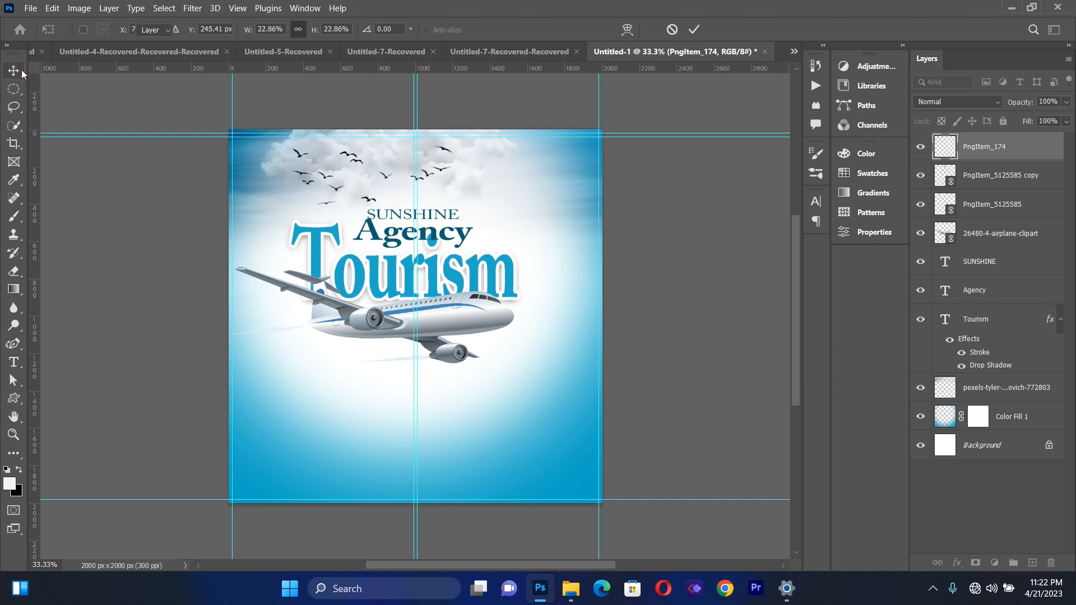
pyautogui.click(116, 304)
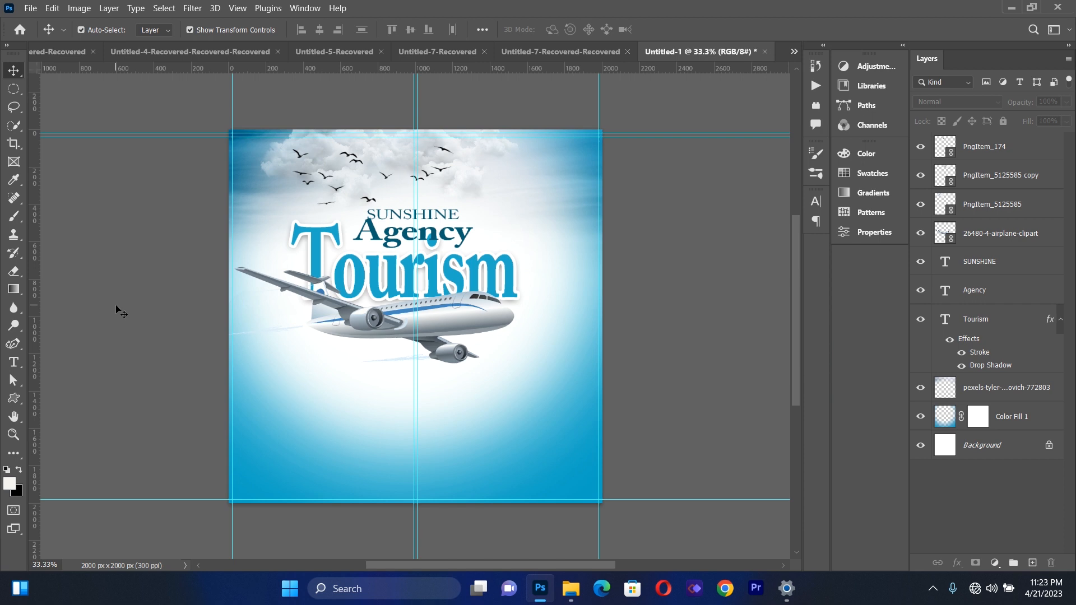
# Place parrot-20129.png as a linked file and scale it to about 14.6% at the right end of the word Agency
pyautogui.click(32, 8)
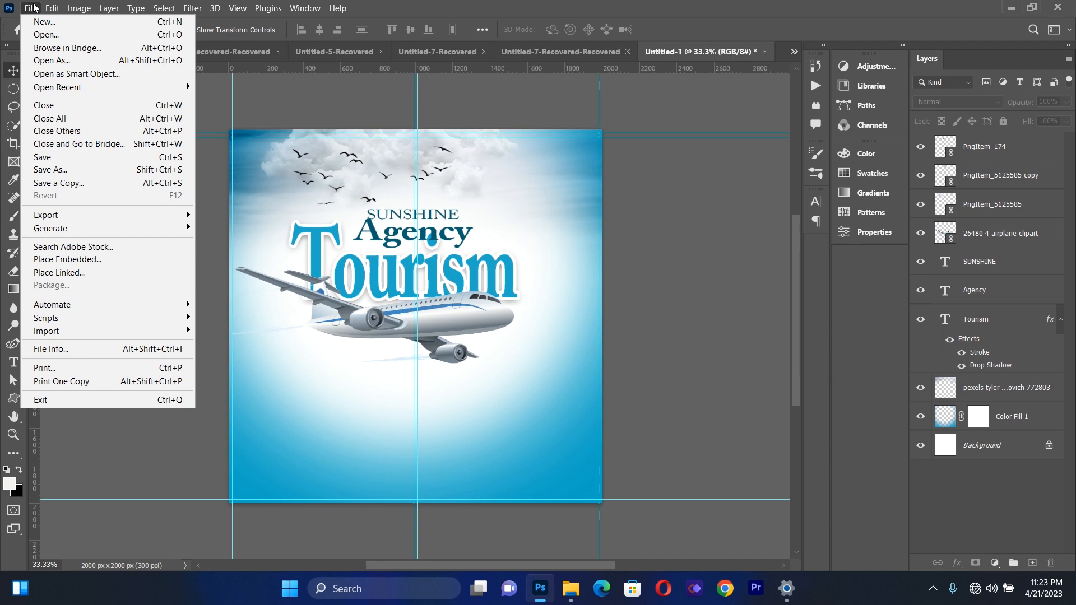
pyautogui.click(59, 273)
pyautogui.doubleClick(597, 115)
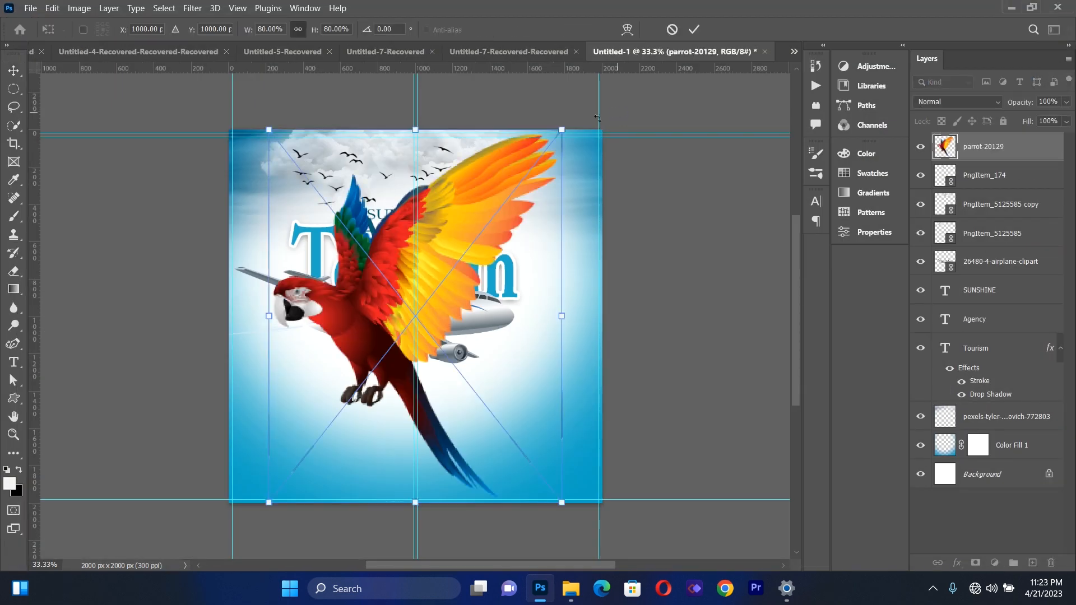
pyautogui.moveTo(563, 129); pyautogui.dragTo(507, 213)
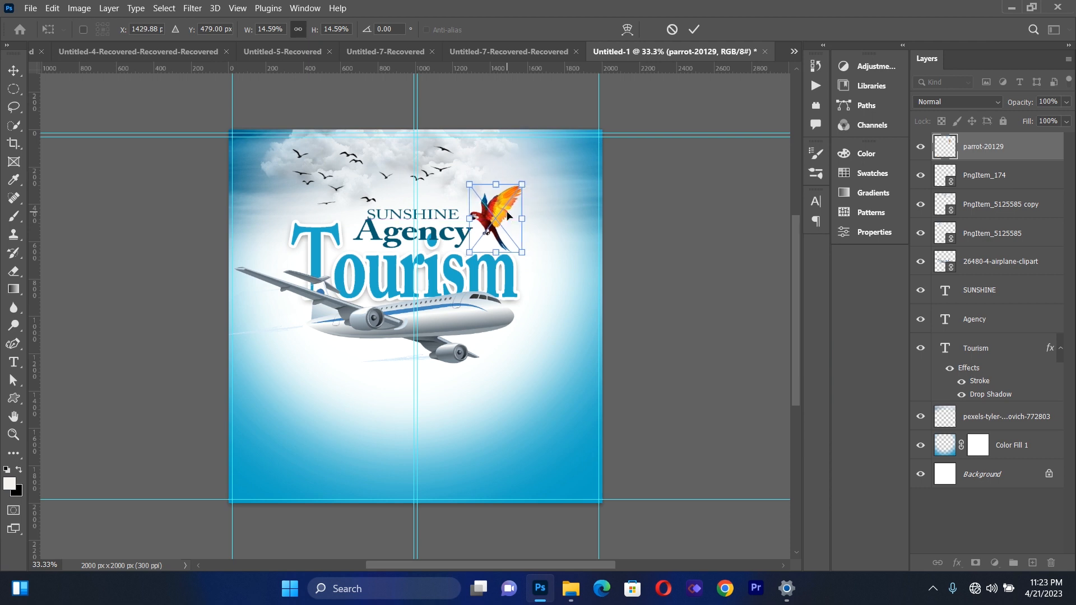
# Nudge the parrot slightly down and left to about X 1421 px, Y 500 px, against the word Agency
pyautogui.press('Down')
pyautogui.press('Down')
pyautogui.press('Down')
pyautogui.press('Down')
pyautogui.press('Down')
pyautogui.press('Down')
pyautogui.press('Down')
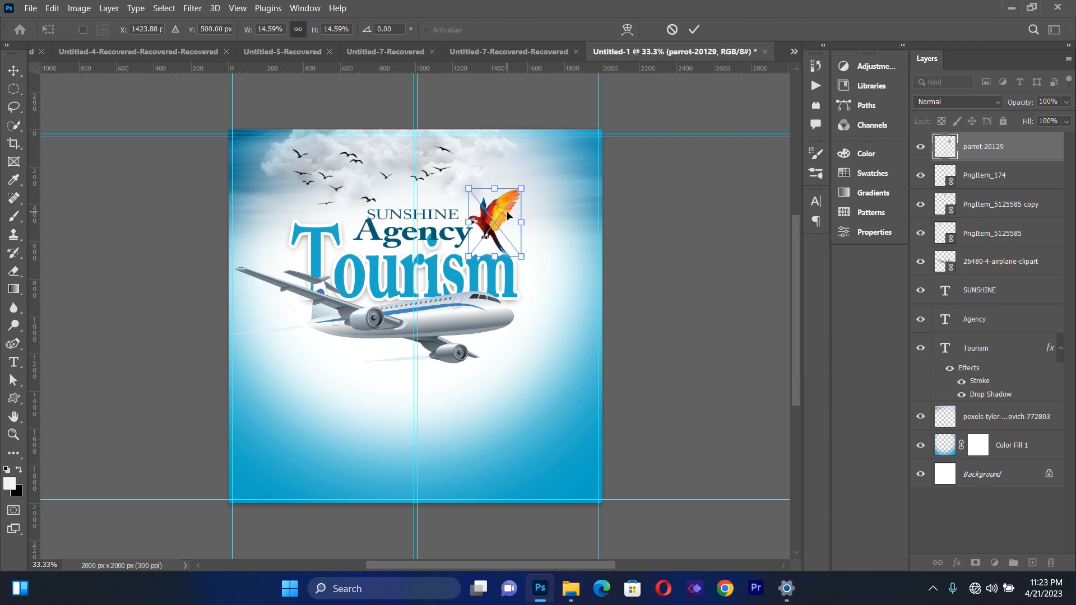
pyautogui.press('Left')
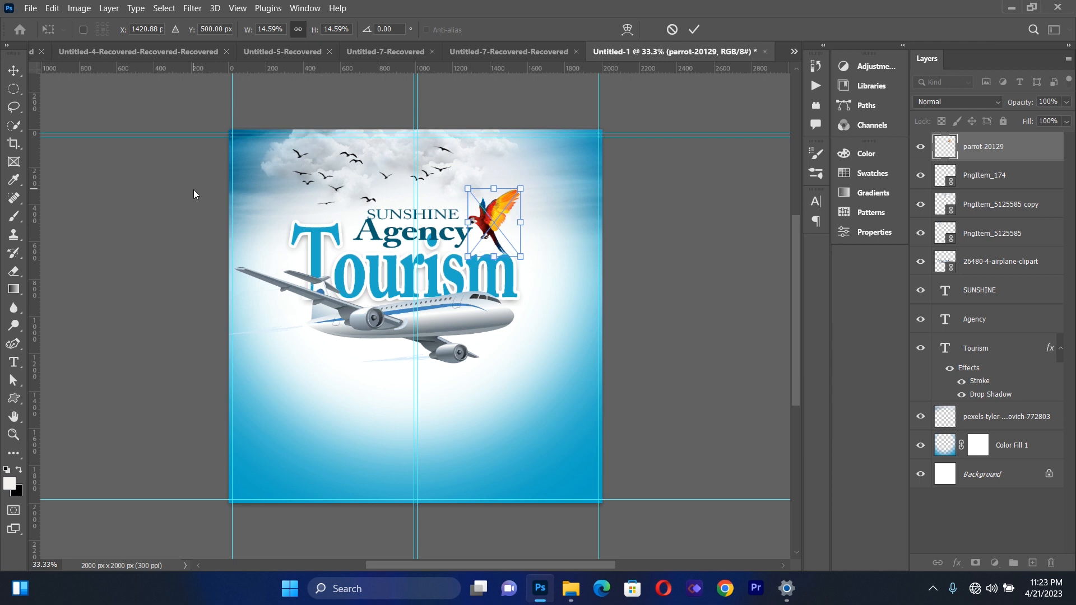
pyautogui.click(15, 71)
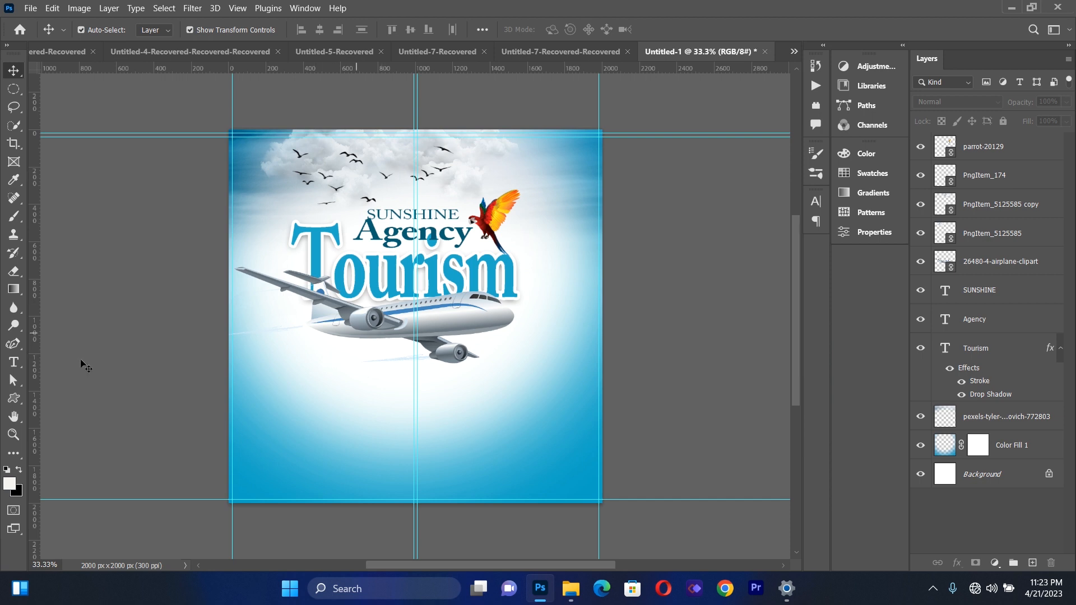
# Draw an off-white rectangle about 442 x 465 px on the left below the airplane and move it slightly down
pyautogui.click(15, 403)
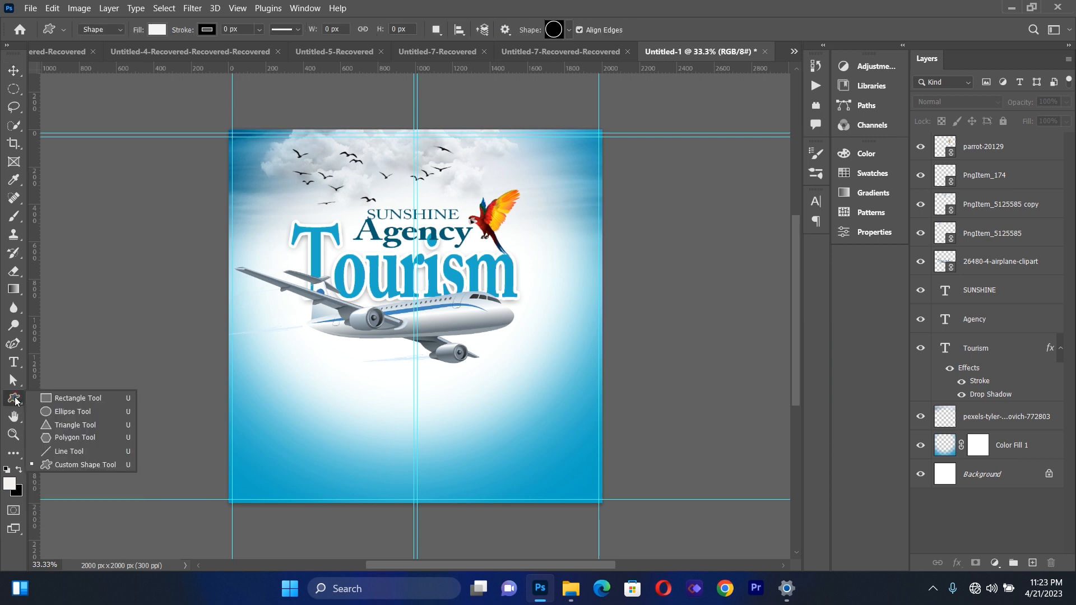
pyautogui.click(62, 402)
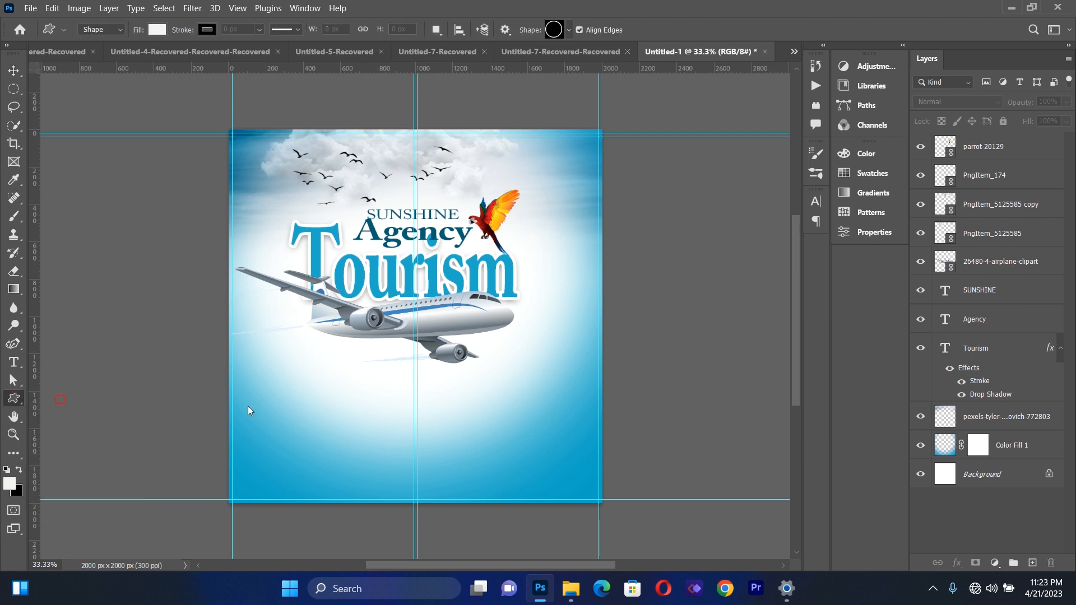
pyautogui.moveTo(270, 336); pyautogui.dragTo(353, 422)
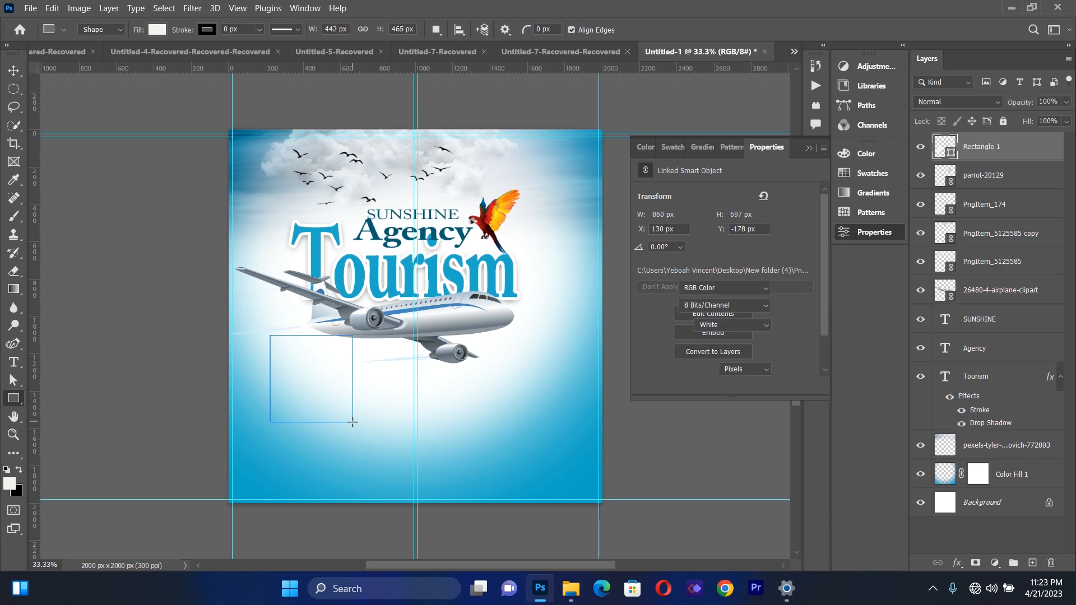
pyautogui.click(809, 148)
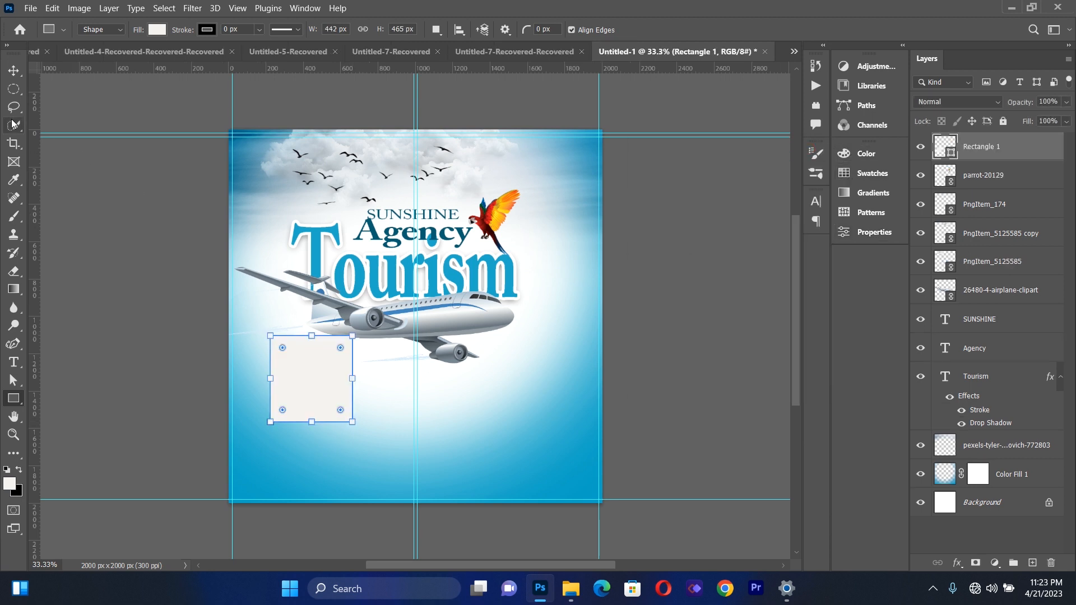
pyautogui.click(14, 70)
pyautogui.click(135, 355)
pyautogui.moveTo(306, 365); pyautogui.dragTo(309, 387)
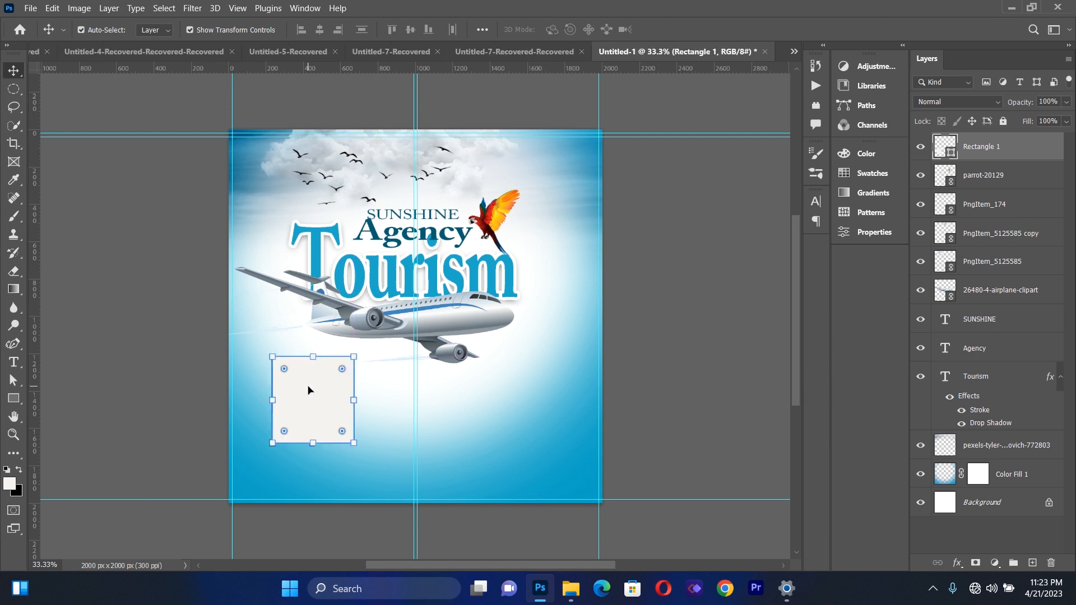
# Duplicate the rectangle twice, placing one copy level with it on the right and the other between the two
pyautogui.hotkey('ctrl', 'j')
pyautogui.moveTo(310, 389); pyautogui.dragTo(478, 393)
pyautogui.click(319, 408)
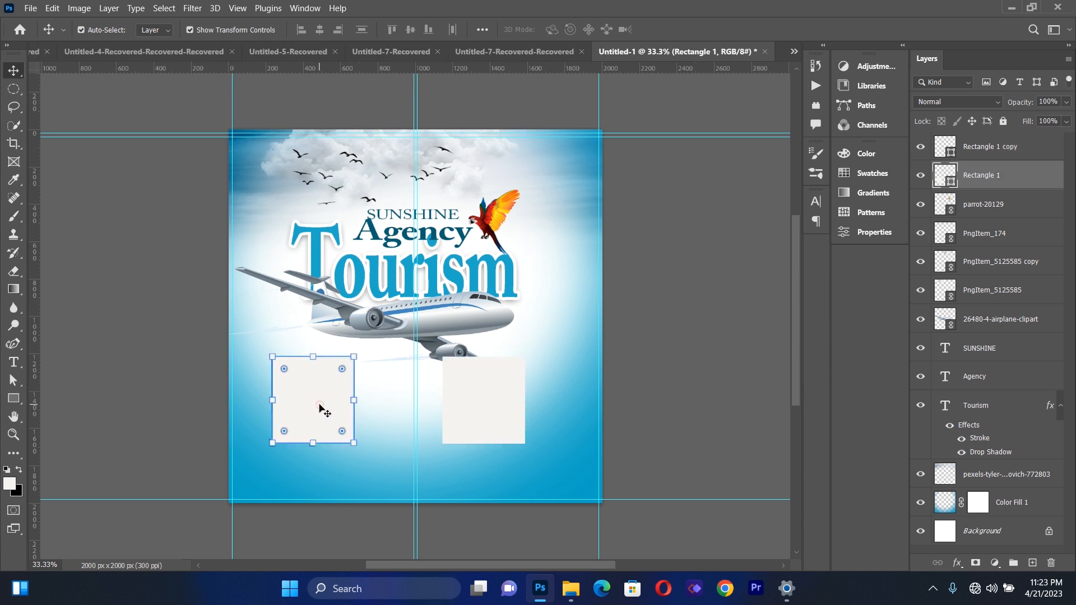
pyautogui.hotkey('ctrl', 'j')
pyautogui.moveTo(319, 402); pyautogui.dragTo(398, 402)
# Enlarge the middle rectangle to about 123.7% so it stands taller than the two beside it
pyautogui.hotkey('ctrl', 't')
pyautogui.moveTo(437, 437); pyautogui.dragTo(449, 464)
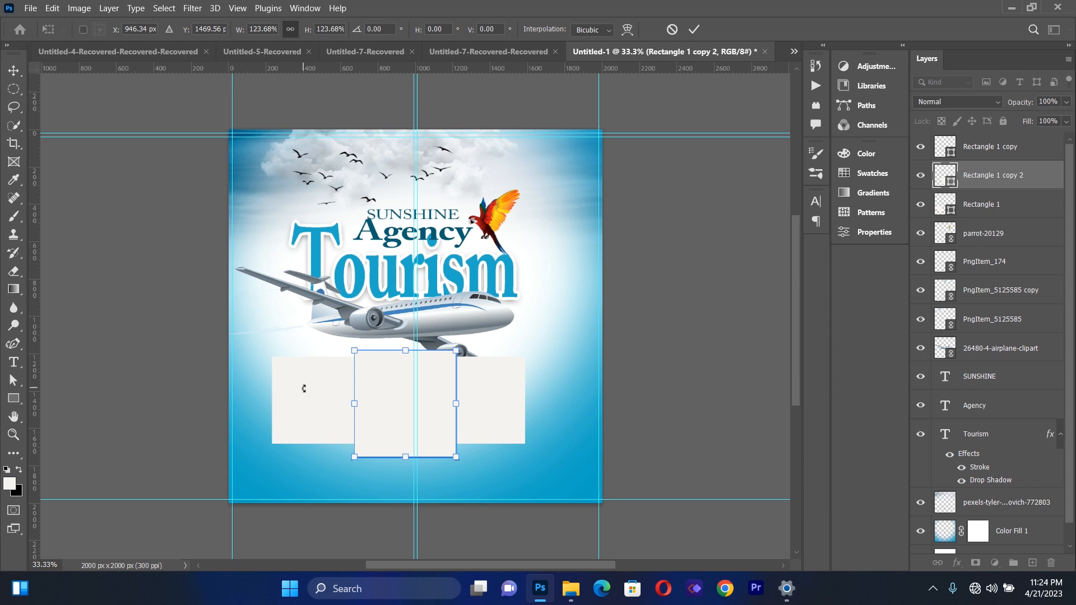
pyautogui.click(14, 70)
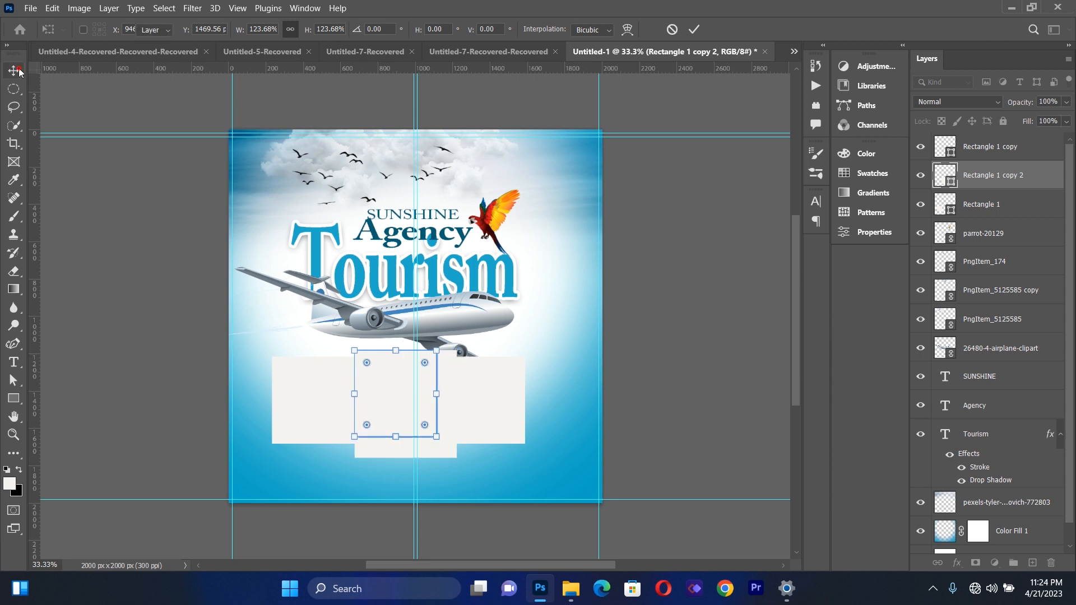
pyautogui.click(154, 319)
# Round all corners of the left rectangle with a 51 px radius
pyautogui.click(330, 415)
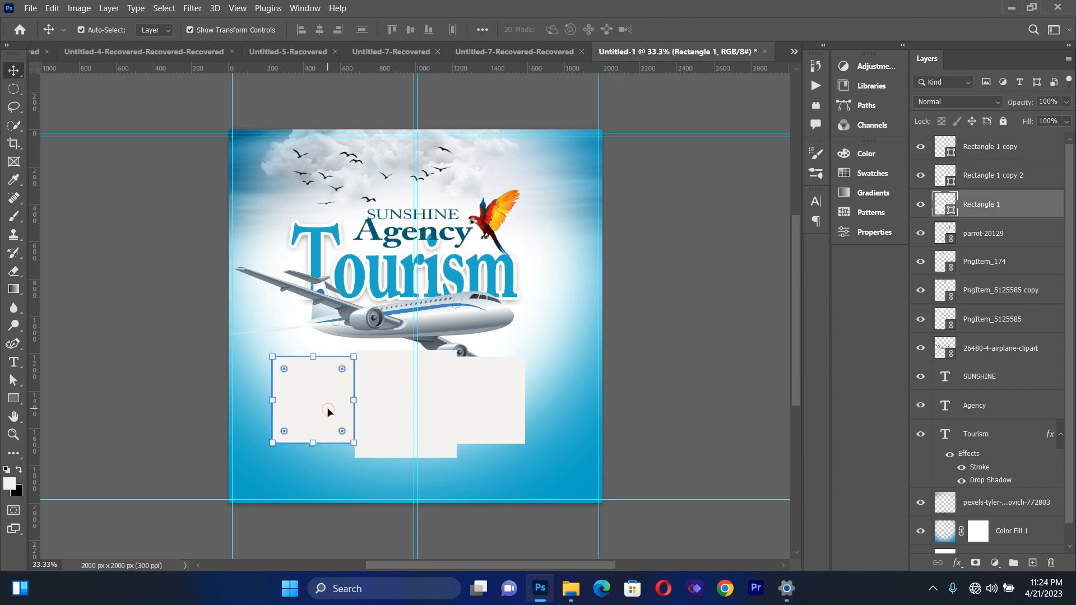
pyautogui.click(864, 235)
pyautogui.moveTo(825, 304); pyautogui.dragTo(828, 323)
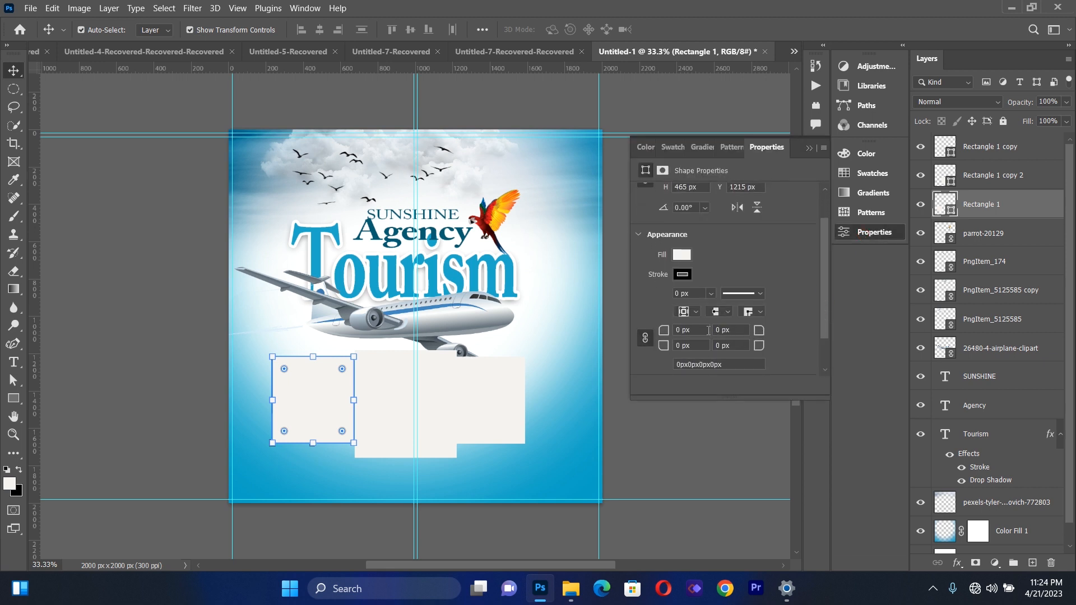
pyautogui.moveTo(761, 332)
pyautogui.mouseDown()
pyautogui.moveTo(750, 336)
pyautogui.moveTo(763, 337)
pyautogui.mouseUp()
pyautogui.moveTo(769, 336); pyautogui.dragTo(782, 341)
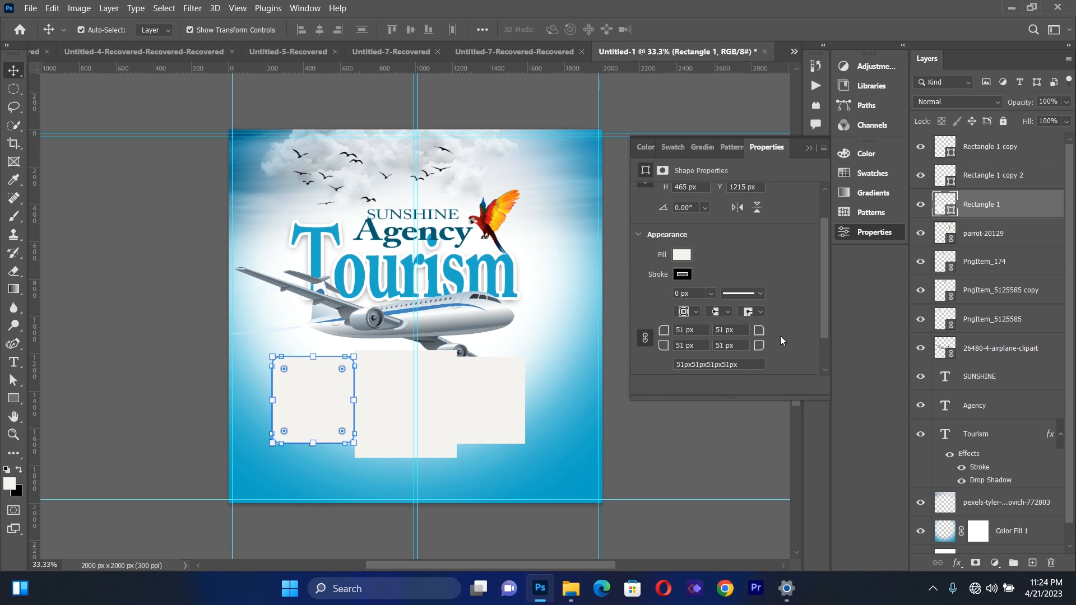
pyautogui.click(810, 149)
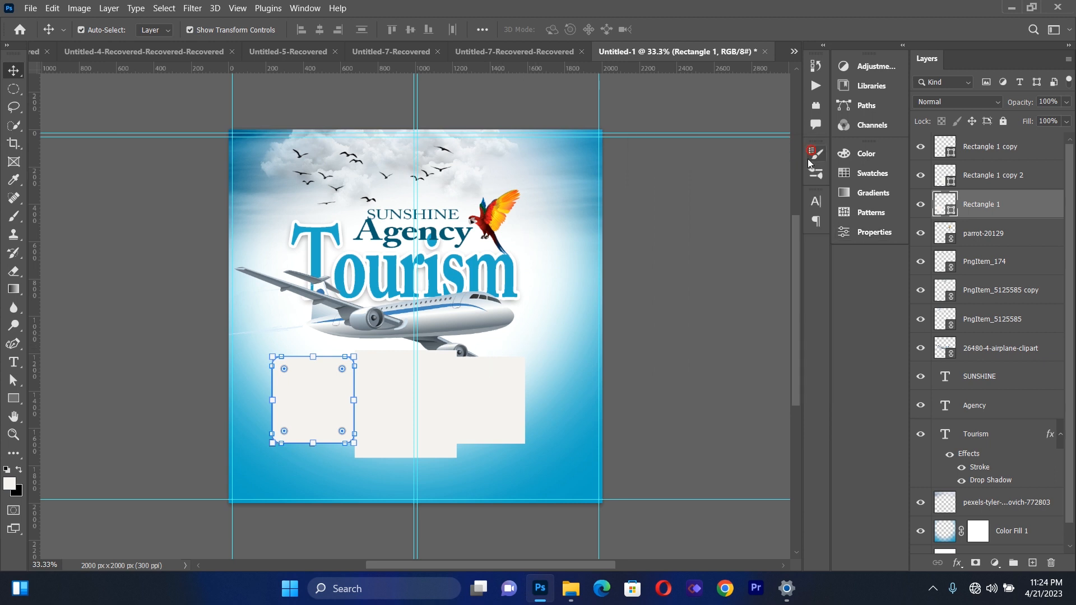
# Round all corners of the right rectangle with a 53 px radius
pyautogui.click(388, 390)
pyautogui.click(504, 378)
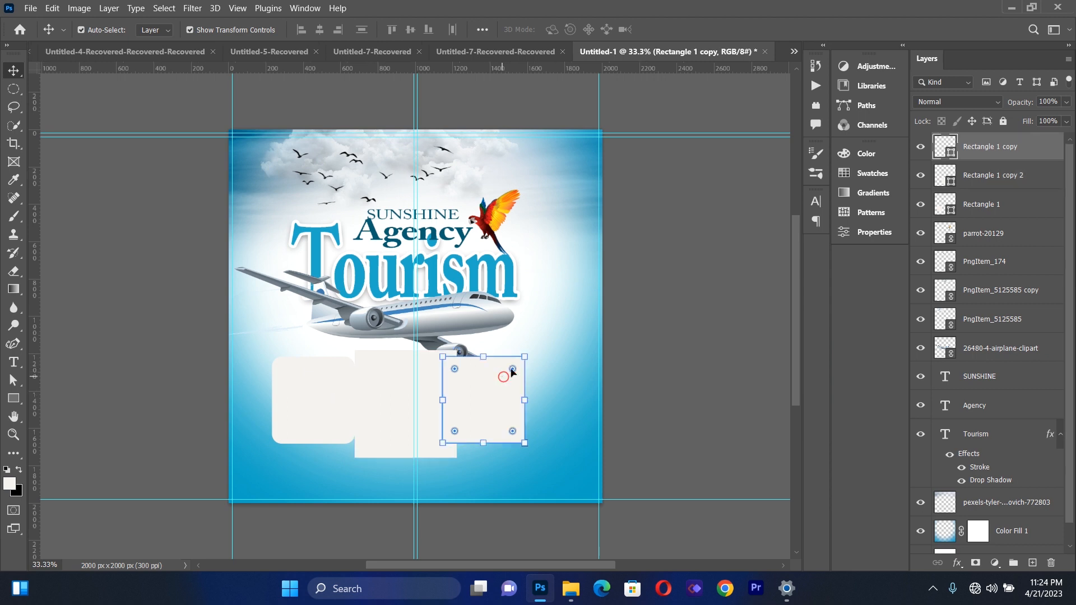
pyautogui.click(884, 226)
pyautogui.click(738, 330)
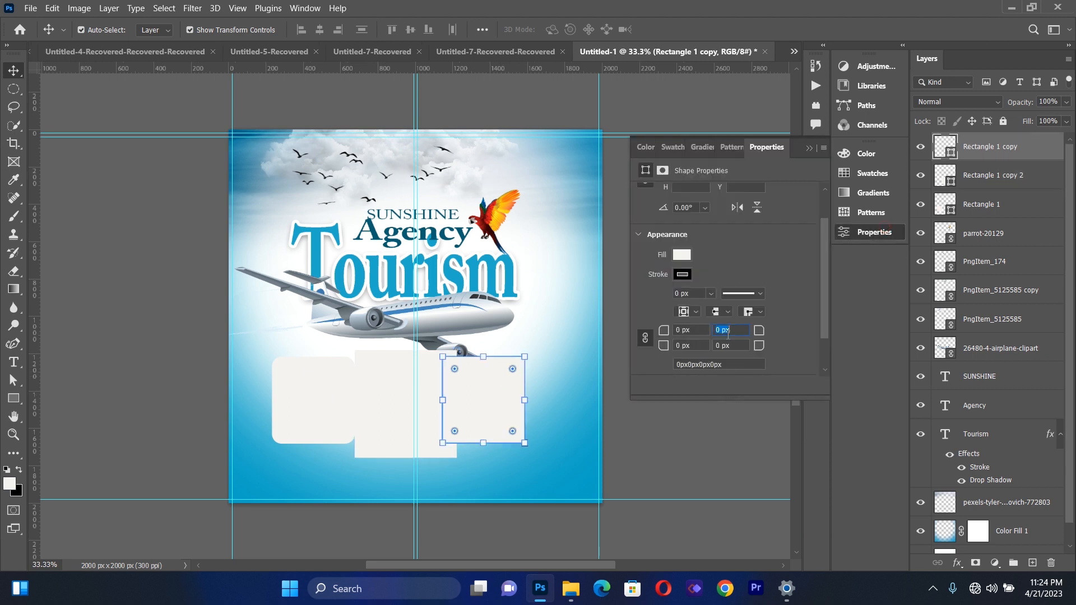
pyautogui.moveTo(755, 331); pyautogui.dragTo(791, 335)
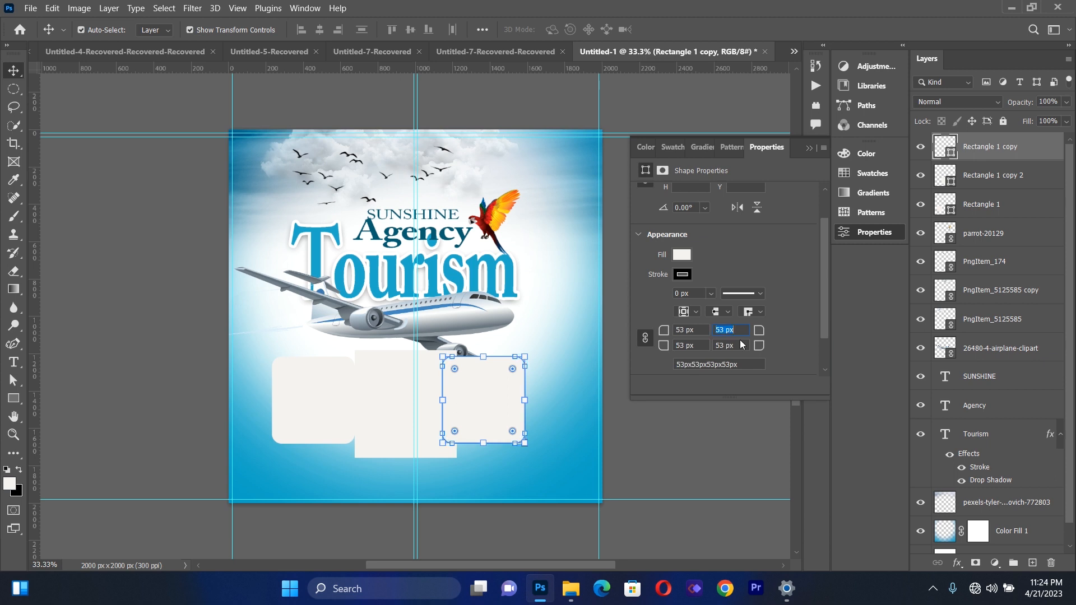
pyautogui.click(724, 330)
pyautogui.click(764, 399)
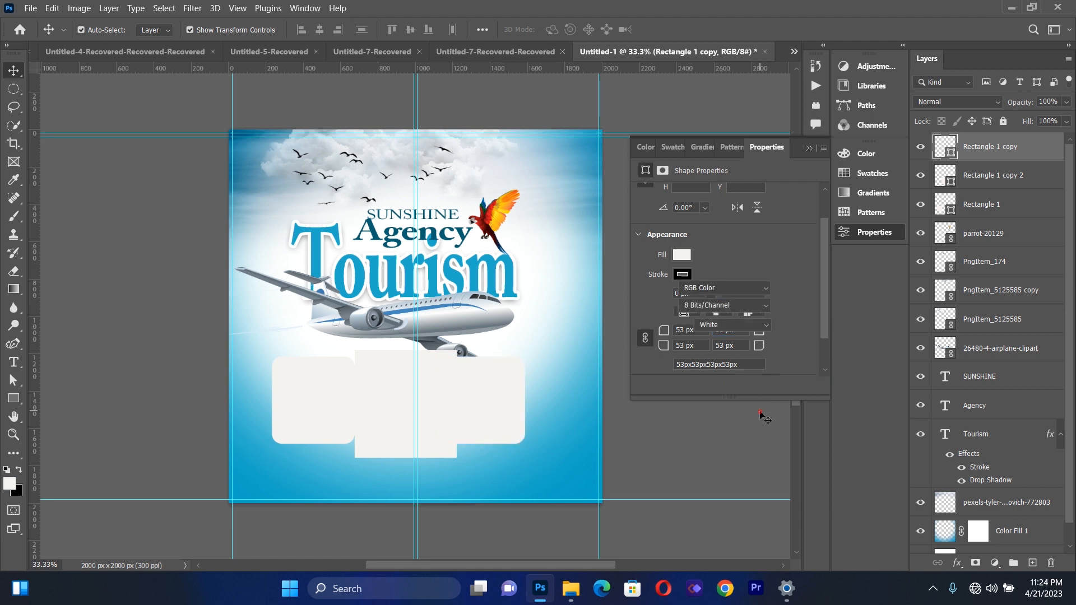
# Round all corners of the middle rectangle with a 52 px radius
pyautogui.click(414, 399)
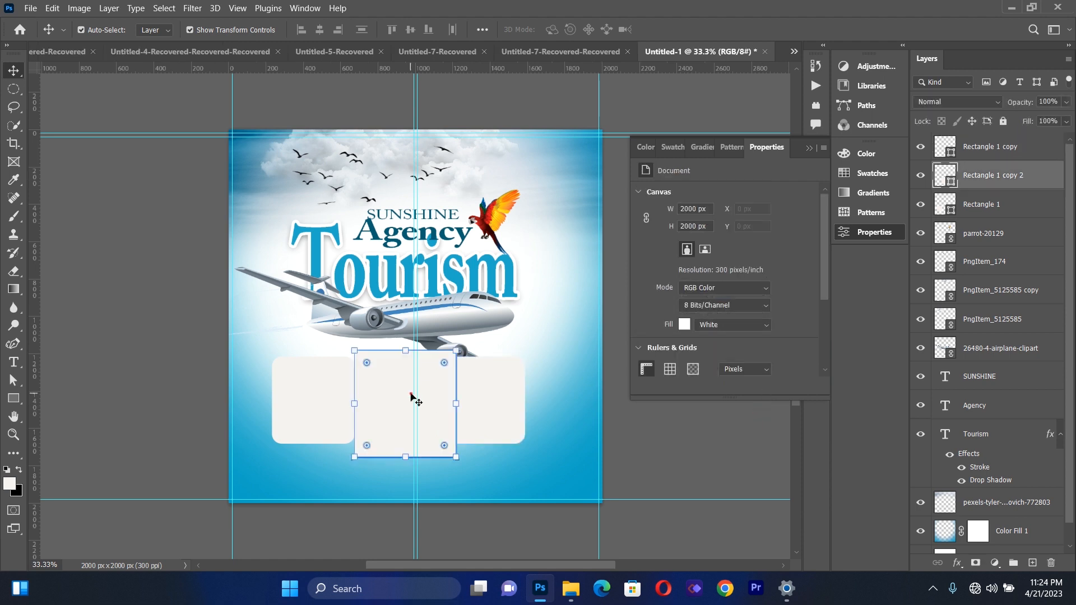
pyautogui.moveTo(824, 297); pyautogui.dragTo(826, 325)
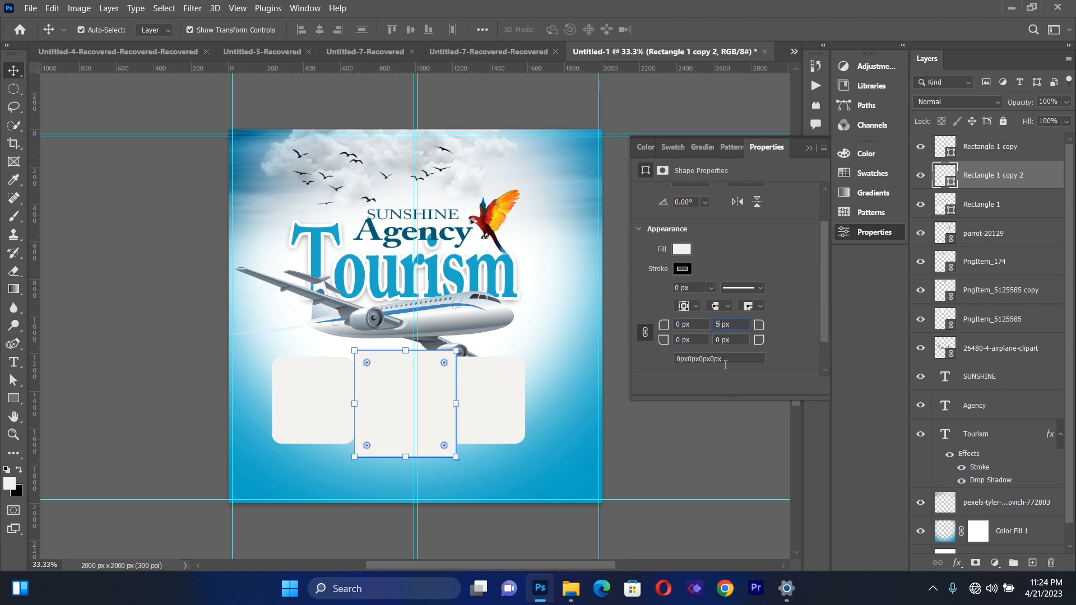
pyautogui.press('Return')
pyautogui.click(761, 329)
pyautogui.moveTo(757, 325); pyautogui.dragTo(793, 329)
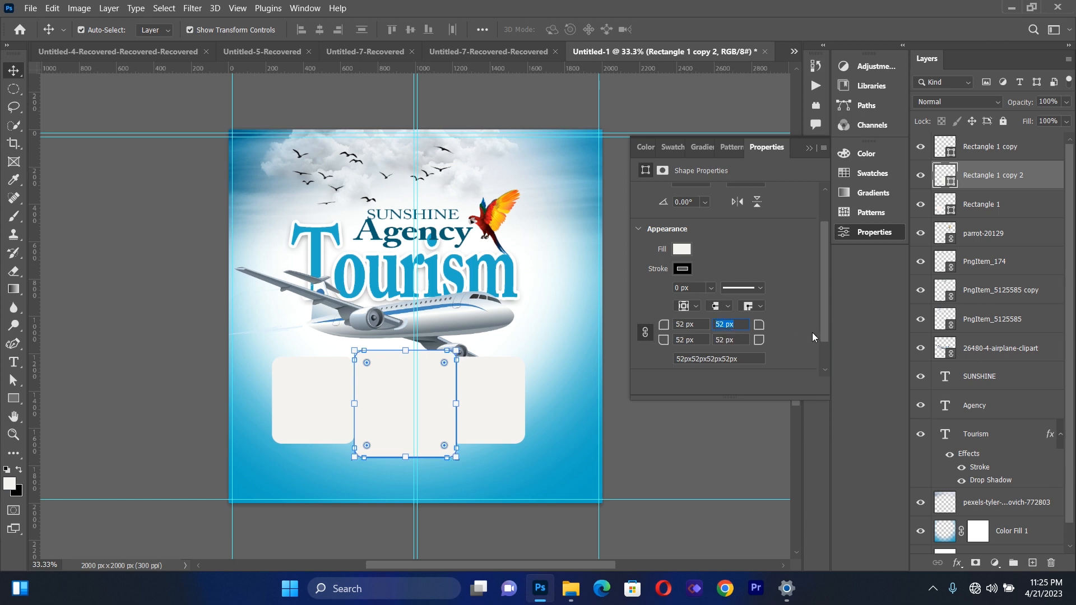
pyautogui.click(810, 148)
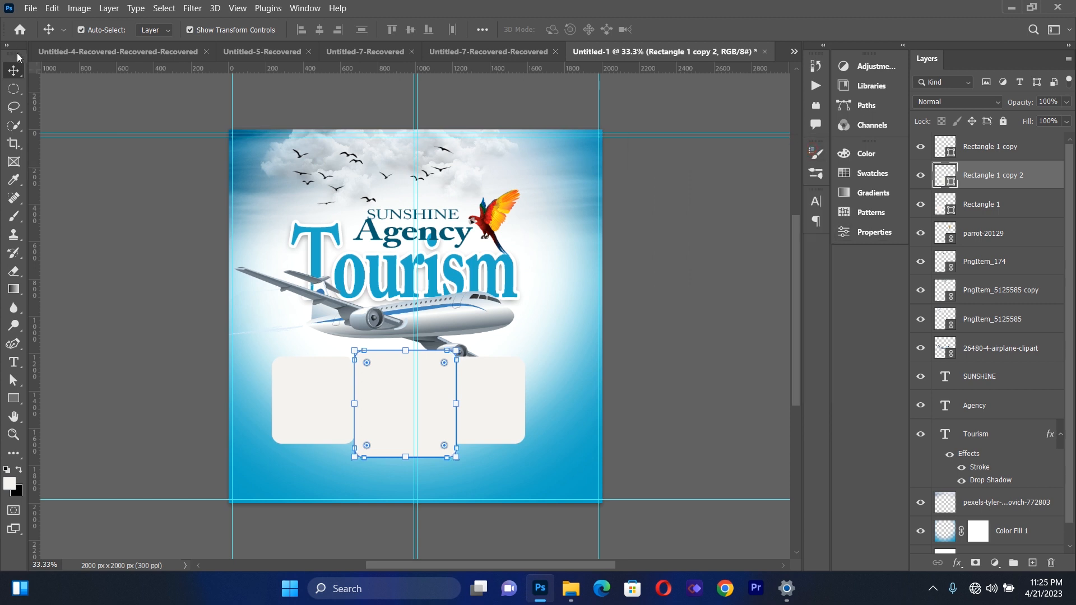
# Move the right rectangle slightly outward, then raise the middle one a little and nudge it left to sit between its neighbours
pyautogui.click(97, 223)
pyautogui.moveTo(513, 389); pyautogui.dragTo(531, 390)
pyautogui.moveTo(430, 401); pyautogui.dragTo(433, 397)
pyautogui.click(166, 367)
pyautogui.click(302, 406)
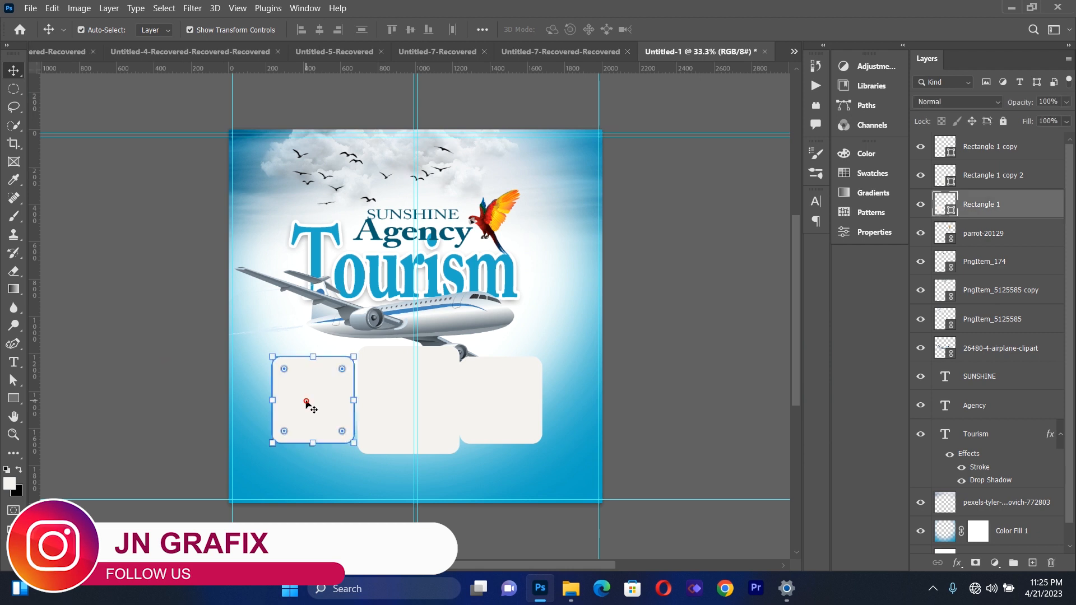
pyautogui.click(385, 413)
pyautogui.press('Left')
pyautogui.press('Left')
pyautogui.press('Left')
pyautogui.press('Left')
pyautogui.press('Left')
pyautogui.press('Left')
pyautogui.press('Left')
pyautogui.press('Left')
pyautogui.press('Left')
pyautogui.press('Left')
pyautogui.press('Left')
pyautogui.press('Left')
pyautogui.press('Left')
pyautogui.press('Left')
pyautogui.press('Left')
pyautogui.press('Left')
pyautogui.press('Left')
pyautogui.press('Left')
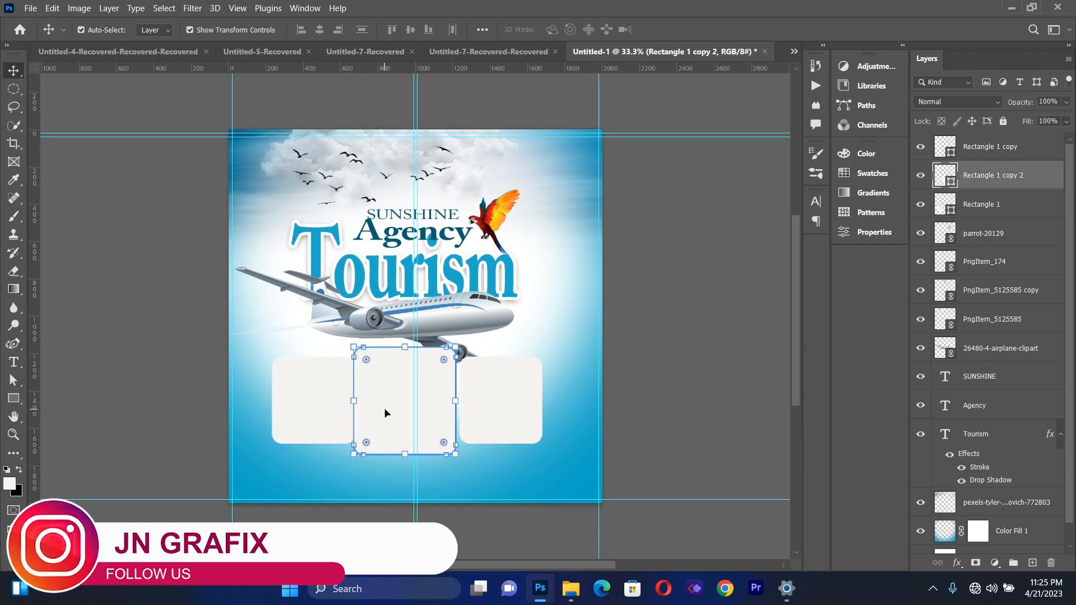
pyautogui.click(709, 326)
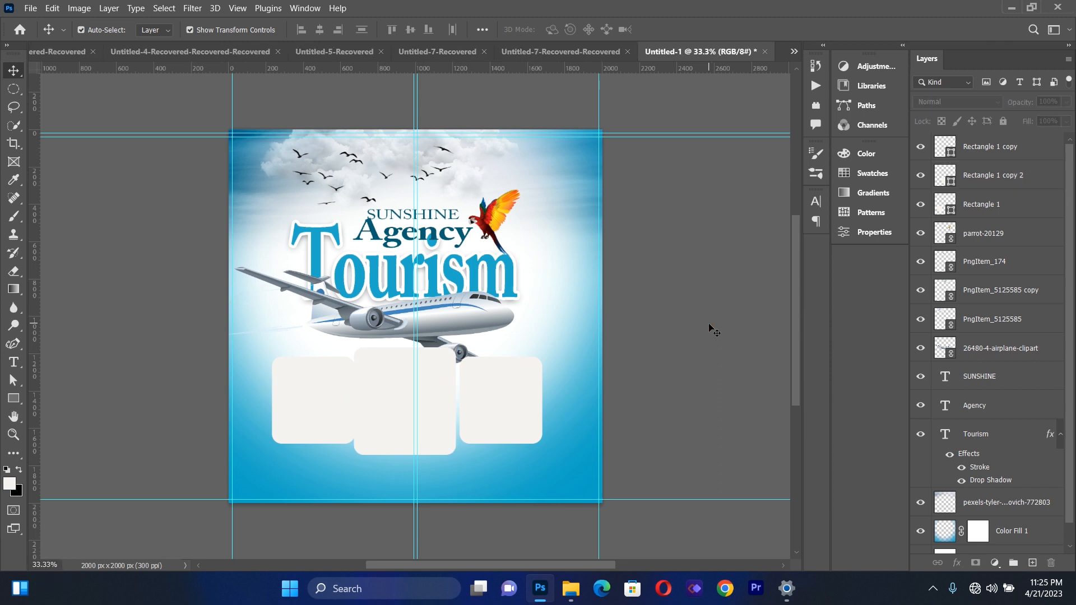
pyautogui.click(298, 403)
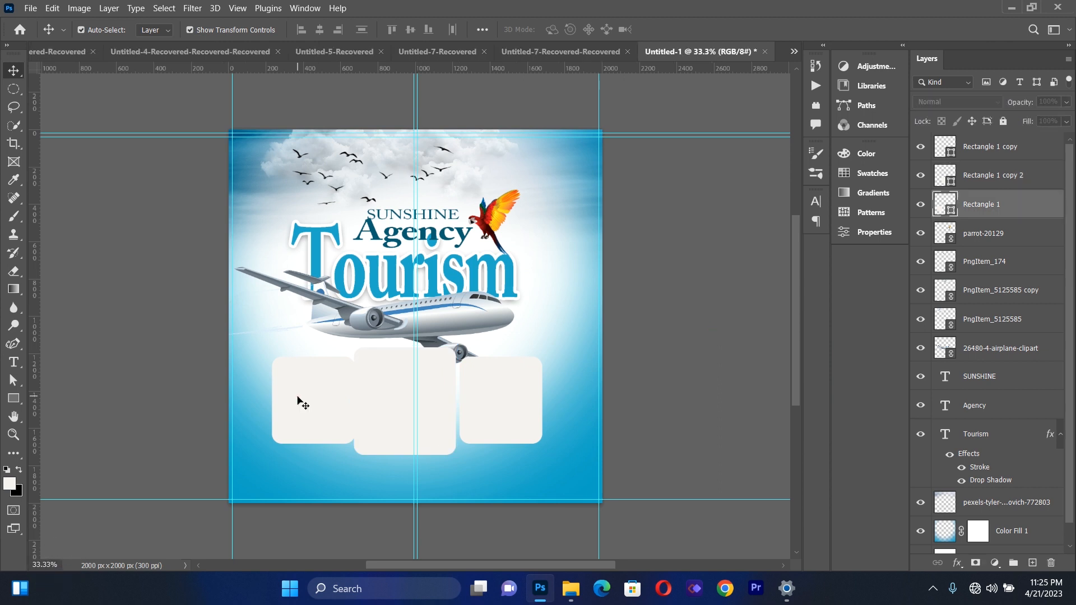
pyautogui.click(123, 168)
# Place Beige-Village-Golf-Resort-Spa-2.jpg as a linked image, scaled to about 7.94% over the left rectangle
pyautogui.click(34, 10)
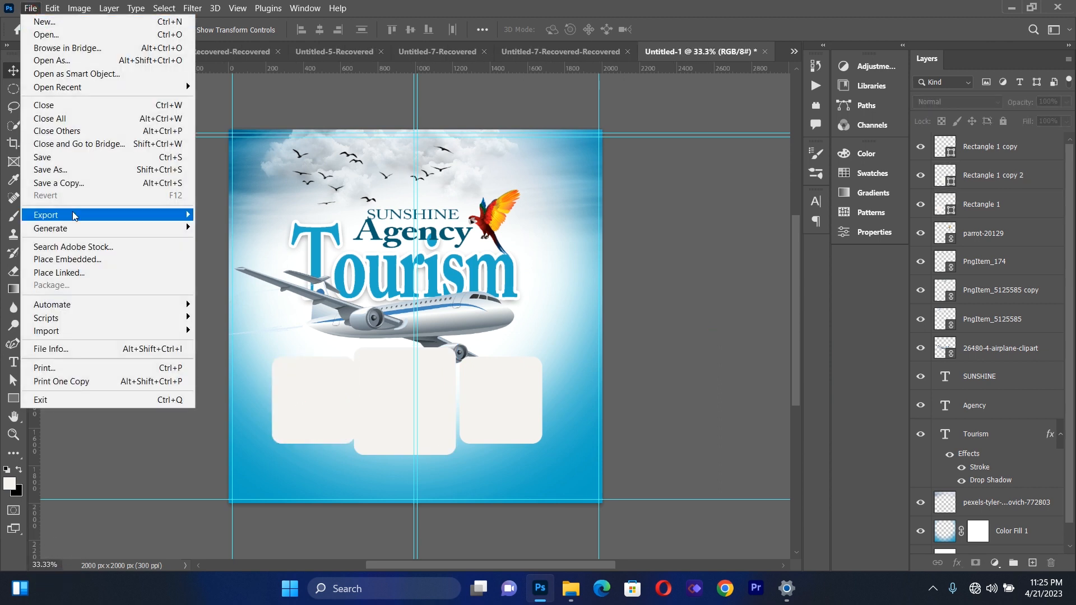
pyautogui.click(82, 272)
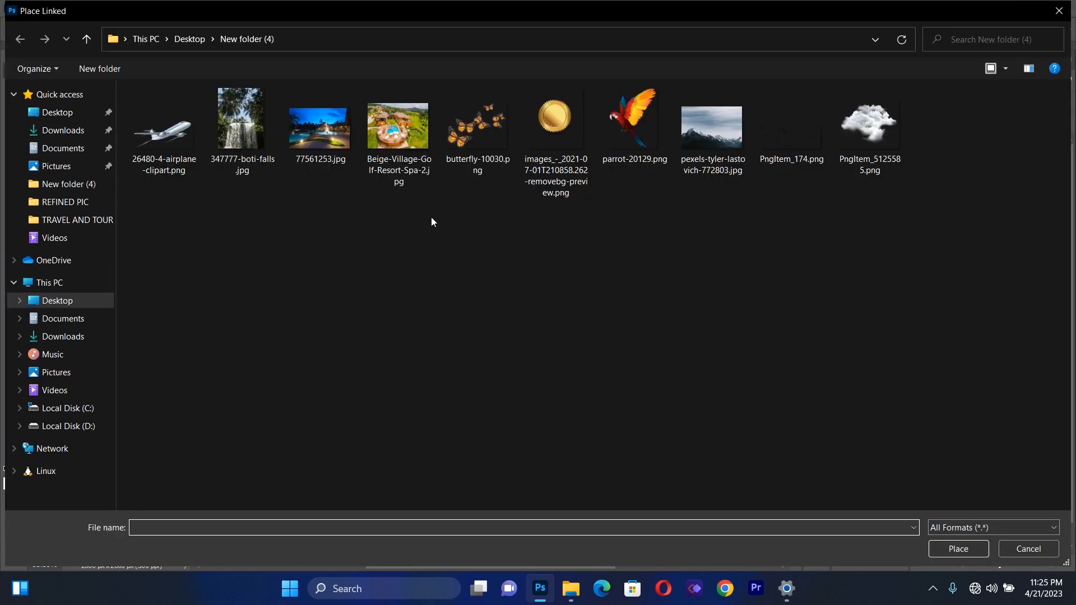
pyautogui.click(390, 141)
pyautogui.doubleClick(391, 141)
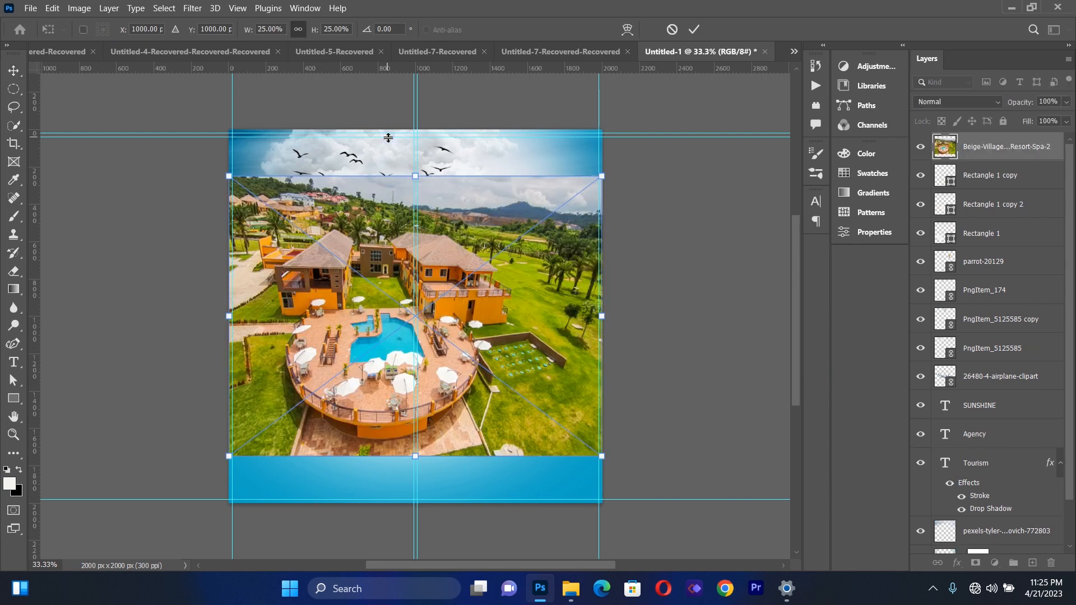
pyautogui.moveTo(531, 263); pyautogui.dragTo(372, 398)
pyautogui.moveTo(300, 406); pyautogui.dragTo(316, 396)
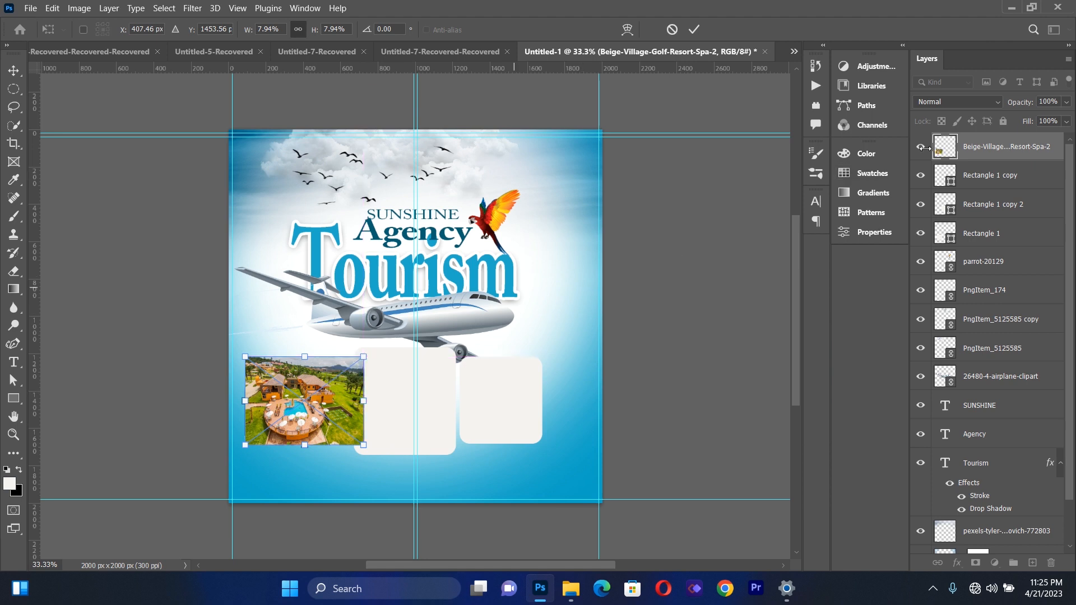
pyautogui.click(972, 176)
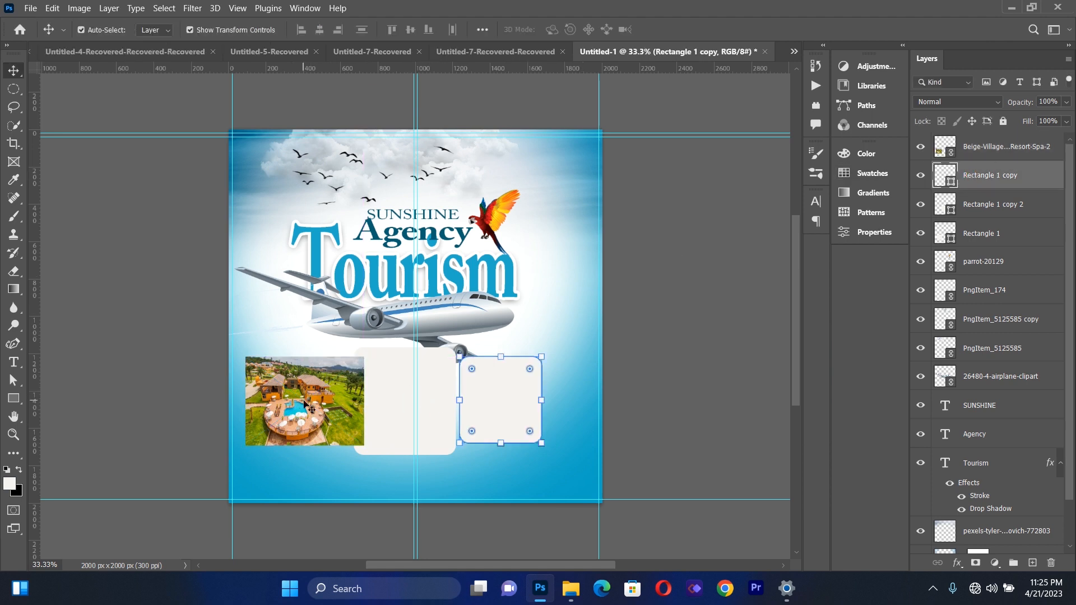
# Move the resort photo onto the right rectangle and clip it to that shape, positioned to fill the frame
pyautogui.moveTo(321, 409); pyautogui.dragTo(521, 398)
pyautogui.click(1014, 171)
pyautogui.rightClick(1006, 146)
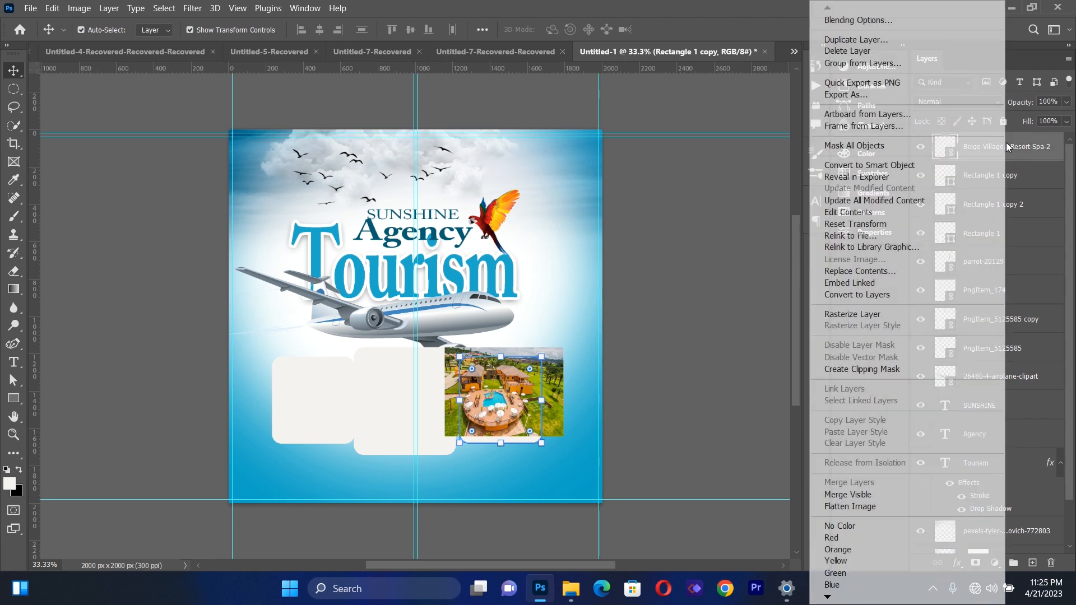
pyautogui.click(901, 368)
pyautogui.moveTo(521, 400); pyautogui.dragTo(521, 412)
pyautogui.click(699, 368)
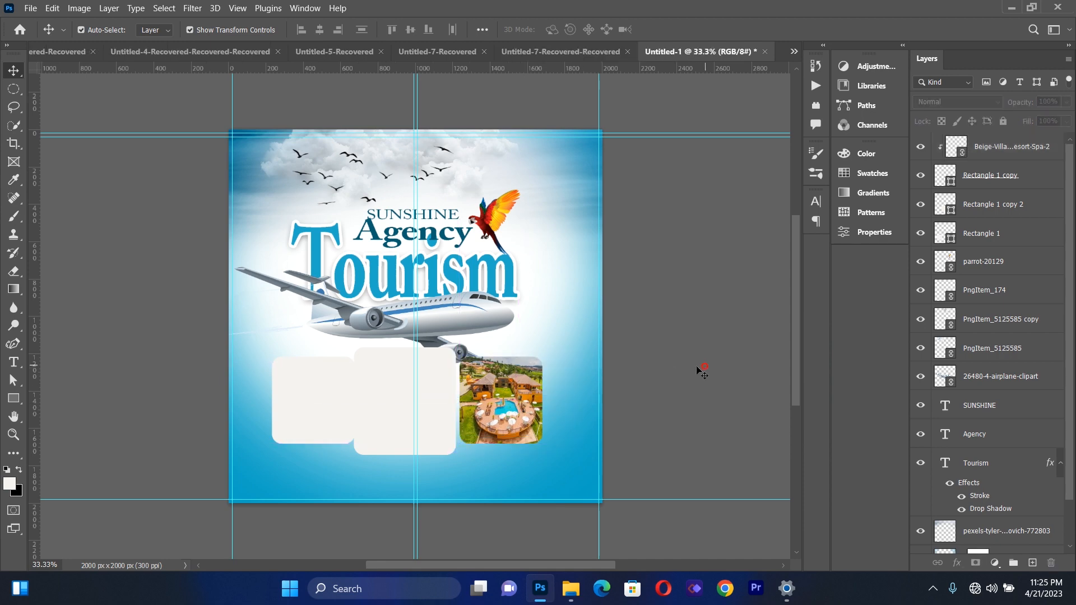
# Place 77561253.jpg as a linked image, scaled to about 21.06% and positioned over the title area
pyautogui.click(30, 8)
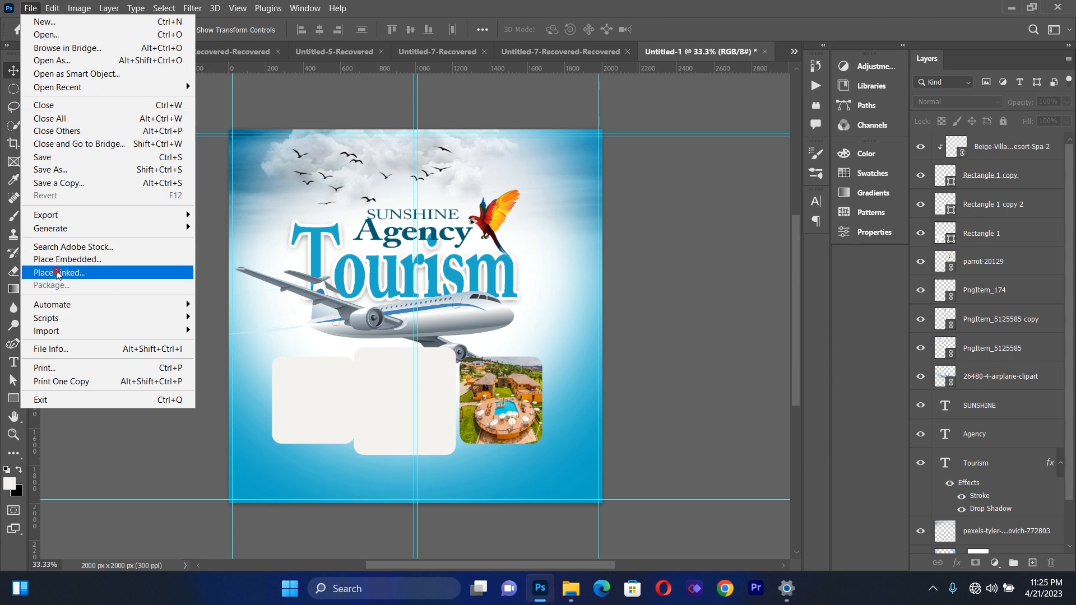
pyautogui.click(56, 272)
pyautogui.click(326, 112)
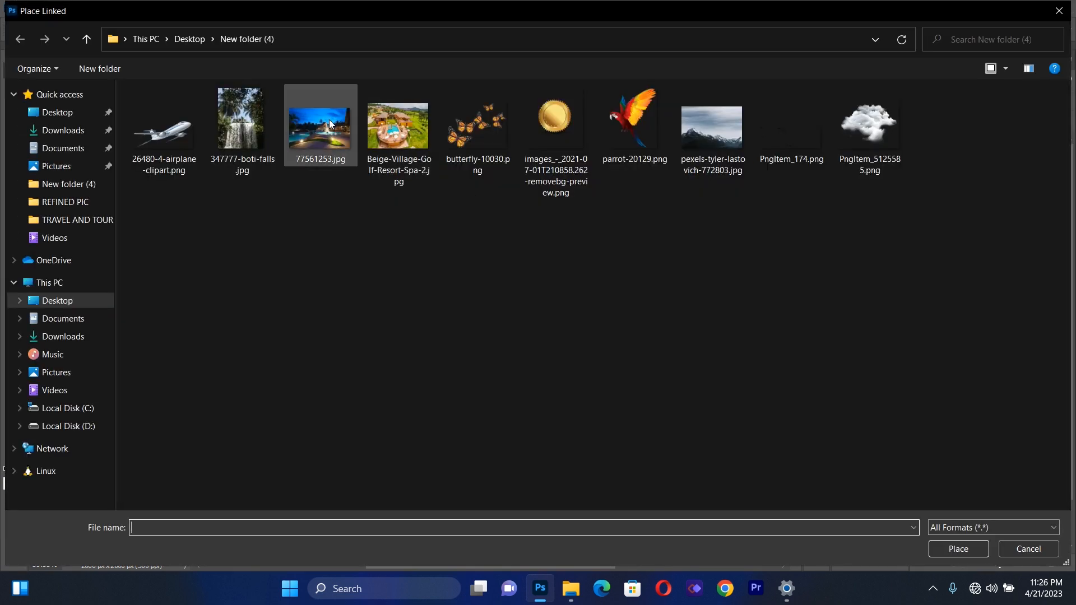
pyautogui.doubleClick(328, 120)
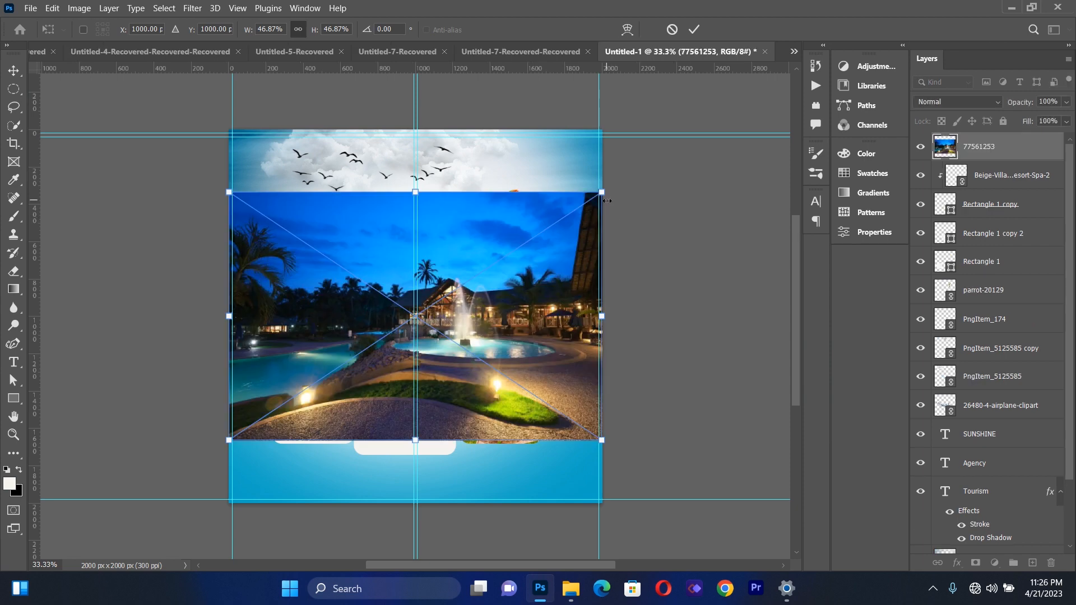
pyautogui.moveTo(603, 193); pyautogui.dragTo(394, 331)
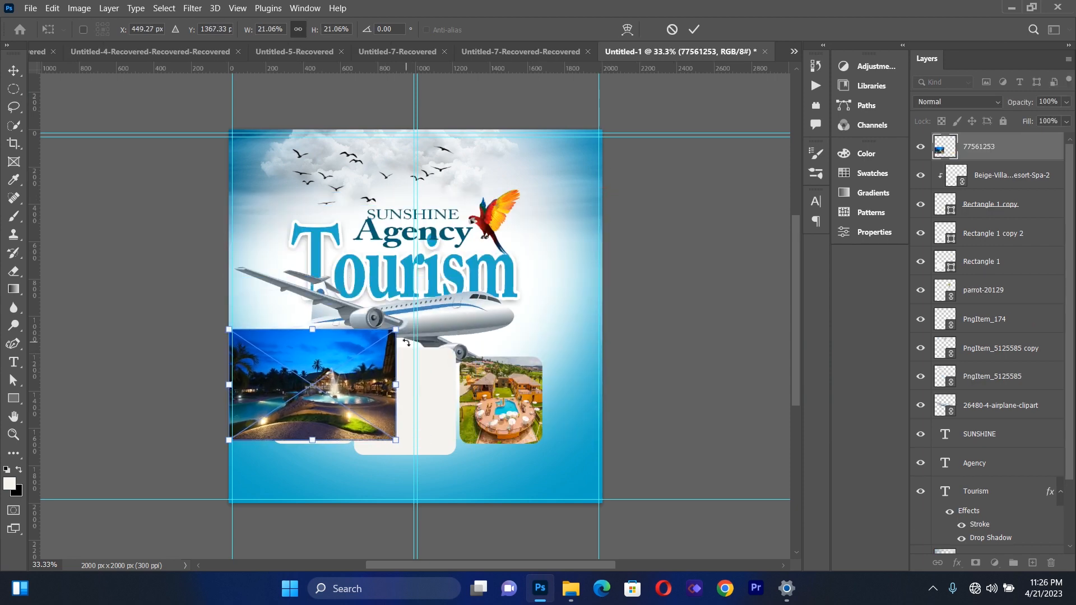
pyautogui.moveTo(374, 272); pyautogui.dragTo(375, 264)
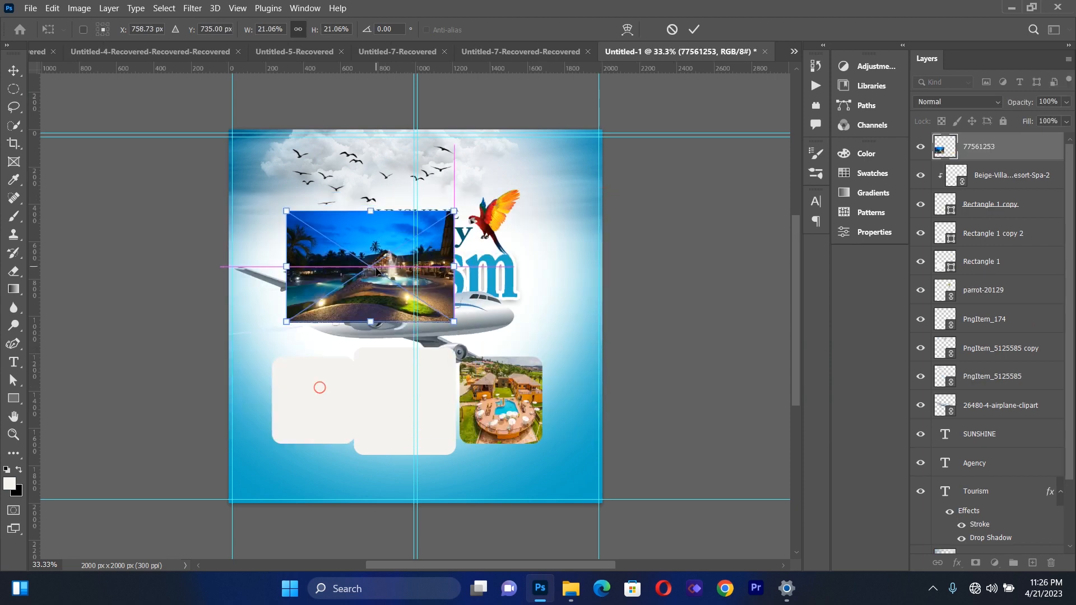
pyautogui.click(16, 71)
# Restack the 77561253 photo layer directly above the left rectangle's layer, Rectangle 1
pyautogui.click(310, 408)
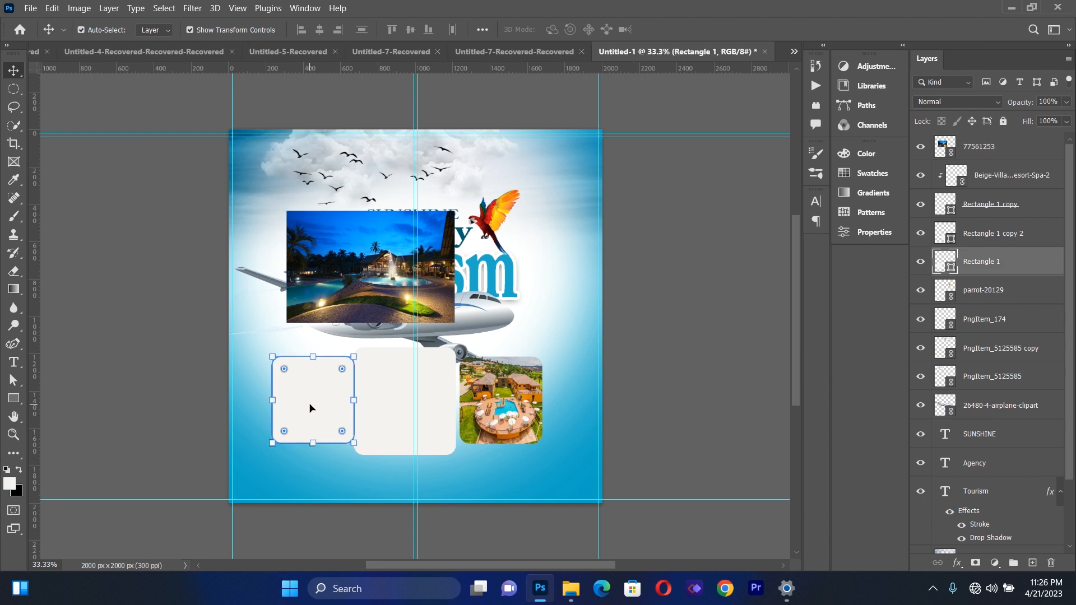
pyautogui.click(312, 391)
pyautogui.click(983, 149)
pyautogui.moveTo(982, 150); pyautogui.dragTo(988, 245)
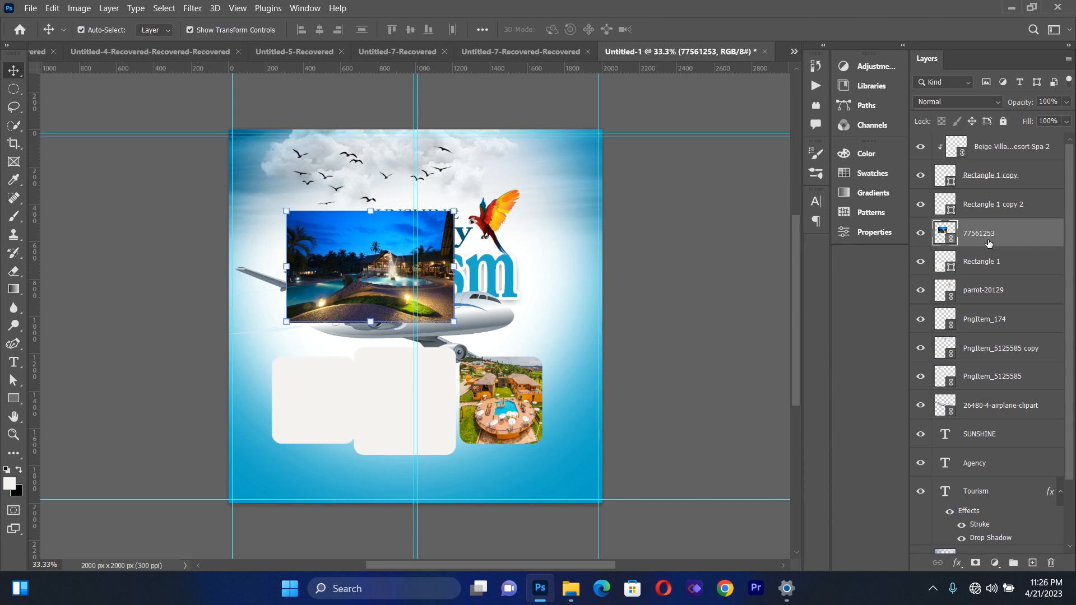
# Move the night pool photo over the left rectangle and clip it to that shape
pyautogui.rightClick(988, 238)
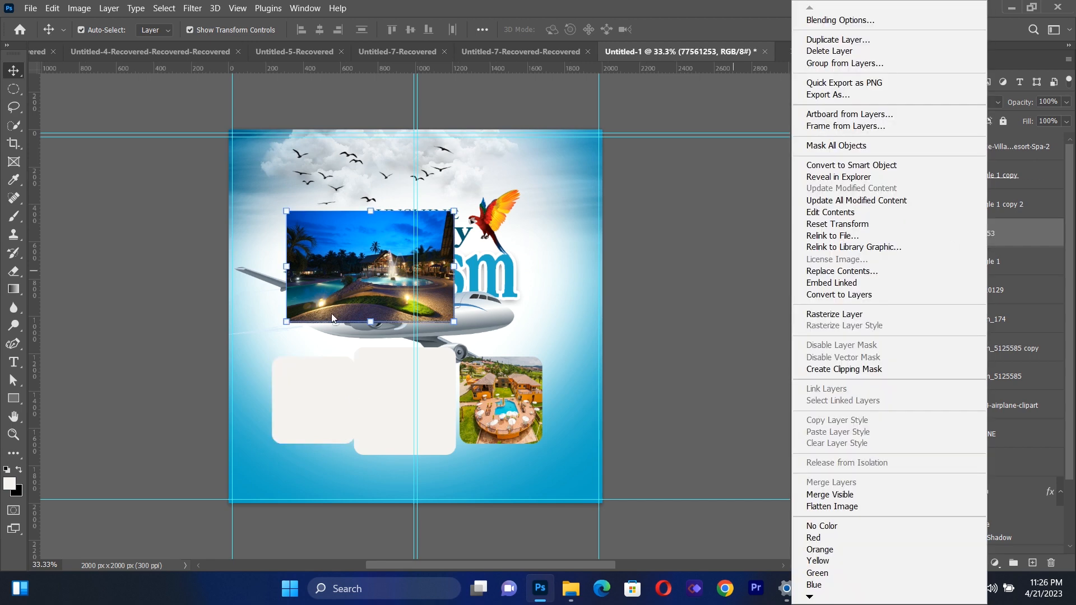
pyautogui.click(344, 284)
pyautogui.moveTo(343, 286); pyautogui.dragTo(314, 413)
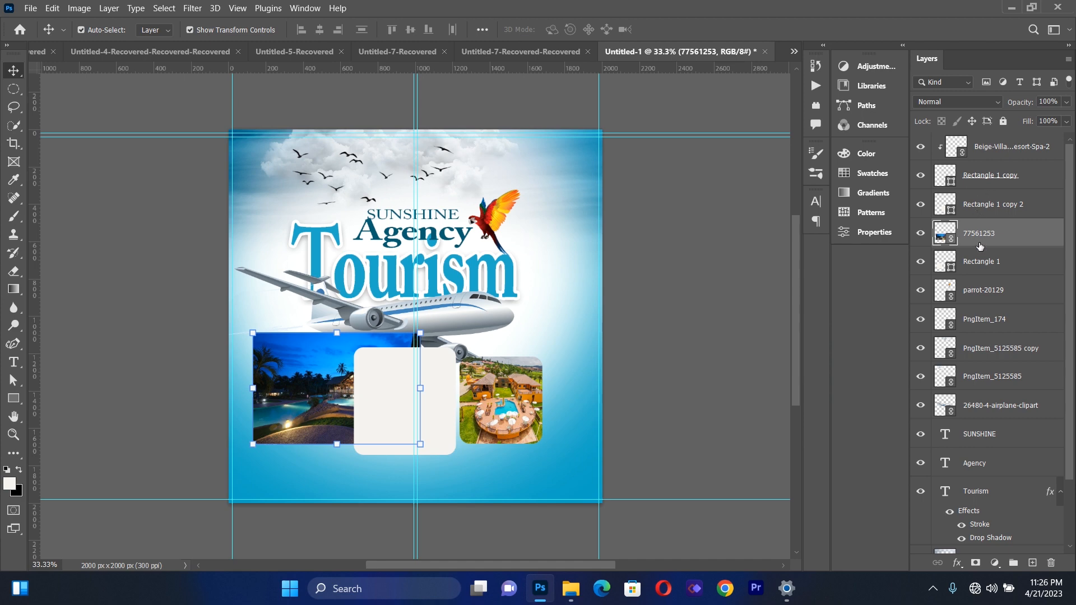
pyautogui.rightClick(979, 247)
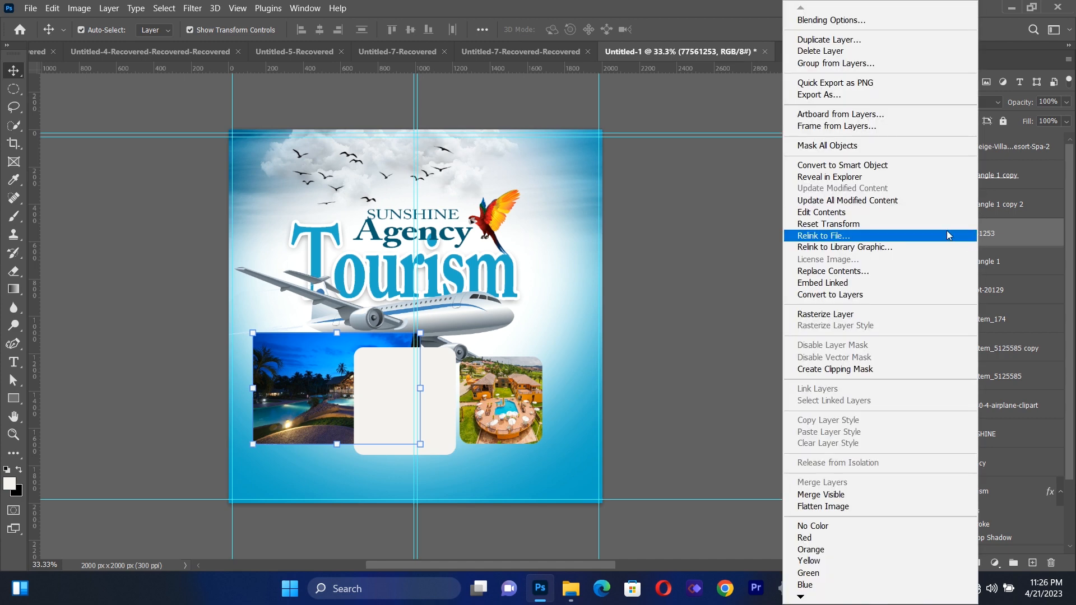
pyautogui.click(830, 369)
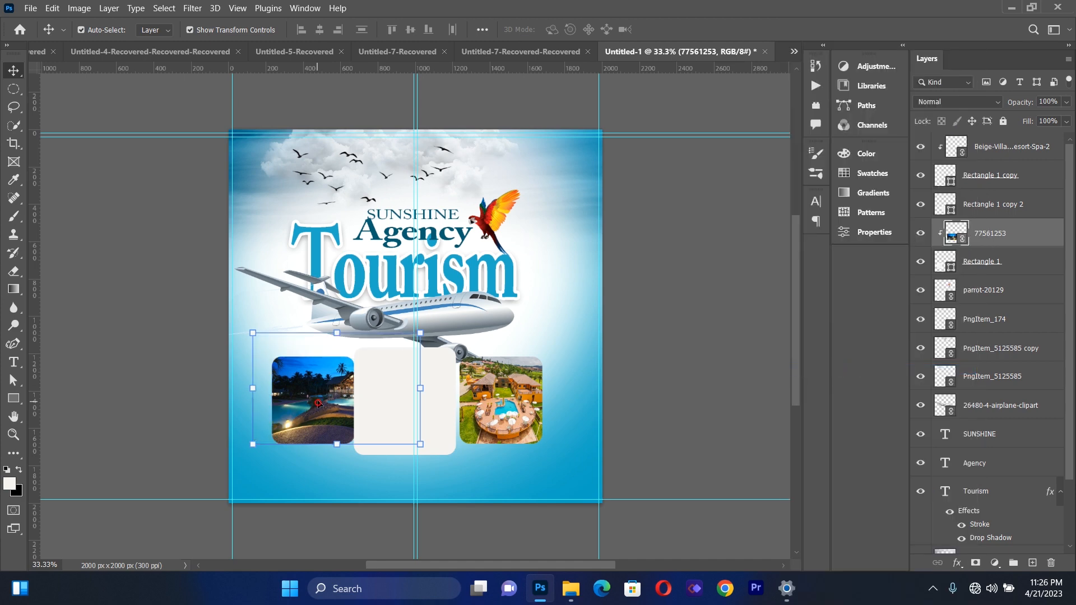
# Scale the clipped night pool photo to about 17.65% and reposition it so the fountain shows and the left frame is filled
pyautogui.moveTo(422, 332); pyautogui.dragTo(394, 352)
pyautogui.moveTo(298, 402); pyautogui.dragTo(278, 415)
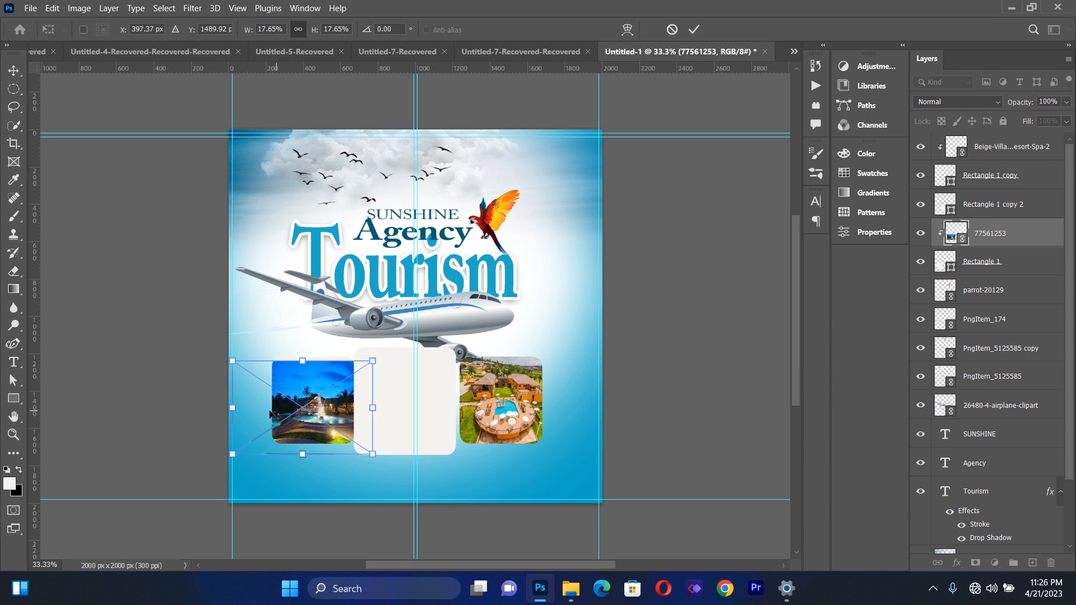
pyautogui.click(15, 72)
pyautogui.click(110, 319)
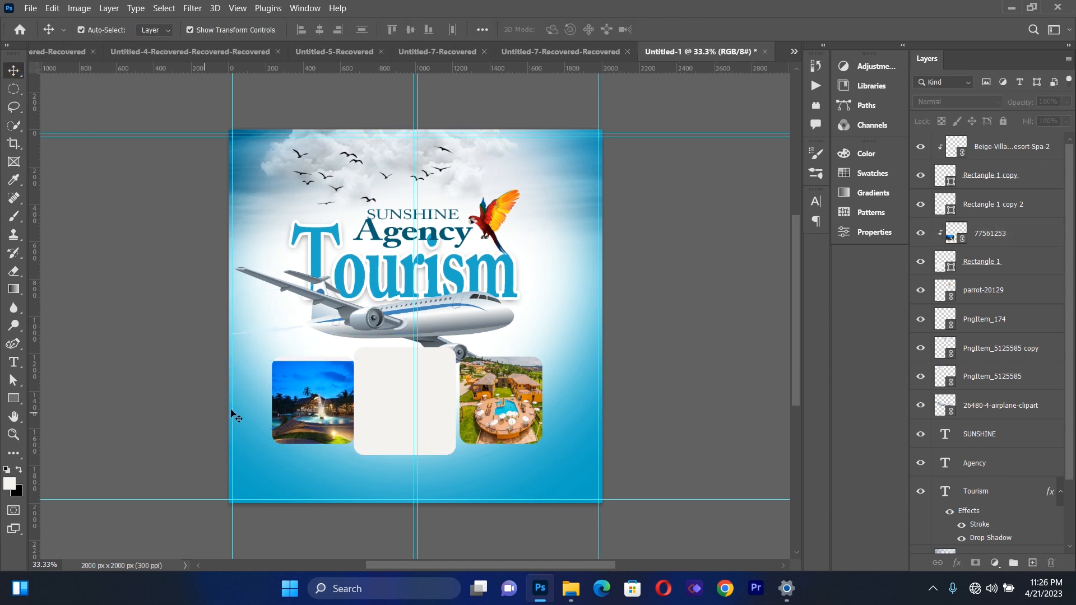
pyautogui.moveTo(332, 390); pyautogui.dragTo(329, 385)
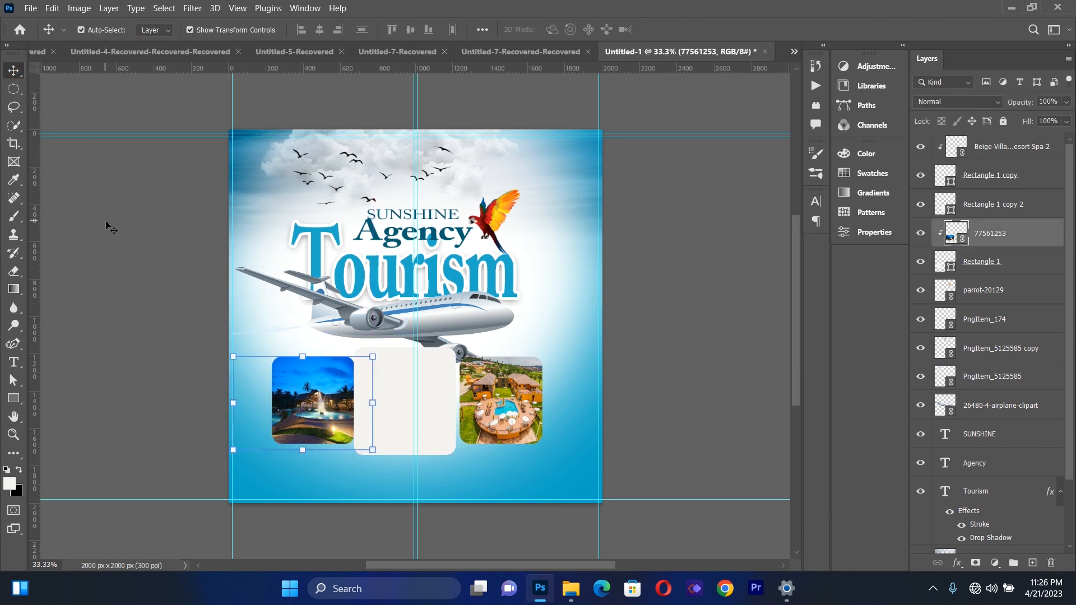
pyautogui.click(106, 225)
# Place 347777-boti-falls.jpg as a linked image at 46.88% scale, shifted partly off the canvas to uncover the middle rectangle
pyautogui.click(31, 8)
pyautogui.click(66, 272)
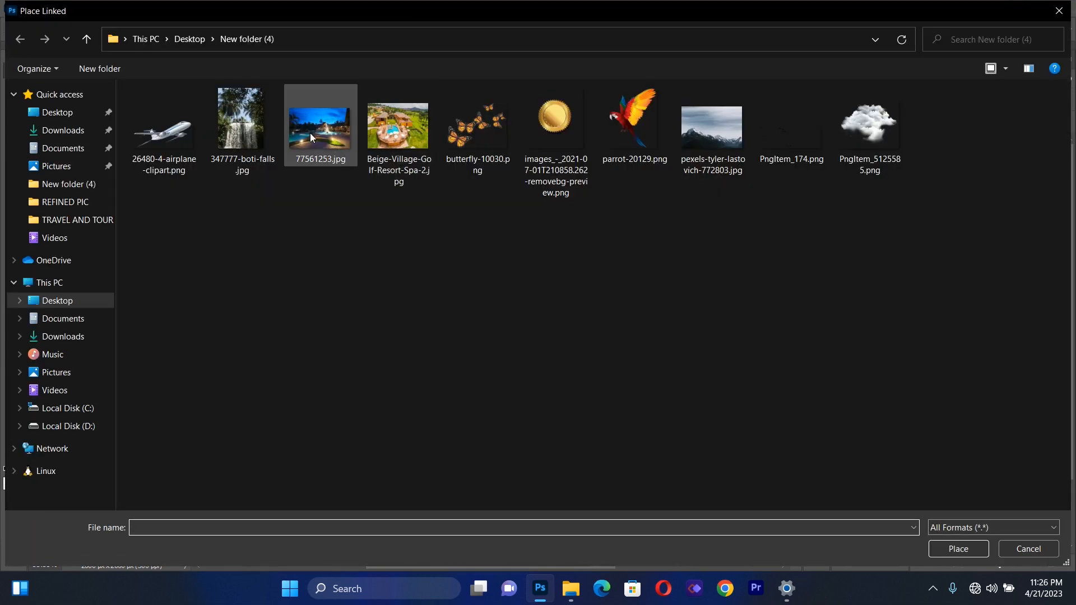
pyautogui.doubleClick(260, 133)
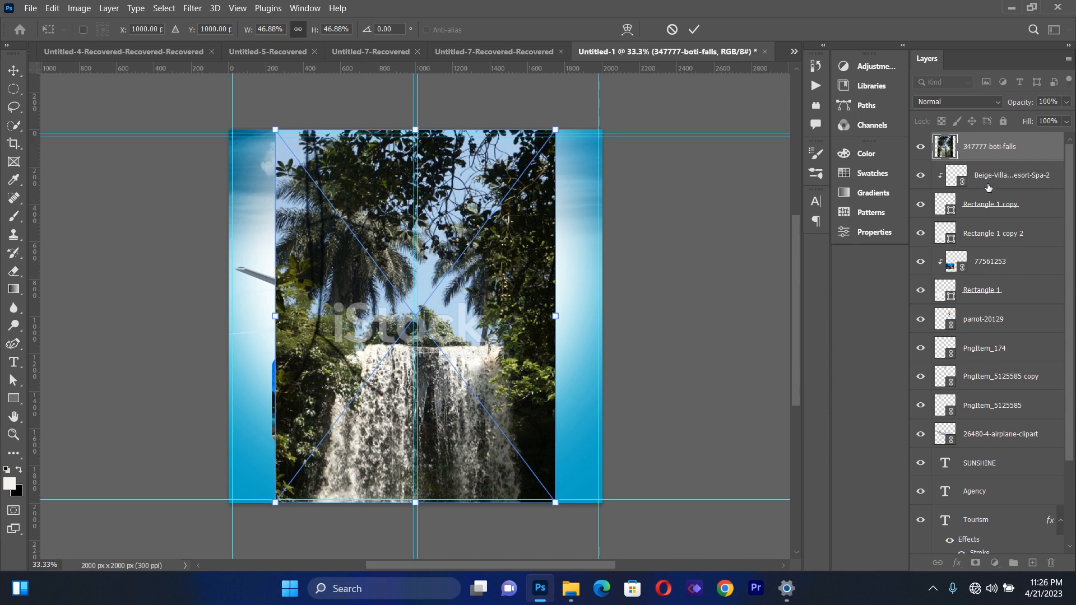
pyautogui.moveTo(492, 355); pyautogui.dragTo(342, 361)
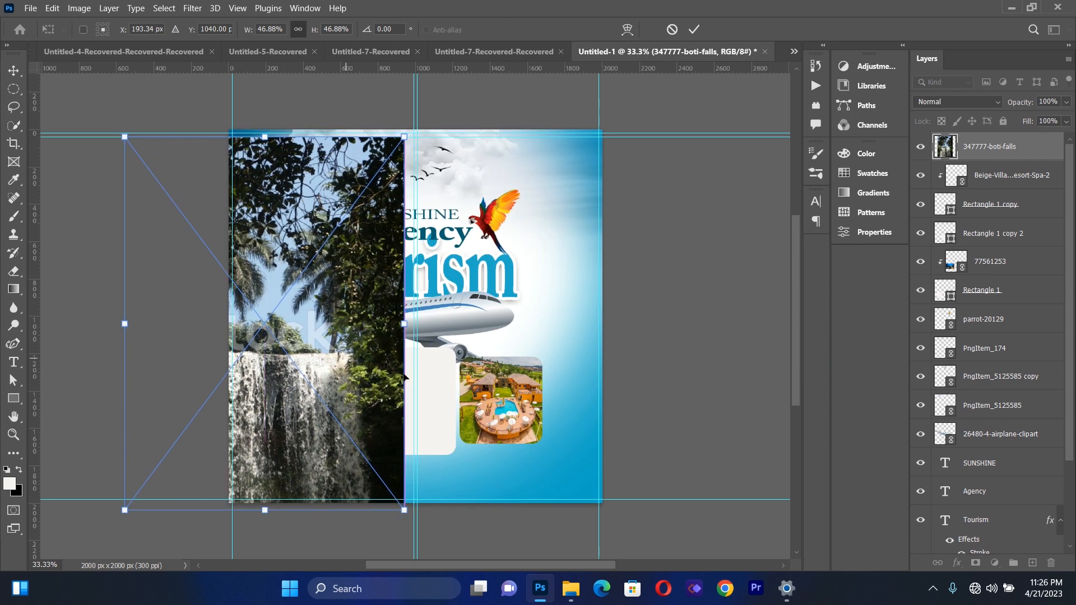
pyautogui.click(694, 31)
# Restack the 347777-boti-falls layer directly above the middle rectangle's layer, Rectangle 1 copy 2, and clip it to that shape
pyautogui.click(438, 388)
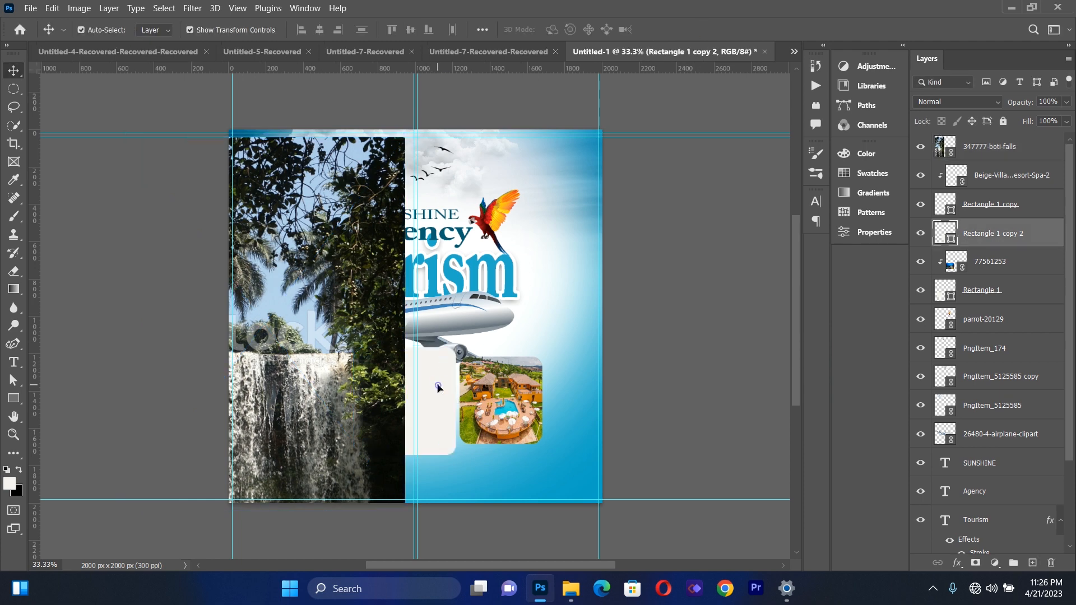
pyautogui.moveTo(970, 148); pyautogui.dragTo(977, 220)
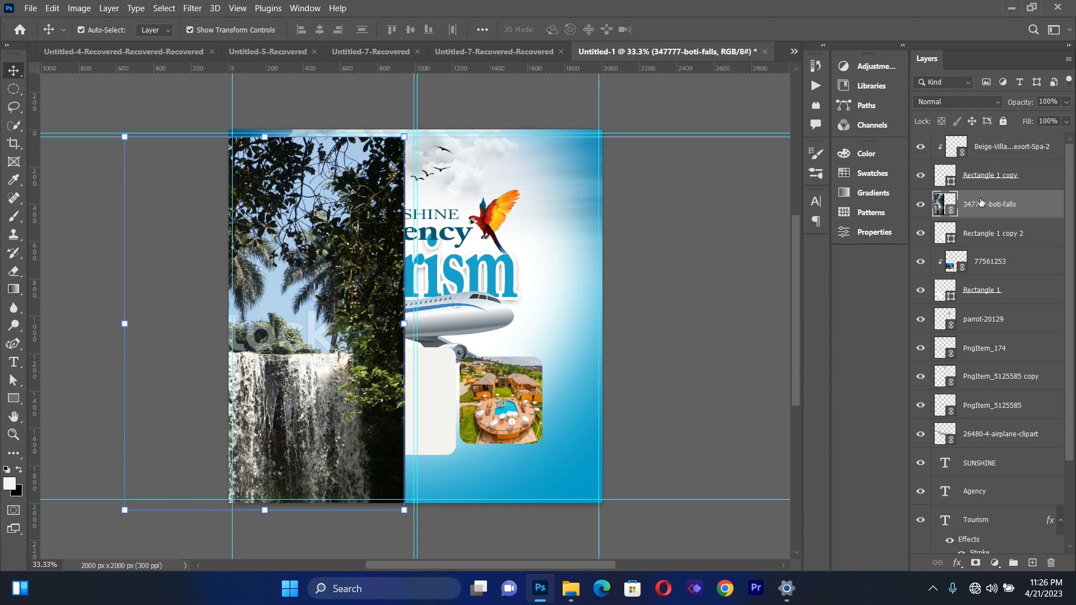
pyautogui.rightClick(981, 203)
pyautogui.click(833, 369)
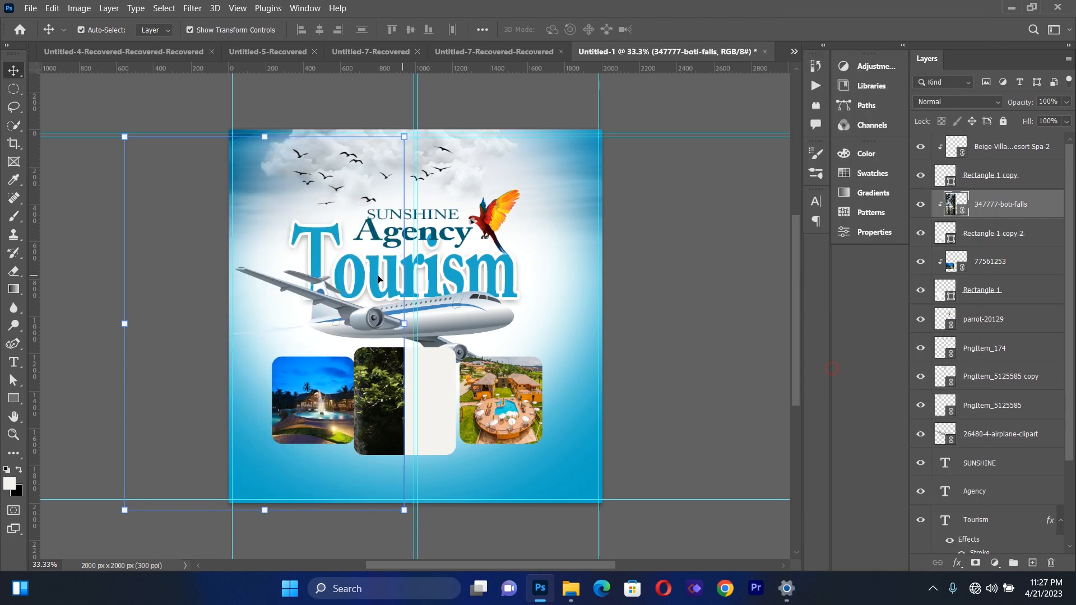
# Scale down the clipped waterfall photo and reposition it so the palms and falls fill the middle frame
pyautogui.moveTo(396, 386); pyautogui.dragTo(504, 383)
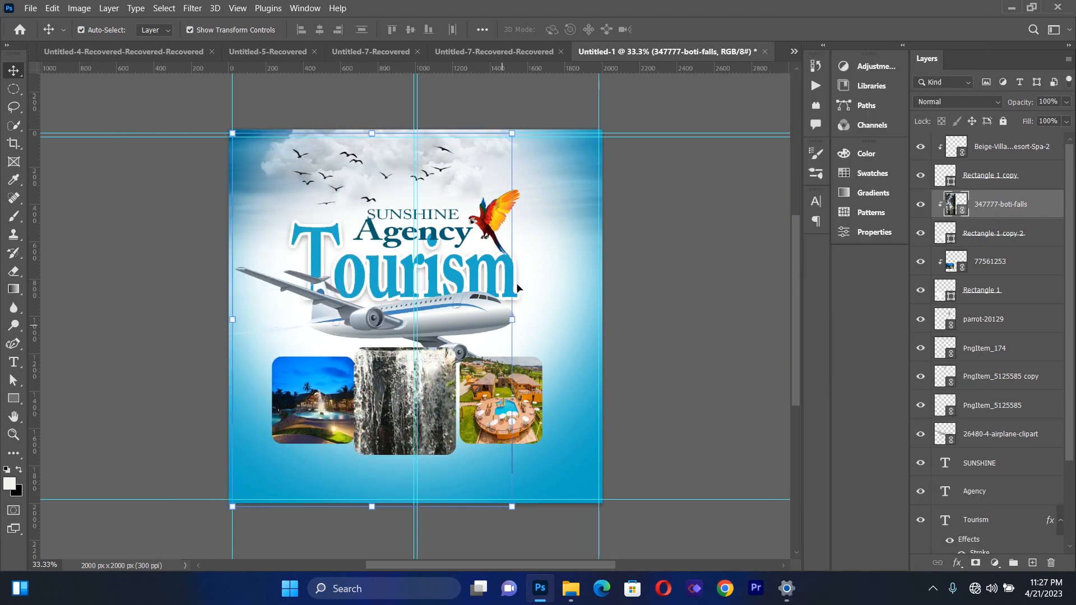
pyautogui.moveTo(512, 131); pyautogui.dragTo(423, 252)
pyautogui.moveTo(364, 419); pyautogui.dragTo(411, 403)
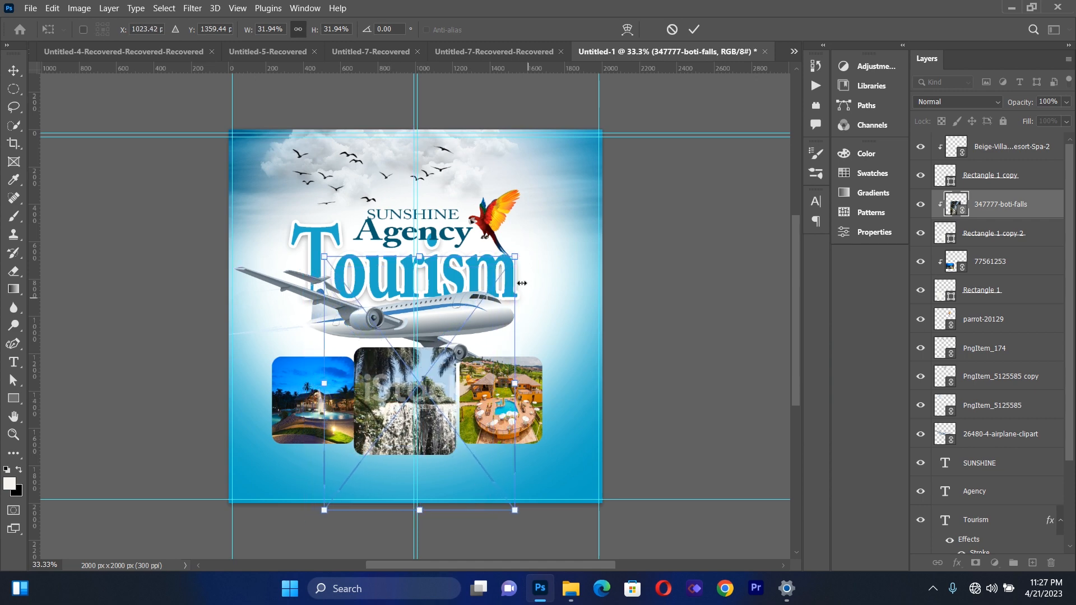
pyautogui.moveTo(511, 258); pyautogui.dragTo(459, 373)
pyautogui.moveTo(403, 401); pyautogui.dragTo(434, 384)
pyautogui.press('Right')
pyautogui.press('Right')
pyautogui.press('Return')
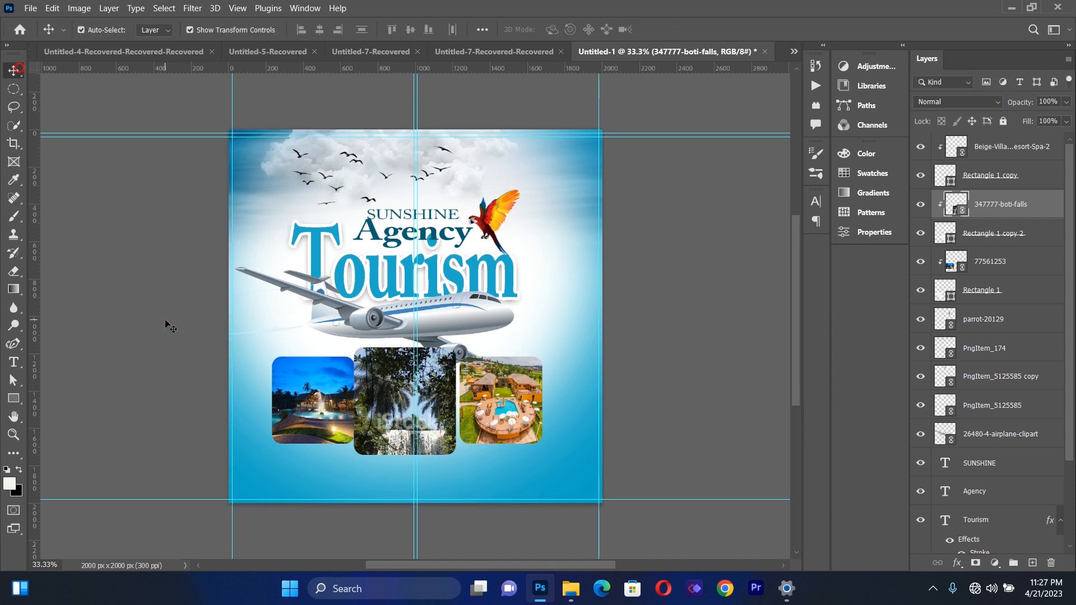
pyautogui.click(165, 323)
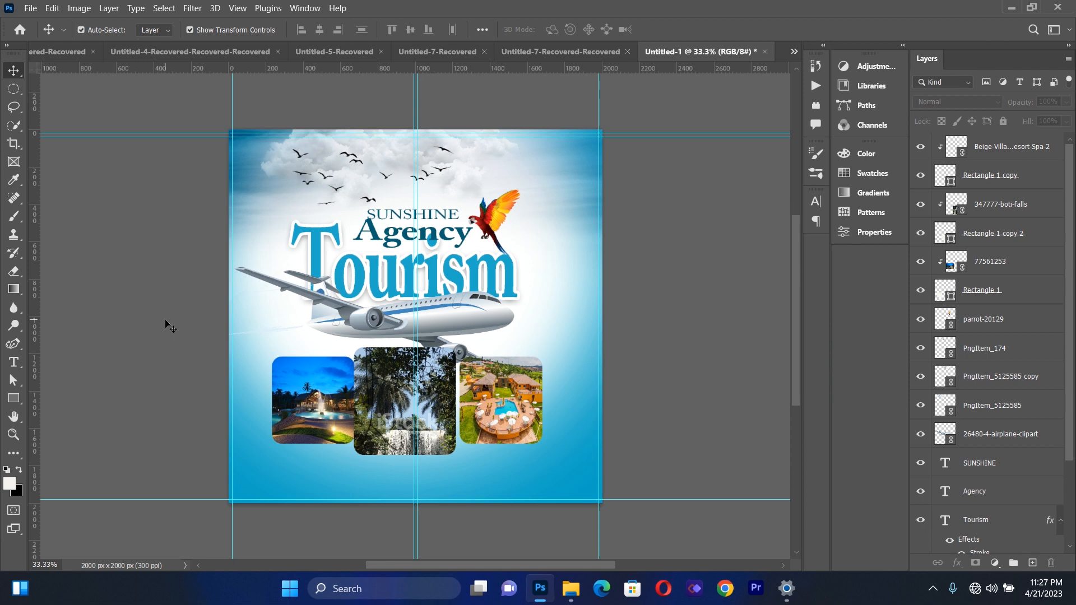
# Nudge the middle rounded rectangle, Rectangle 1 copy 2, slightly to the right between the two side frames
pyautogui.click(399, 397)
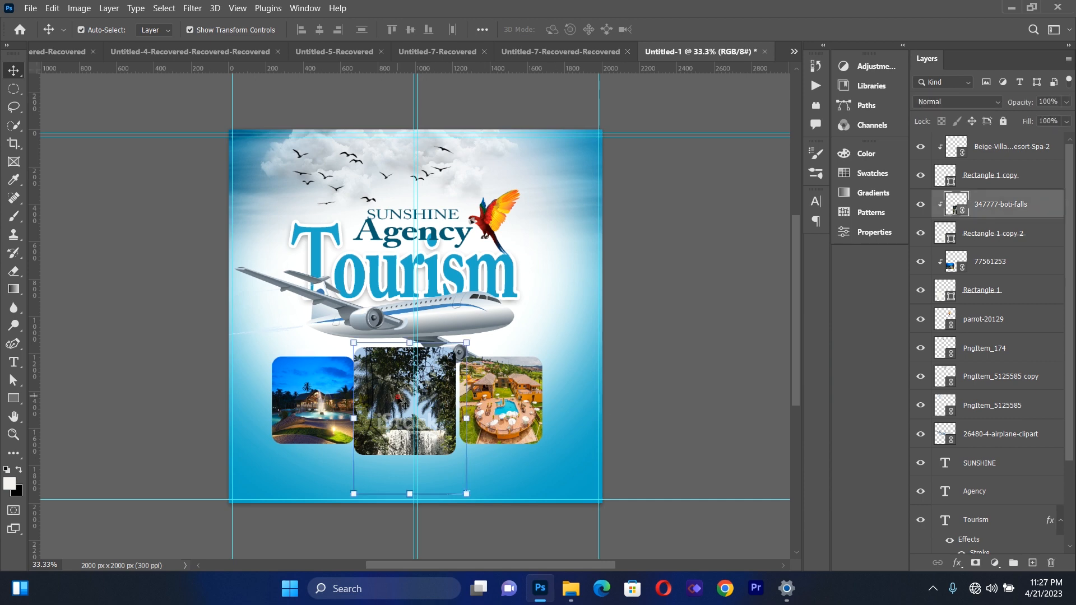
pyautogui.click(996, 234)
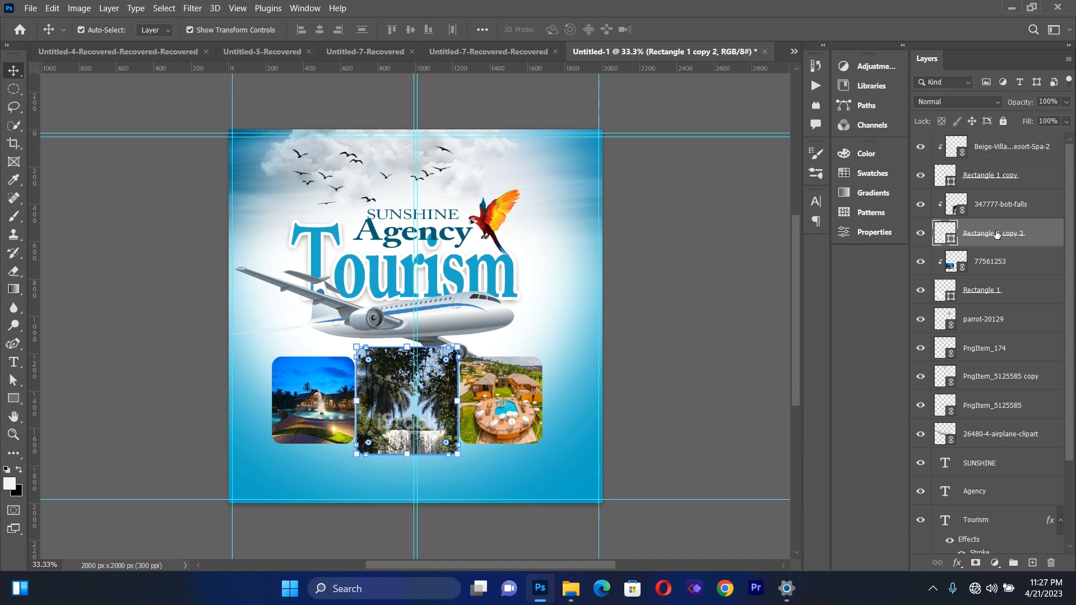
pyautogui.click(753, 318)
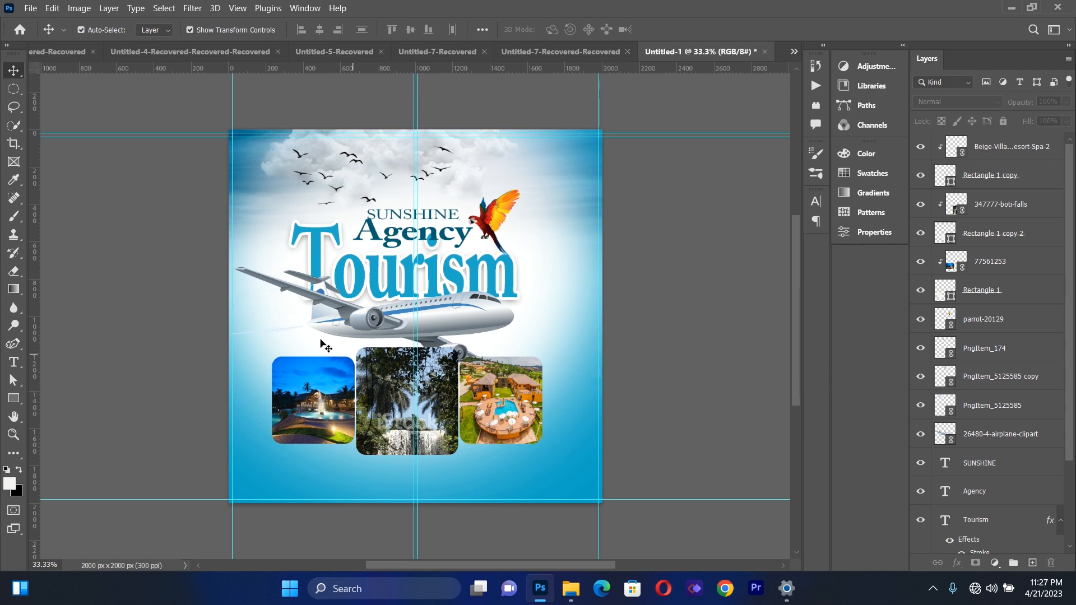
# Add a 16 px white outside stroke at 100% opacity to the left frame's layer, Rectangle 1
pyautogui.click(319, 382)
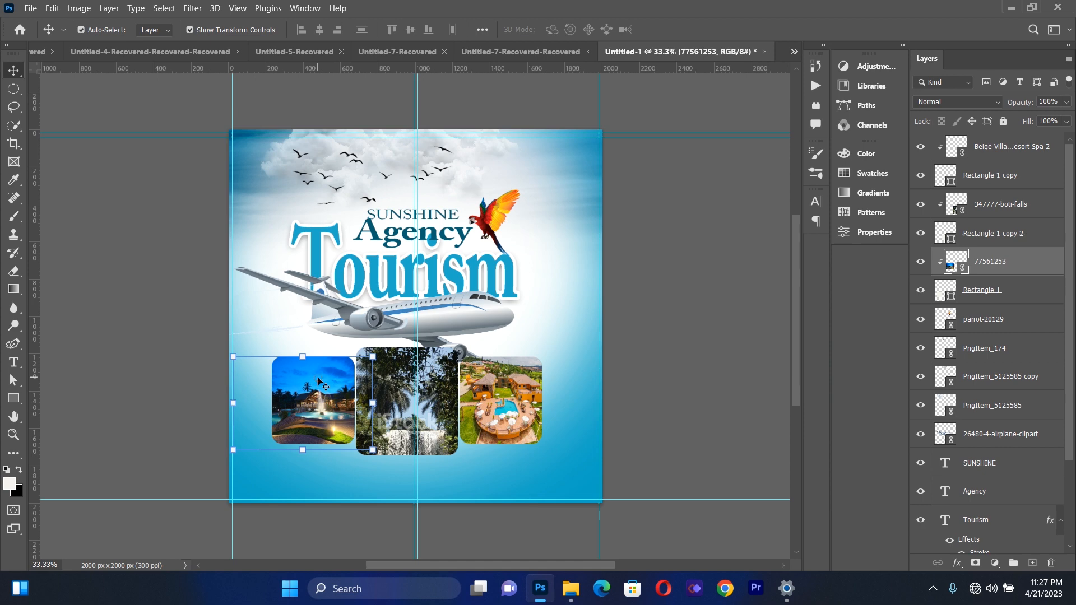
pyautogui.click(989, 292)
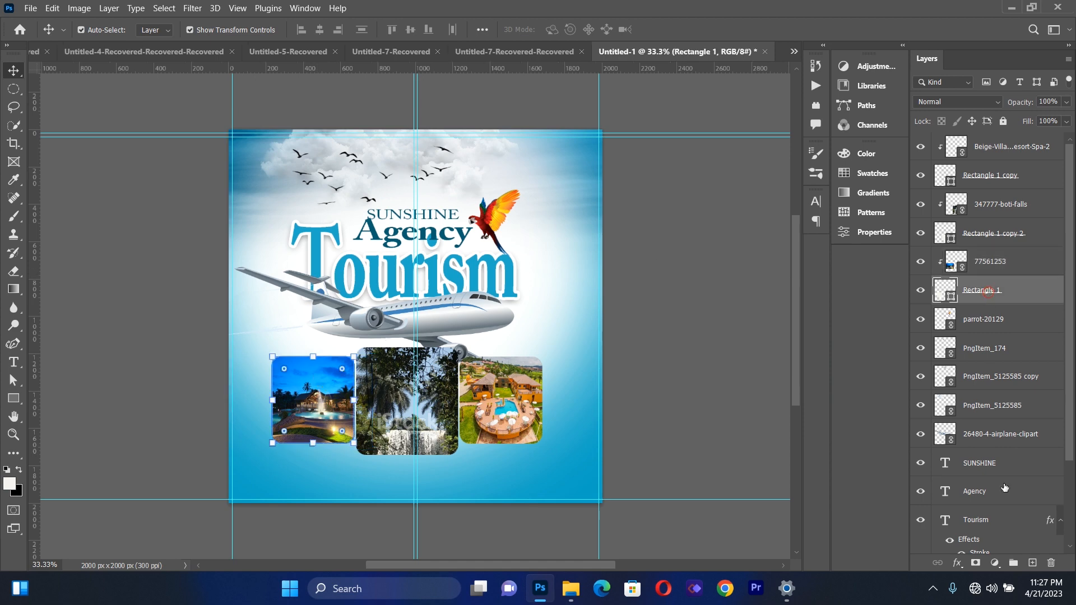
pyautogui.click(958, 564)
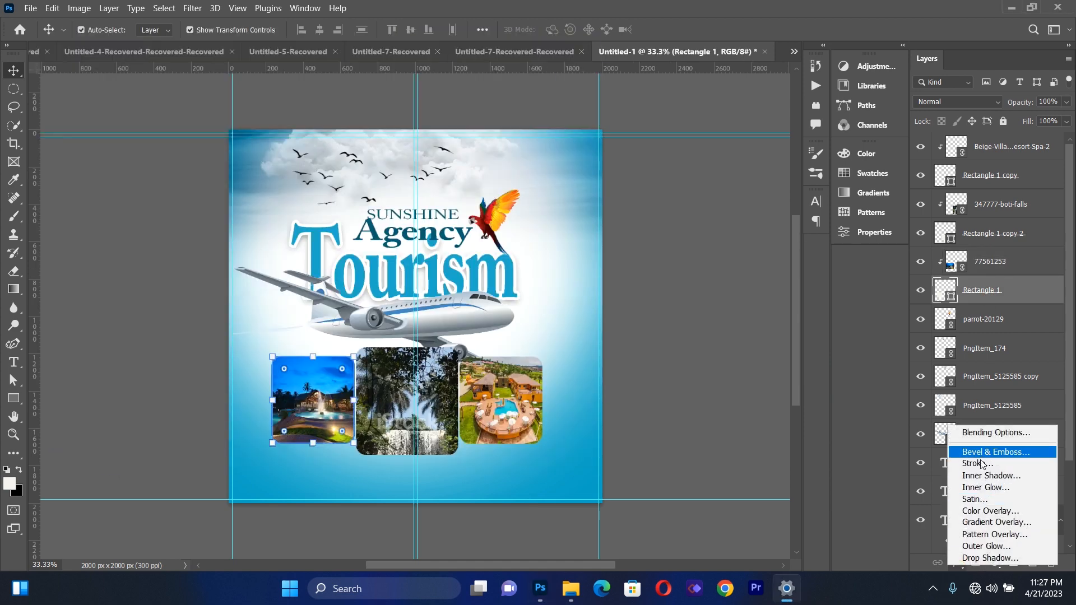
pyautogui.doubleClick(981, 463)
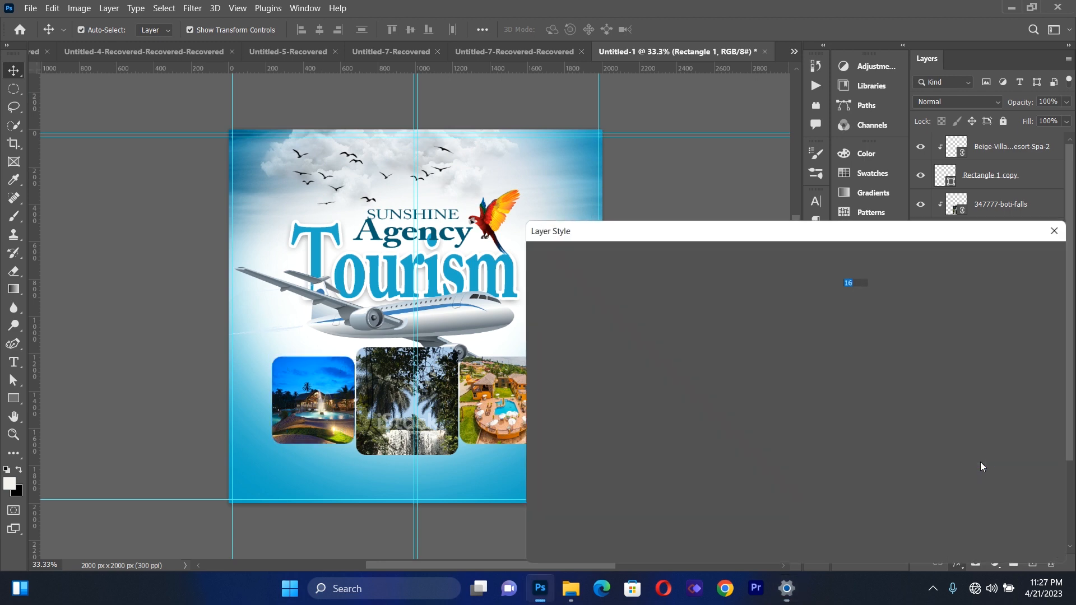
pyautogui.click(1003, 260)
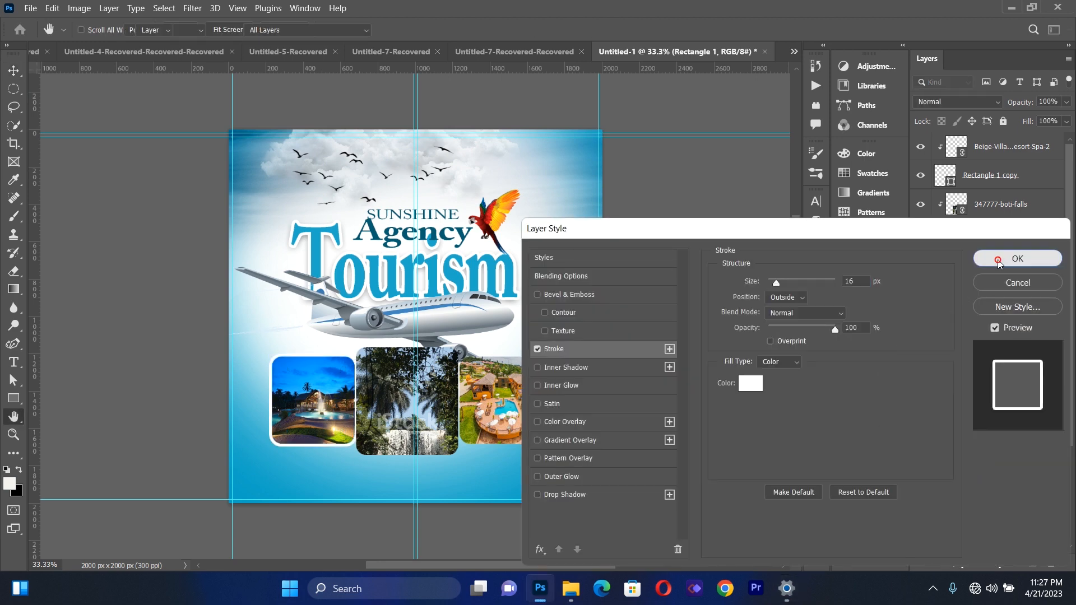
# Add a 16 px white outside stroke at 100% opacity to the middle frame's layer, Rectangle 1 copy 2
pyautogui.click(386, 409)
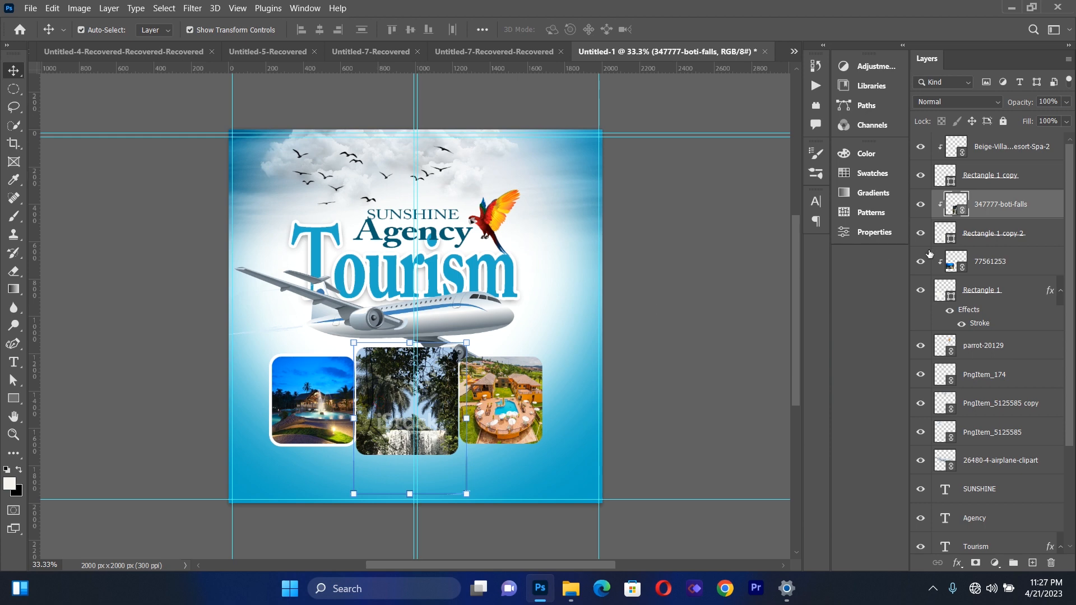
pyautogui.click(980, 234)
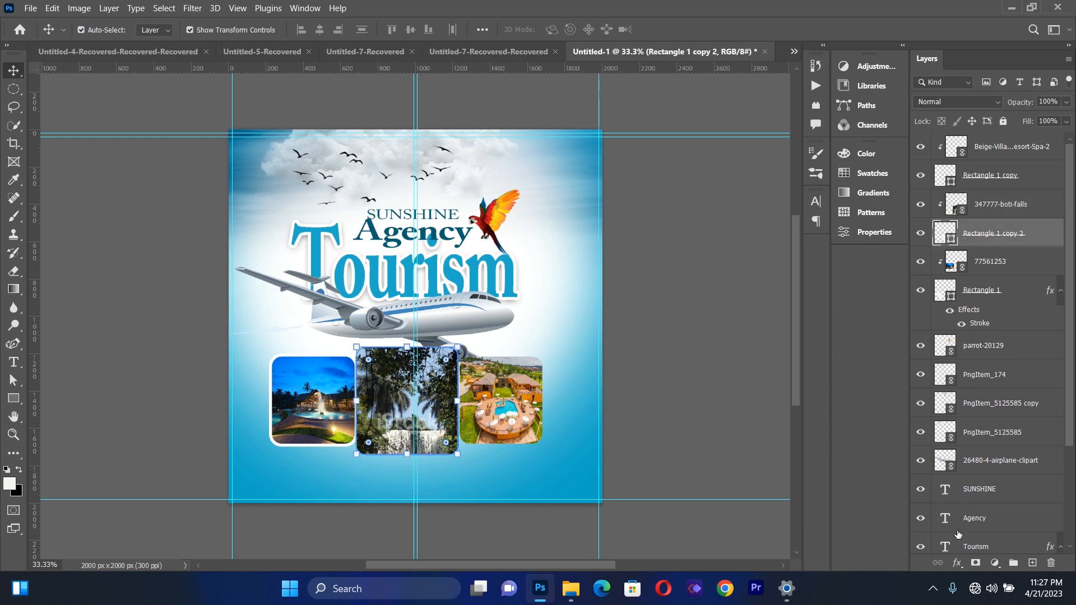
pyautogui.click(955, 563)
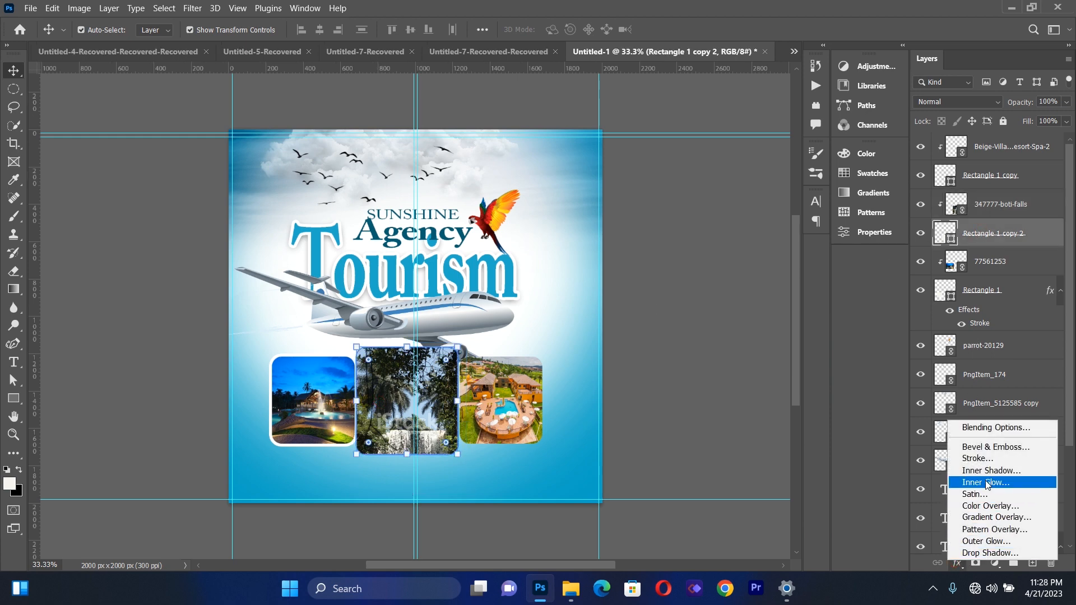
pyautogui.click(982, 460)
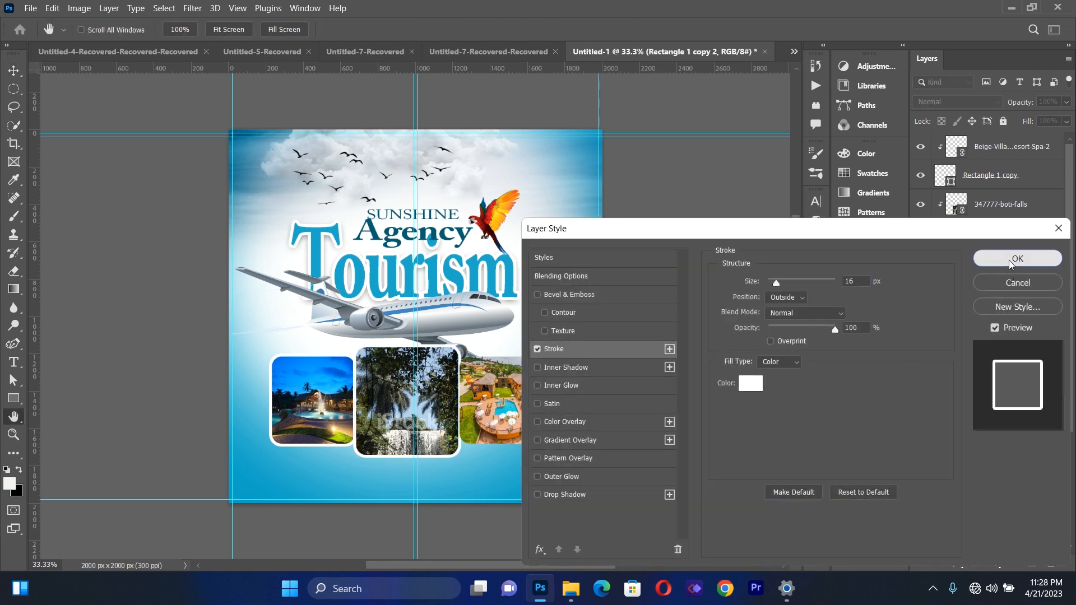
pyautogui.click(1017, 258)
pyautogui.click(642, 357)
# Add a 16 px white stroke to the right frame's layer, Rectangle 1 copy, matching the other two frames
pyautogui.click(498, 391)
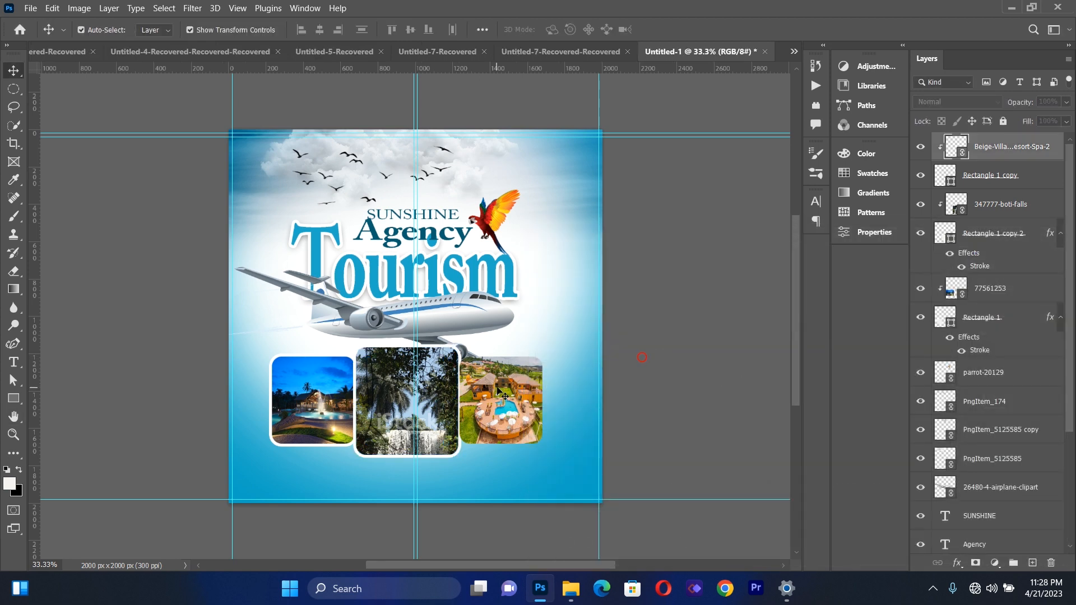
pyautogui.click(1006, 174)
pyautogui.click(957, 562)
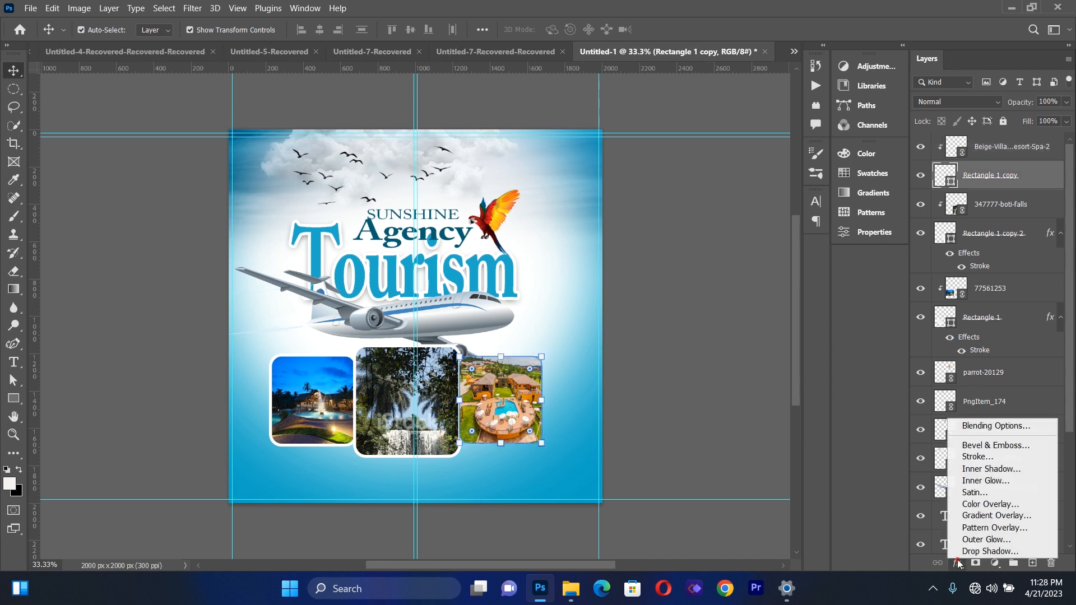
pyautogui.click(977, 457)
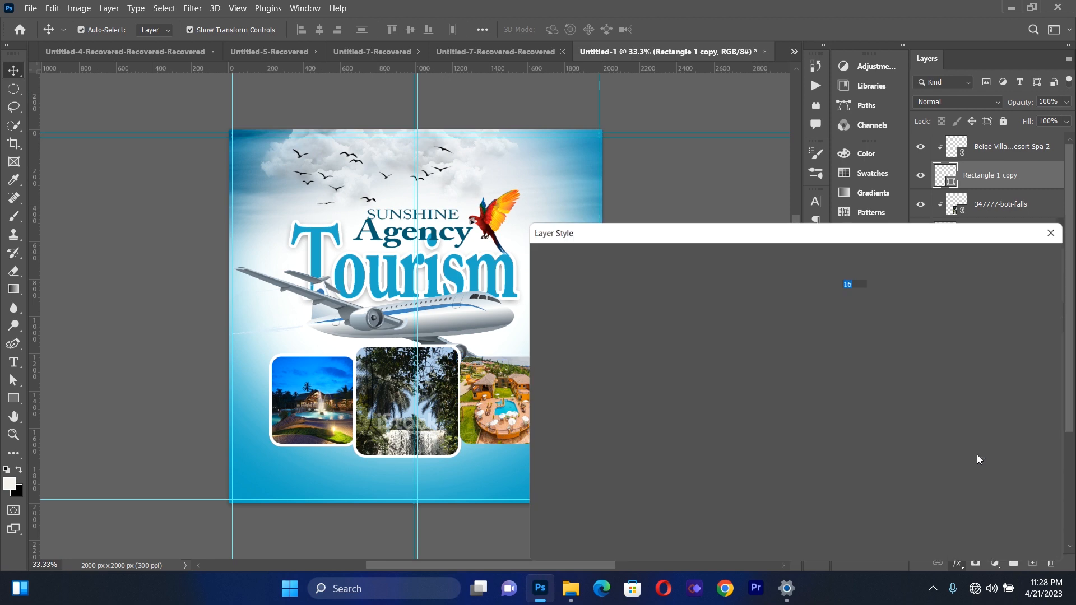
pyautogui.click(1017, 258)
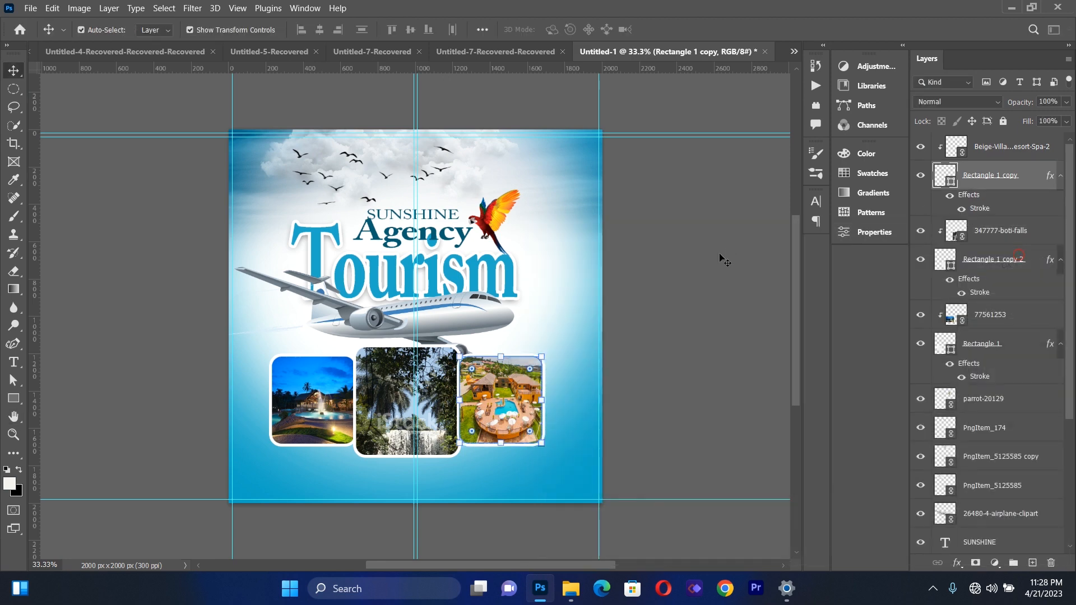
pyautogui.click(706, 311)
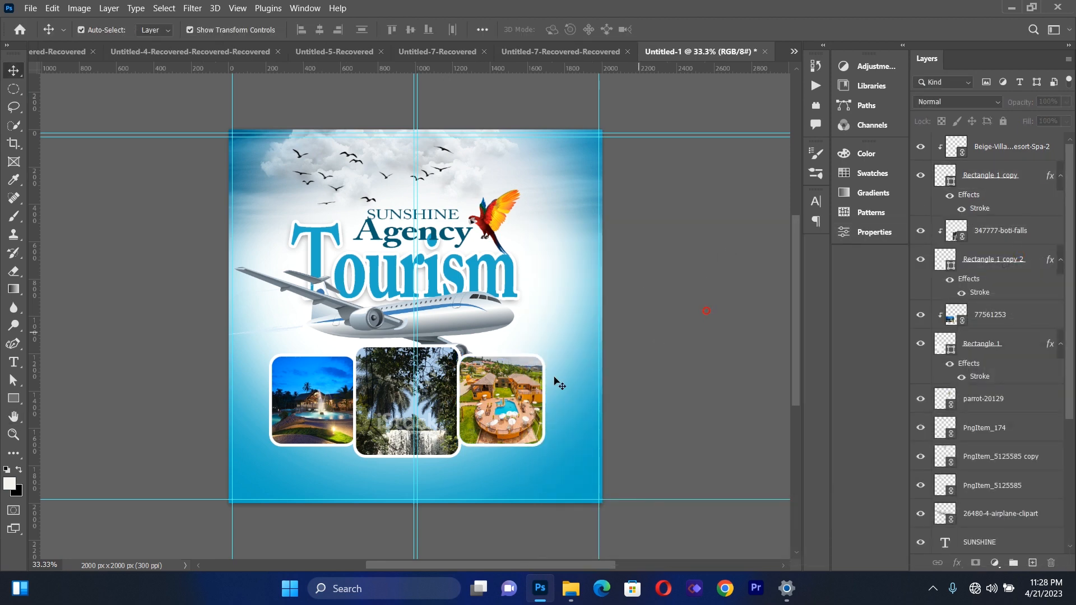
# Nudge the night pool photo together with its frame, Rectangle 1, left to leave a gap beside the middle frame
pyautogui.click(334, 399)
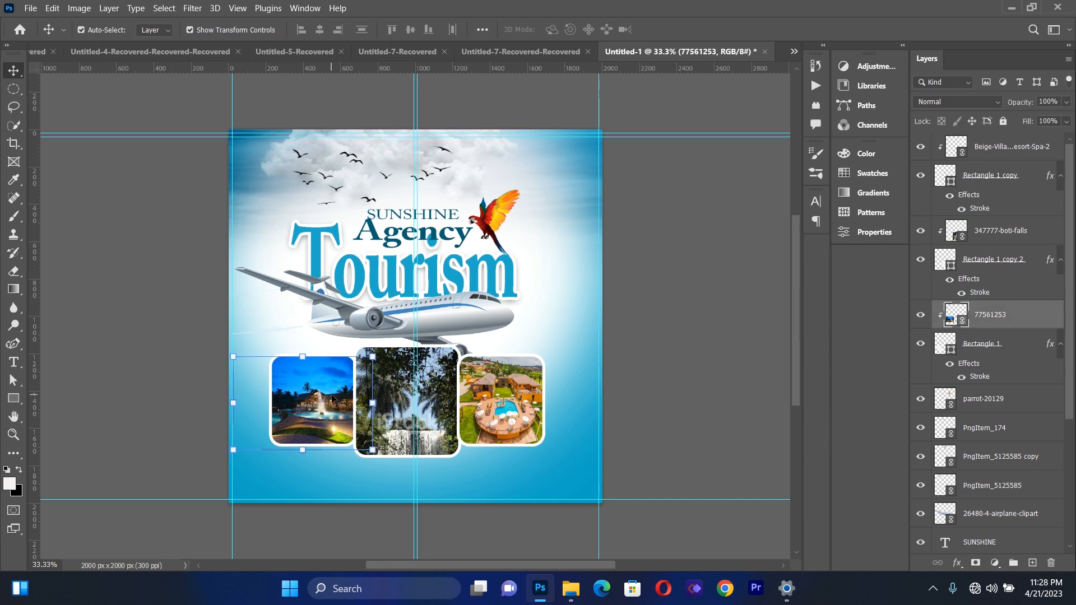
pyautogui.keyDown('shift'); pyautogui.click(964, 343); pyautogui.keyUp('shift')
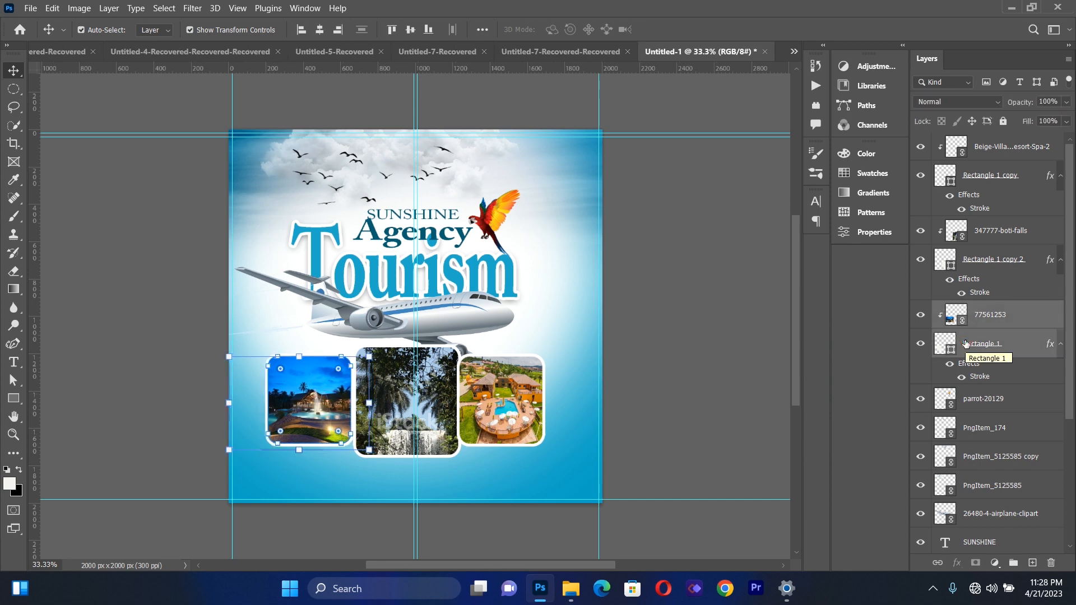
pyautogui.click(692, 373)
# Nudge the resort photo together with its frame, Rectangle 1 copy, right to leave a gap beside the middle frame
pyautogui.click(486, 395)
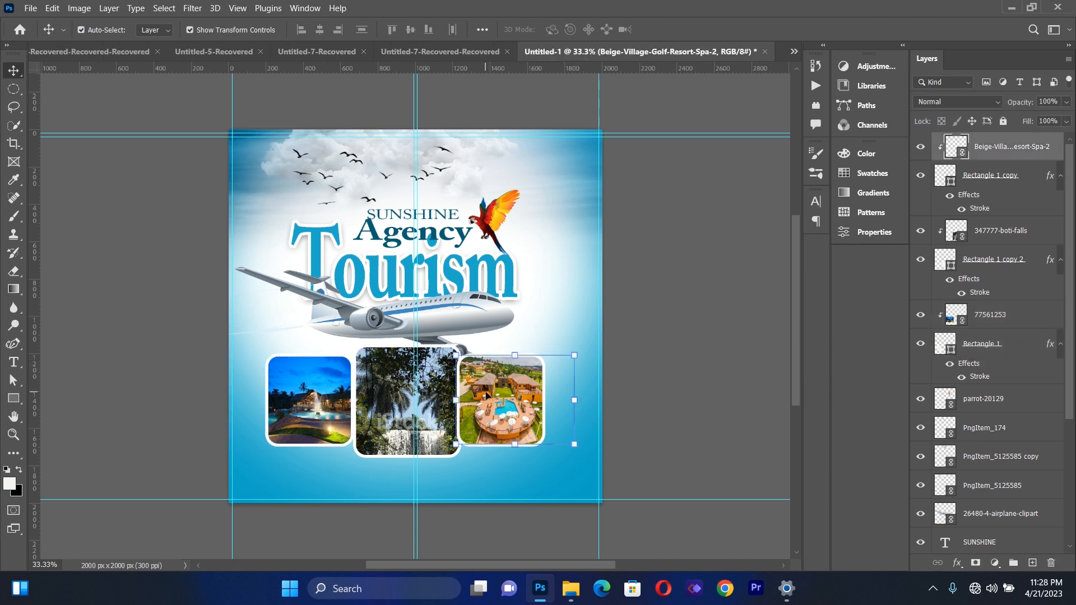
pyautogui.keyDown('shift'); pyautogui.click(989, 187); pyautogui.keyUp('shift')
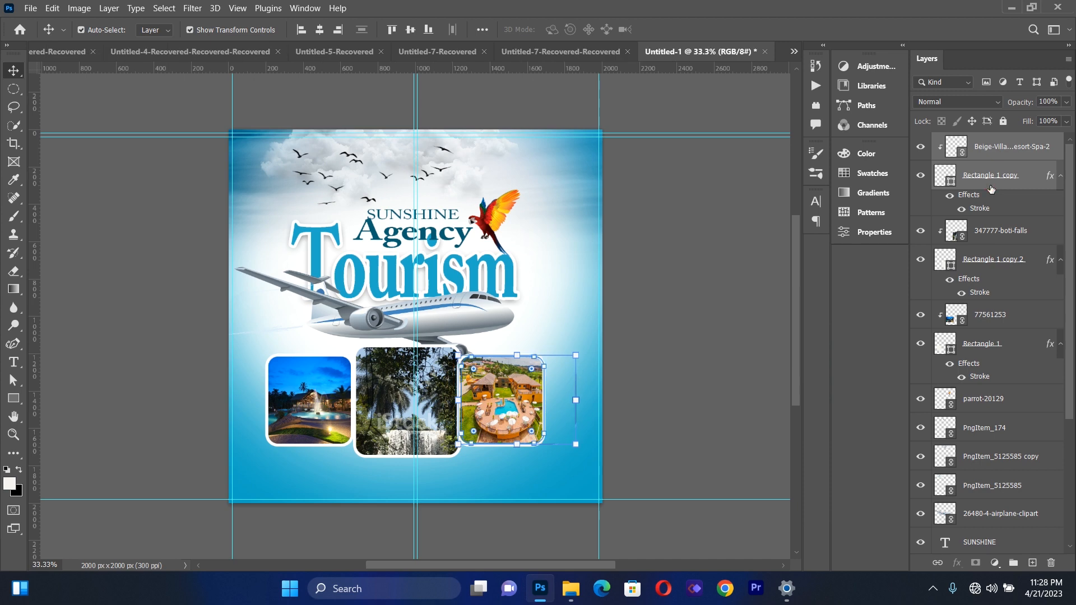
pyautogui.hotkey('shift', 'Right')
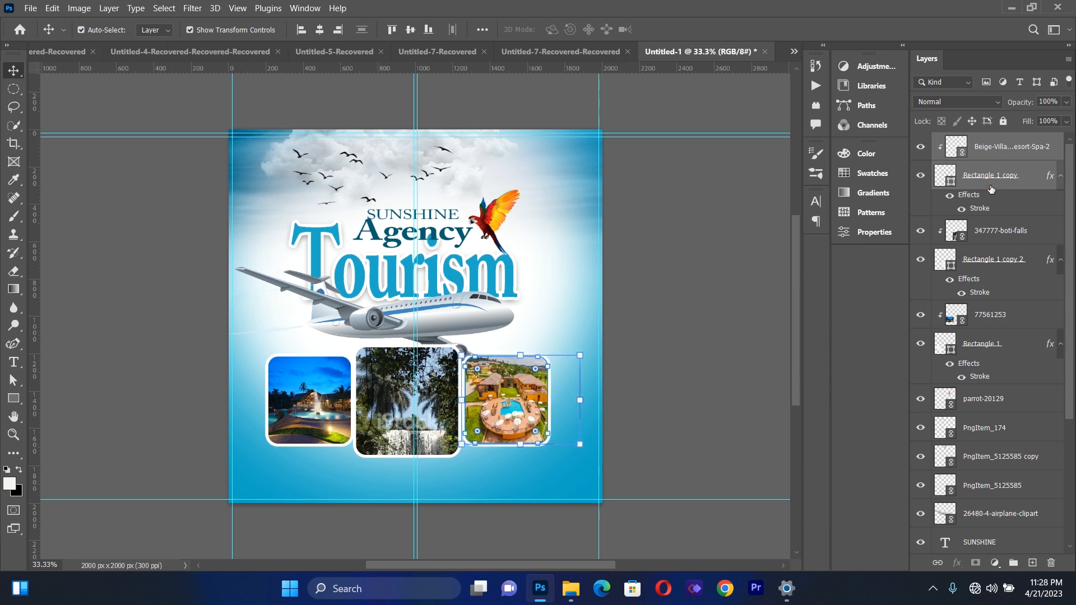
pyautogui.click(725, 321)
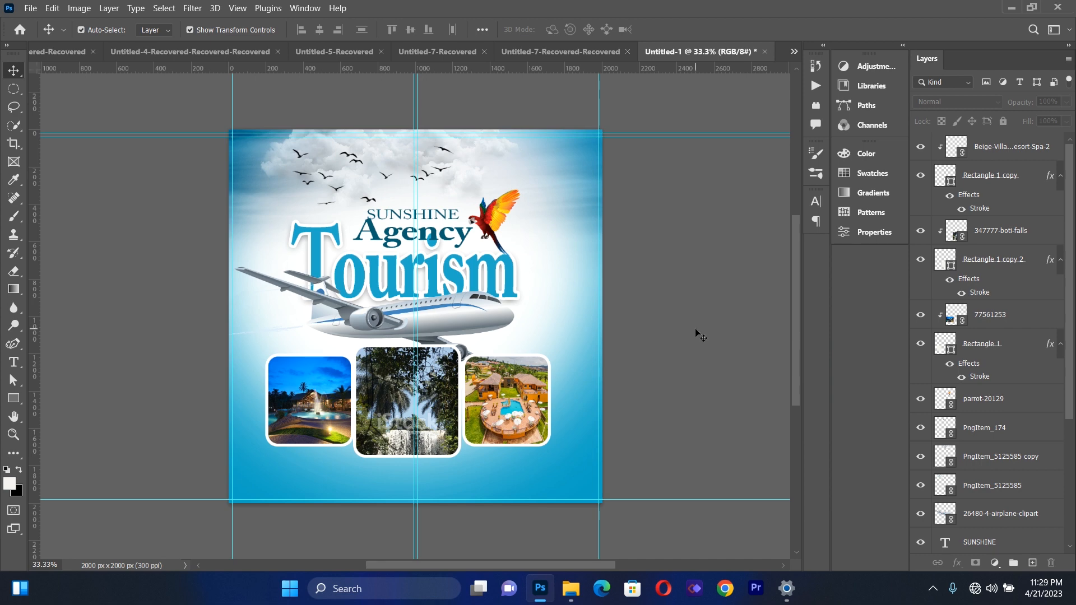
# Nudge all three photos together with their rounded frames right so the row sits centred on the flyer
pyautogui.click(994, 150)
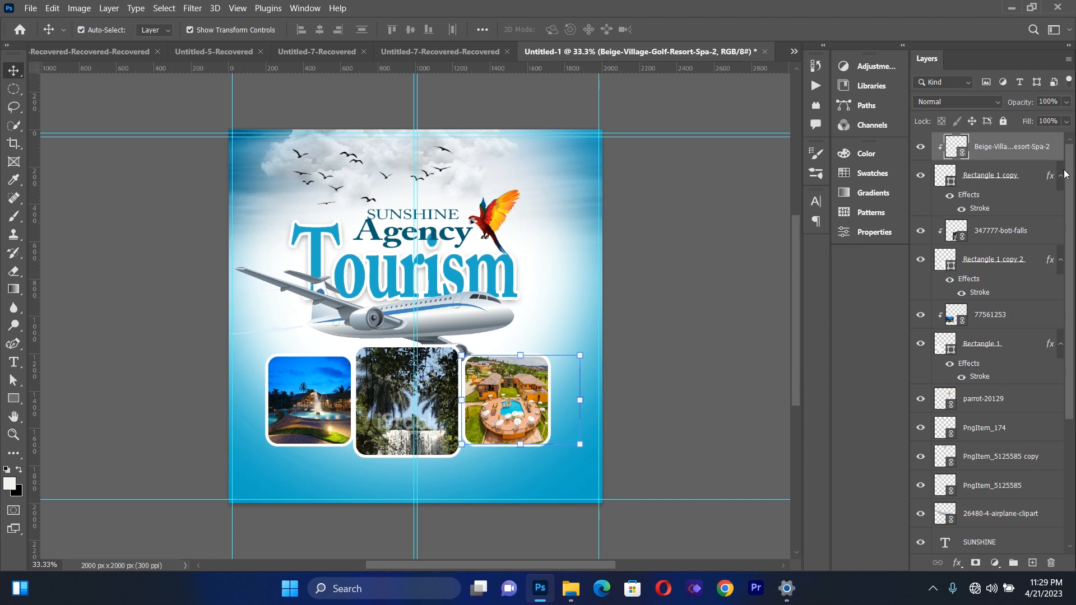
pyautogui.moveTo(1071, 178); pyautogui.dragTo(1071, 251)
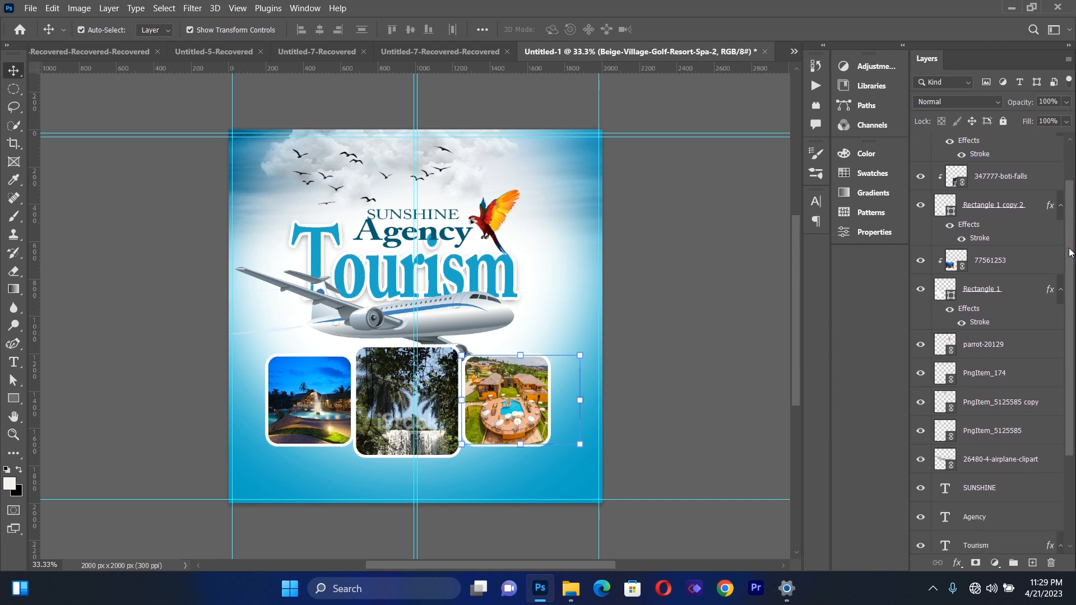
pyautogui.keyDown('shift'); pyautogui.click(997, 291); pyautogui.keyUp('shift')
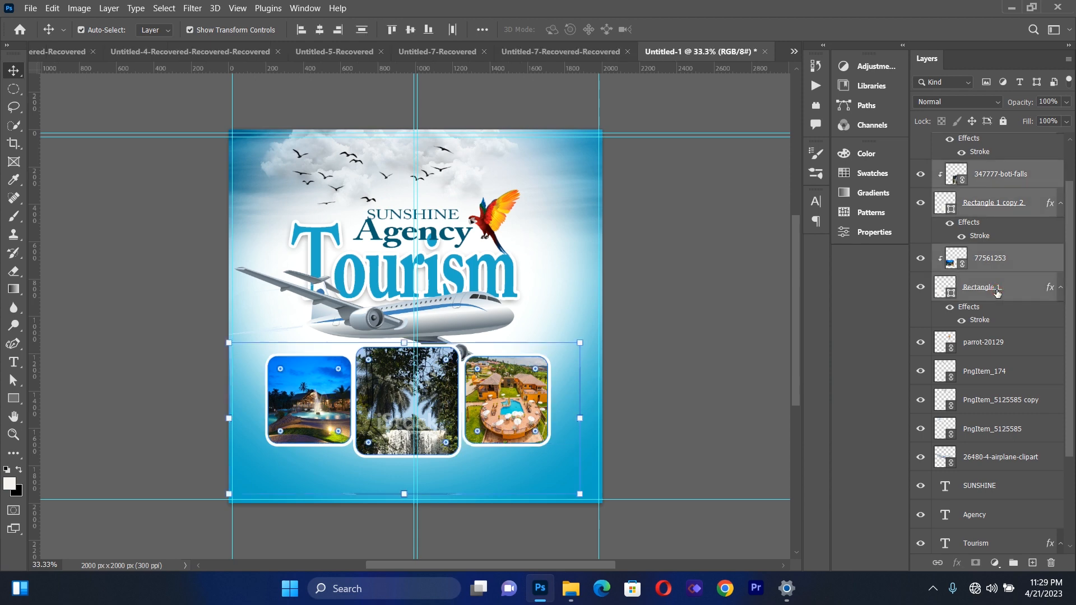
pyautogui.hotkey('shift', 'Right')
pyautogui.hotkey('shift', 'Right')
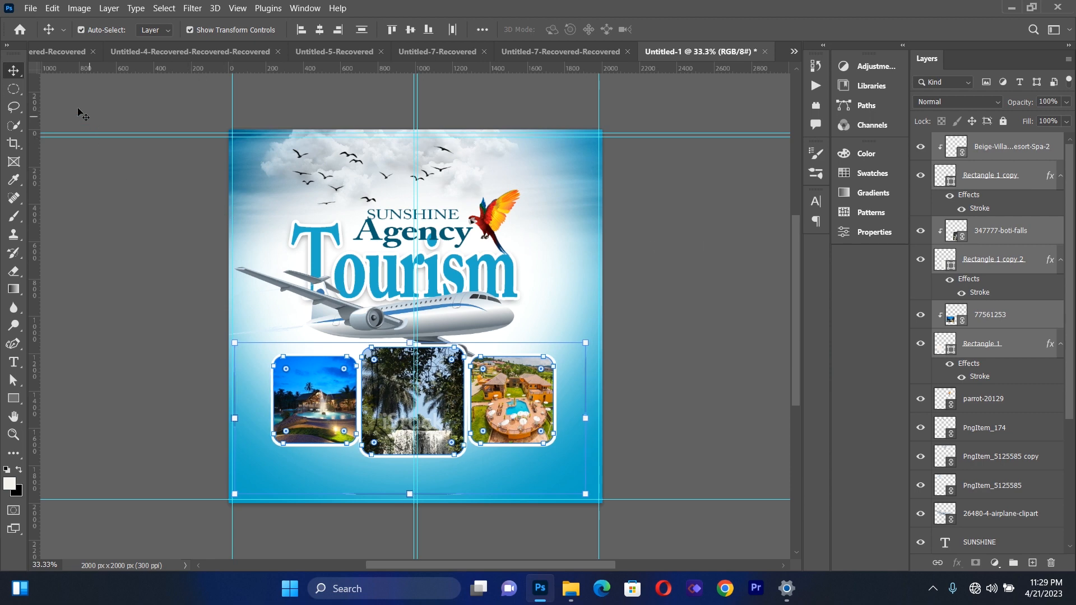
pyautogui.click(121, 324)
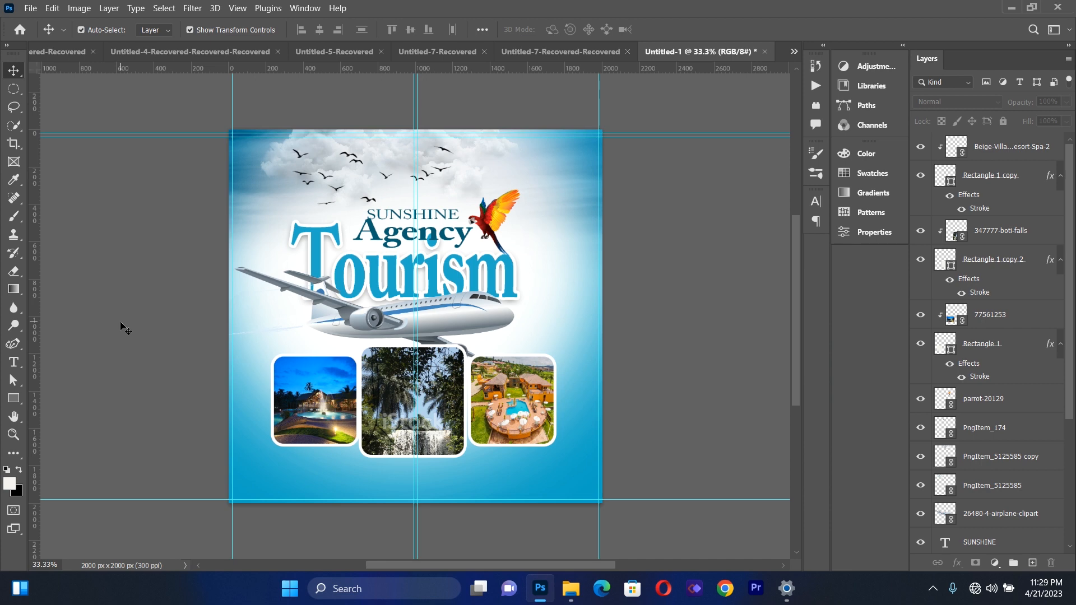
# Place the gold seal image, images_-_2021-07-01T210858.262-removebg-preview.png, as a linked file and shrink it to about 31%
pyautogui.click(30, 7)
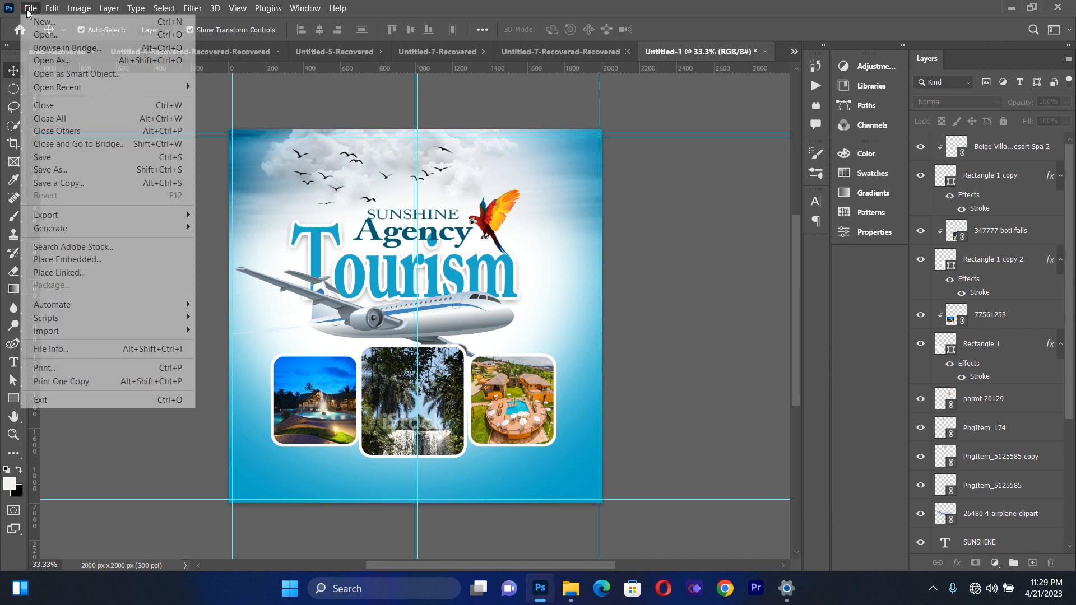
pyautogui.click(75, 272)
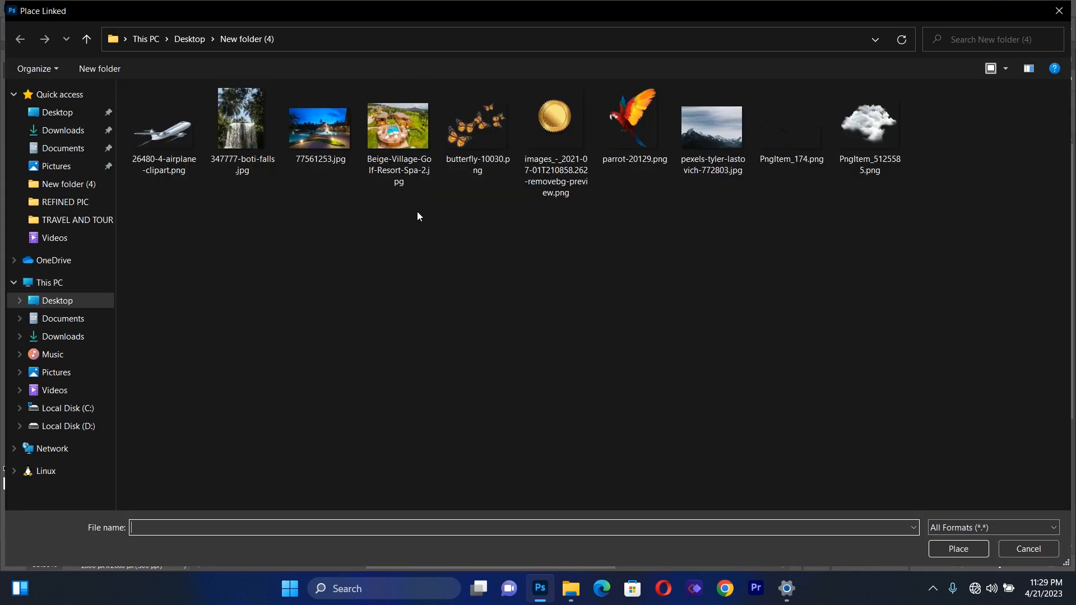
pyautogui.doubleClick(553, 131)
pyautogui.moveTo(587, 130); pyautogui.dragTo(367, 392)
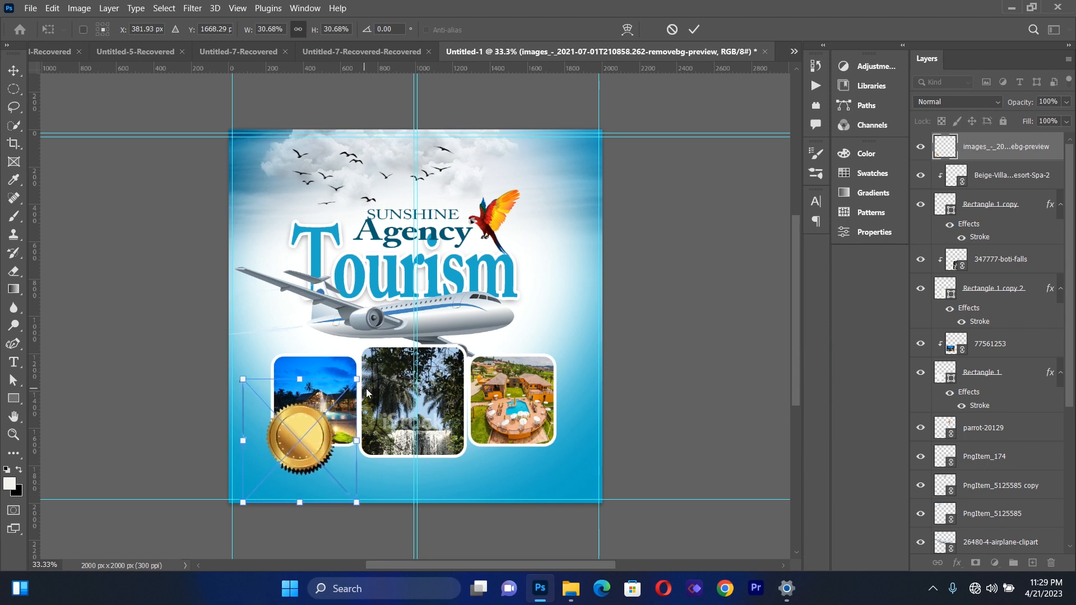
# Move the gold seal into the flyer's upper-right corner and scale it to about 26.6%
pyautogui.moveTo(302, 438); pyautogui.dragTo(547, 167)
pyautogui.moveTo(601, 237); pyautogui.dragTo(566, 223)
pyautogui.moveTo(538, 167); pyautogui.dragTo(563, 167)
pyautogui.moveTo(560, 222); pyautogui.dragTo(559, 238)
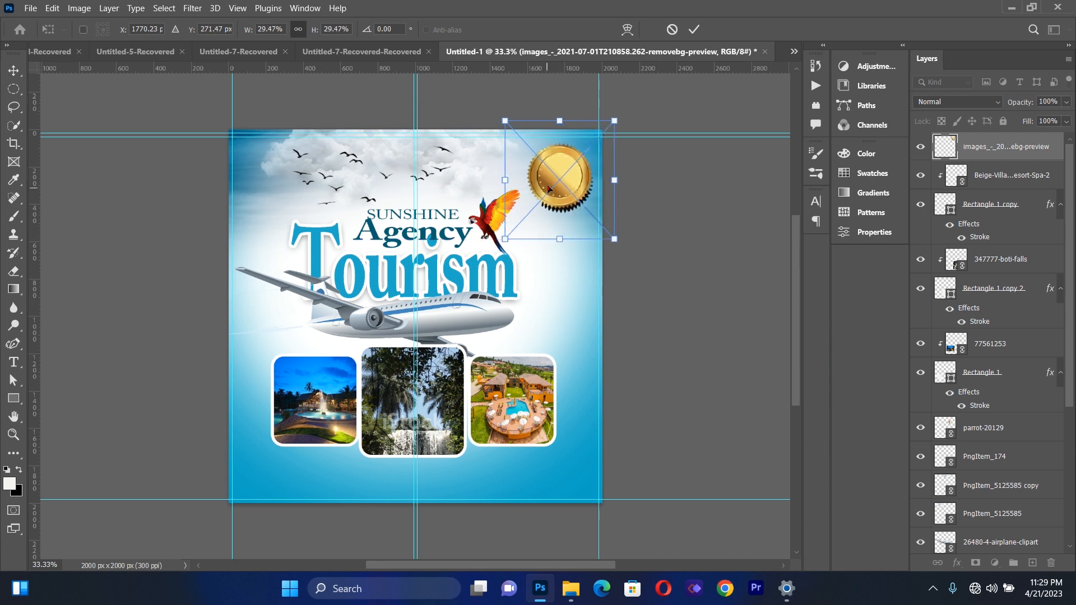
pyautogui.moveTo(548, 190); pyautogui.dragTo(549, 185)
pyautogui.moveTo(615, 234); pyautogui.dragTo(604, 224)
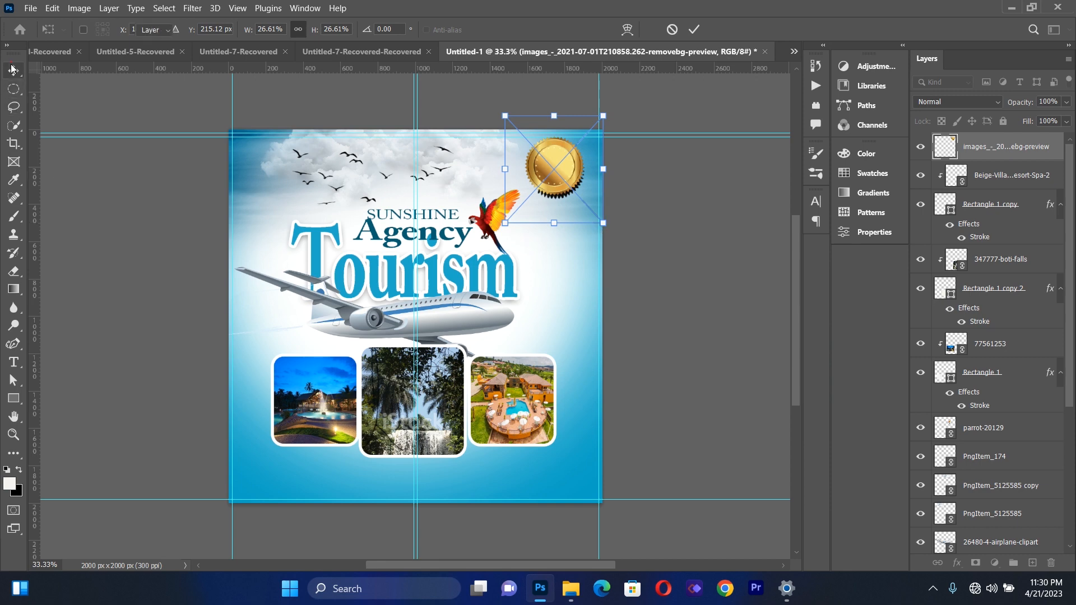
pyautogui.press('Return')
# Add a new text box over the title area reading "50%" in Adobe Caslon Pro Bold, 72 pt
pyautogui.click(13, 368)
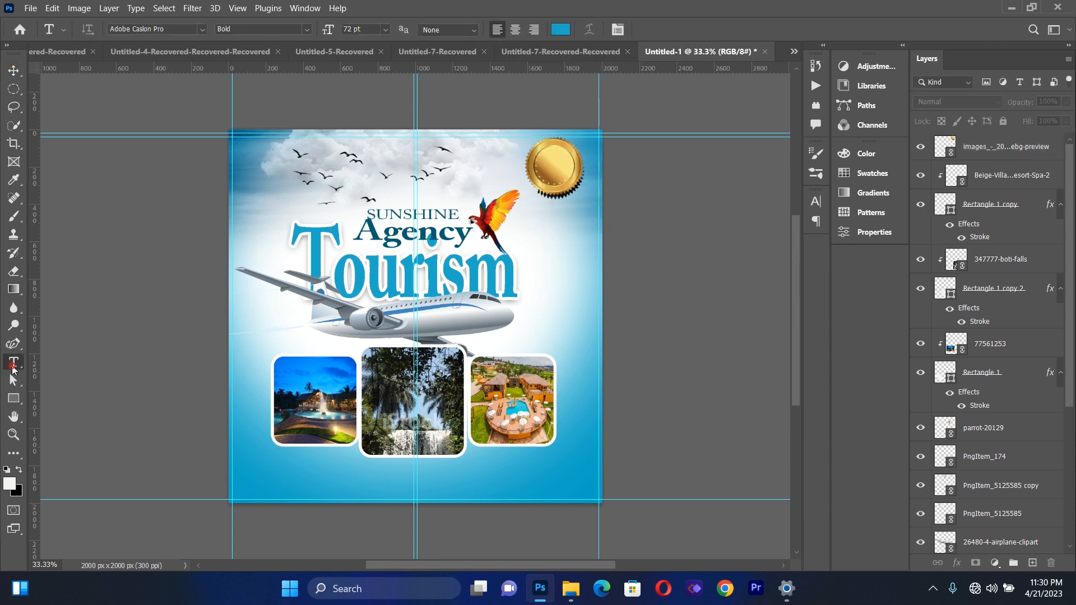
pyautogui.moveTo(274, 211); pyautogui.dragTo(501, 342)
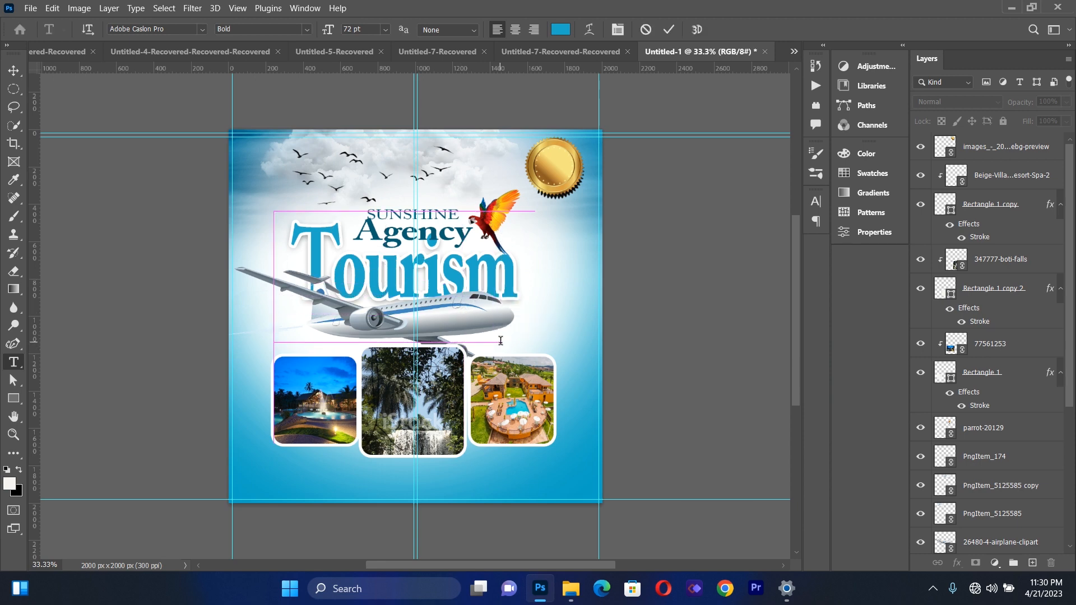
pyautogui.press('BackSpace')
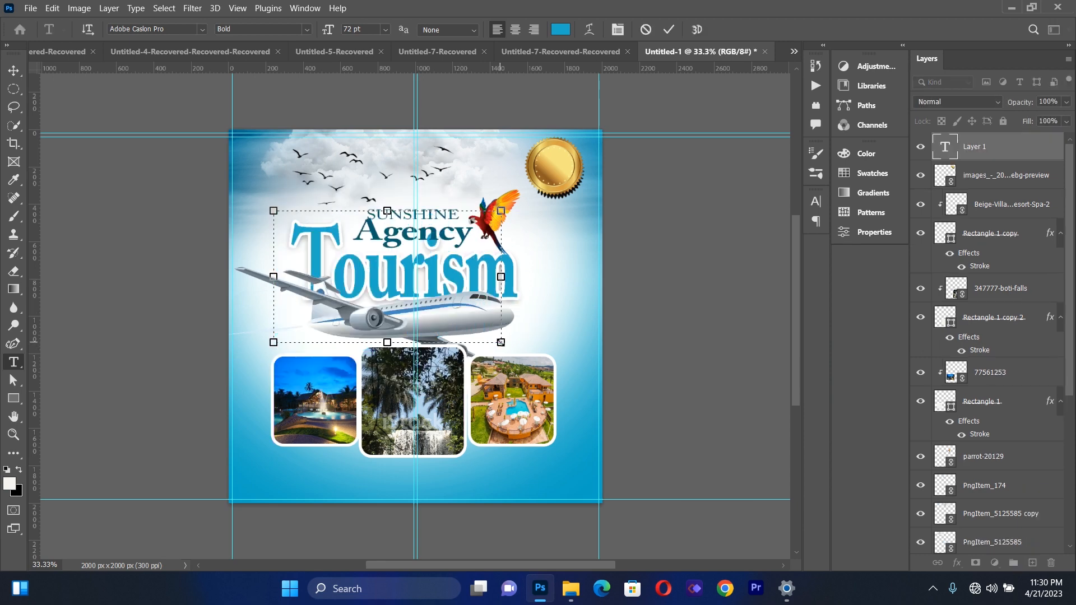
pyautogui.write('50')
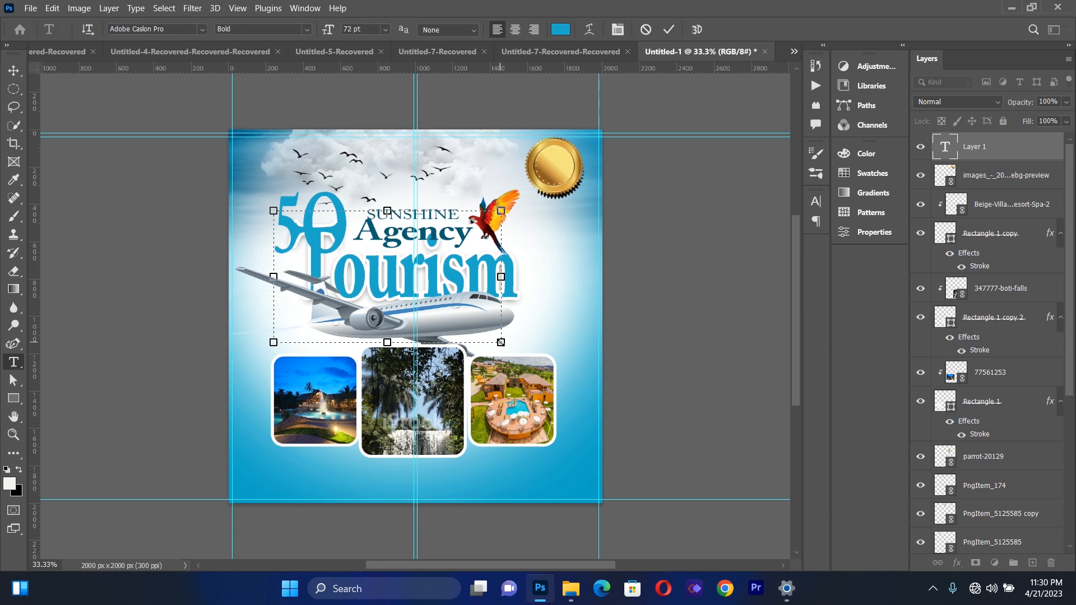
pyautogui.write('%')
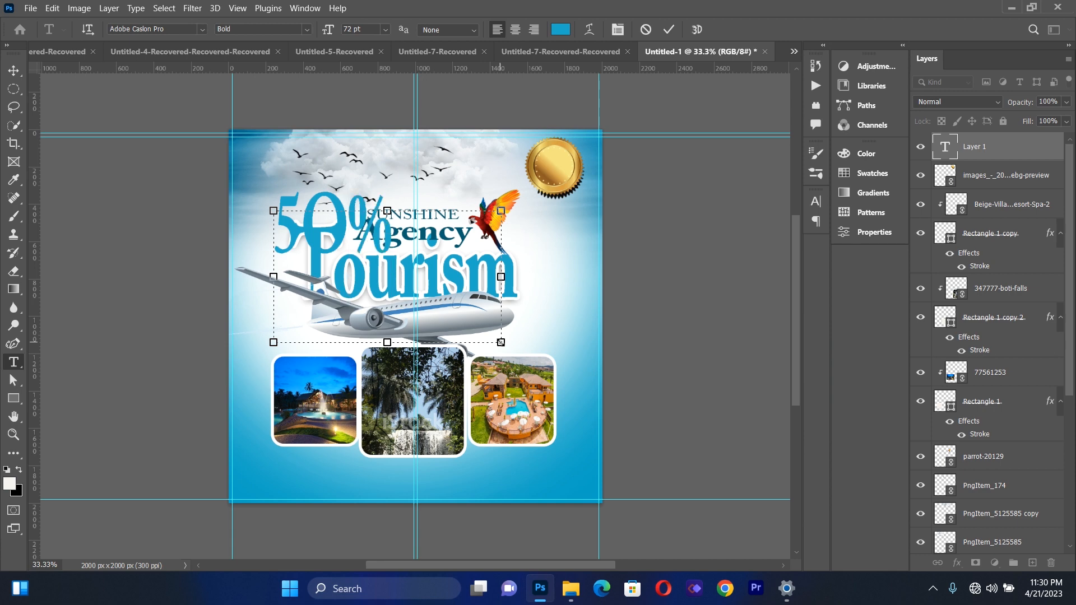
# Recolour the "50%" text dark brown, #3c2105, starting from a brown sampled from the gold seal
pyautogui.hotkey('ctrl', 'a')
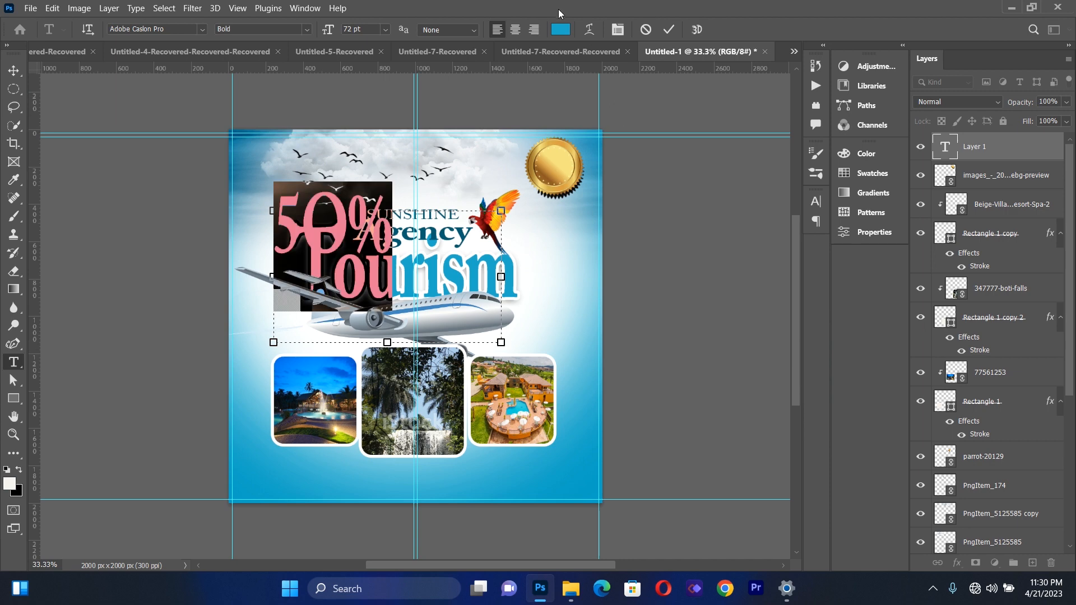
pyautogui.click(558, 30)
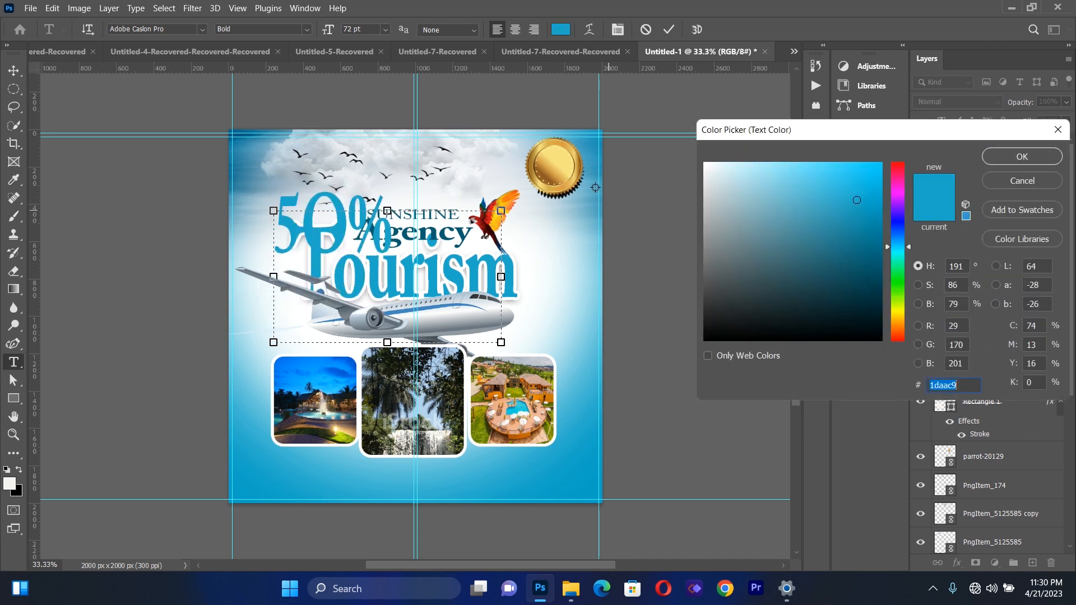
pyautogui.click(543, 174)
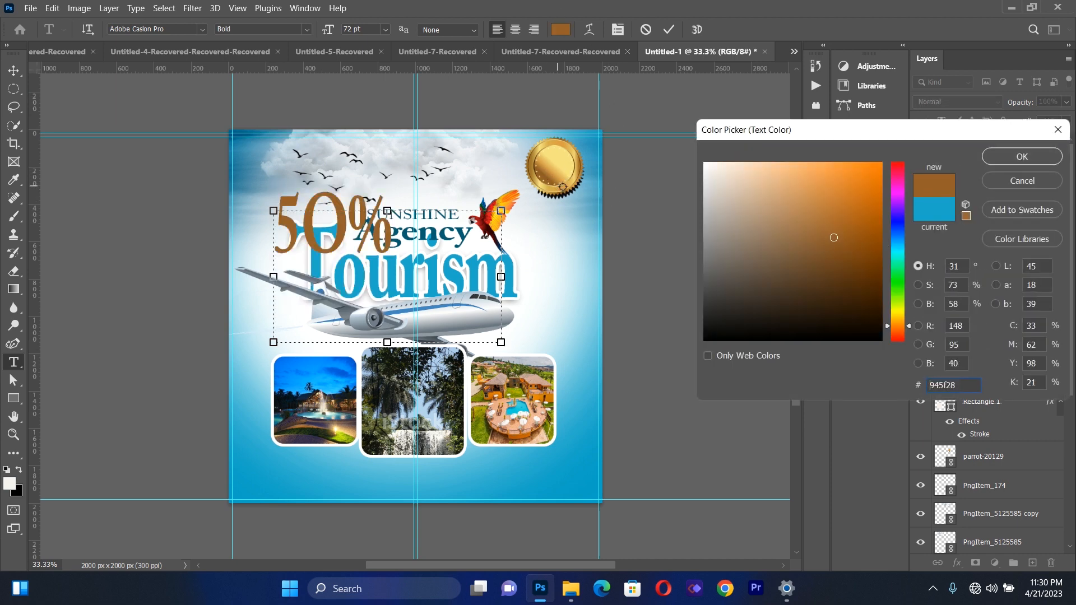
pyautogui.click(866, 299)
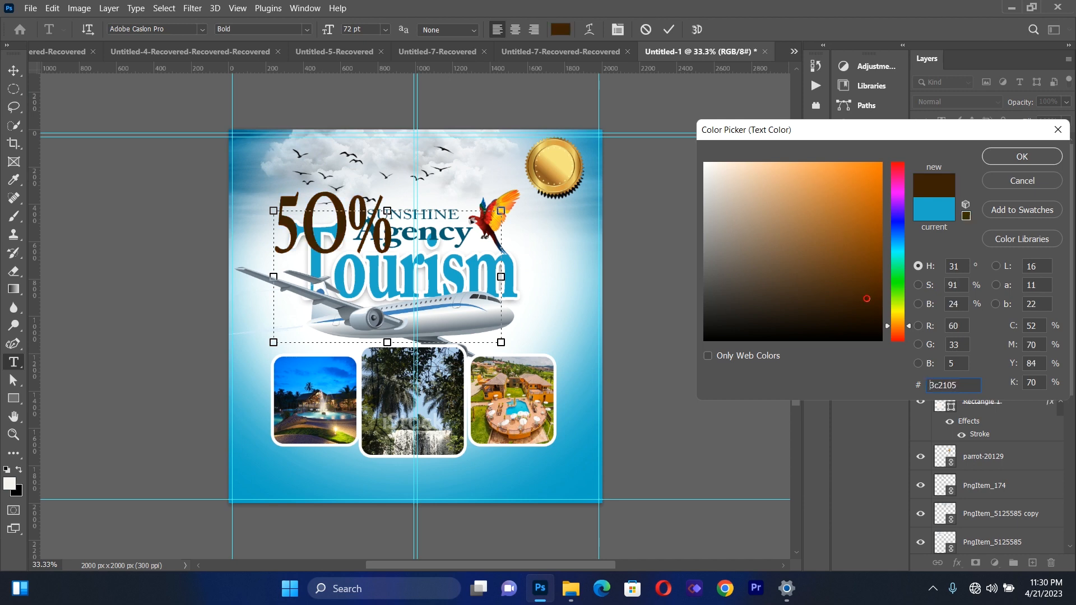
pyautogui.click(1008, 156)
# Scale the "50%" text to about 28% and centre it on the gold seal
pyautogui.click(14, 70)
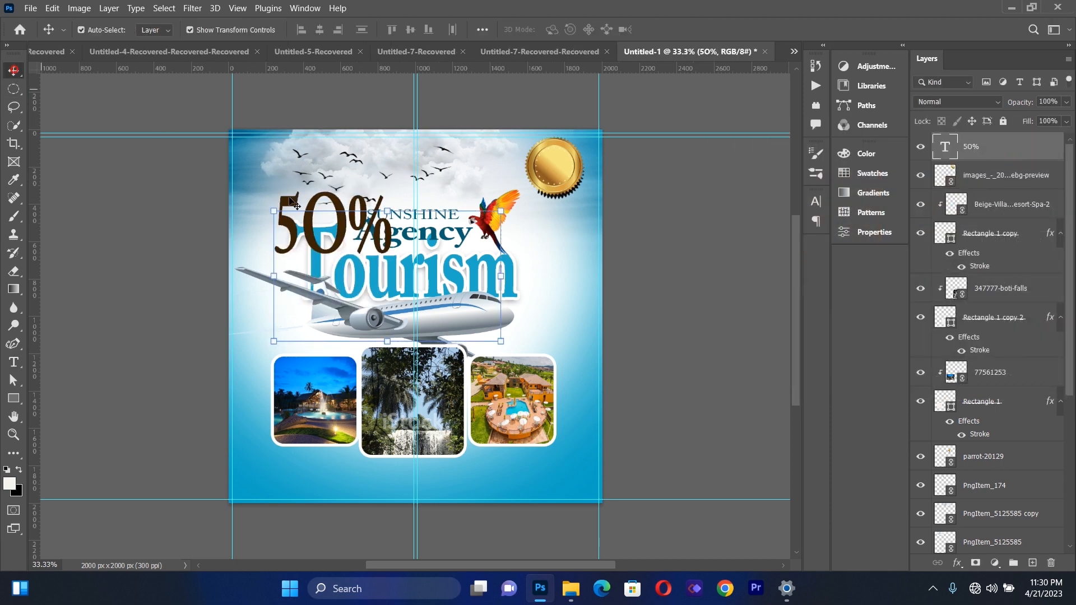
pyautogui.moveTo(277, 209); pyautogui.dragTo(556, 163)
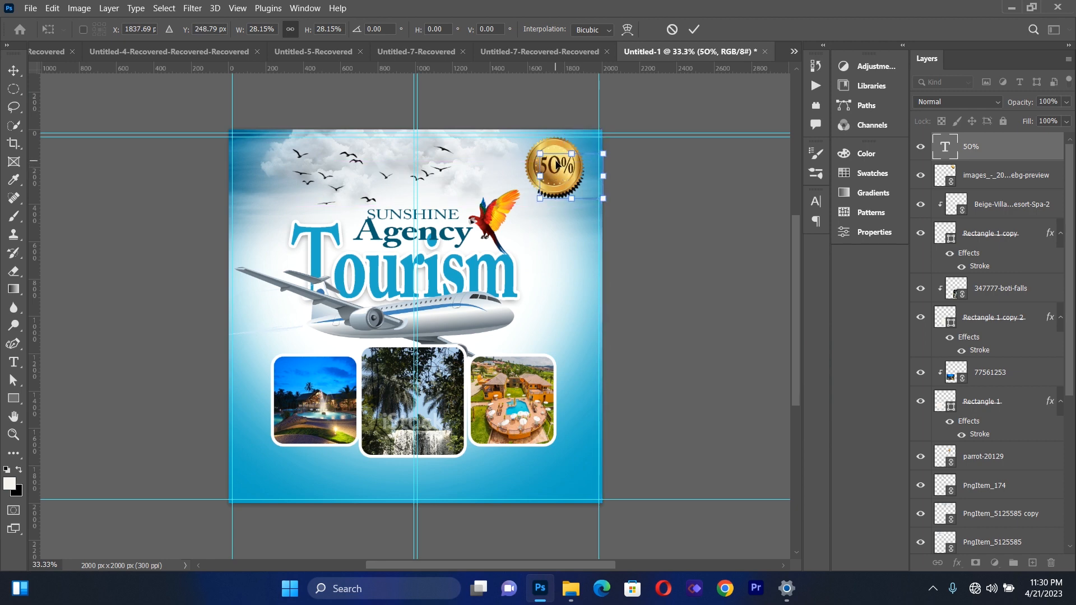
pyautogui.press('Right')
pyautogui.press('Up')
pyautogui.press('Right')
pyautogui.click(13, 70)
# Add a separate text box across the clouds and title area reading "OFF"
pyautogui.click(17, 365)
pyautogui.moveTo(305, 140); pyautogui.dragTo(502, 272)
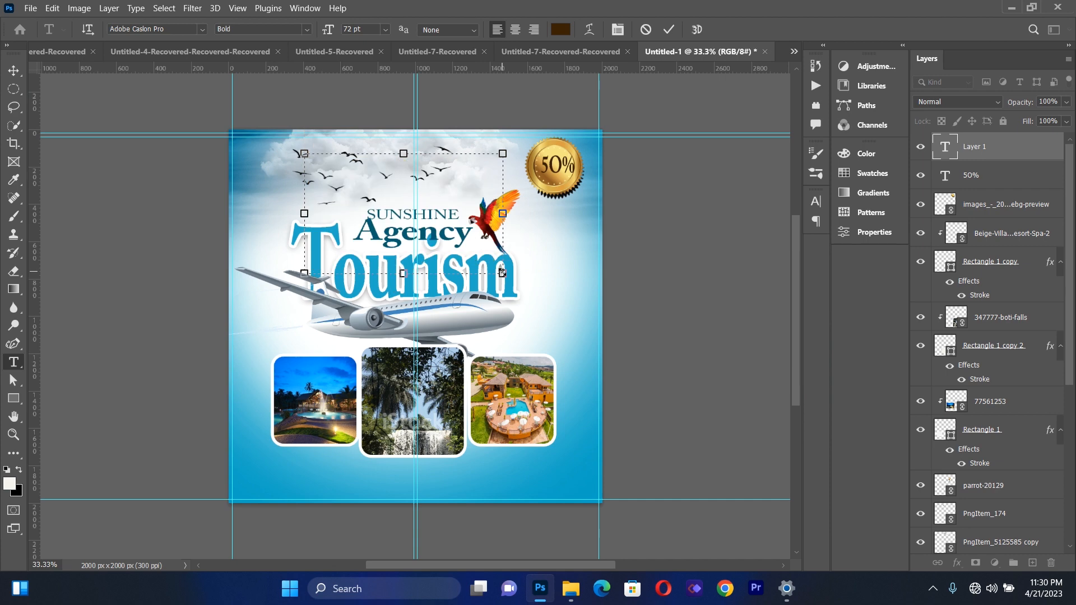
pyautogui.write('OFF')
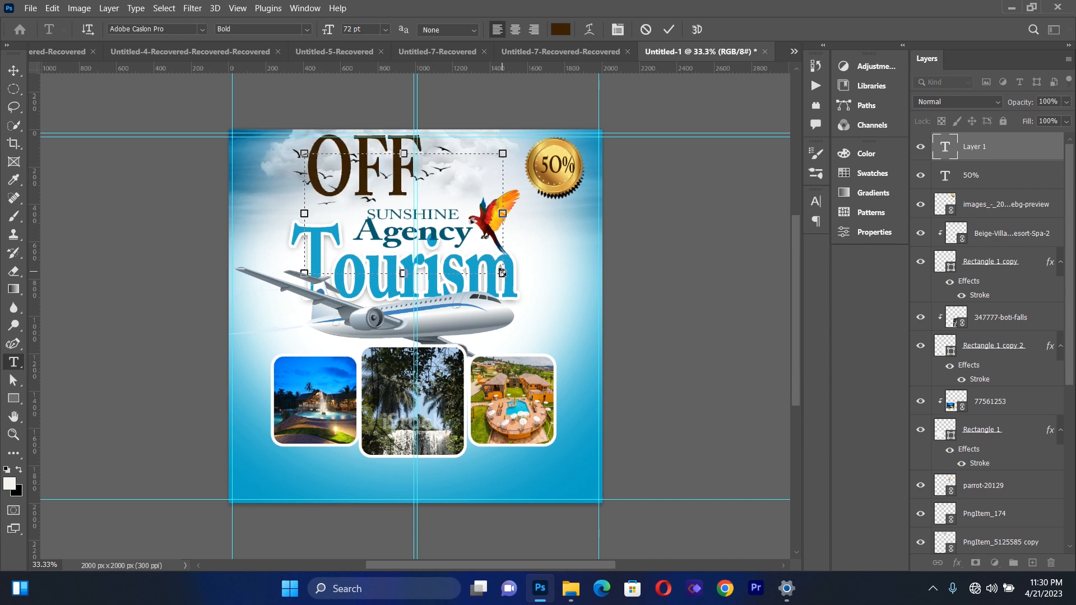
# Set the "OFF" text's vertical scale to 77% and its font style to Regular
pyautogui.hotkey('ctrl', 'a')
pyautogui.click(617, 29)
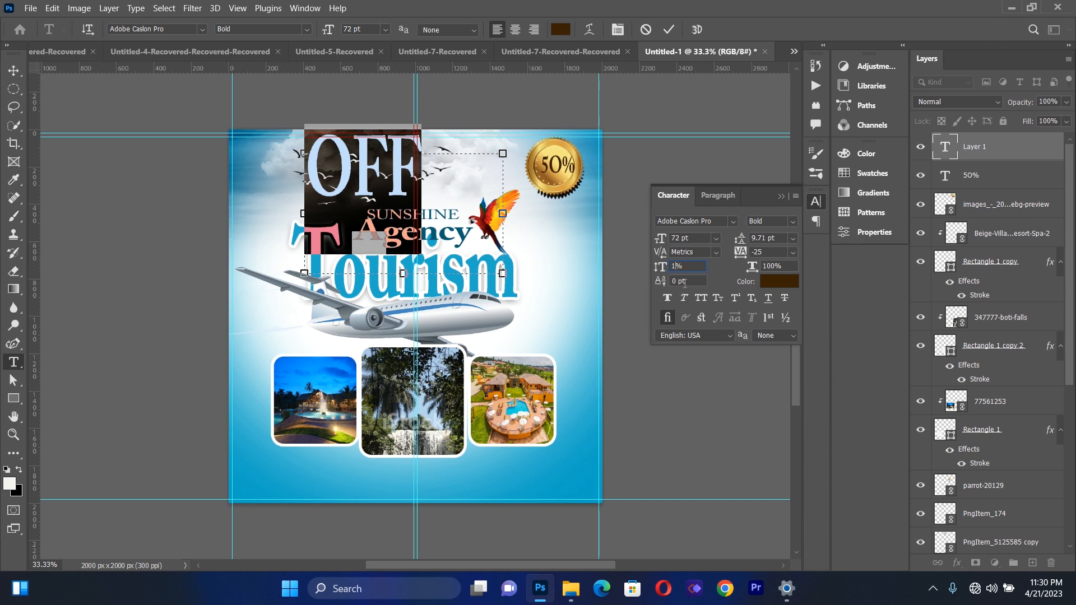
pyautogui.write('77')
pyautogui.press('Return')
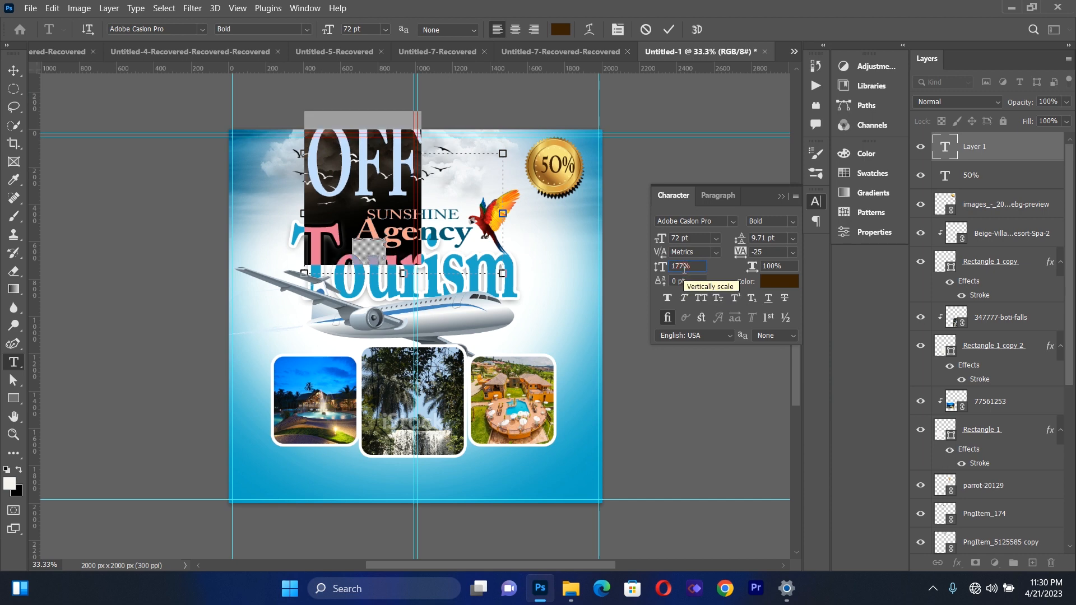
pyautogui.press('BackSpace')
pyautogui.press('BackSpace')
pyautogui.press('BackSpace')
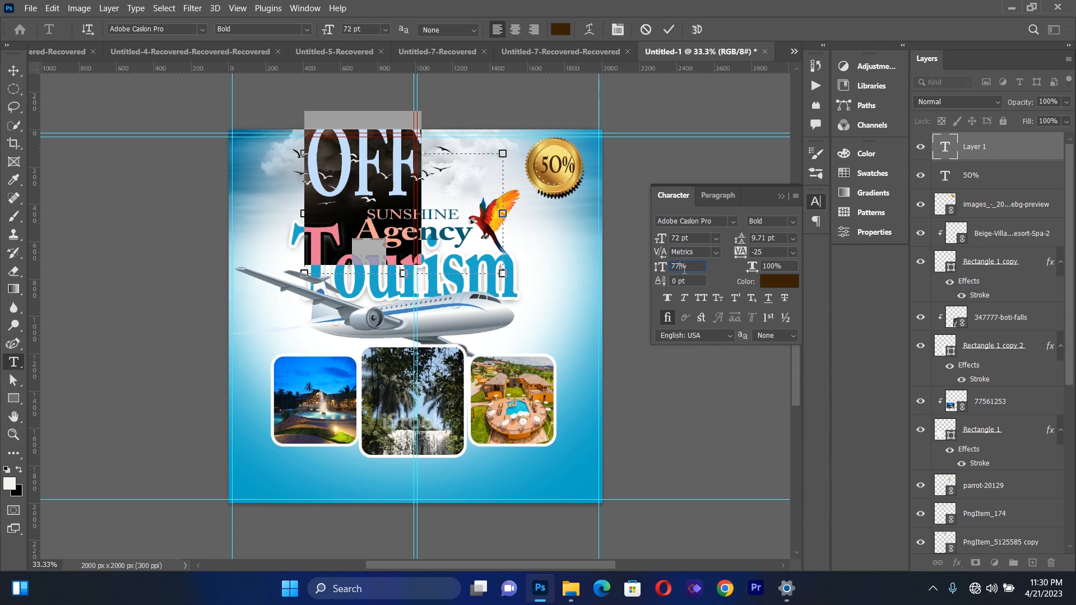
pyautogui.press('Return')
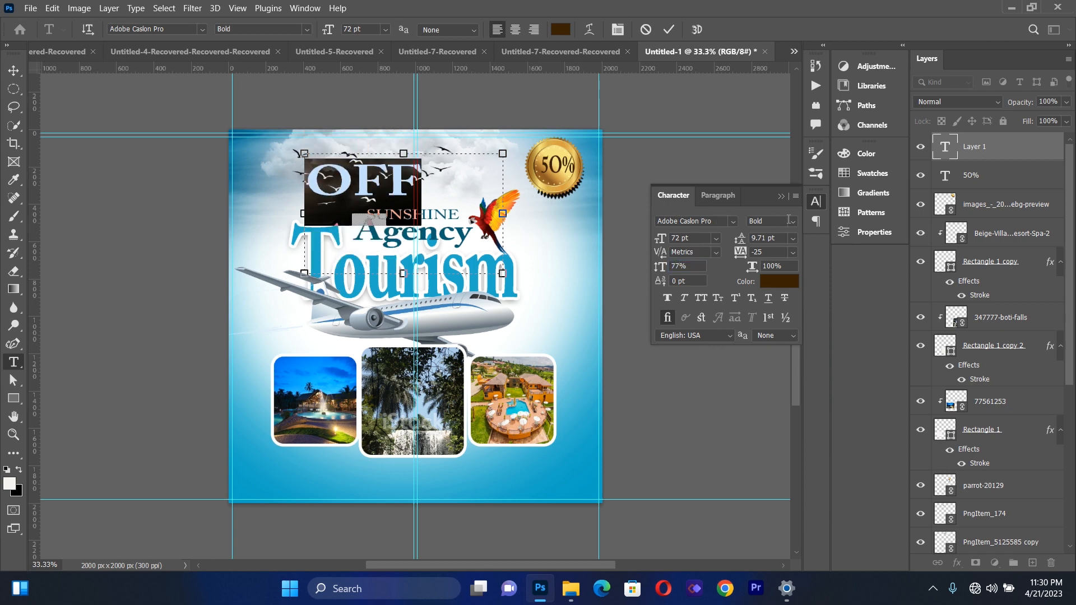
pyautogui.click(788, 220)
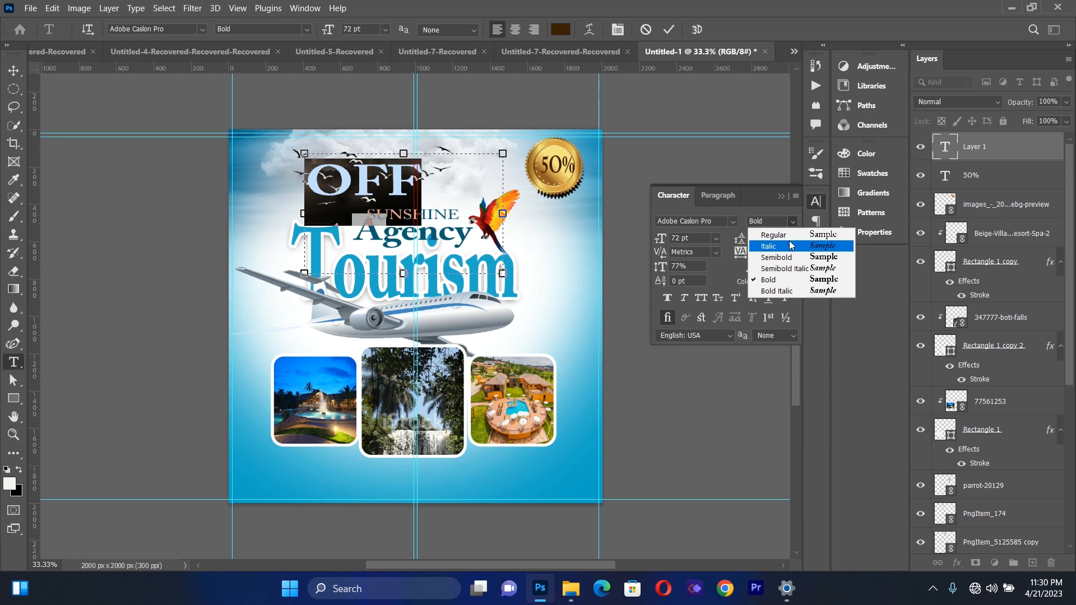
pyautogui.click(784, 234)
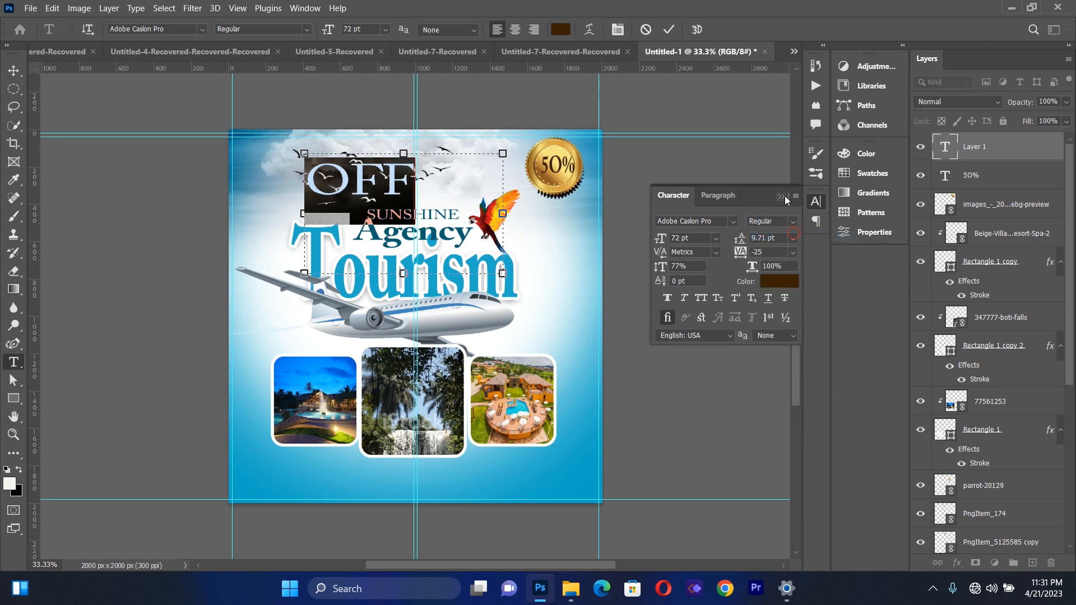
pyautogui.click(781, 196)
# Scale the "OFF" text to about 22% and position it beneath "50%" on the gold seal
pyautogui.click(14, 70)
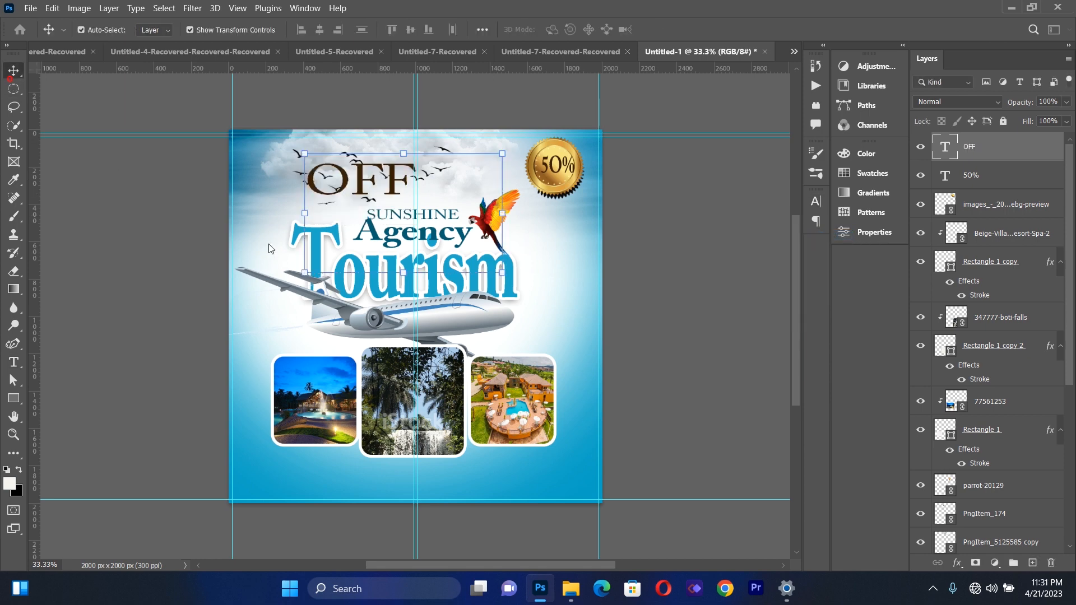
pyautogui.moveTo(499, 278); pyautogui.dragTo(554, 182)
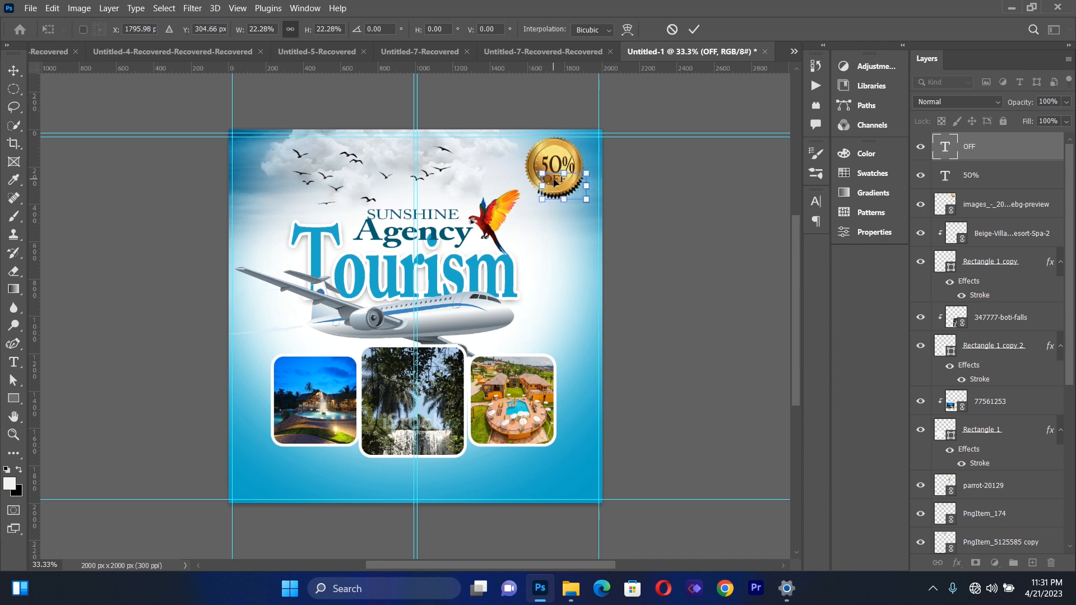
pyautogui.press('Right')
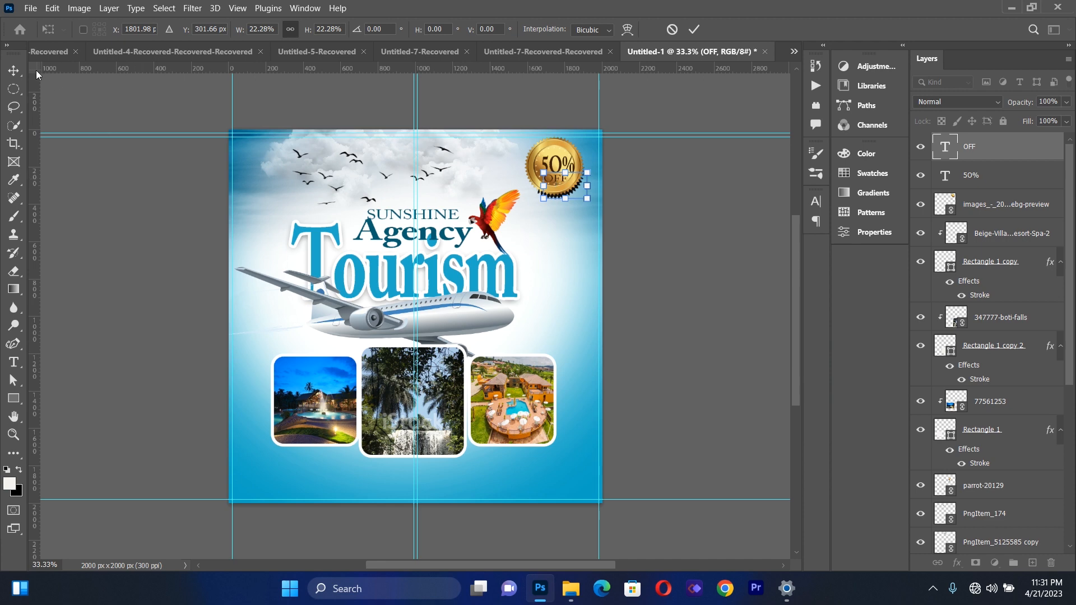
pyautogui.press('Return')
pyautogui.click(119, 357)
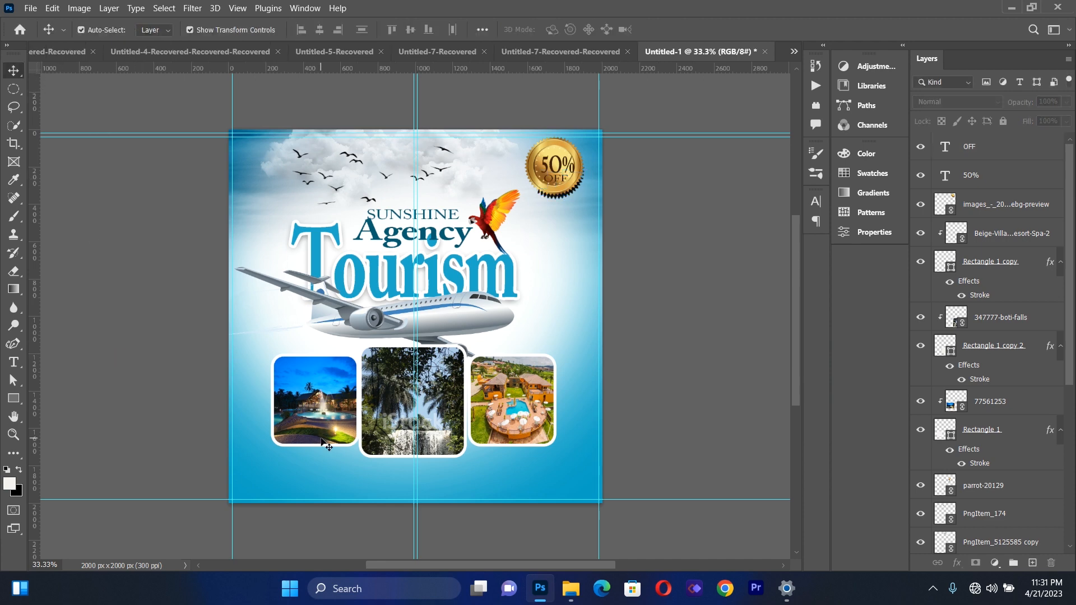
# Place the gold seal image into the flyer as a linked file
pyautogui.click(30, 8)
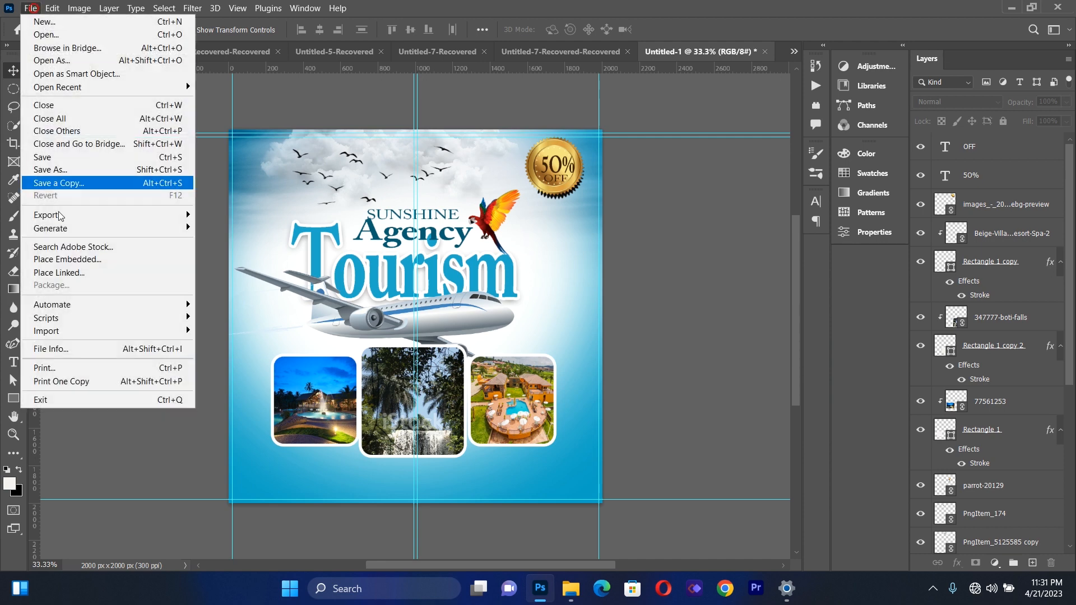
pyautogui.click(70, 273)
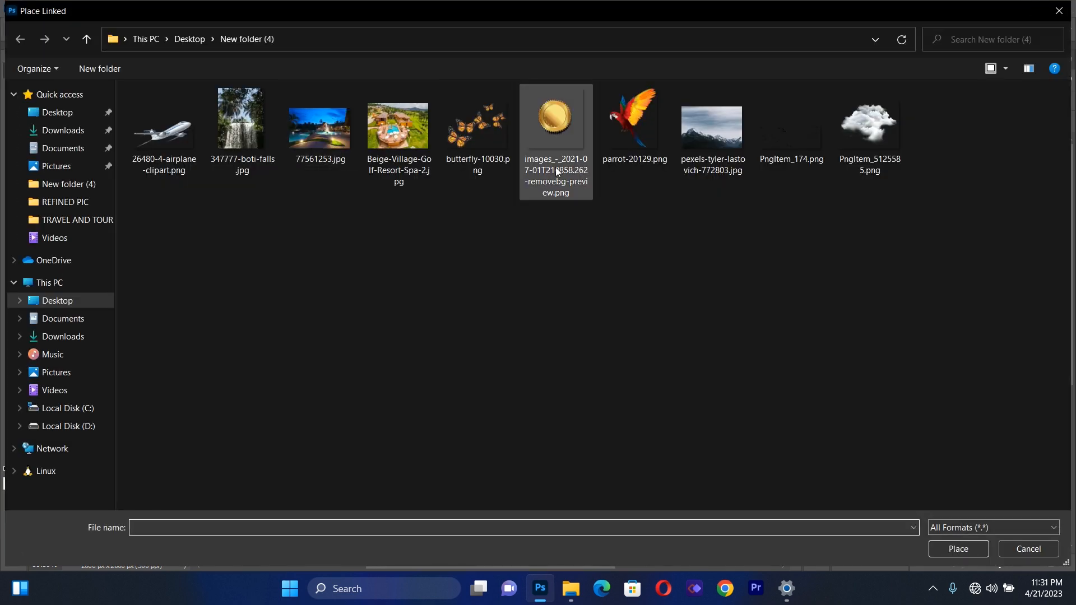
pyautogui.doubleClick(570, 103)
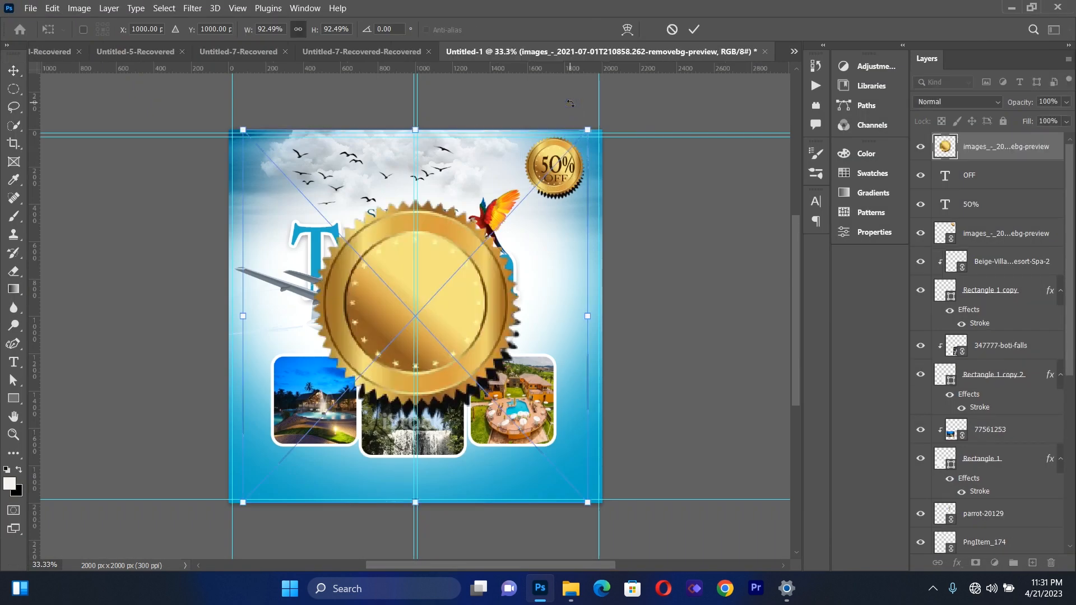
# Scale the new gold seal to about 21% and position it over the lower right corner of the left photo
pyautogui.moveTo(575, 155); pyautogui.dragTo(354, 428)
pyautogui.moveTo(389, 468); pyautogui.dragTo(397, 476)
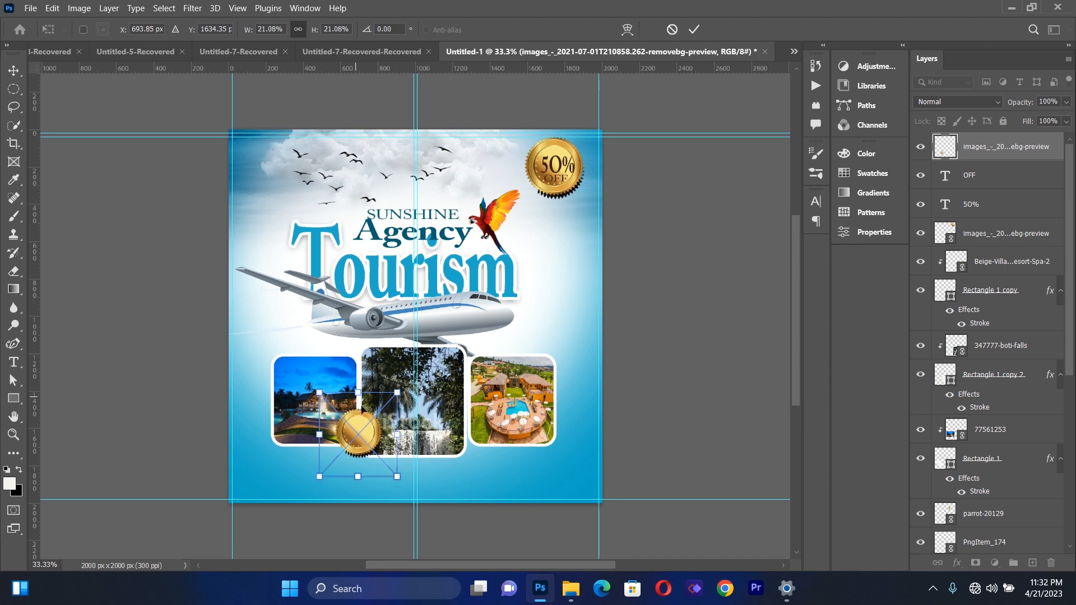
pyautogui.moveTo(366, 428); pyautogui.dragTo(366, 426)
pyautogui.click(10, 65)
pyautogui.click(175, 400)
pyautogui.click(371, 440)
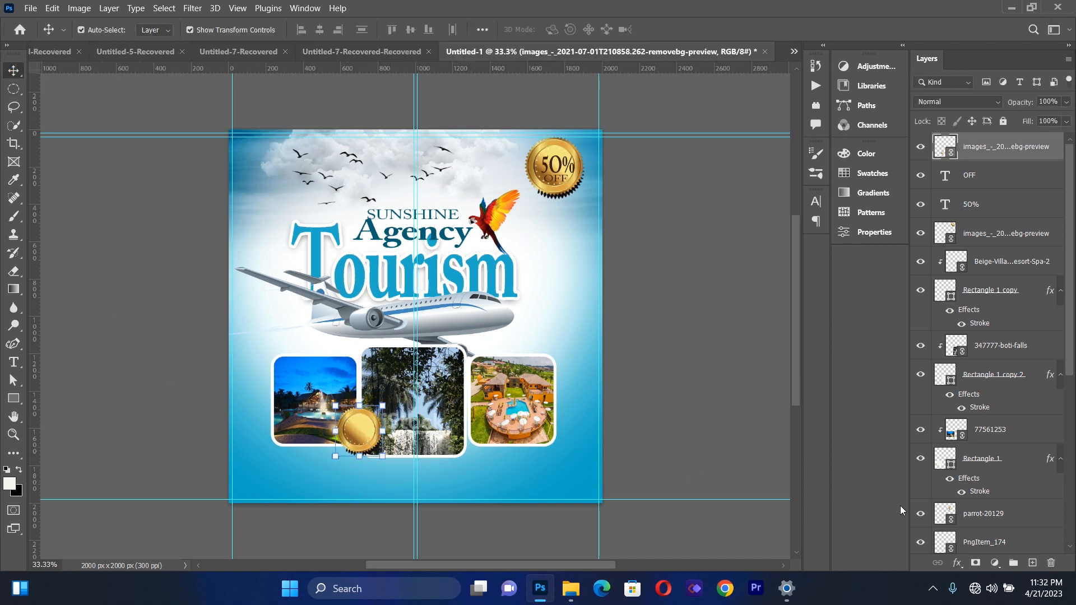
# Clip a Hue/Saturation adjustment to the small seal with hue -49 and saturation +49
pyautogui.click(995, 562)
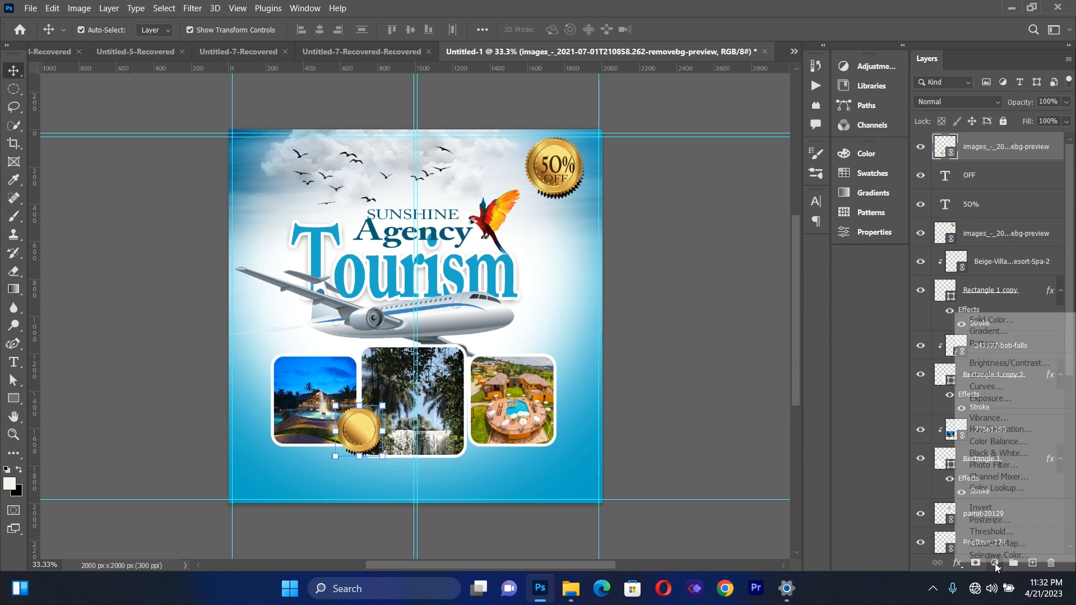
pyautogui.click(994, 430)
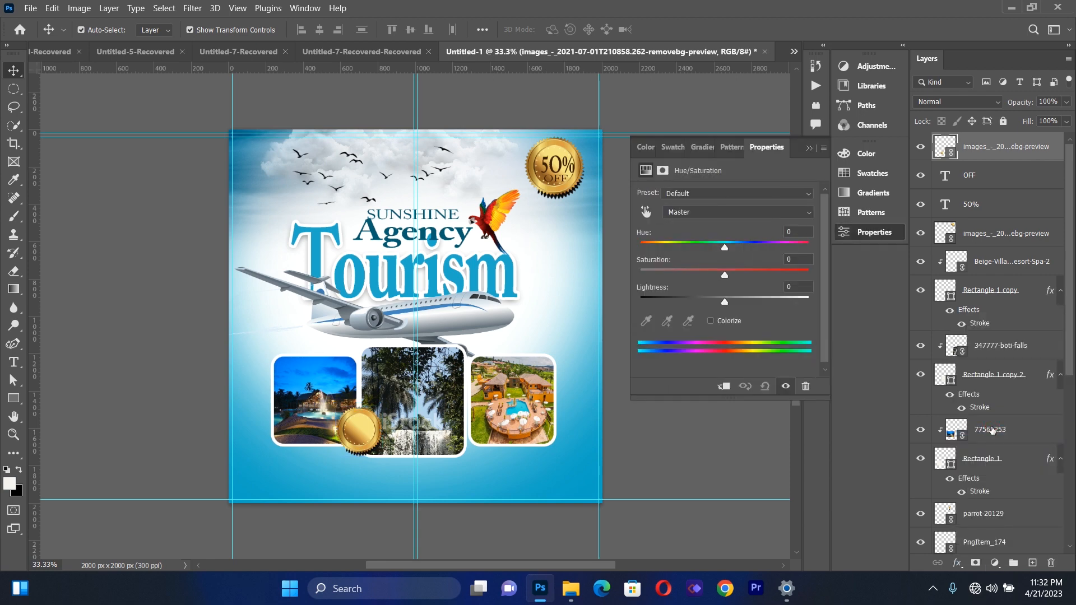
pyautogui.click(724, 387)
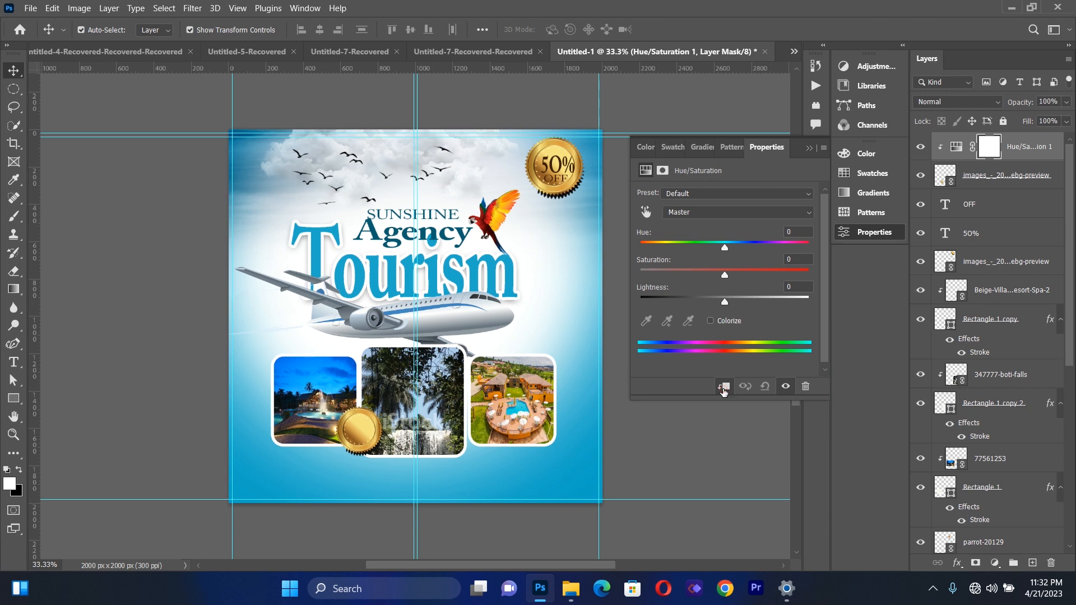
pyautogui.moveTo(726, 251); pyautogui.dragTo(701, 258)
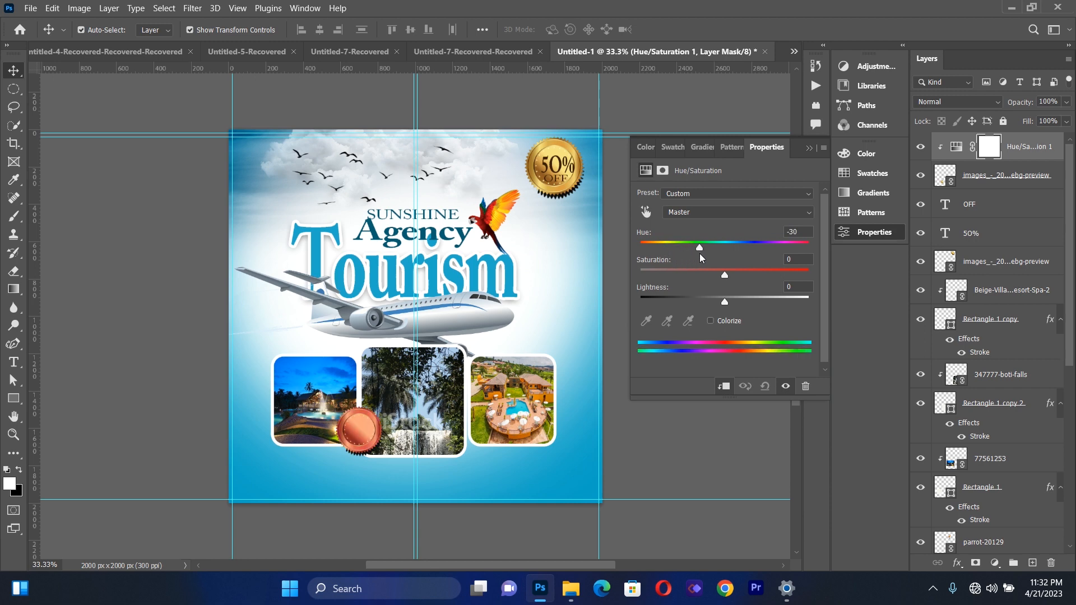
pyautogui.moveTo(731, 275); pyautogui.dragTo(758, 274)
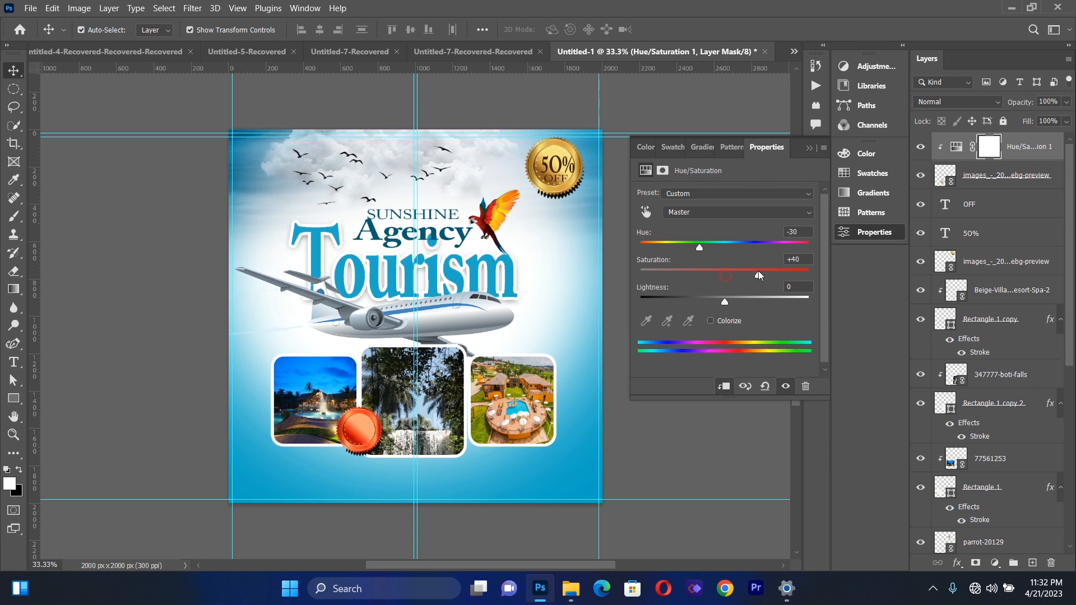
pyautogui.moveTo(700, 252); pyautogui.dragTo(688, 251)
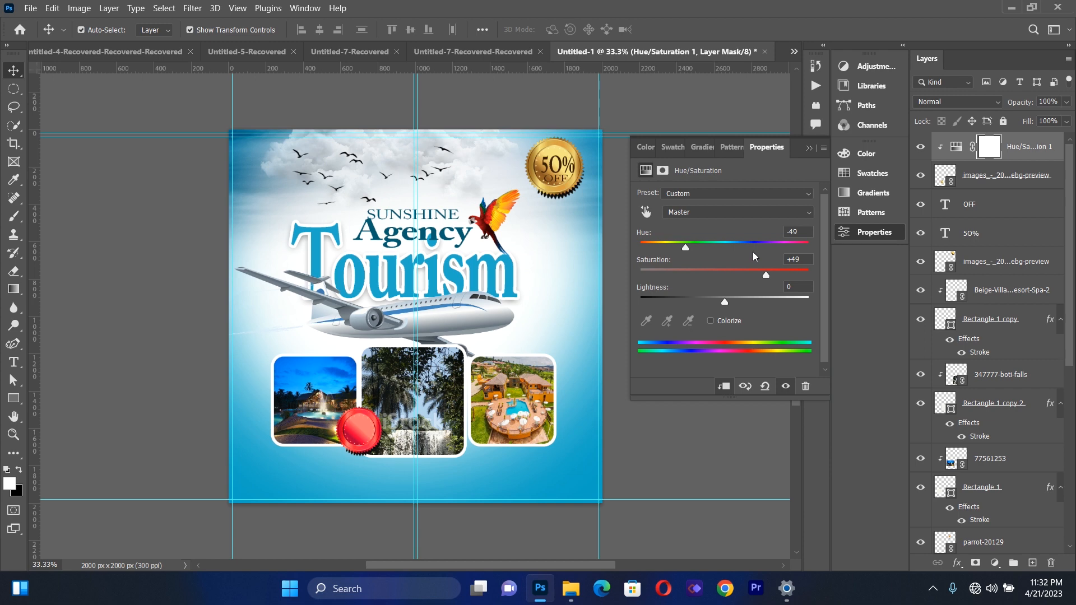
pyautogui.click(809, 149)
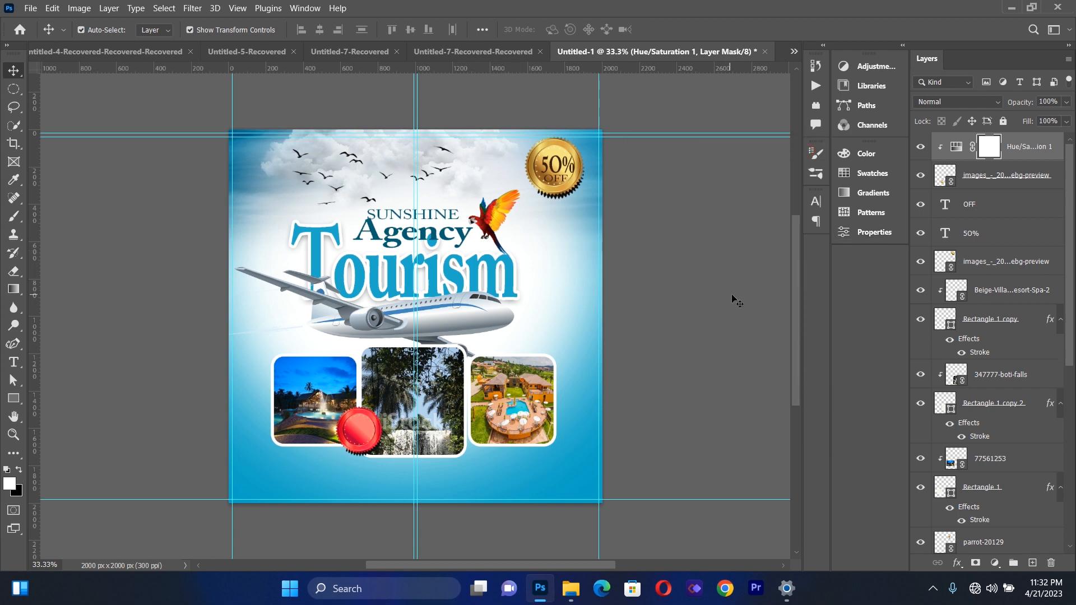
# Convert the small seal and its Hue/Saturation adjustment into a single smart object
pyautogui.click(1026, 155)
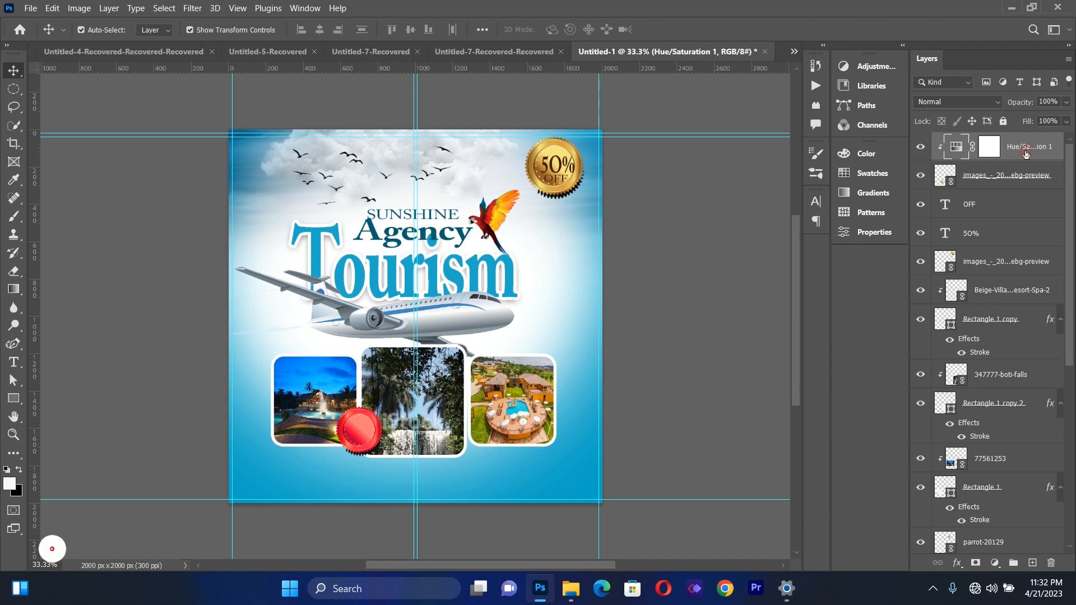
pyautogui.click(1015, 180)
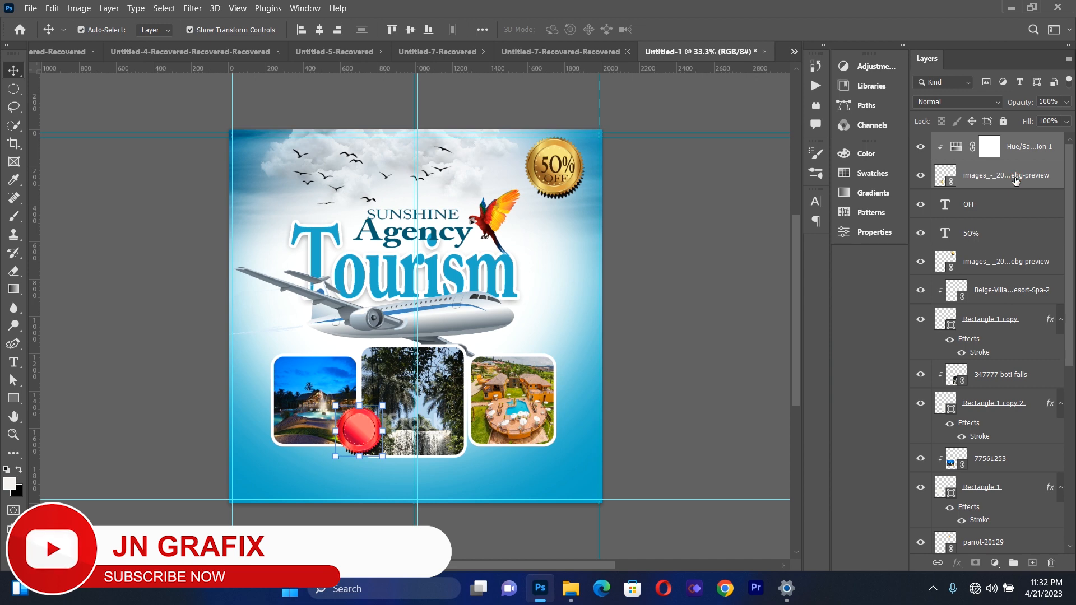
pyautogui.rightClick(1014, 179)
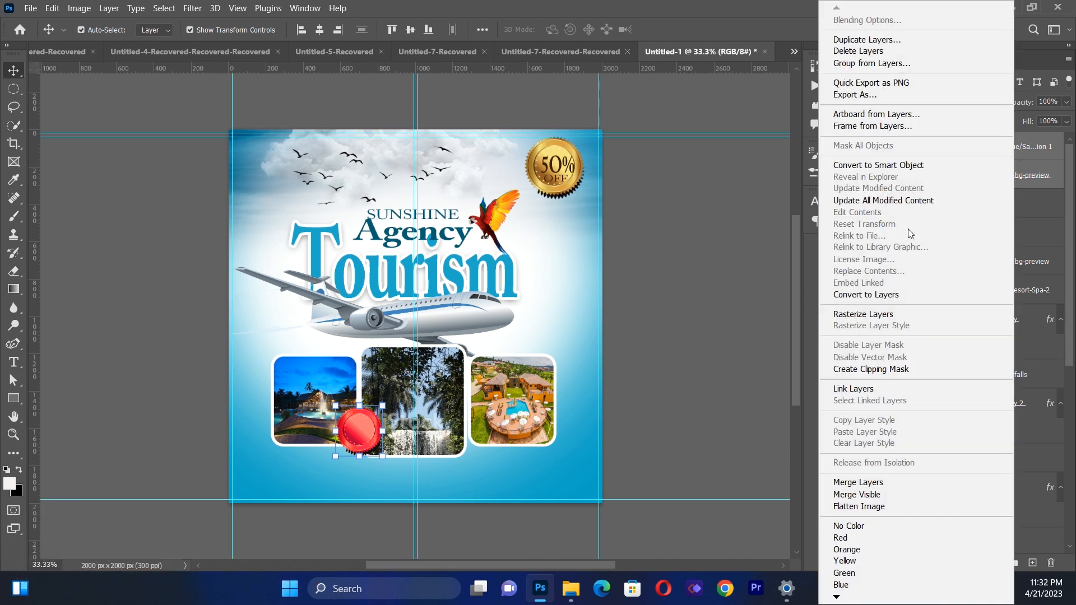
pyautogui.click(884, 166)
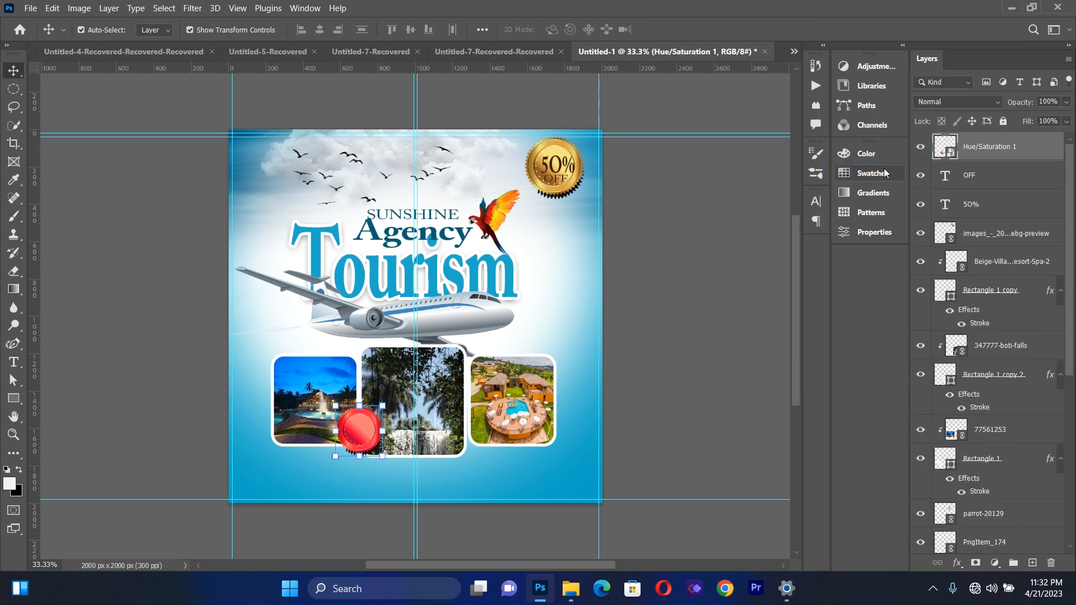
pyautogui.click(985, 154)
pyautogui.doubleClick(984, 154)
# Duplicate the red seal twice and place the copies over the lower right corners of the centre and right photos
pyautogui.click(354, 443)
pyautogui.hotkey('ctrl', 'j')
pyautogui.hotkey('ctrl', 'j')
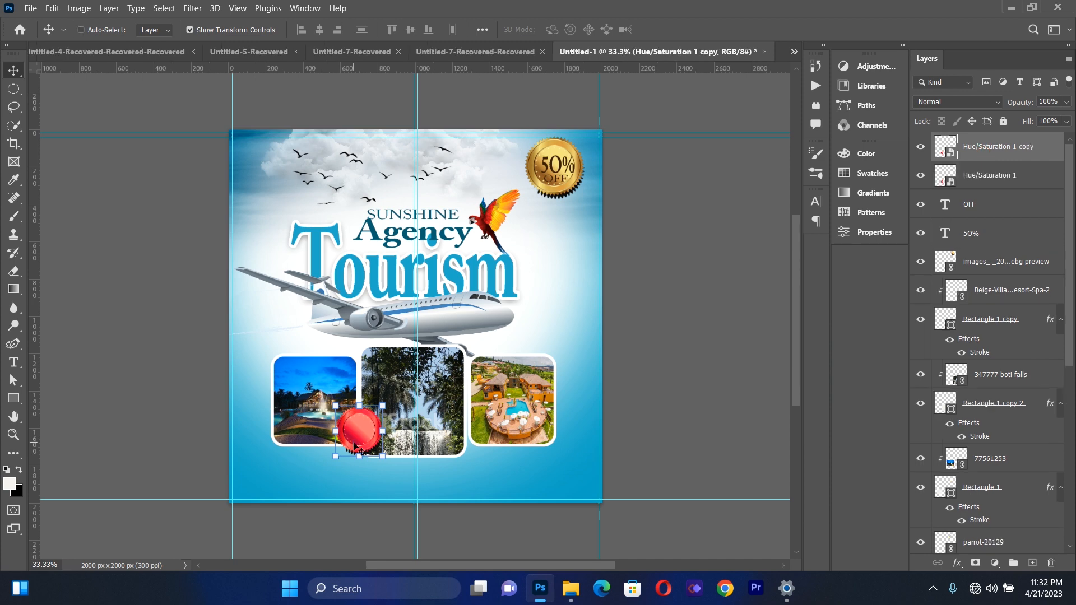
pyautogui.moveTo(354, 446); pyautogui.dragTo(455, 443)
pyautogui.moveTo(367, 437); pyautogui.dragTo(556, 438)
pyautogui.moveTo(461, 437); pyautogui.dragTo(461, 440)
pyautogui.moveTo(461, 438); pyautogui.dragTo(462, 439)
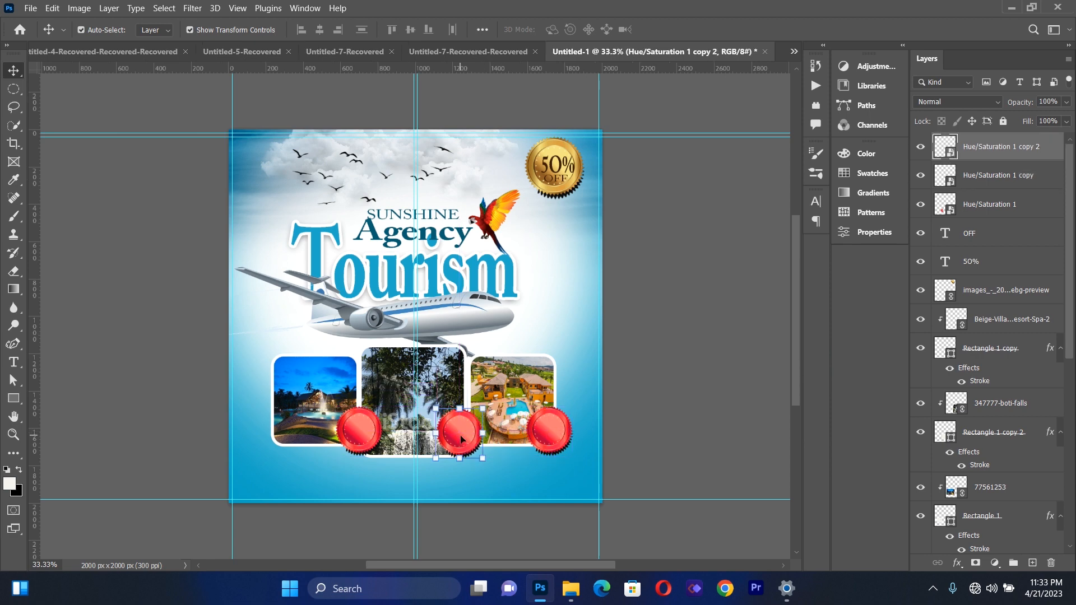
pyautogui.click(666, 367)
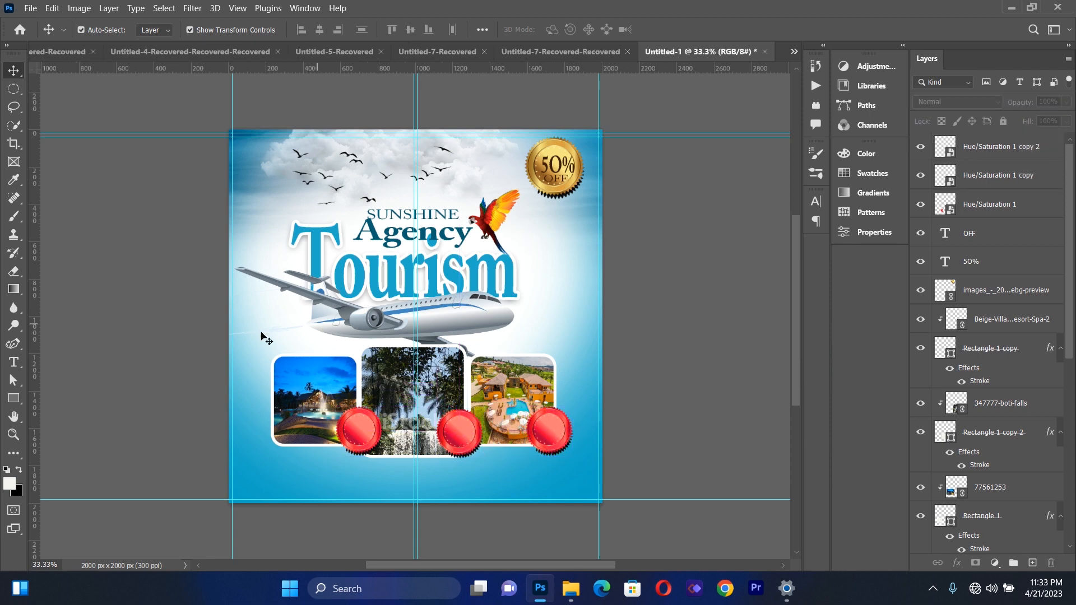
# Add a text box across the title area and airplane reading "50"
pyautogui.click(13, 362)
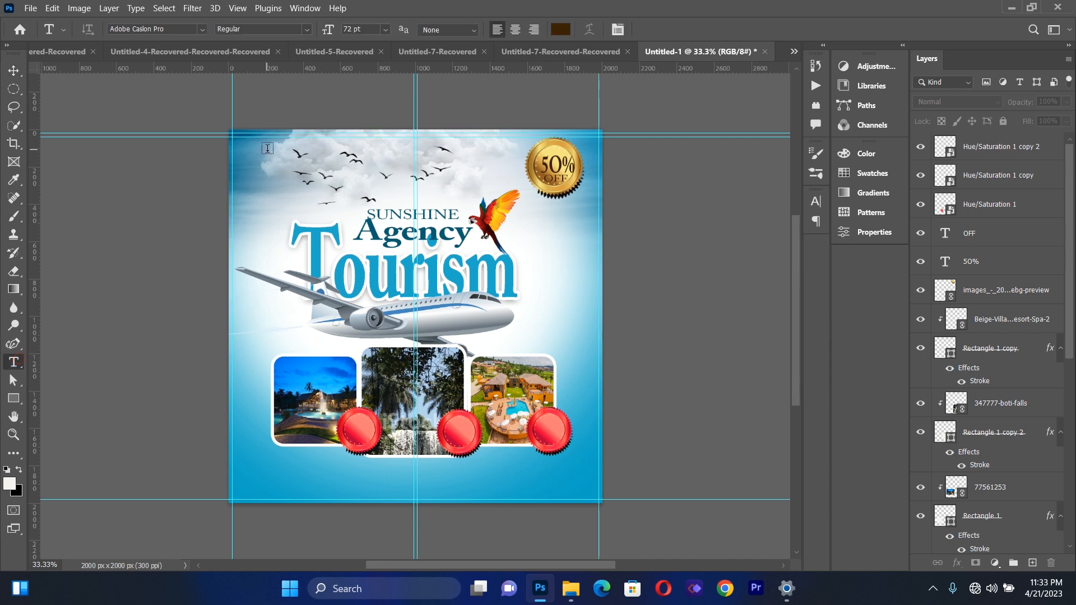
pyautogui.moveTo(274, 200); pyautogui.dragTo(503, 346)
pyautogui.write('50')
# Change the "50" text's font to Roboto and add a "$" in front of the number
pyautogui.hotkey('ctrl', 'a')
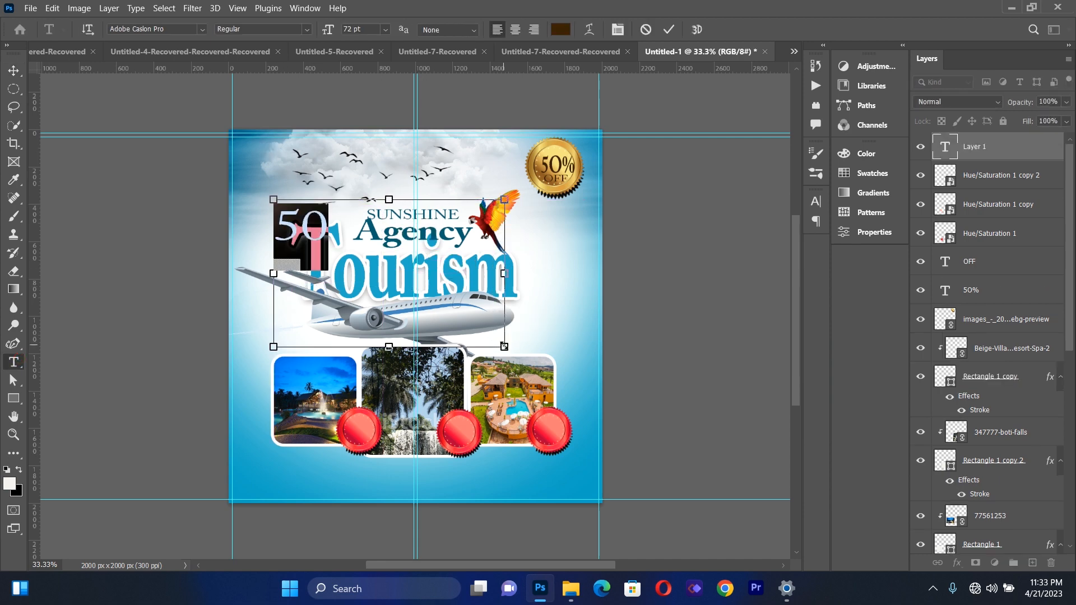
pyautogui.click(203, 32)
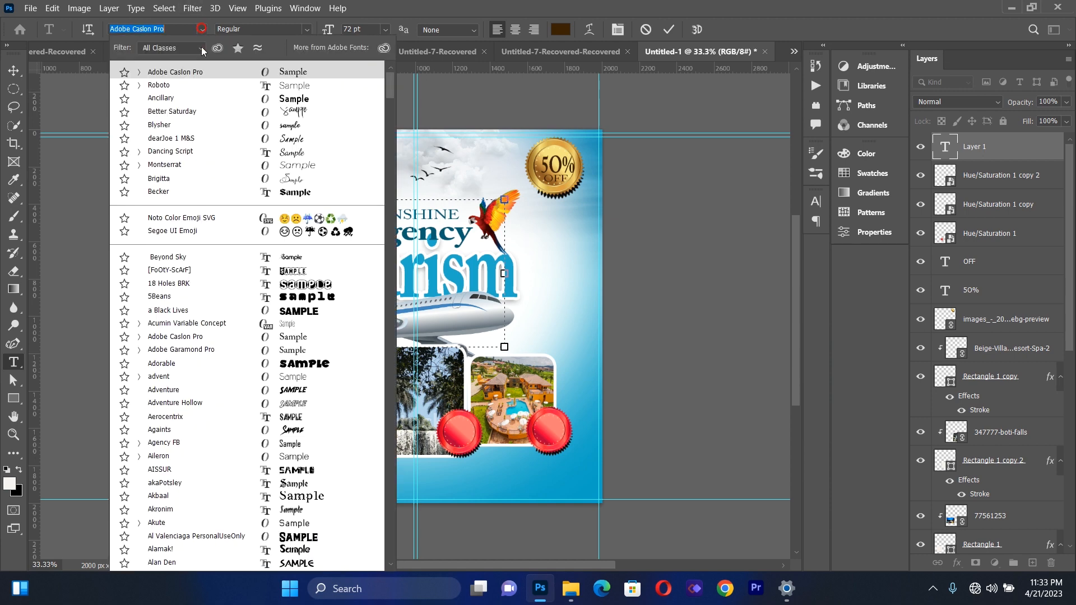
pyautogui.click(192, 87)
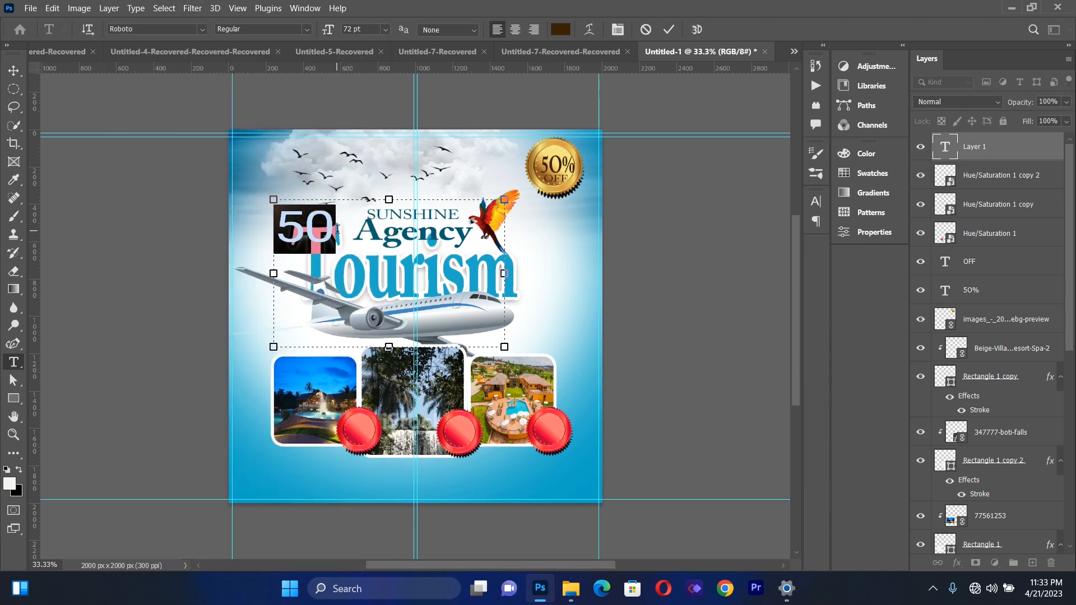
pyautogui.click(284, 225)
pyautogui.write('$')
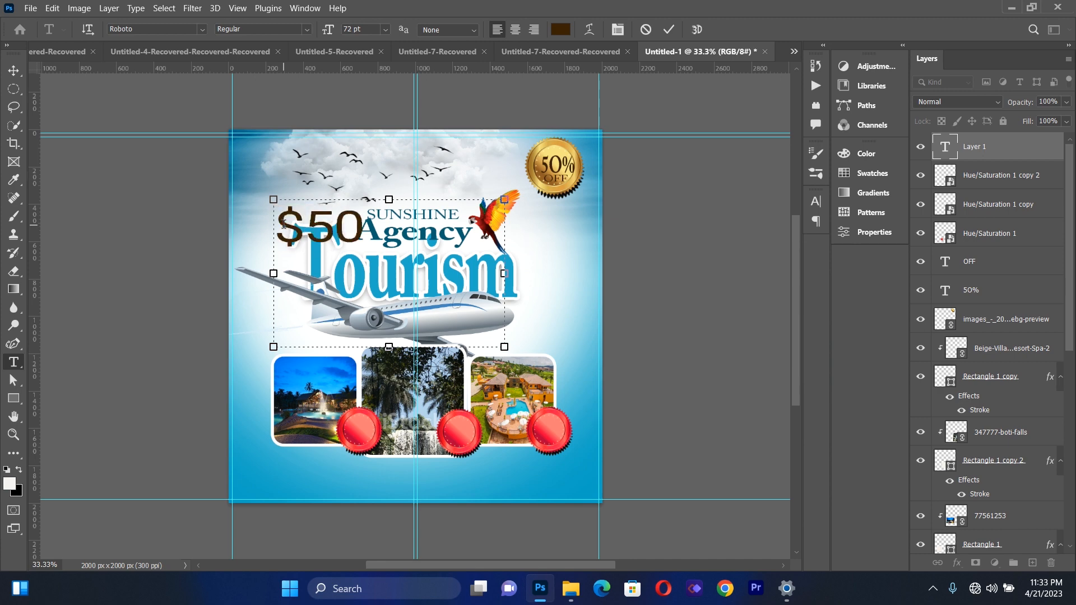
# Set the "$50" text's font style to Medium and its colour to white
pyautogui.hotkey('ctrl', 'a')
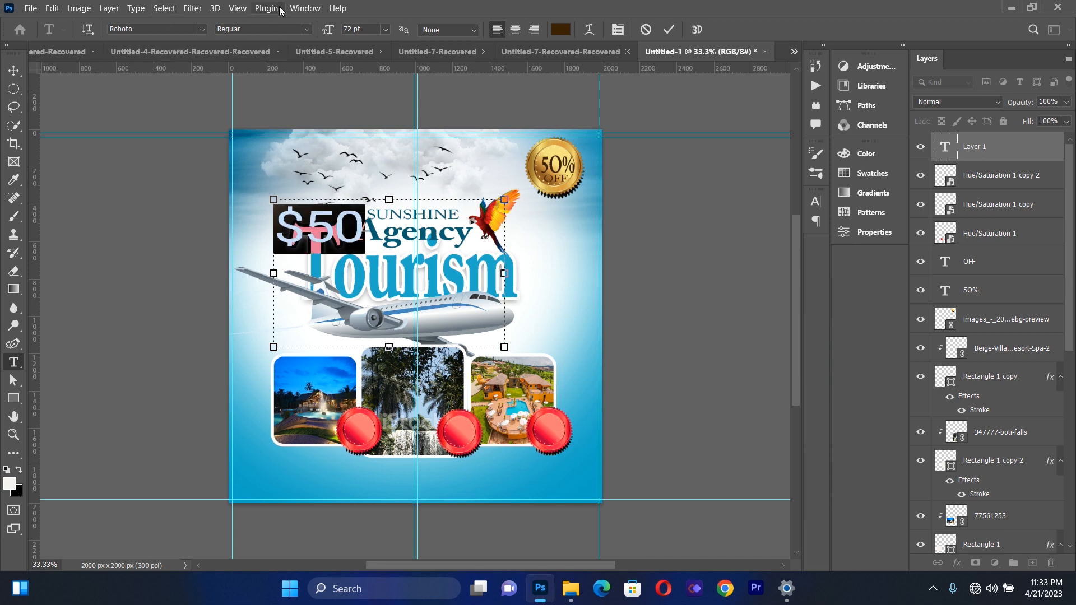
pyautogui.click(304, 29)
pyautogui.click(241, 99)
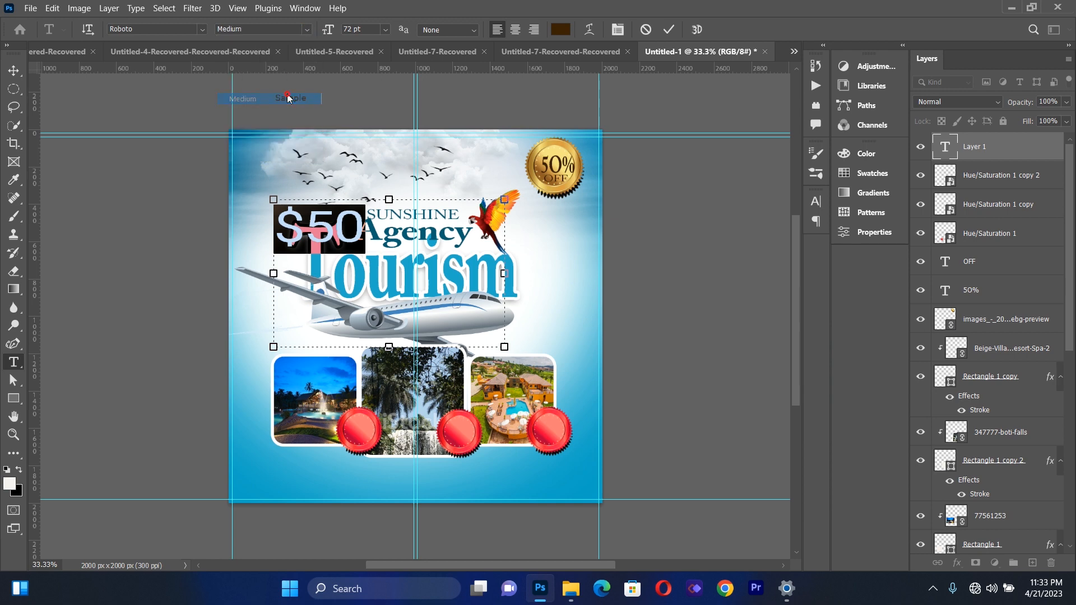
pyautogui.click(560, 29)
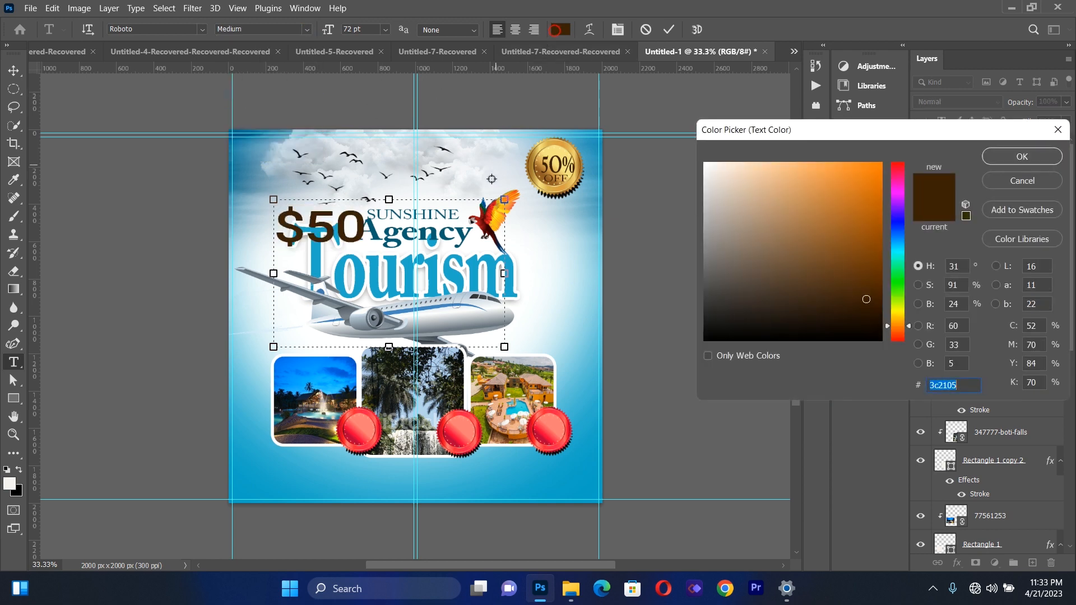
pyautogui.click(492, 179)
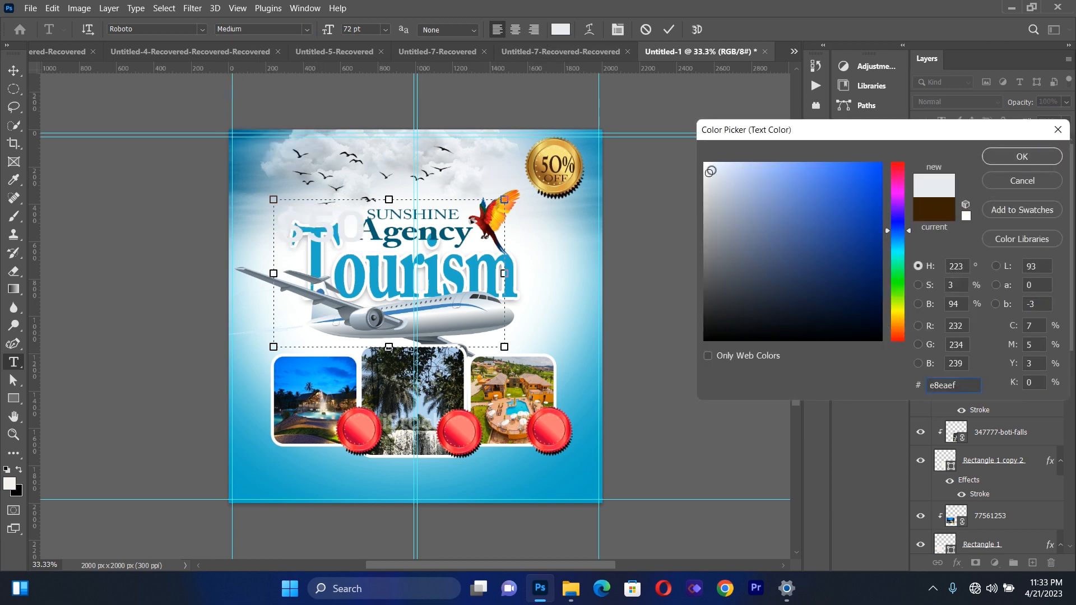
pyautogui.click(1021, 156)
pyautogui.hotkey('ctrl', 'a')
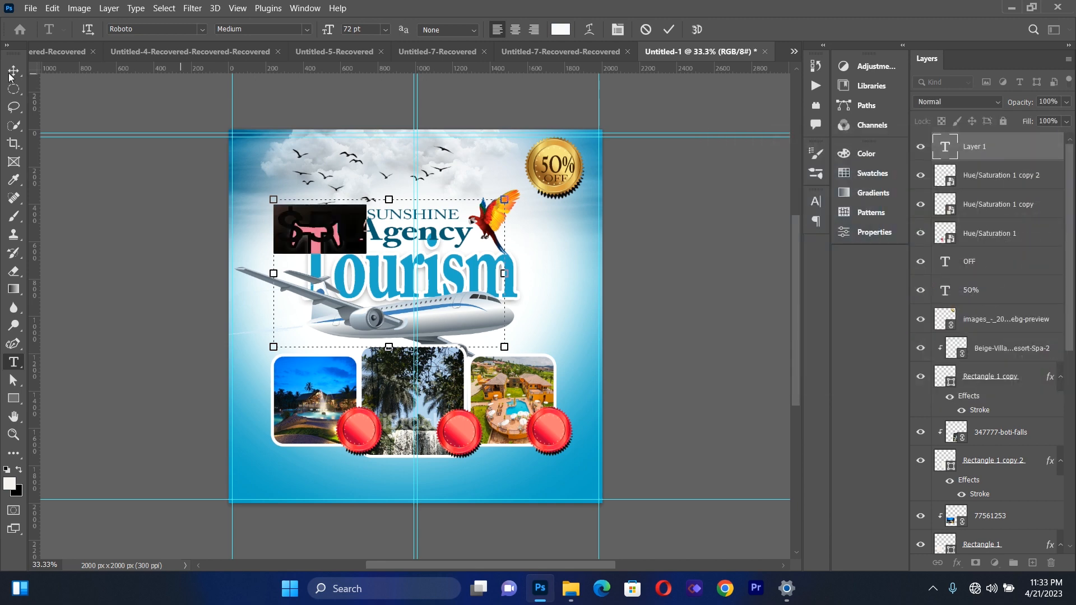
# Scale the "$50" text to about 32% and centre it on the left red seal
pyautogui.click(14, 70)
pyautogui.hotkey('ctrl', 't')
pyautogui.moveTo(490, 342); pyautogui.dragTo(335, 255)
pyautogui.moveTo(291, 209); pyautogui.dragTo(363, 432)
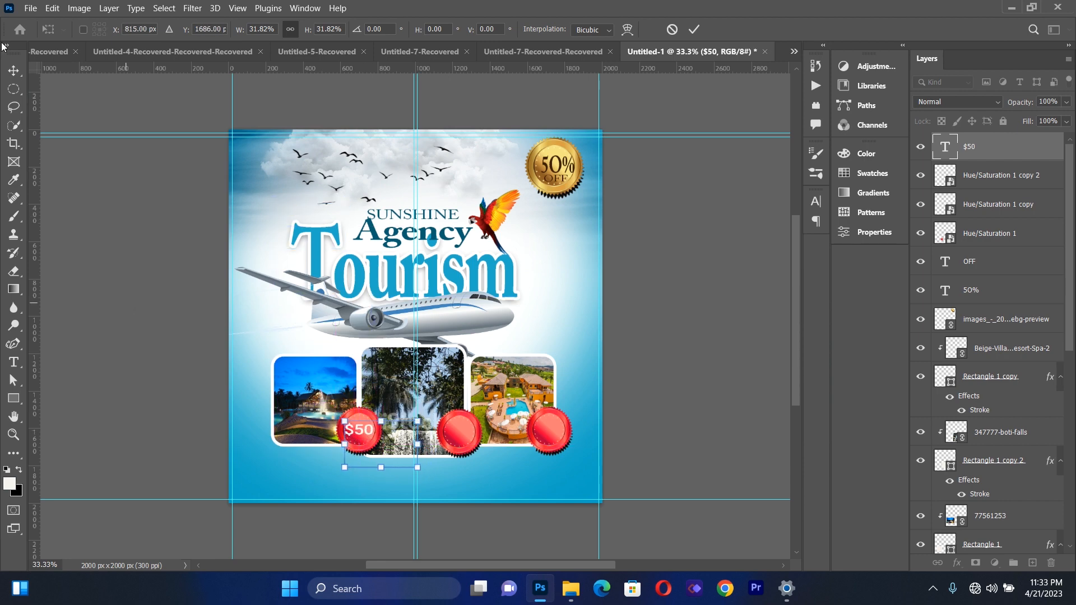
pyautogui.click(16, 66)
pyautogui.click(110, 311)
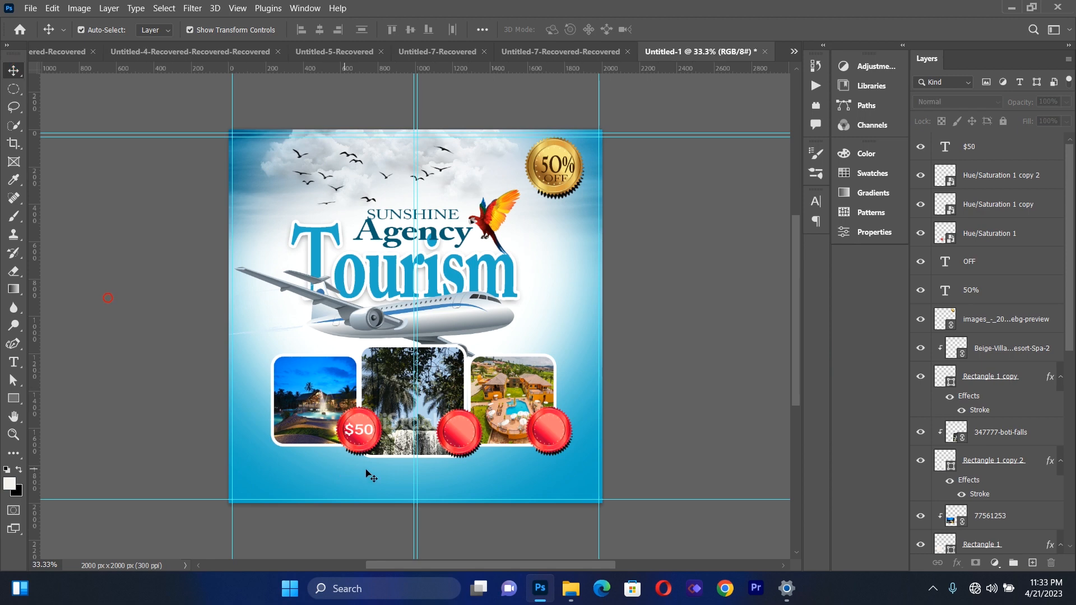
# Copy the "$50" text onto the centre red seal, change it to "$70" and nudge it slightly upward
pyautogui.click(363, 435)
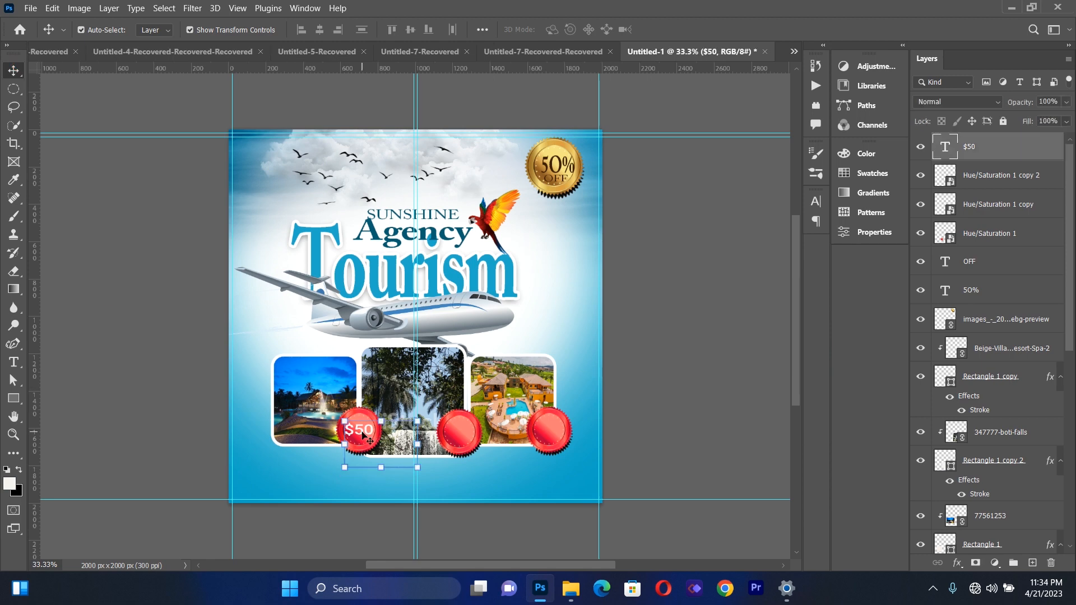
pyautogui.moveTo(363, 435); pyautogui.dragTo(465, 444)
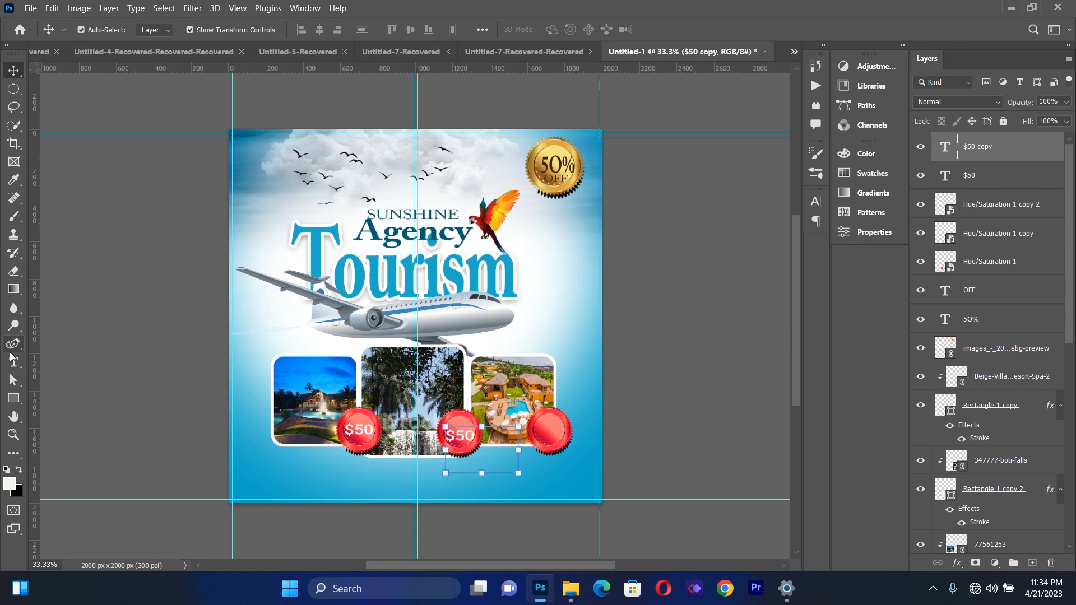
pyautogui.click(14, 363)
pyautogui.click(468, 456)
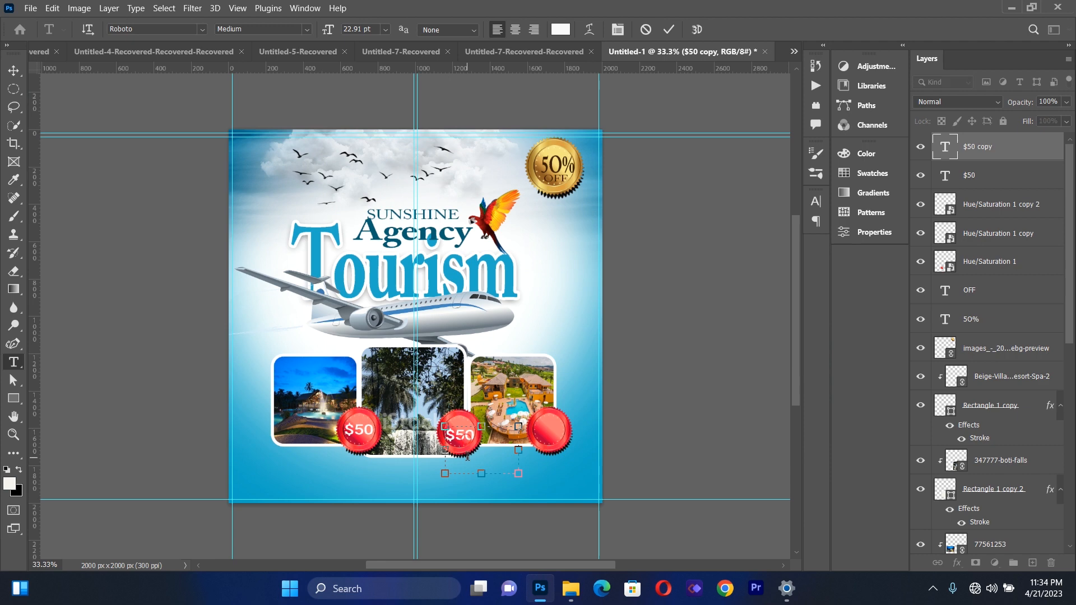
pyautogui.write('7')
pyautogui.click(16, 71)
pyautogui.press('Up')
pyautogui.press('Up')
pyautogui.press('Up')
pyautogui.press('Up')
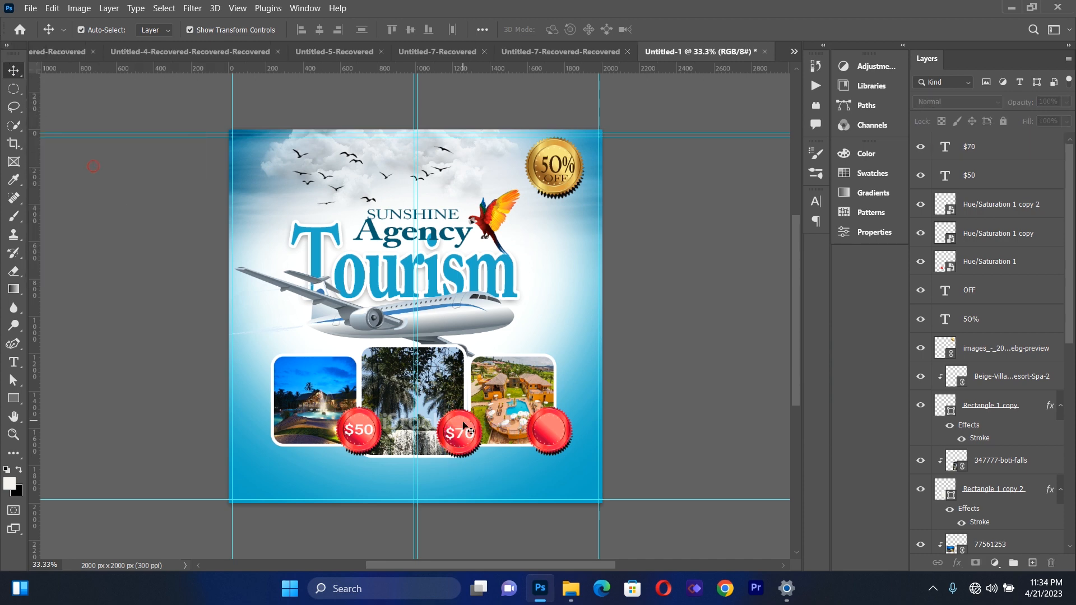
# Copy the "$70" text onto the right red seal and open the copy for editing
pyautogui.moveTo(462, 434); pyautogui.dragTo(552, 430)
pyautogui.click(117, 368)
pyautogui.click(13, 361)
pyautogui.click(554, 437)
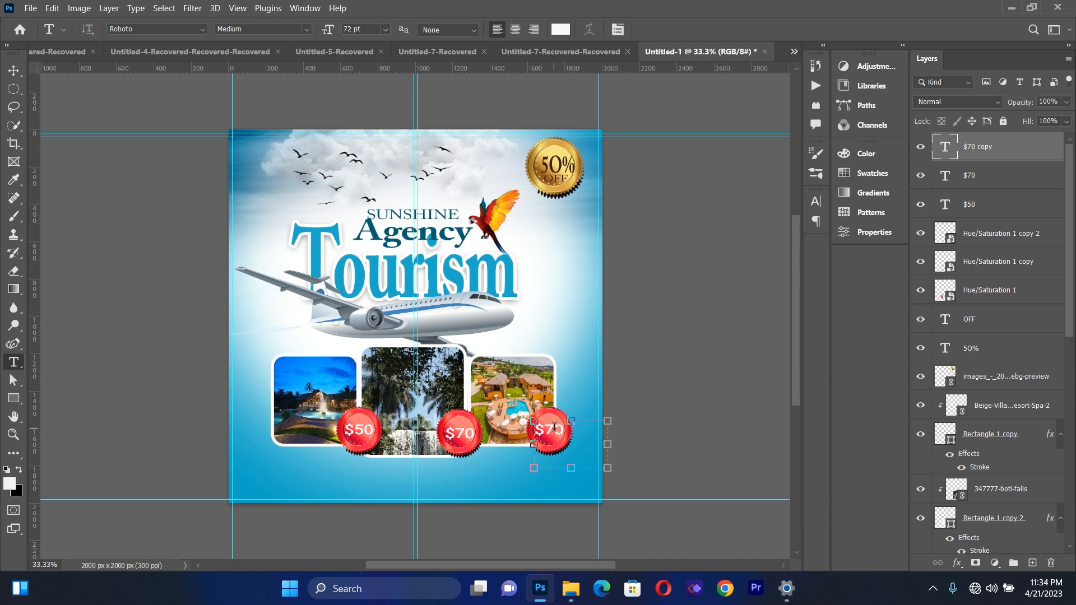
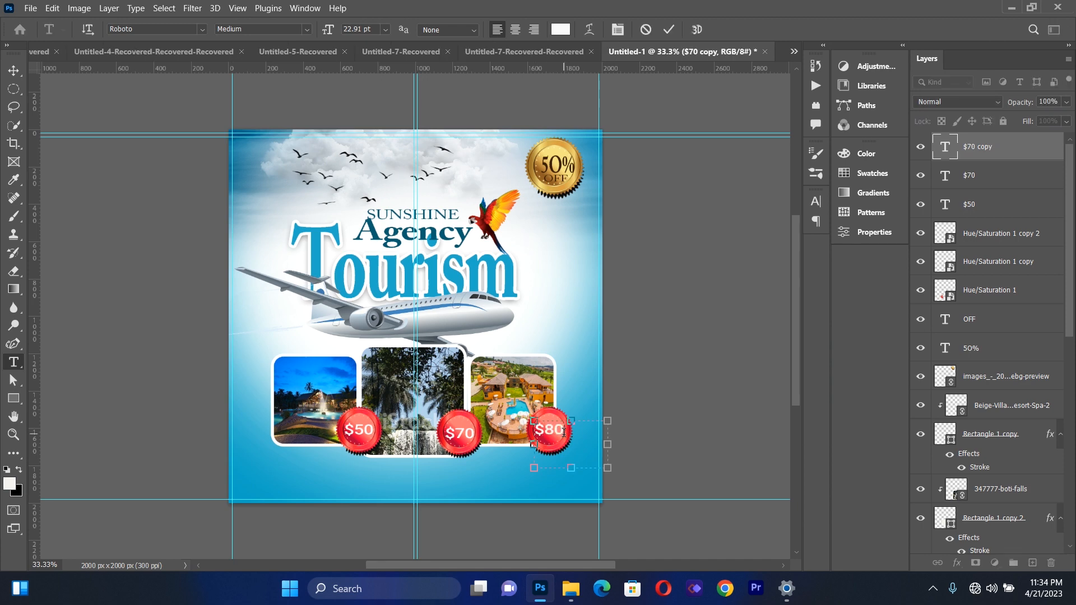
# Commit the right red seal's price text as "$80" and deselect it
pyautogui.click(13, 71)
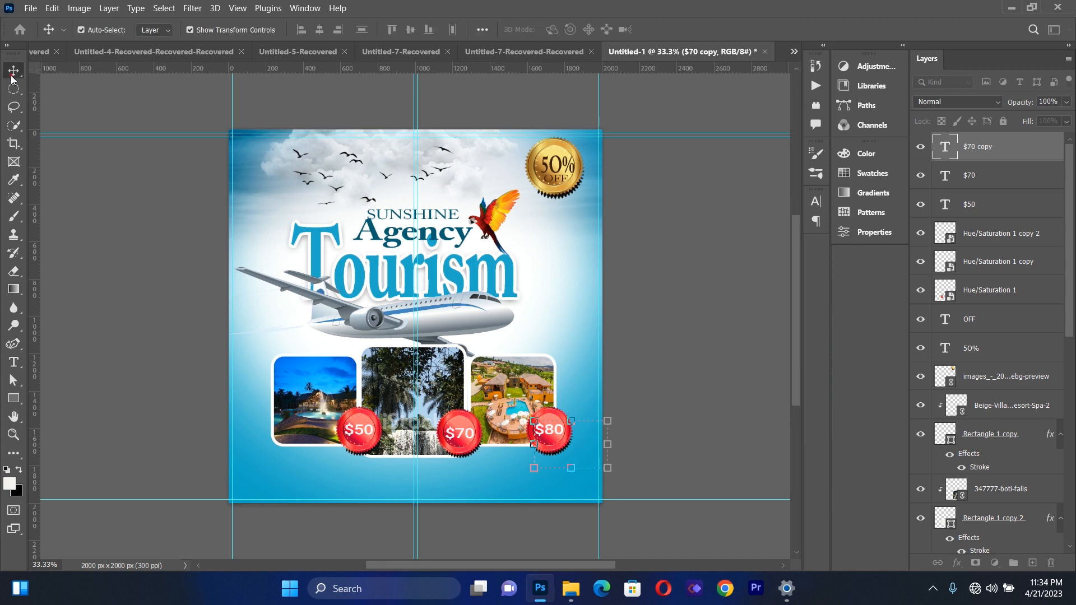
pyautogui.click(68, 310)
pyautogui.click(546, 434)
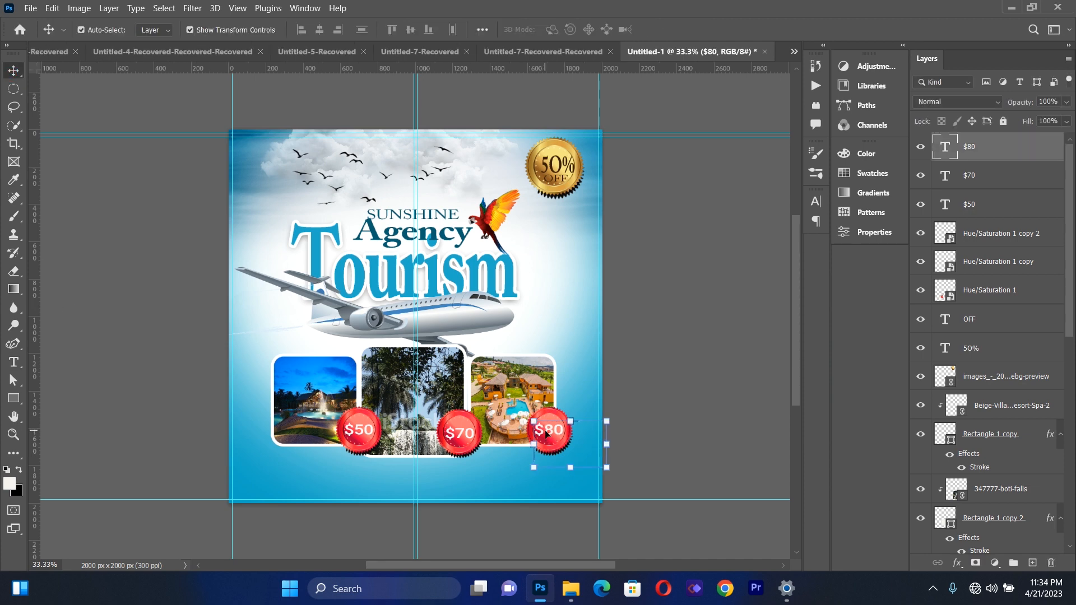
pyautogui.click(149, 385)
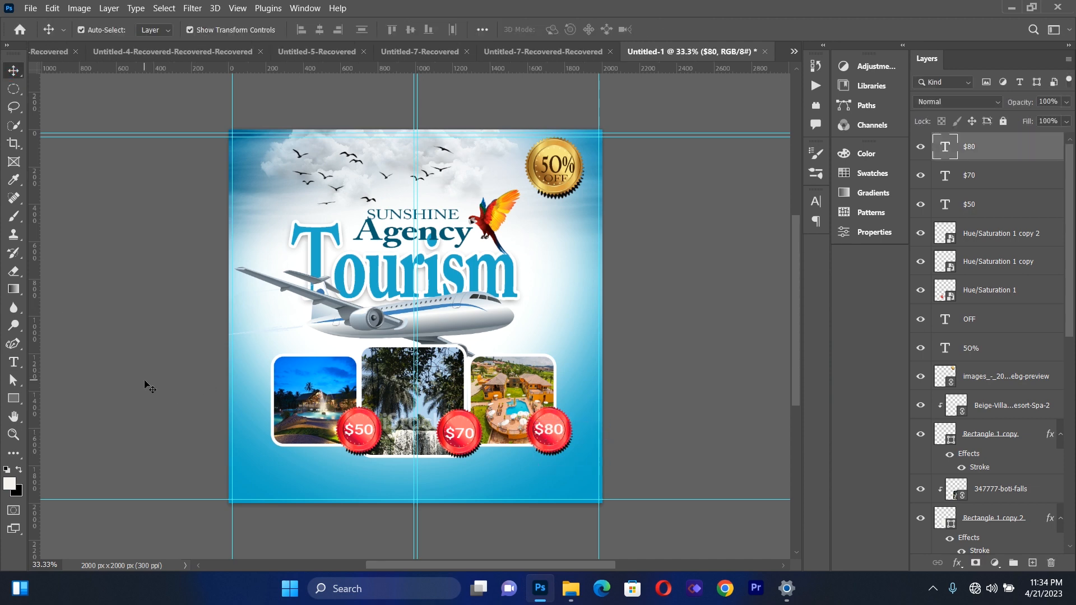
# Place butterfly-10030.png as a linked image, scaled to about 9%, just above the upper-left corner of the left photo
pyautogui.click(28, 7)
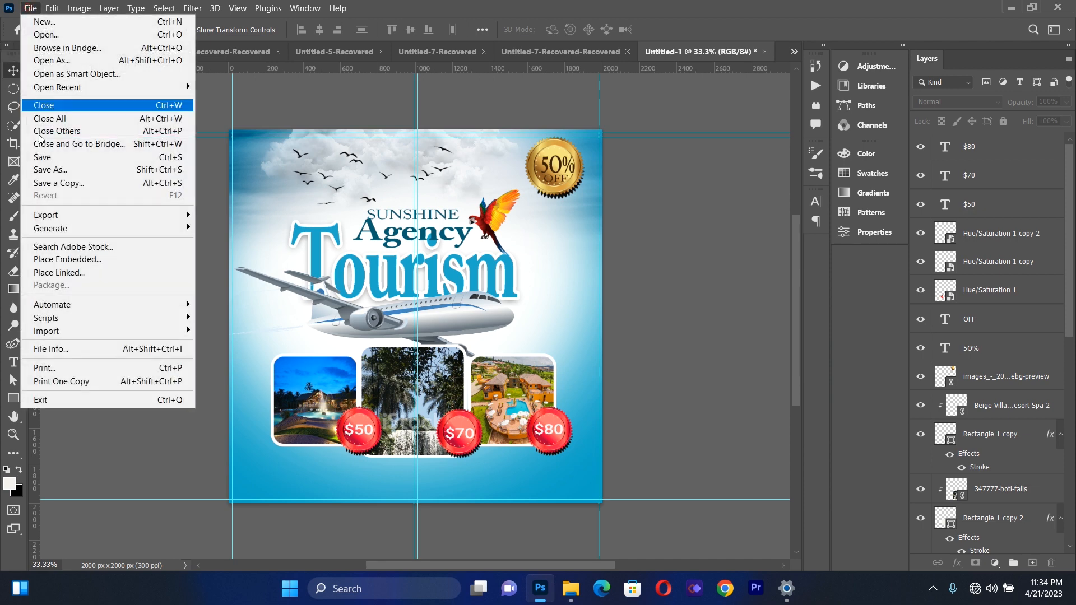
pyautogui.click(65, 272)
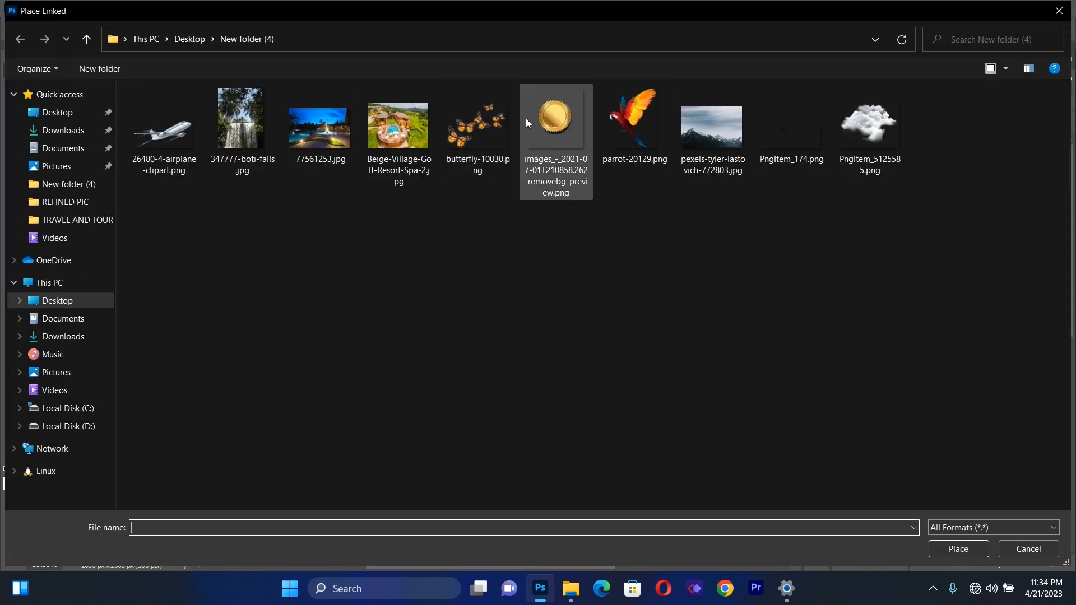
pyautogui.doubleClick(501, 123)
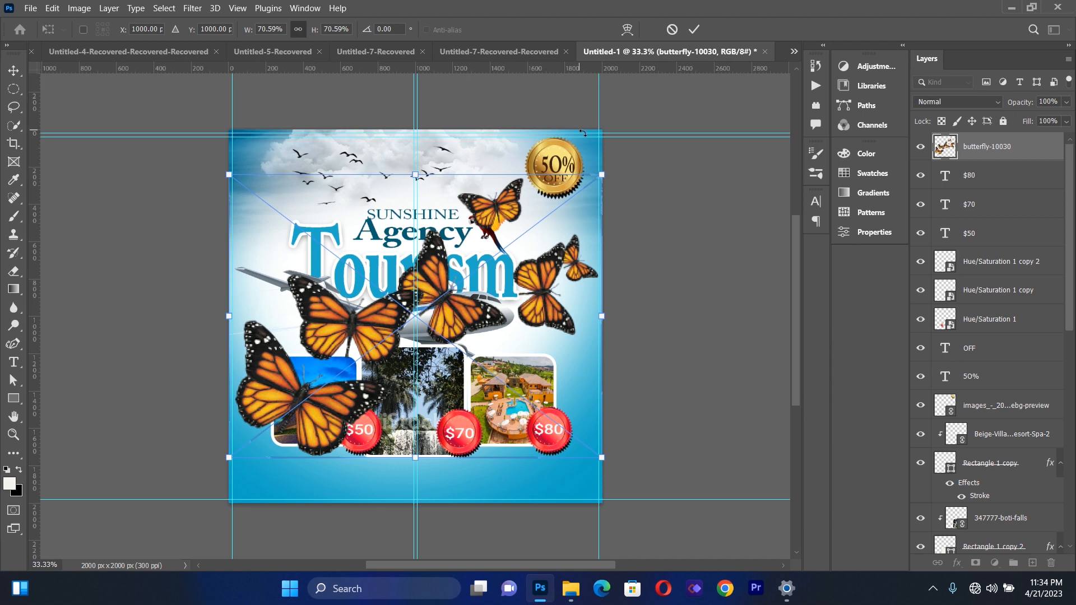
pyautogui.moveTo(600, 176); pyautogui.dragTo(267, 354)
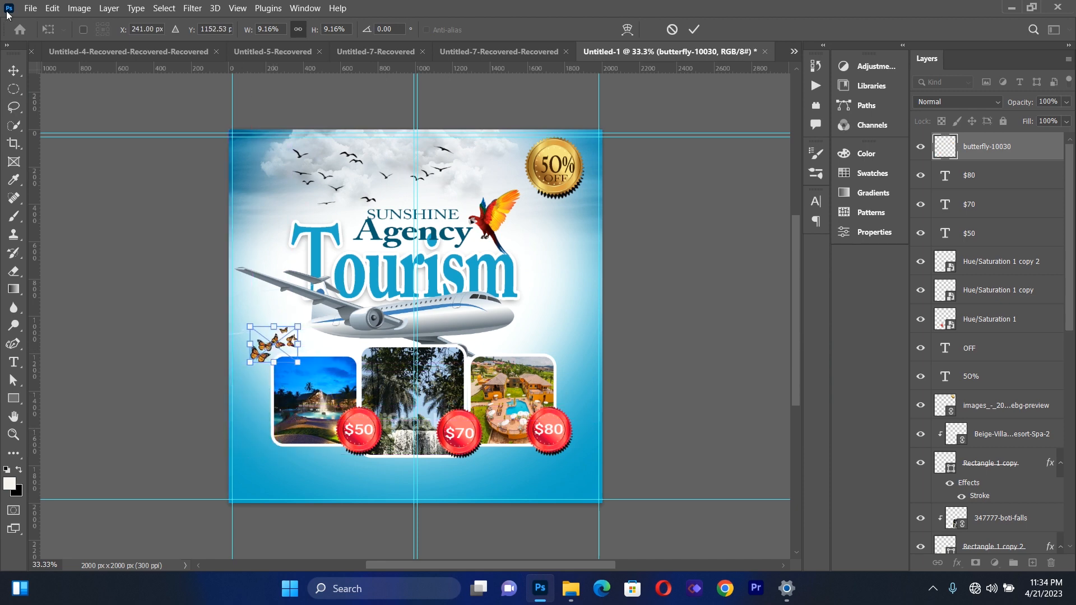
pyautogui.click(17, 67)
pyautogui.click(122, 301)
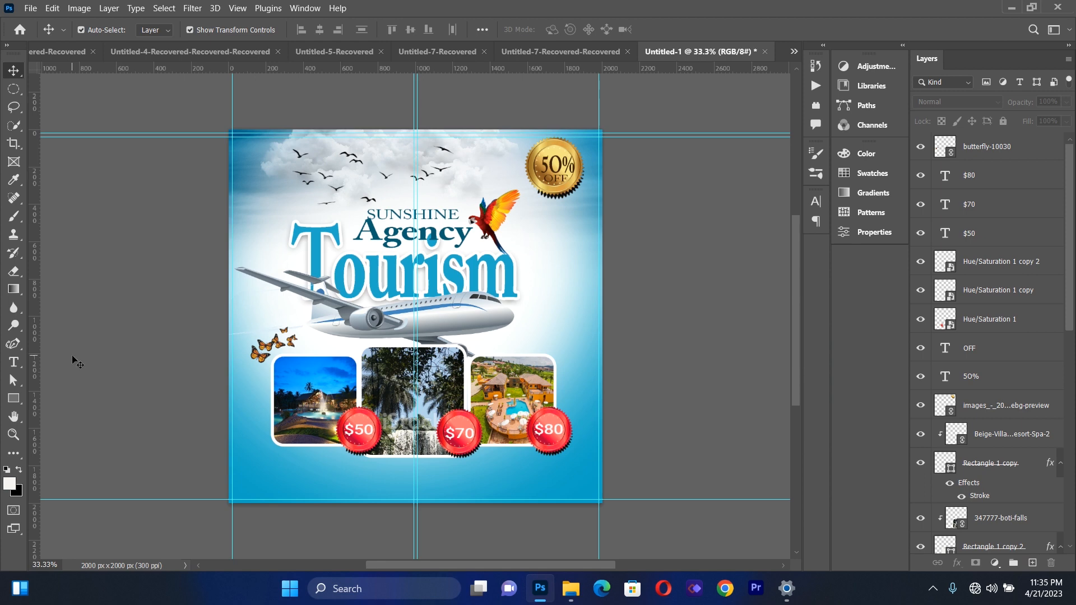
# Add a wide text box across the lower part of the flyer reading "For more info"
pyautogui.click(13, 362)
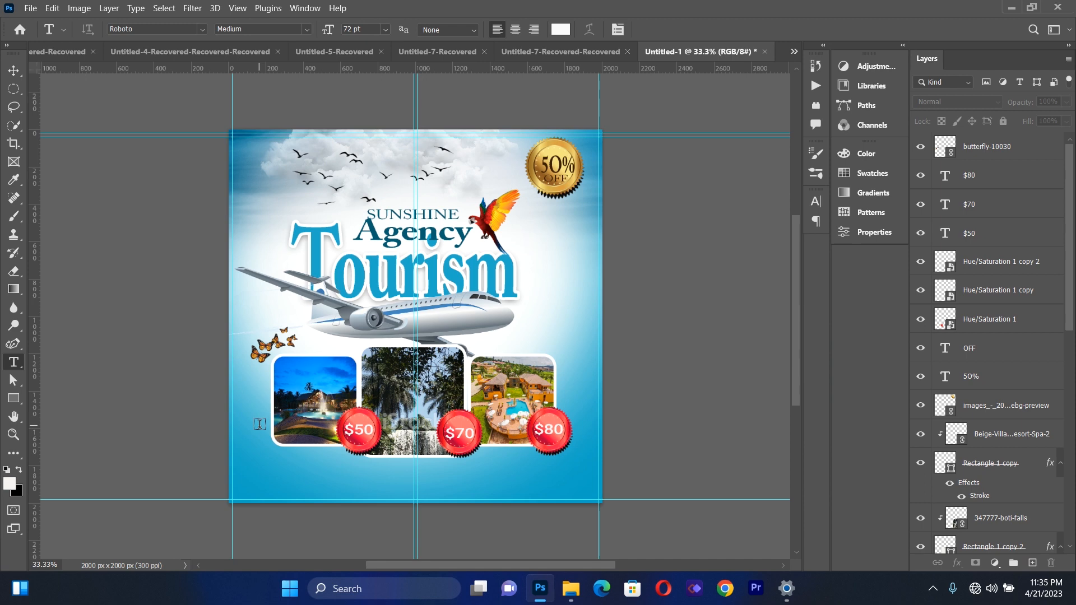
pyautogui.moveTo(255, 425); pyautogui.dragTo(558, 491)
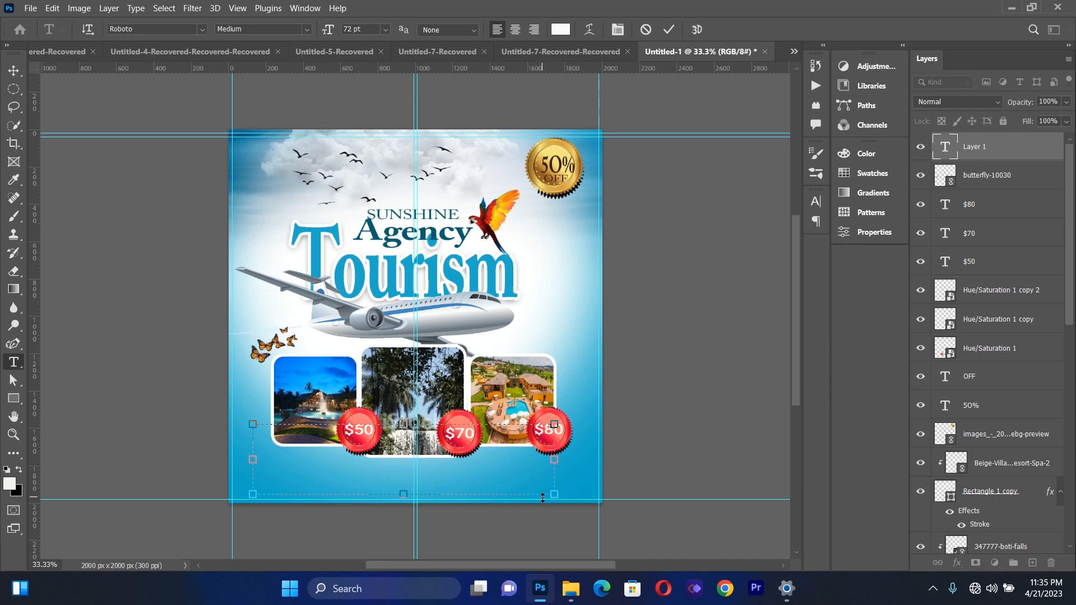
pyautogui.write('For')
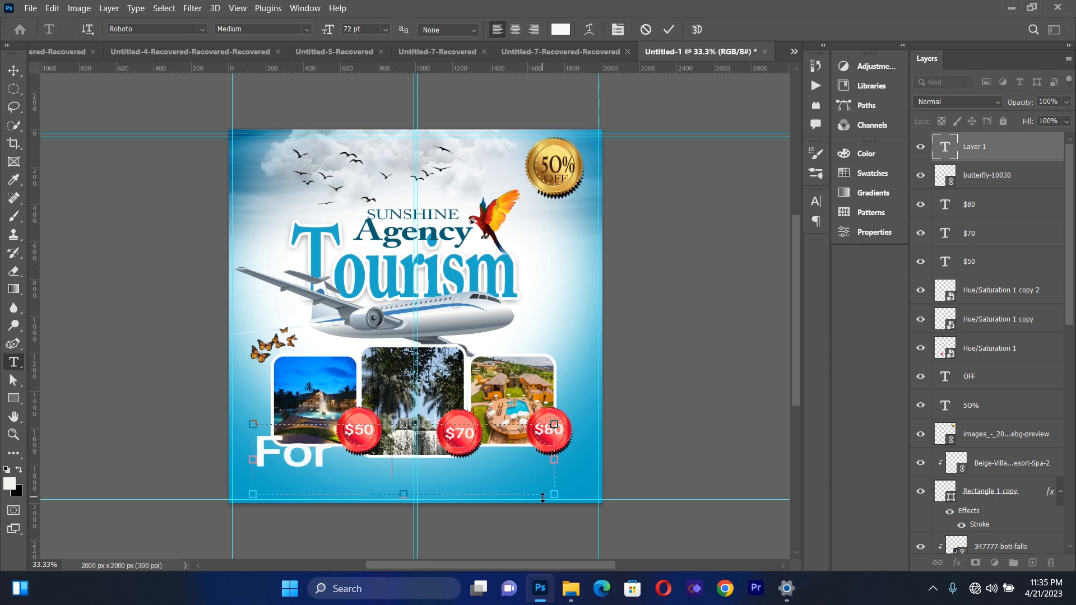
pyautogui.write(' more inf')
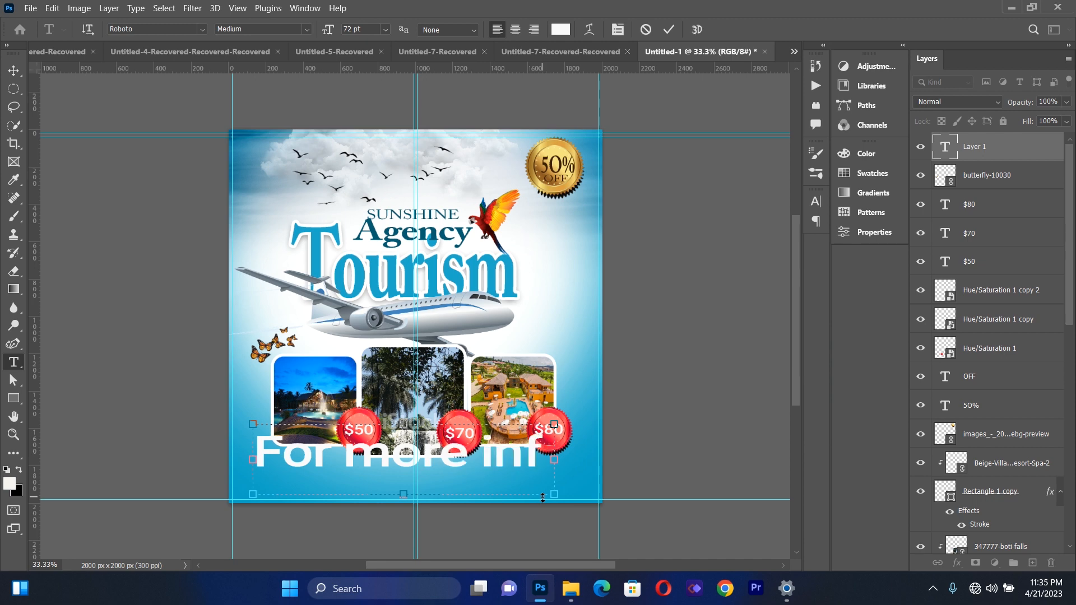
pyautogui.write('o')
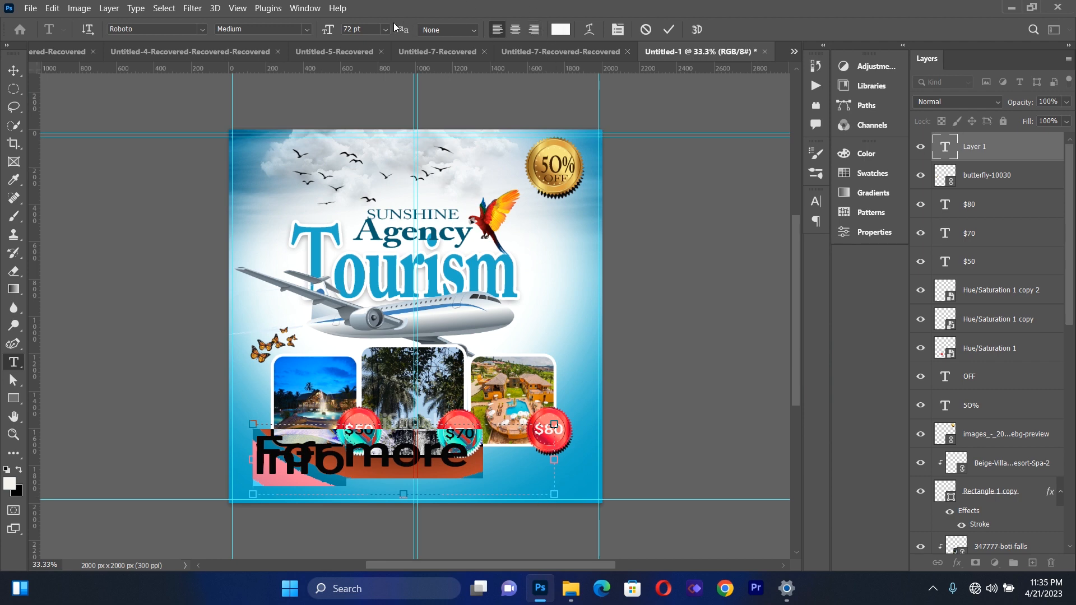
# Set the "For more info" text to 12 pt and move it below the centre photo
pyautogui.click(385, 29)
pyautogui.click(372, 115)
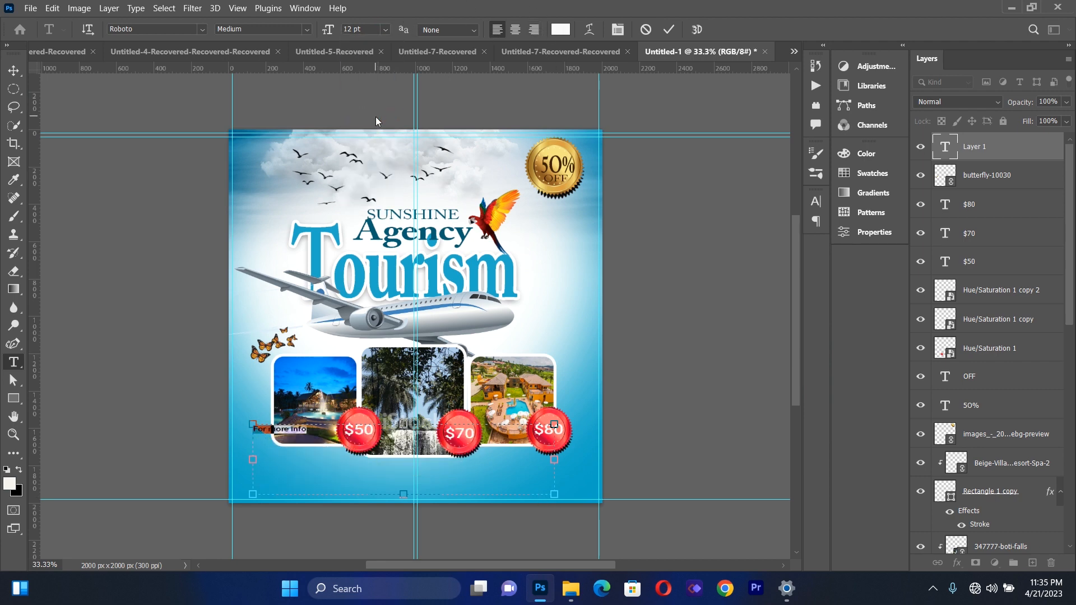
pyautogui.click(22, 72)
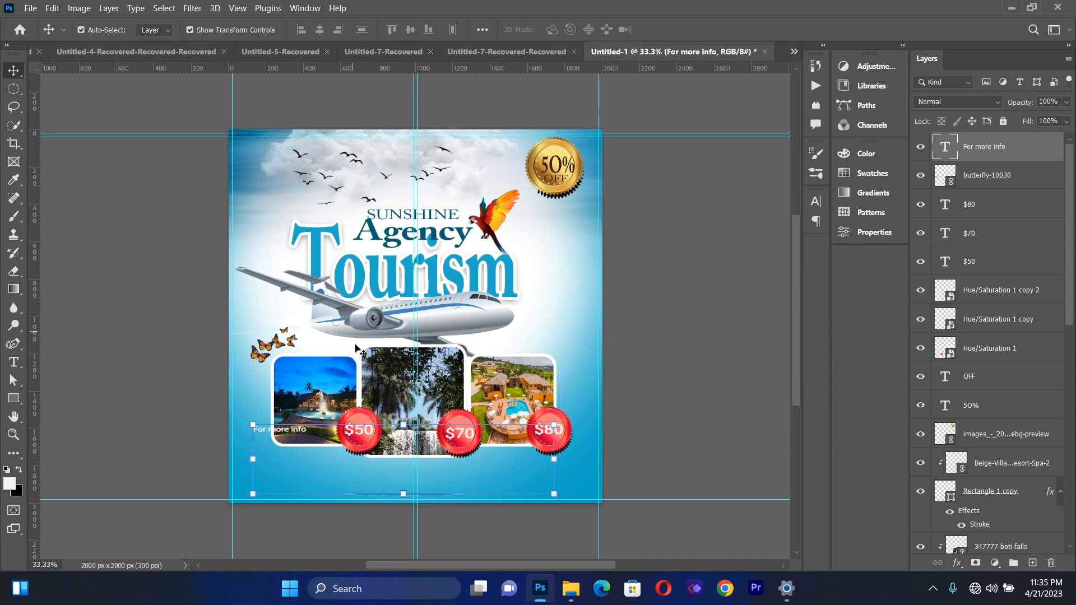
pyautogui.moveTo(299, 432); pyautogui.dragTo(425, 485)
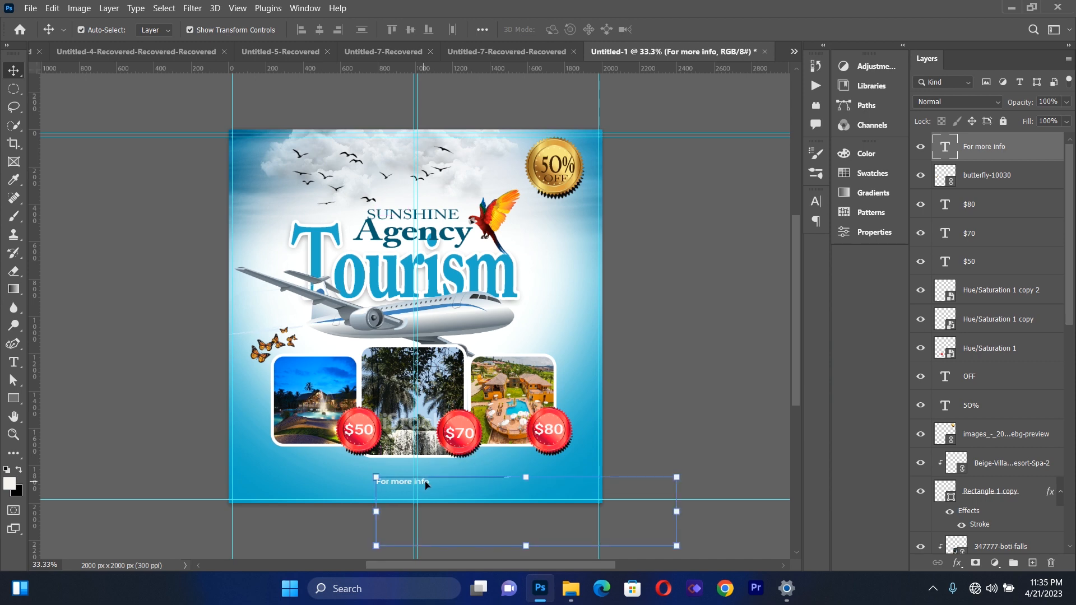
# Change the "For more info" text colour to dark navy #021530
pyautogui.click(20, 366)
pyautogui.moveTo(380, 482); pyautogui.dragTo(430, 482)
pyautogui.click(560, 30)
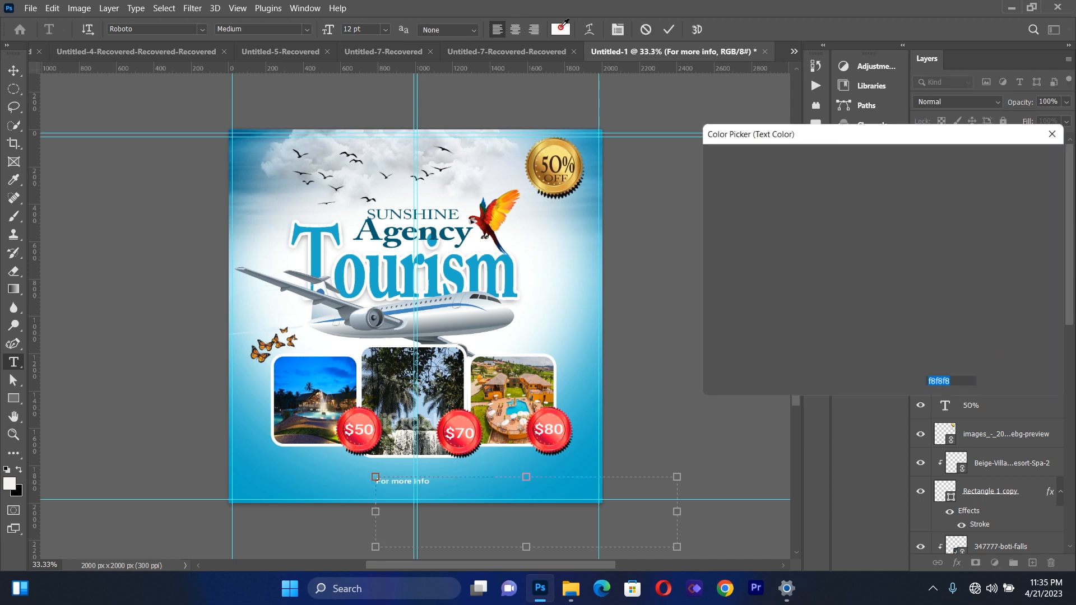
pyautogui.click(463, 232)
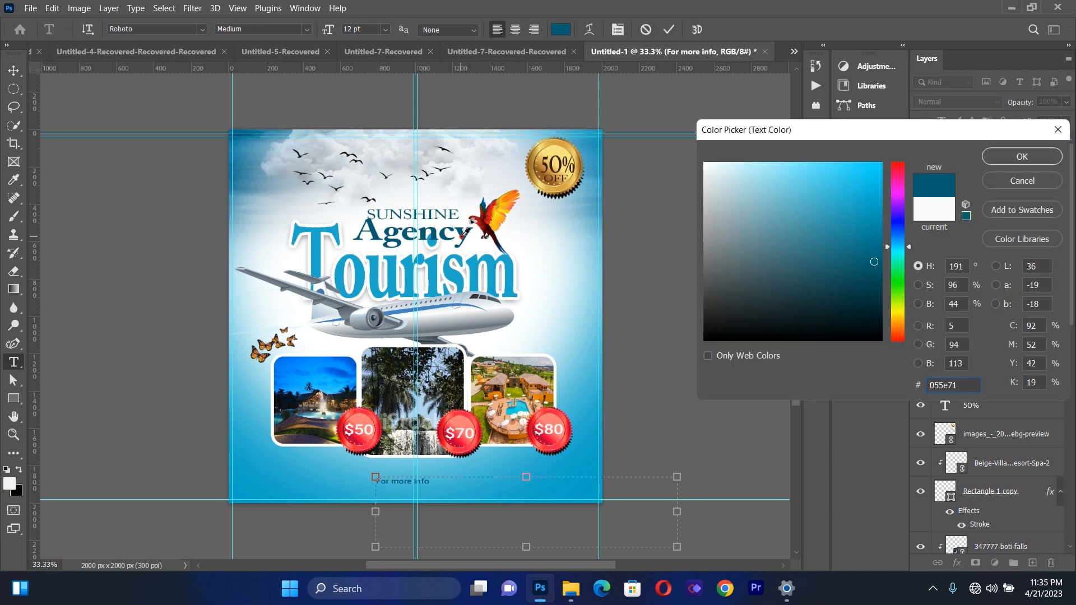
pyautogui.click(868, 312)
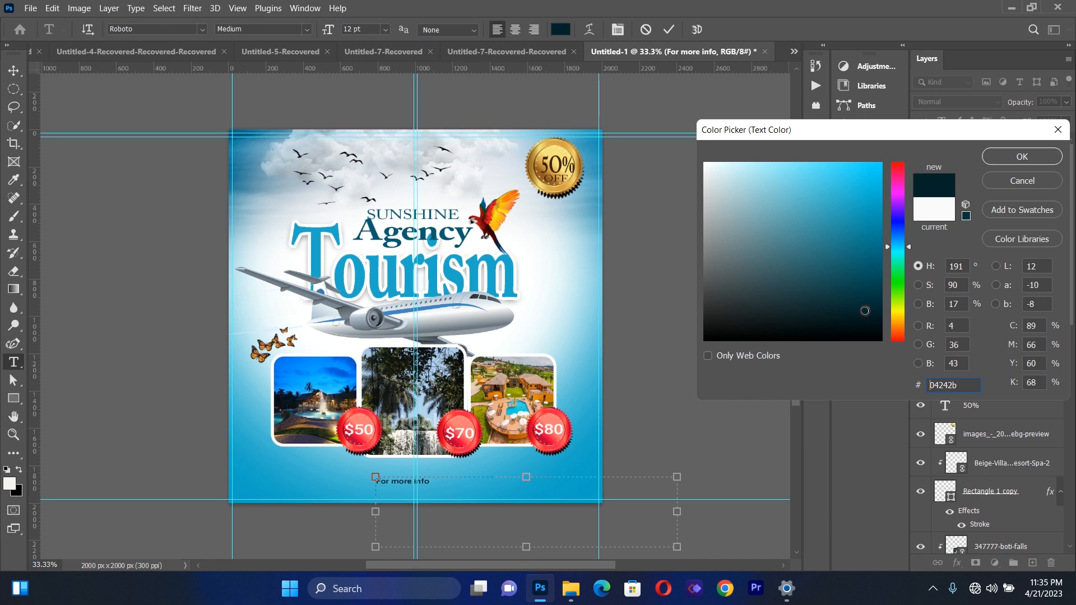
pyautogui.click(875, 311)
pyautogui.click(877, 307)
pyautogui.click(898, 235)
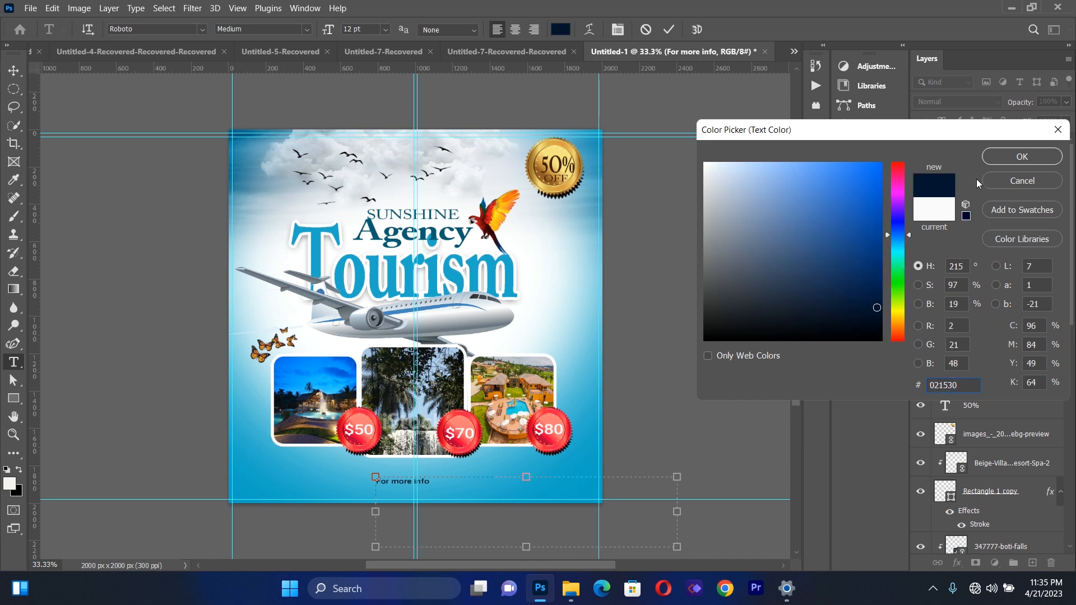
pyautogui.click(1011, 156)
pyautogui.click(21, 72)
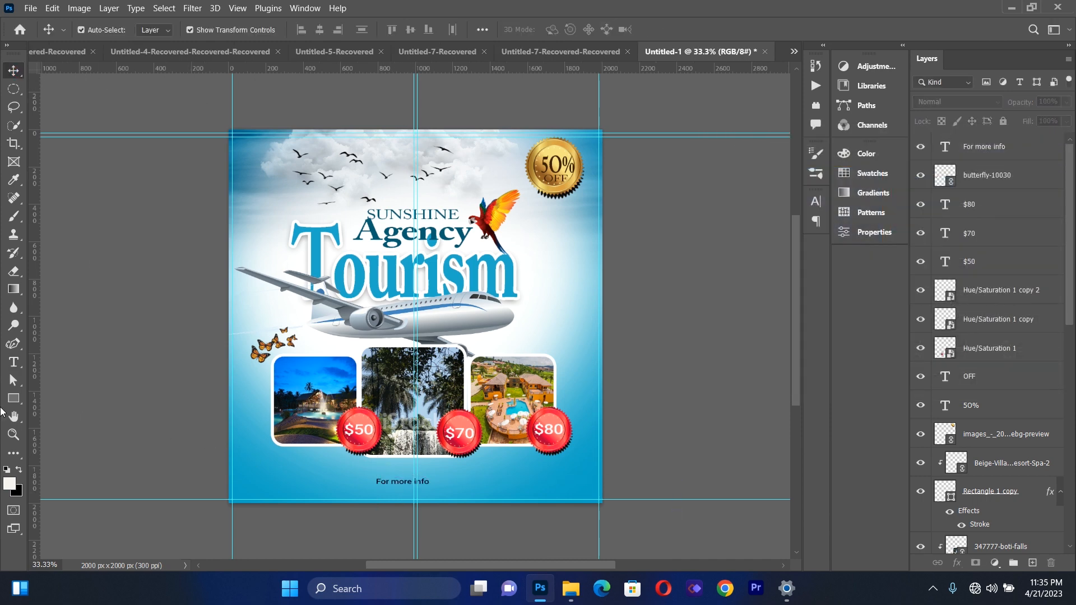
# Add a text box below the photos with the agency's two phone numbers separated by a slash, set to 30 pt
pyautogui.click(14, 362)
pyautogui.moveTo(253, 448); pyautogui.dragTo(563, 495)
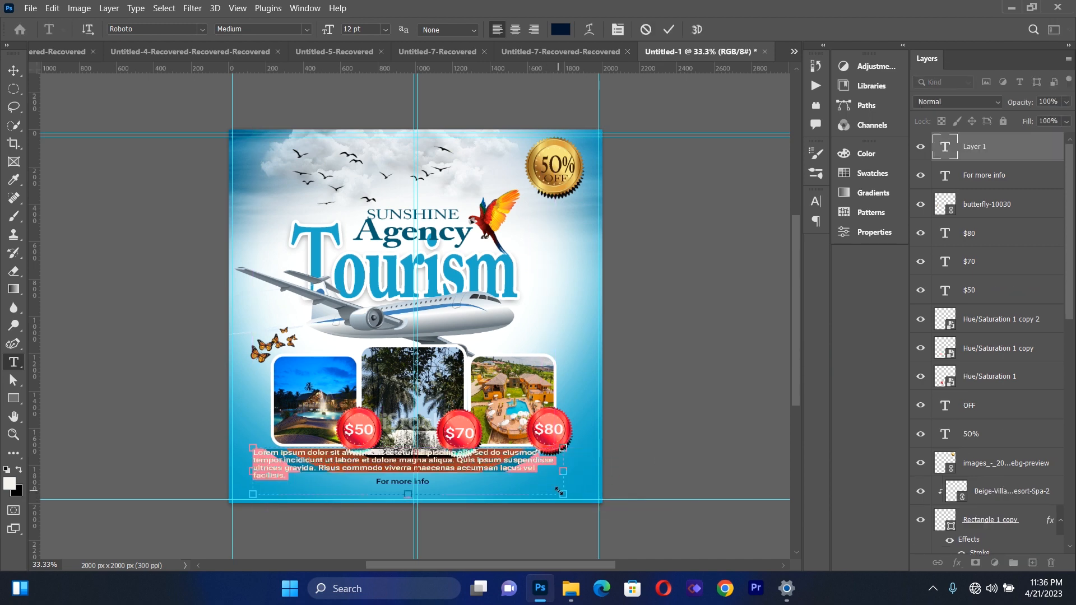
pyautogui.press('BackSpace')
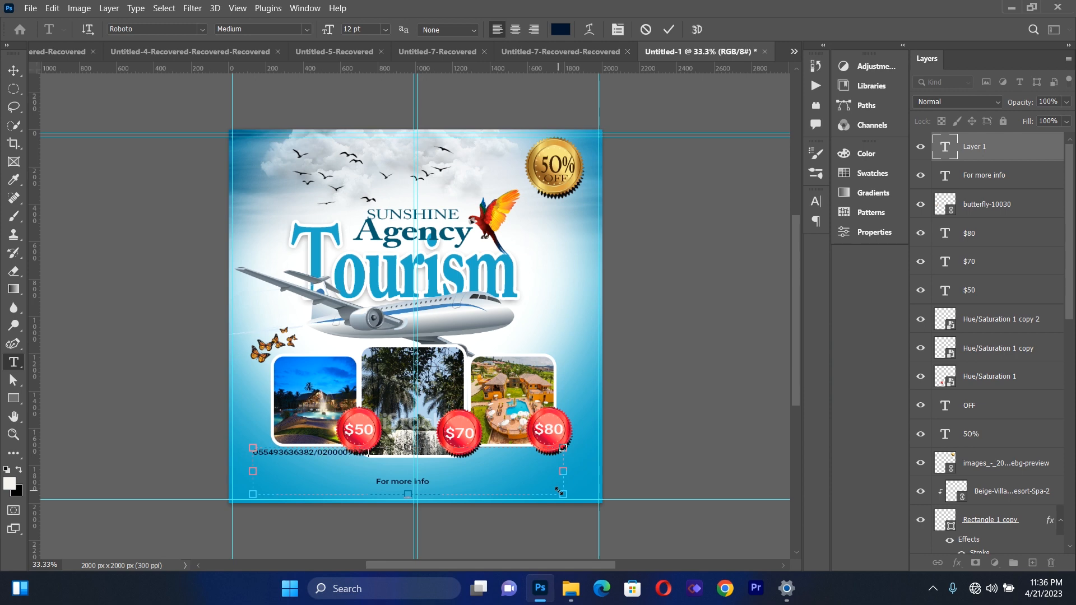
pyautogui.hotkey('ctrl', 'a')
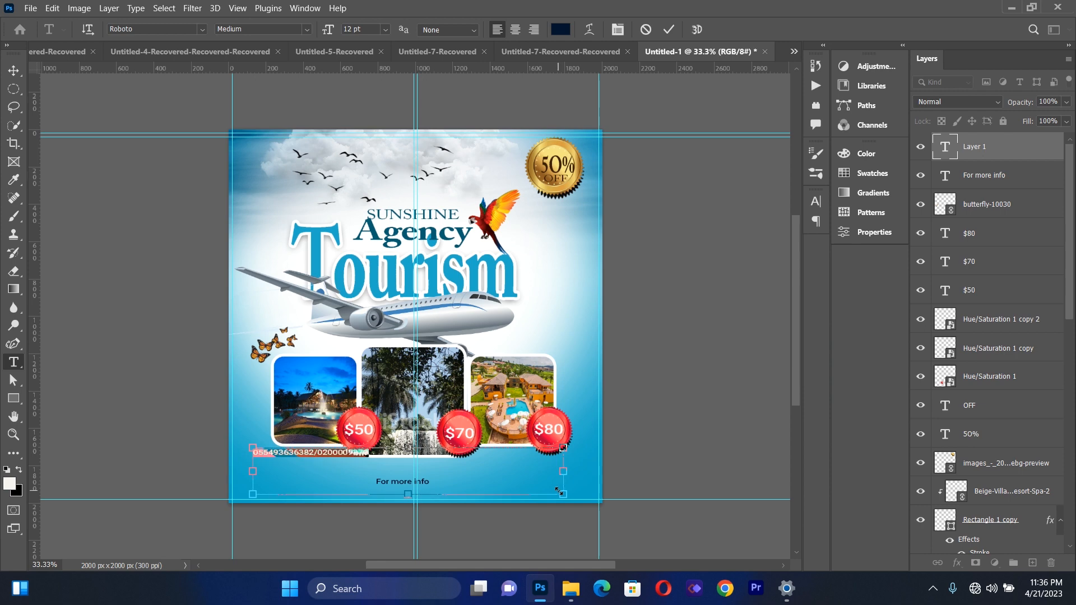
pyautogui.click(386, 29)
pyautogui.click(378, 166)
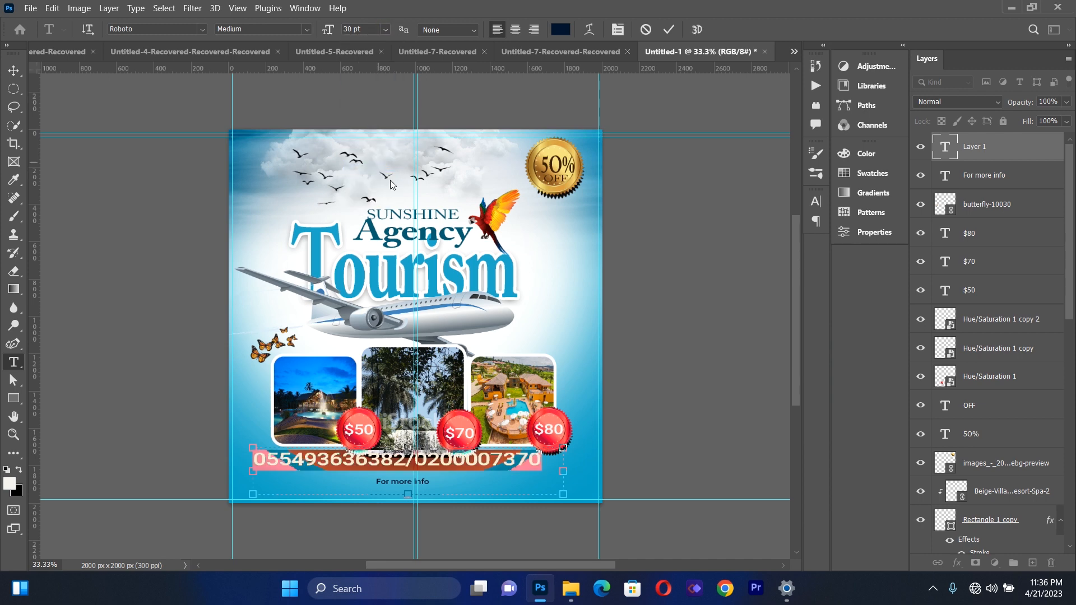
# Scale the phone number text to about 67% and centre it just below "For more info" near the flyer's bottom edge
pyautogui.click(13, 70)
pyautogui.moveTo(563, 493); pyautogui.dragTo(460, 478)
pyautogui.moveTo(404, 457); pyautogui.dragTo(461, 490)
pyautogui.press('Down')
pyautogui.press('Down')
pyautogui.press('Down')
pyautogui.press('Down')
pyautogui.press('Down')
pyautogui.press('Down')
pyautogui.press('Down')
pyautogui.press('Down')
pyautogui.press('Down')
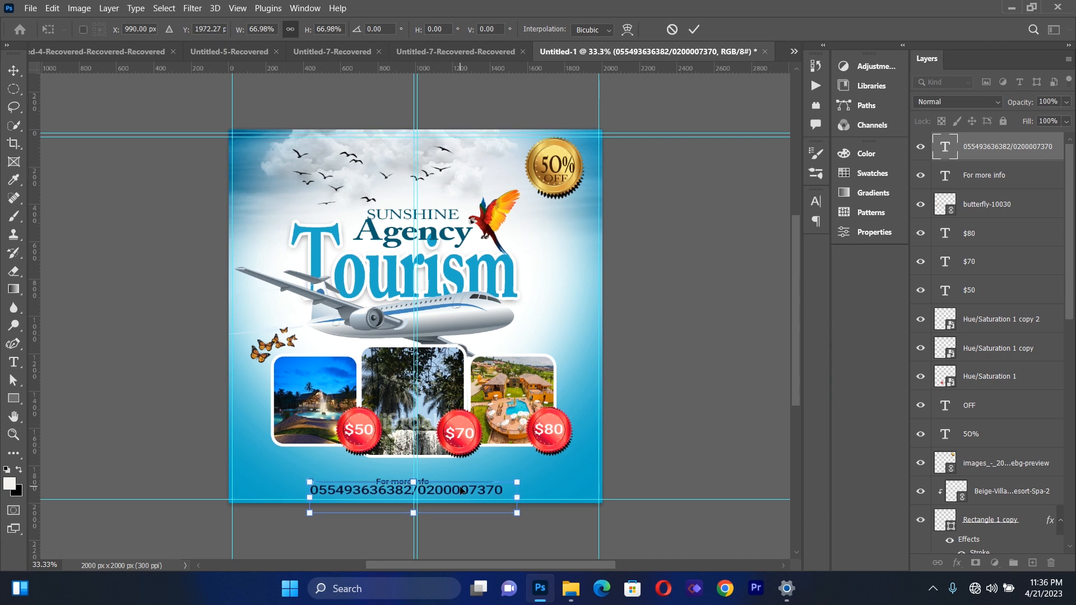
pyautogui.click(13, 70)
pyautogui.click(150, 371)
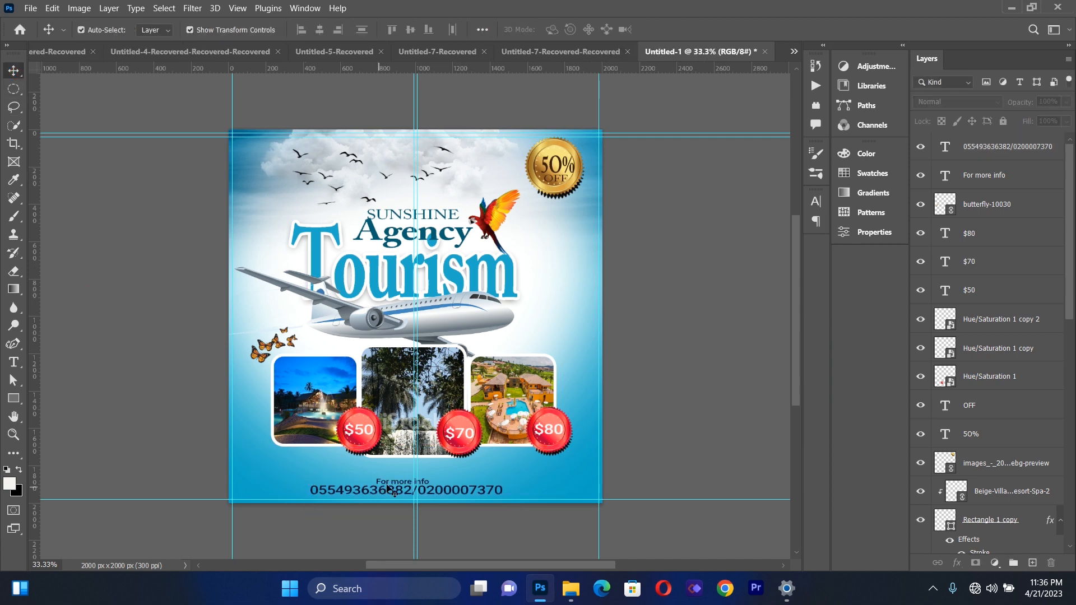
# Nudge the "For more info" text slightly upward, away from the phone numbers
pyautogui.click(397, 482)
pyautogui.press('Up')
pyautogui.press('Up')
pyautogui.press('Up')
pyautogui.press('Up')
pyautogui.press('Up')
pyautogui.press('Up')
pyautogui.press('Up')
pyautogui.press('Up')
pyautogui.press('Up')
pyautogui.press('Up')
pyautogui.press('Up')
pyautogui.press('Up')
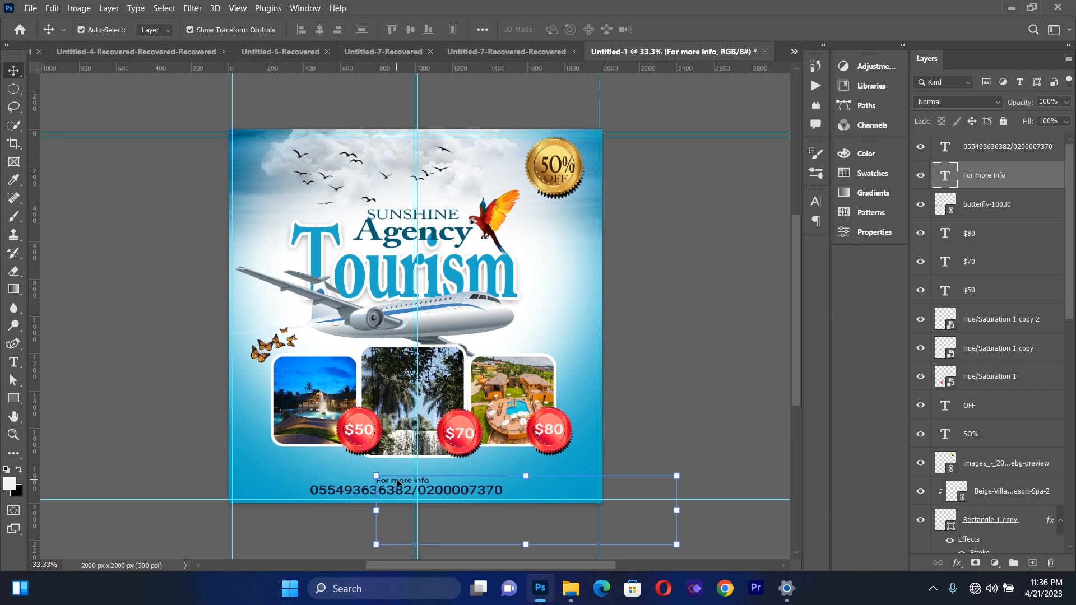
pyautogui.click(178, 439)
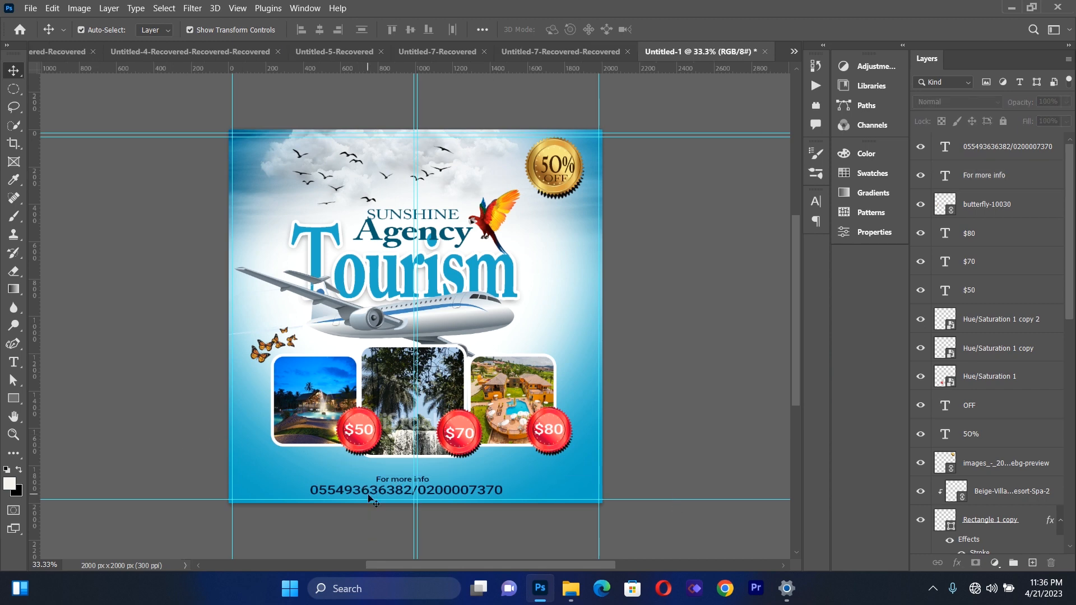
# Nudge the phone number text slightly up and to the right
pyautogui.click(368, 496)
pyautogui.press('Up')
pyautogui.press('Up')
pyautogui.press('Up')
pyautogui.press('Up')
pyautogui.press('Up')
pyautogui.press('Up')
pyautogui.press('Up')
pyautogui.press('Up')
pyautogui.press('Up')
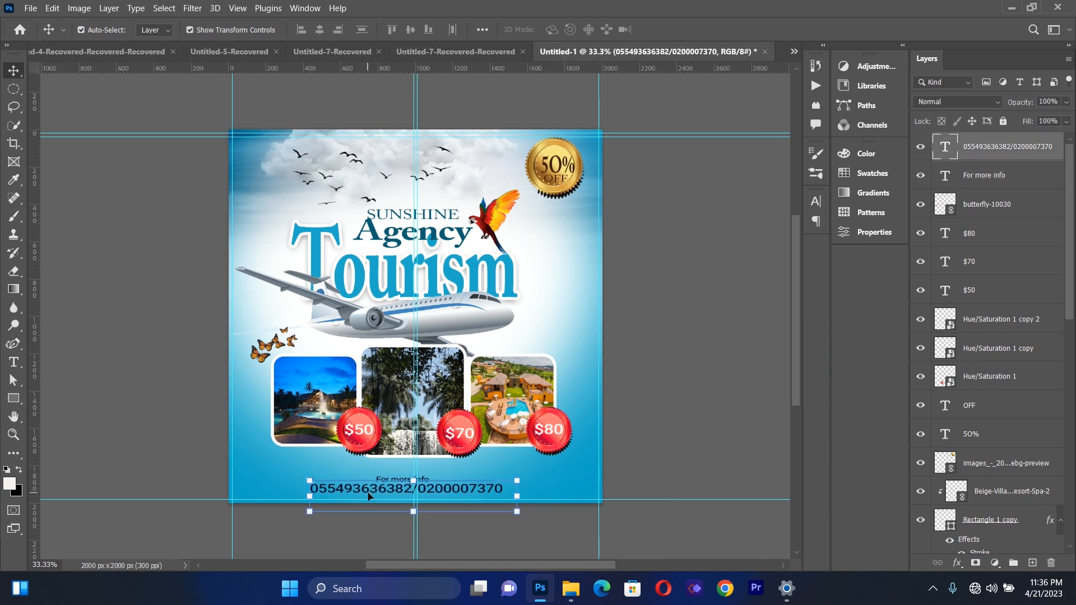
pyautogui.press('Right')
pyautogui.press('Right')
pyautogui.press('Right')
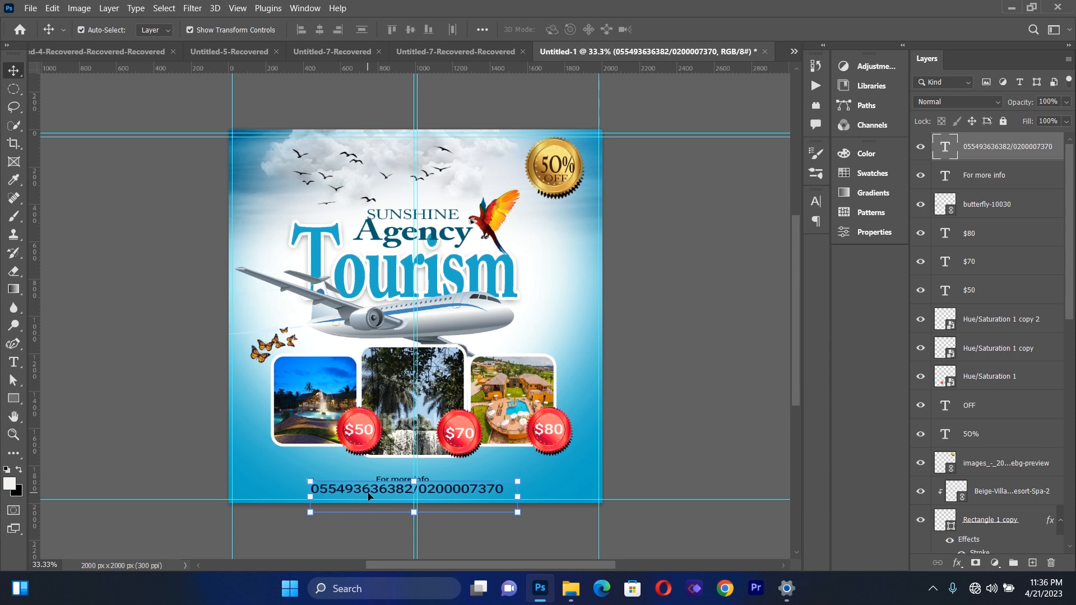
pyautogui.click(95, 336)
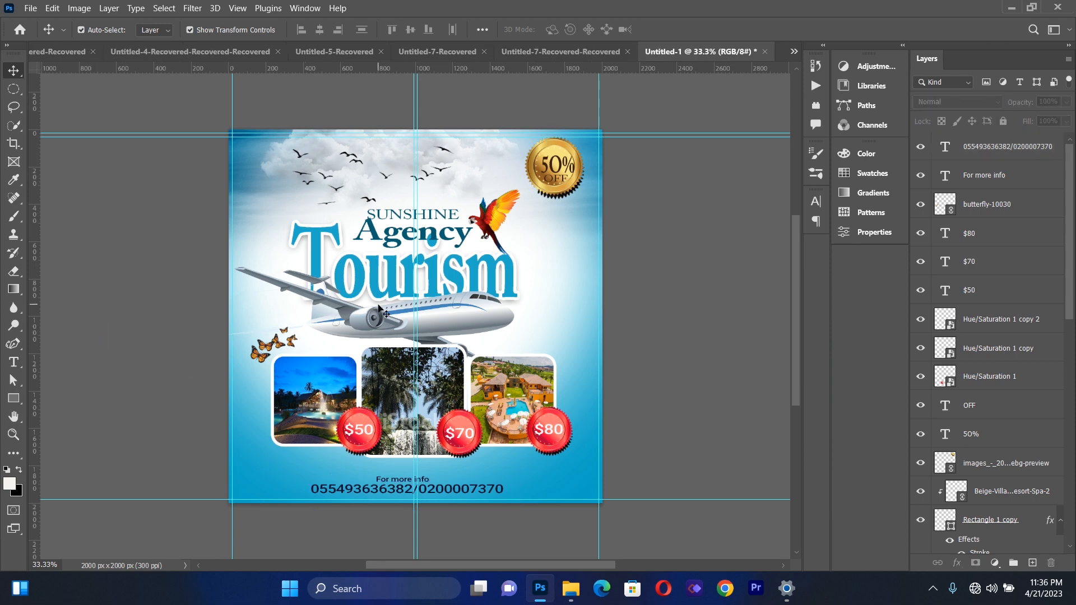
# Move the "SUNSHINE" and "Agency" title words slightly higher above "Tourism", shifting "Agency" a little to the left
pyautogui.moveTo(429, 217); pyautogui.dragTo(430, 204)
pyautogui.click(158, 280)
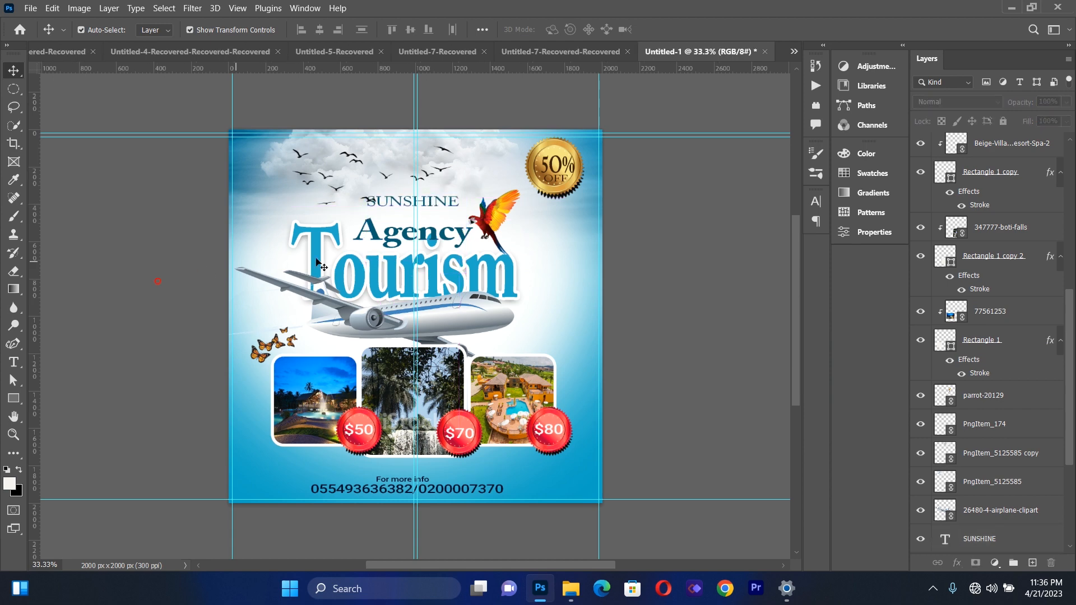
pyautogui.moveTo(385, 237); pyautogui.dragTo(379, 227)
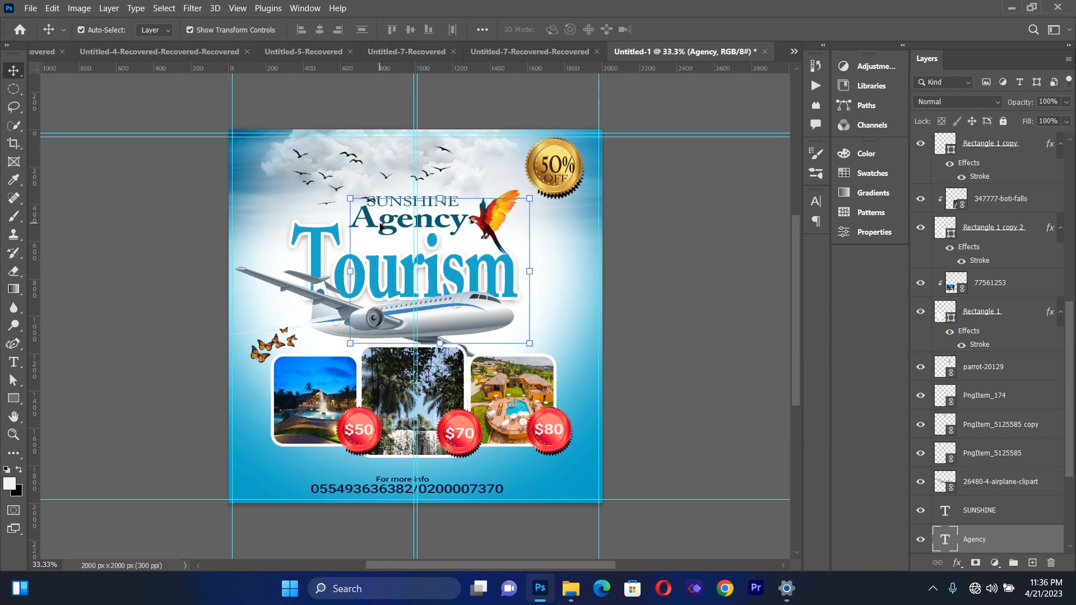
pyautogui.click(183, 263)
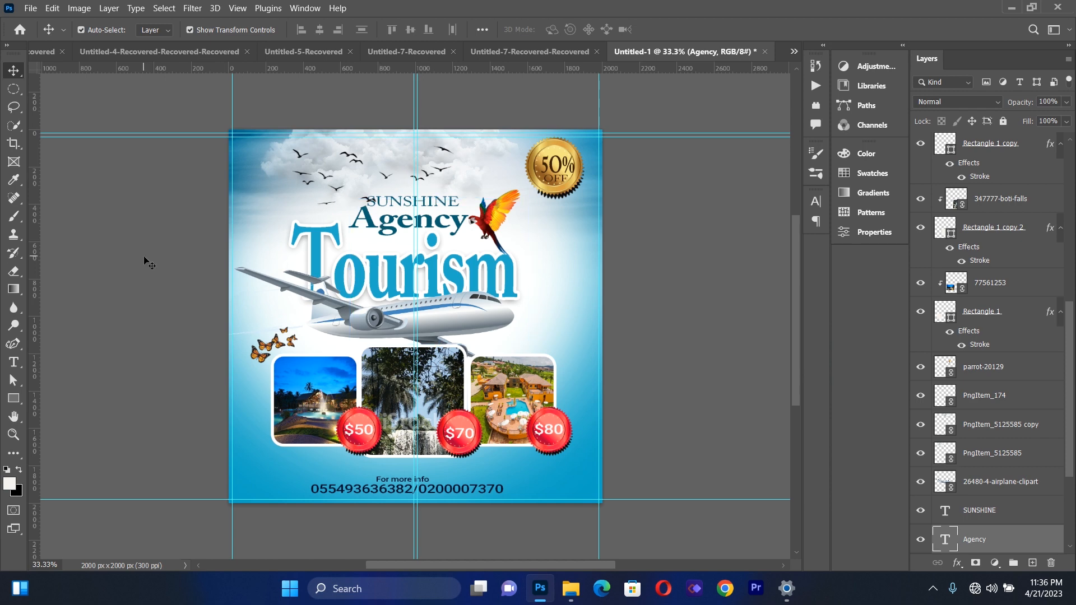
# Move the "Tourism" title up by about 80 px so it sits tight under "Agency"
pyautogui.moveTo(397, 277); pyautogui.dragTo(395, 262)
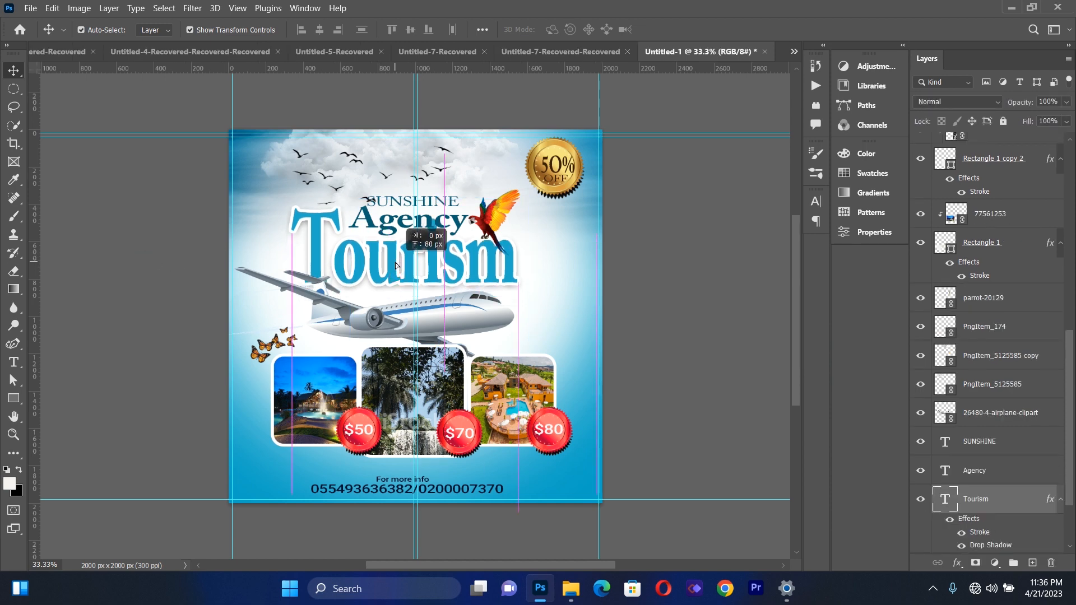
pyautogui.press('Up')
pyautogui.press('Up')
pyautogui.press('Up')
pyautogui.press('Up')
pyautogui.press('Up')
pyautogui.press('Up')
pyautogui.press('Up')
pyautogui.press('Up')
pyautogui.press('Up')
pyautogui.press('Up')
pyautogui.press('Up')
pyautogui.press('Up')
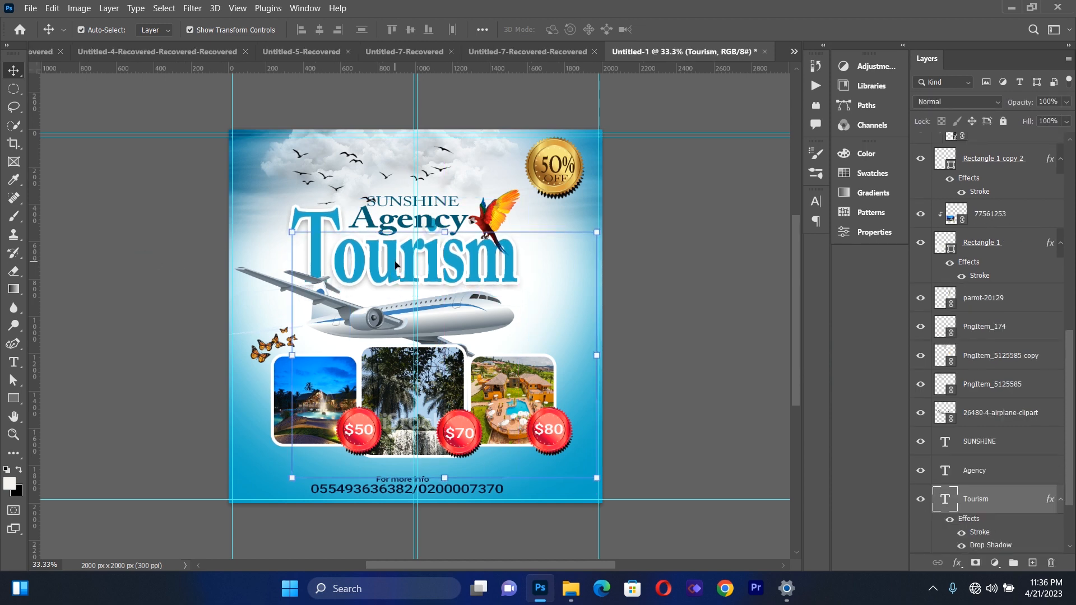
# Move the airplane image slightly up so it overlaps the lower edge of the "Tourism" title
pyautogui.click(96, 338)
pyautogui.click(391, 320)
pyautogui.moveTo(391, 321); pyautogui.dragTo(392, 308)
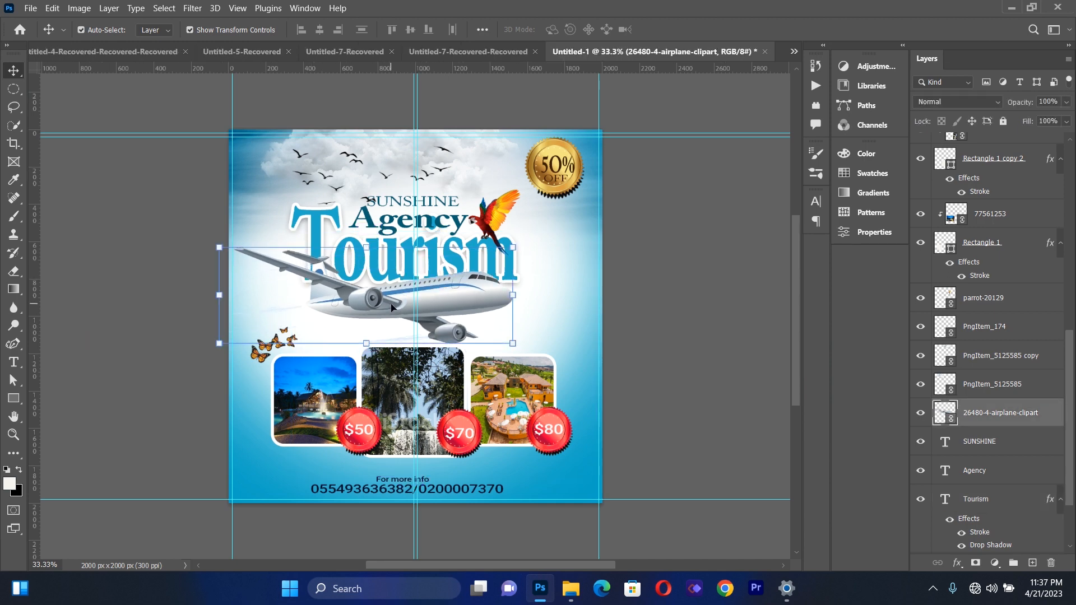
# Move all three photos together with their rounded frames up, closer beneath the airplane
pyautogui.click(286, 361)
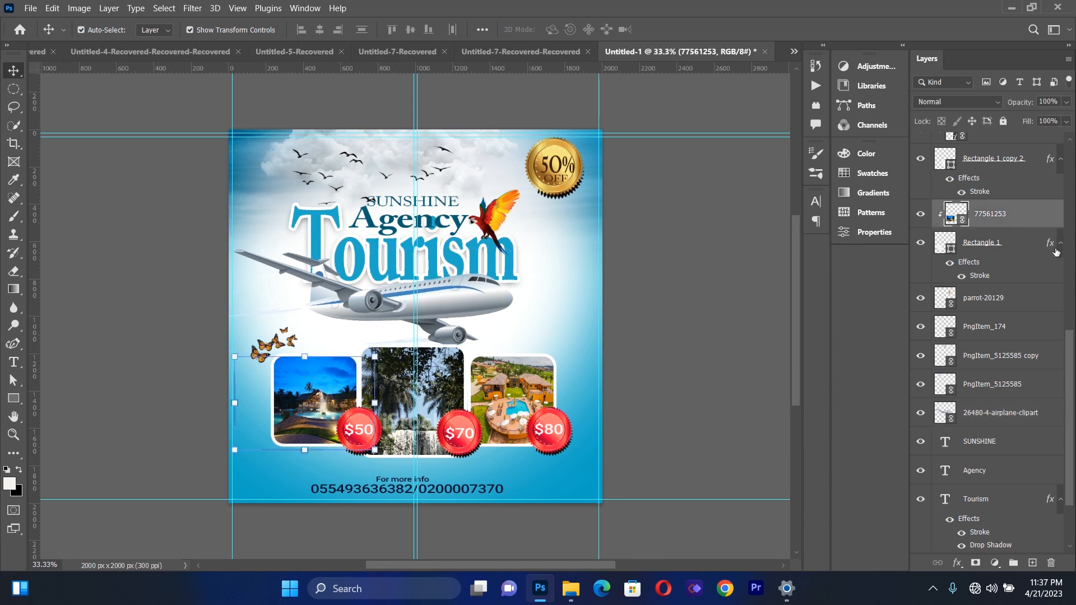
pyautogui.click(1002, 242)
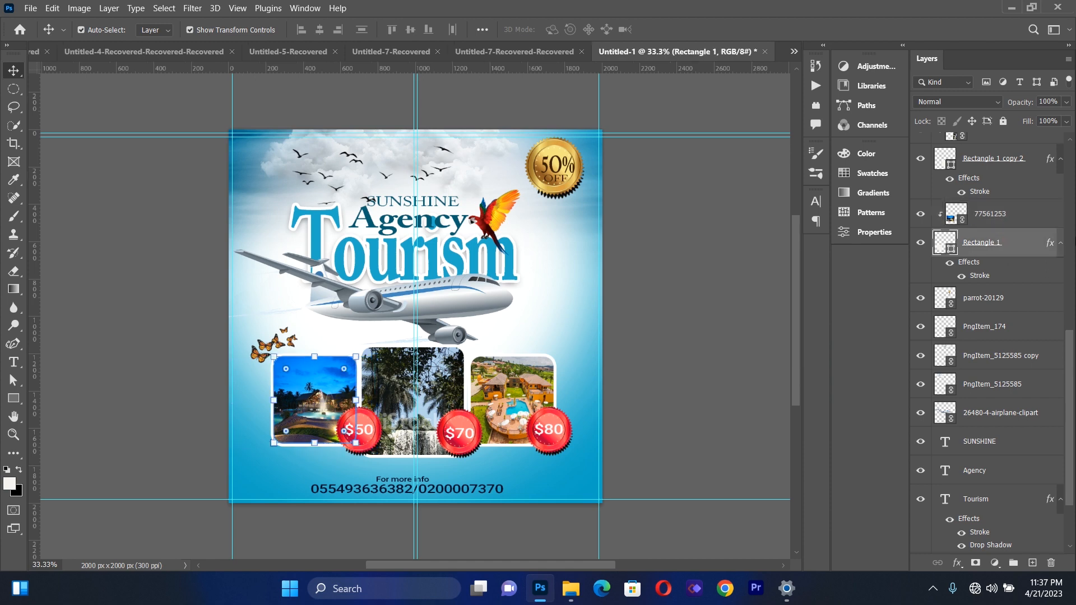
pyautogui.scroll(10, 1071, 359)
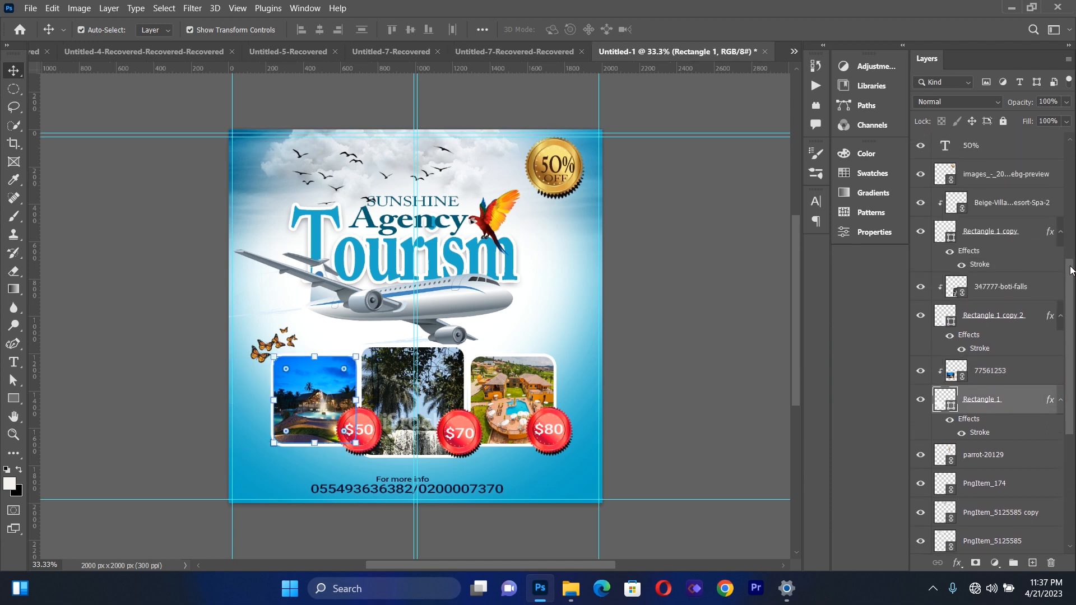
pyautogui.scroll(-5, 989, 344)
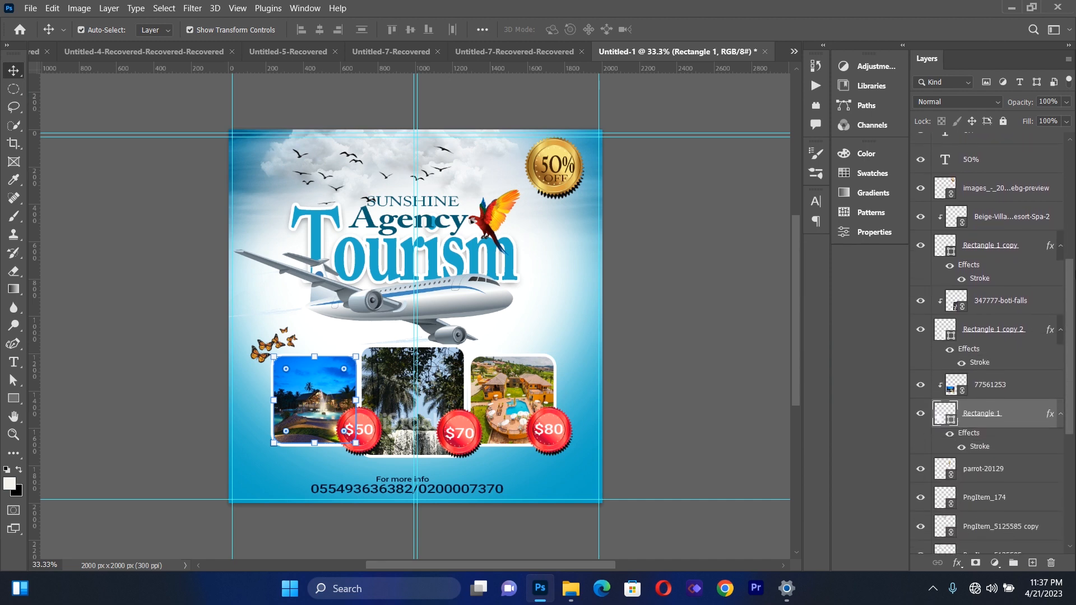
pyautogui.keyDown('shift'); pyautogui.click(997, 218); pyautogui.keyUp('shift')
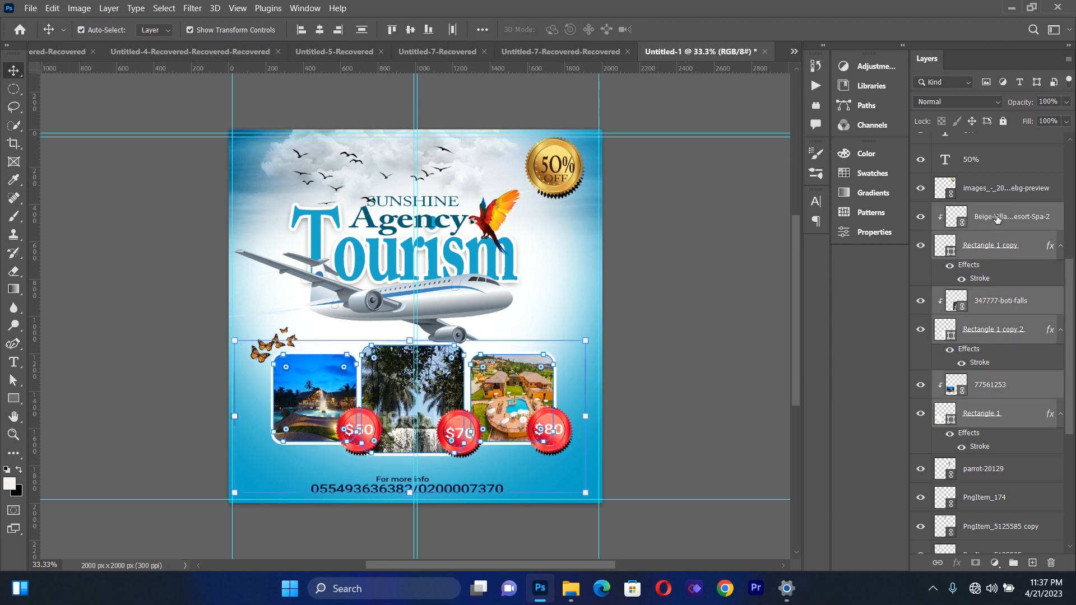
pyautogui.press('Up')
pyautogui.press('Up')
pyautogui.press('Up')
pyautogui.press('Up')
pyautogui.press('Up')
pyautogui.press('Up')
pyautogui.press('Up')
pyautogui.press('Up')
pyautogui.press('Up')
pyautogui.press('Up')
pyautogui.press('Up')
pyautogui.press('Up')
pyautogui.press('Up')
pyautogui.press('Up')
pyautogui.press('Up')
pyautogui.press('Up')
pyautogui.press('Up')
pyautogui.press('Up')
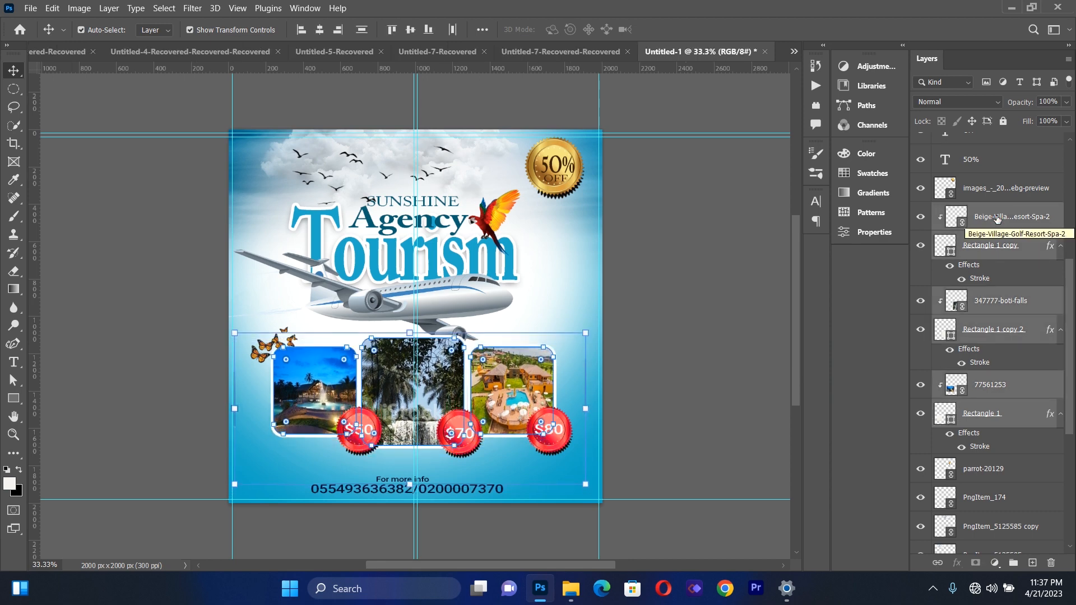
pyautogui.press('Up')
pyautogui.press('Up')
pyautogui.press('Up')
pyautogui.press('Up')
pyautogui.press('Up')
pyautogui.press('Up')
pyautogui.press('Up')
pyautogui.press('Up')
pyautogui.press('Up')
pyautogui.press('Up')
pyautogui.press('Up')
pyautogui.press('Up')
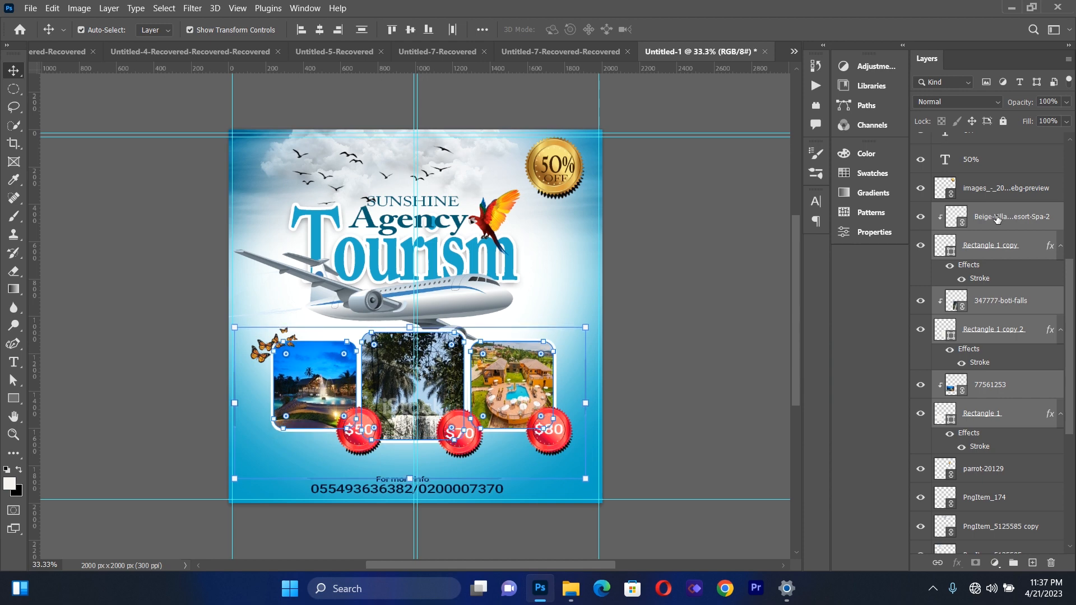
pyautogui.click(704, 264)
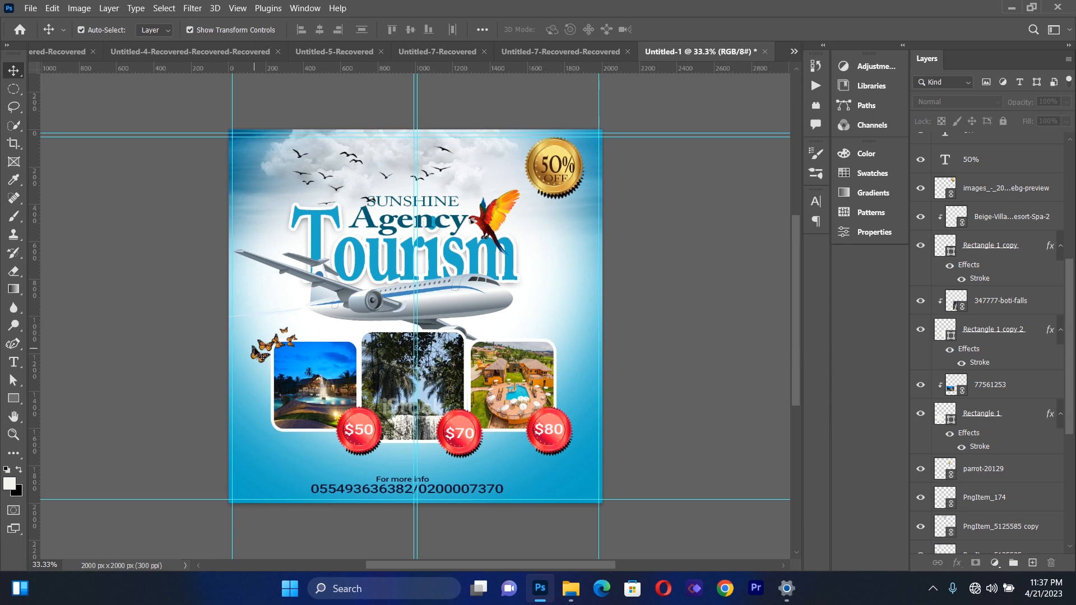
# Move the butterflies up and slightly to the right, above the left photo's upper corner
pyautogui.moveTo(256, 355); pyautogui.dragTo(266, 329)
pyautogui.click(256, 421)
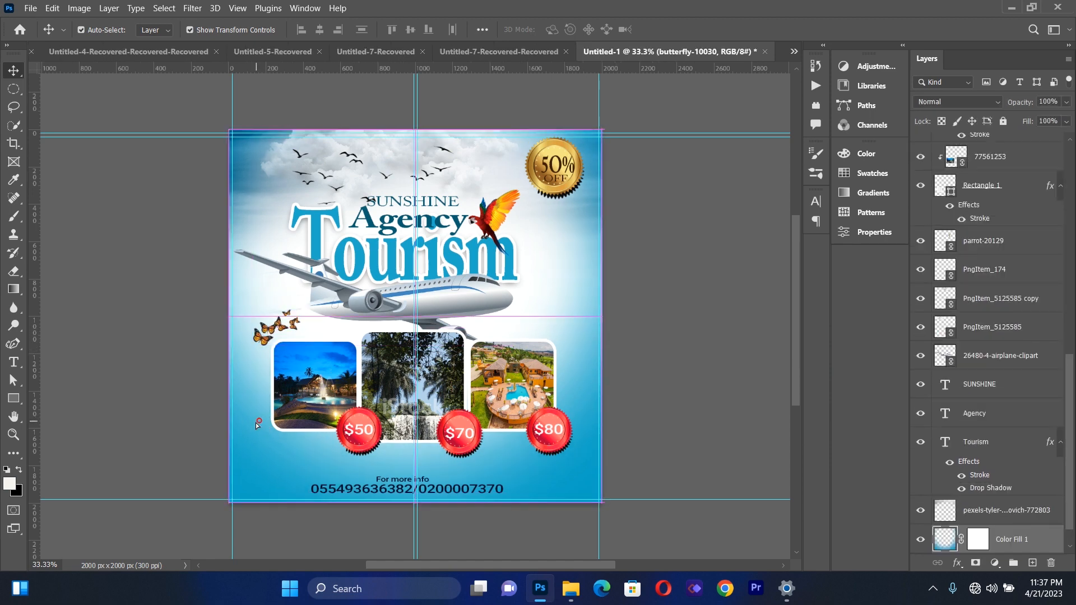
pyautogui.hotkey('shift', 'Right')
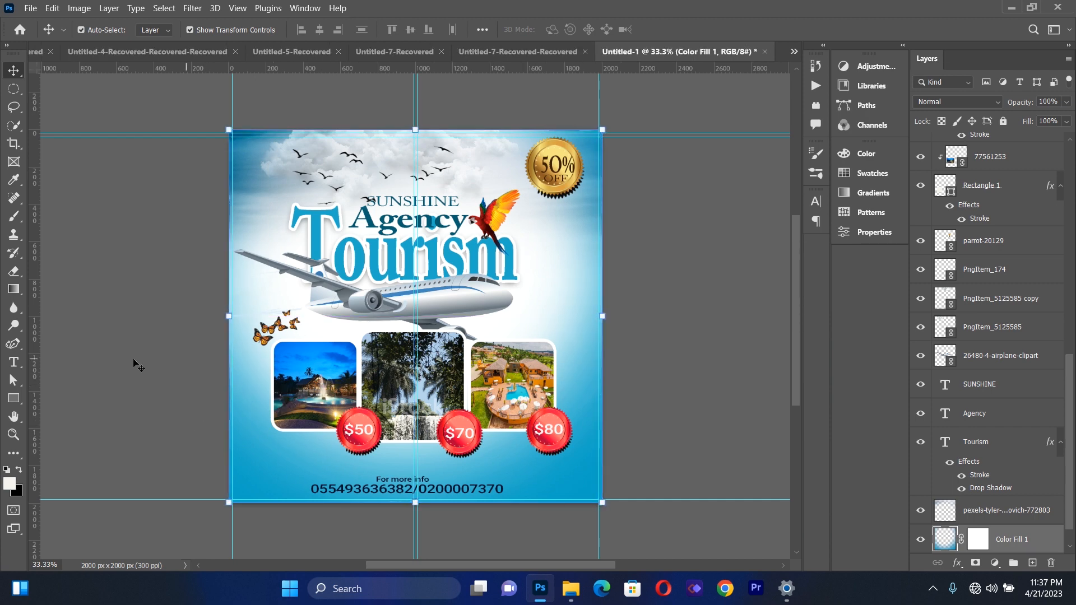
pyautogui.click(123, 365)
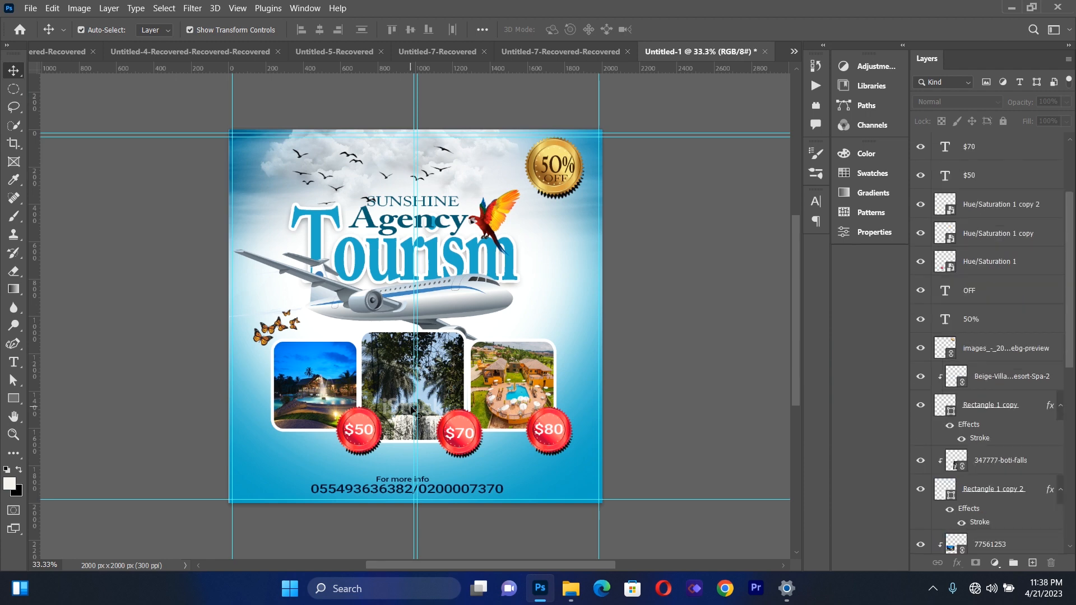
# Move the $50 and $70 seals with their price texts up to the upper-right corners of the left and middle photos
pyautogui.moveTo(361, 420); pyautogui.dragTo(360, 346)
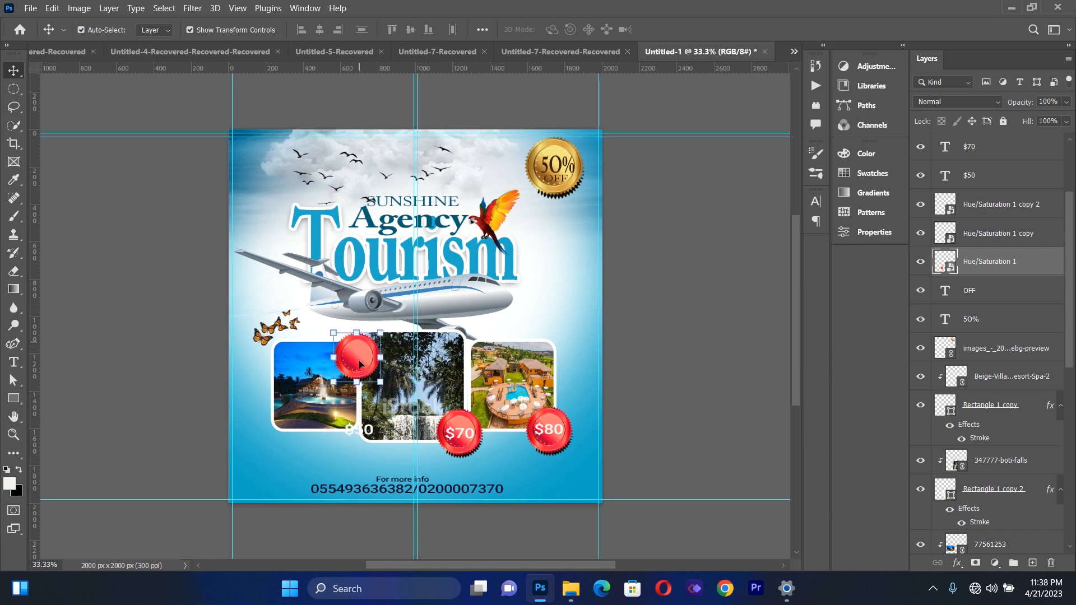
pyautogui.moveTo(364, 435); pyautogui.dragTo(361, 360)
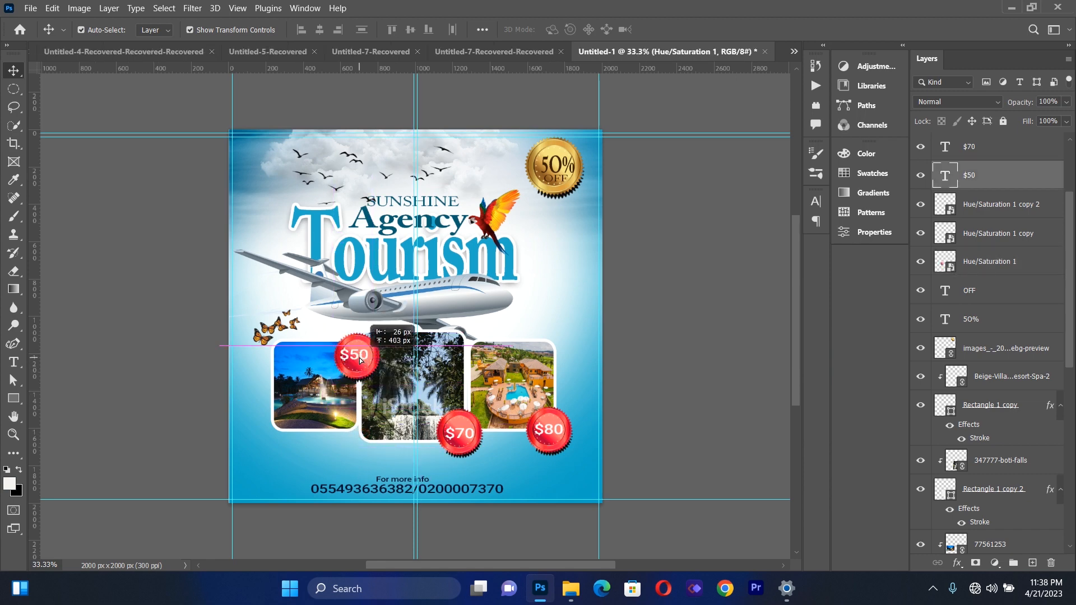
pyautogui.press('Right')
pyautogui.press('Right')
pyautogui.press('Right')
pyautogui.press('Right')
pyautogui.press('Right')
pyautogui.press('Right')
pyautogui.press('Right')
pyautogui.press('Down')
pyautogui.press('Down')
pyautogui.press('Down')
pyautogui.press('Down')
pyautogui.press('Down')
pyautogui.press('Down')
pyautogui.press('Down')
pyautogui.press('Down')
pyautogui.press('Down')
pyautogui.press('Down')
pyautogui.click(140, 400)
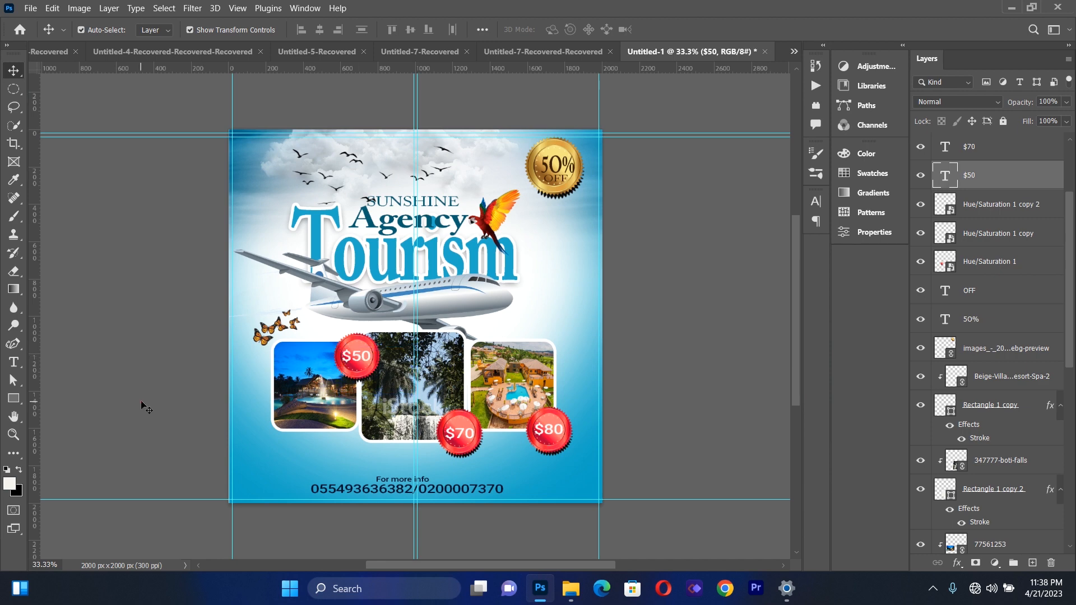
pyautogui.moveTo(463, 418); pyautogui.dragTo(462, 339)
pyautogui.moveTo(469, 438); pyautogui.dragTo(473, 363)
# Shift the $50 seal and its price text left to the middle of the left photo's top edge
pyautogui.moveTo(363, 343); pyautogui.dragTo(325, 337)
pyautogui.click(192, 360)
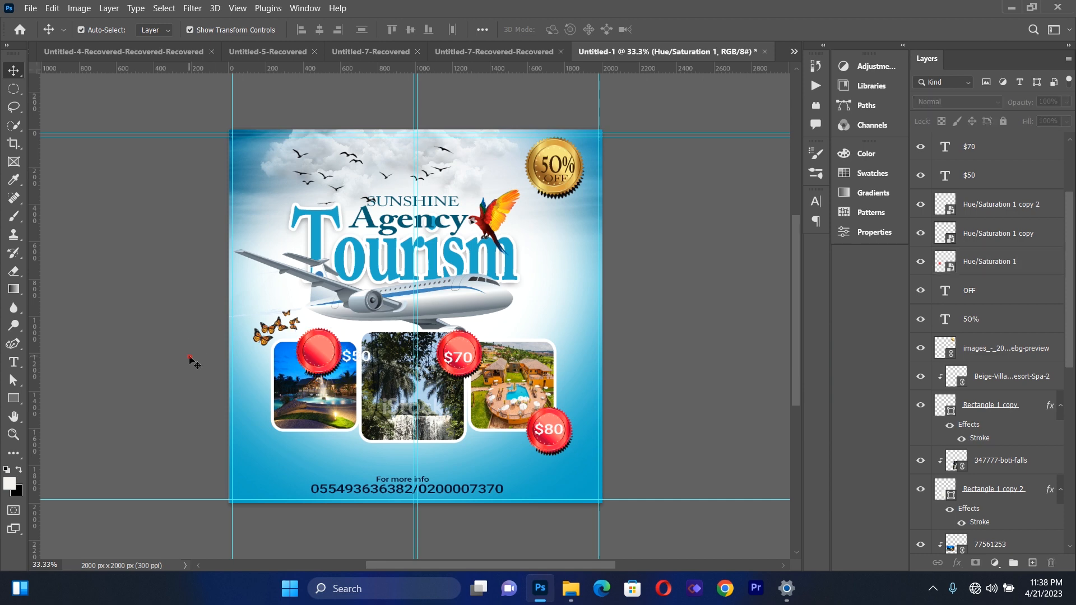
pyautogui.moveTo(351, 357); pyautogui.dragTo(320, 351)
pyautogui.press('Left')
pyautogui.press('Left')
pyautogui.press('Left')
pyautogui.press('Left')
# Shift the $70 seal and its price text left to the middle of the centre photo's top edge
pyautogui.moveTo(463, 345); pyautogui.dragTo(420, 340)
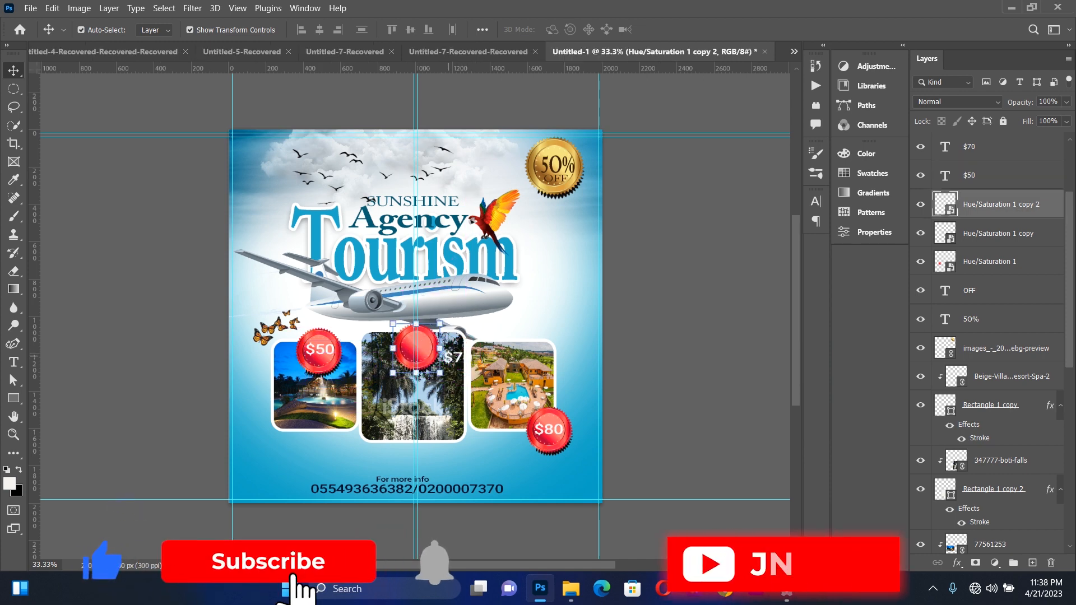
pyautogui.moveTo(455, 357); pyautogui.dragTo(419, 348)
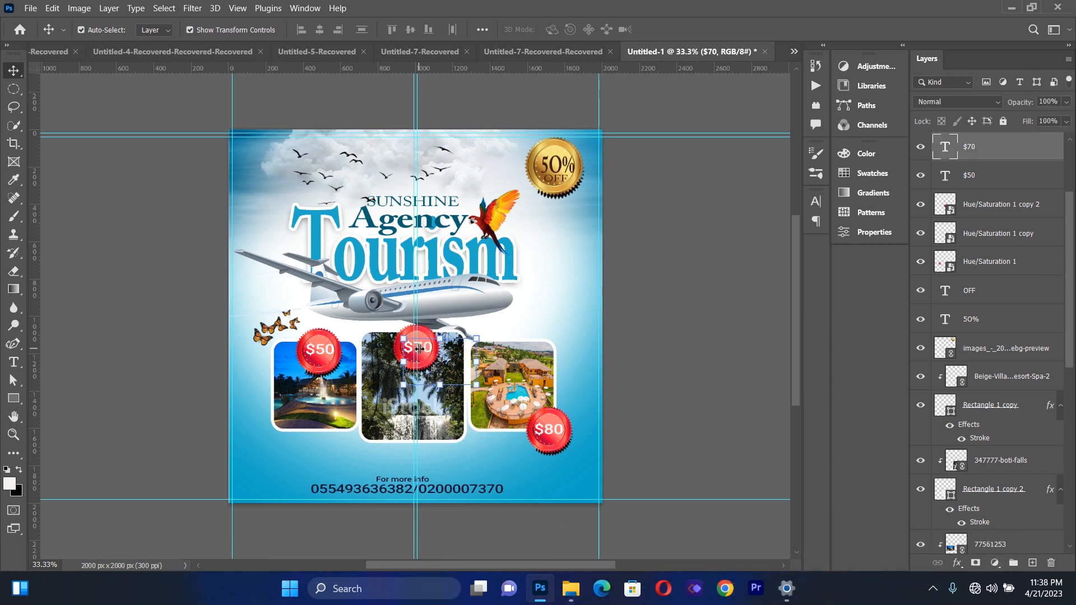
pyautogui.click(630, 343)
# Move the $80 seal and its price text up to the middle of the right photo's top edge
pyautogui.moveTo(551, 420); pyautogui.dragTo(518, 343)
pyautogui.click(551, 431)
pyautogui.moveTo(552, 434); pyautogui.dragTo(518, 354)
pyautogui.click(642, 358)
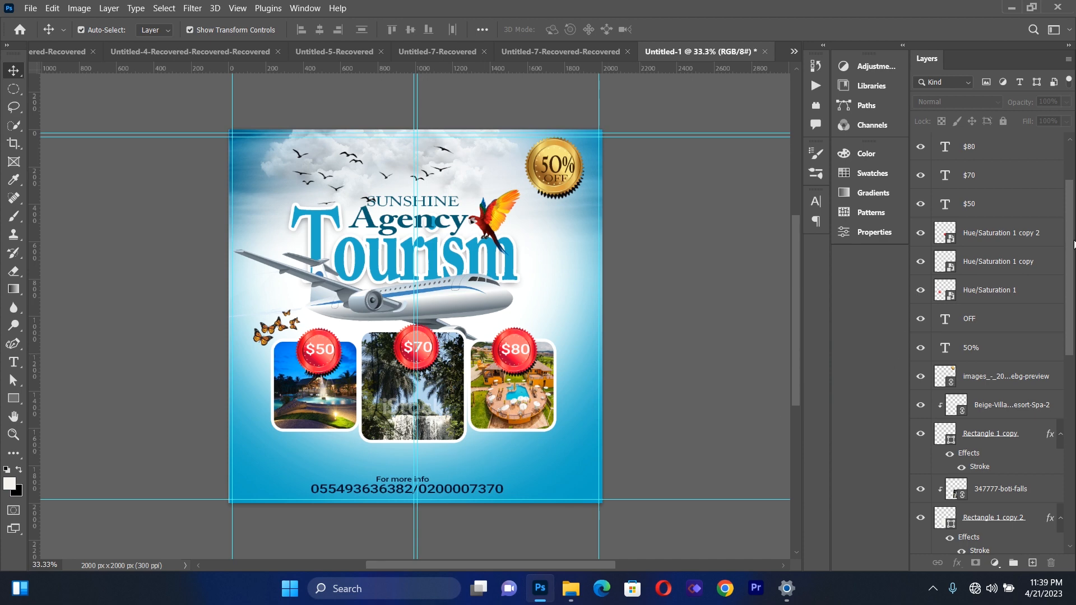
# Add a new layer above all others and set up a soft, flattened 338 px brush tip at -10° with a grey colour
pyautogui.moveTo(1074, 245); pyautogui.dragTo(1071, 203)
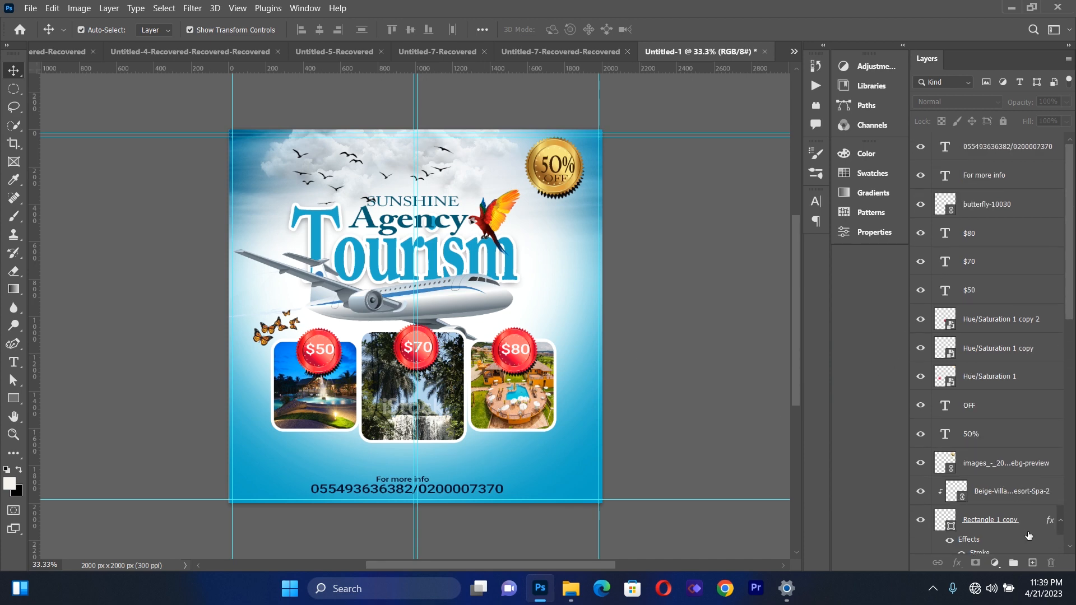
pyautogui.click(1032, 562)
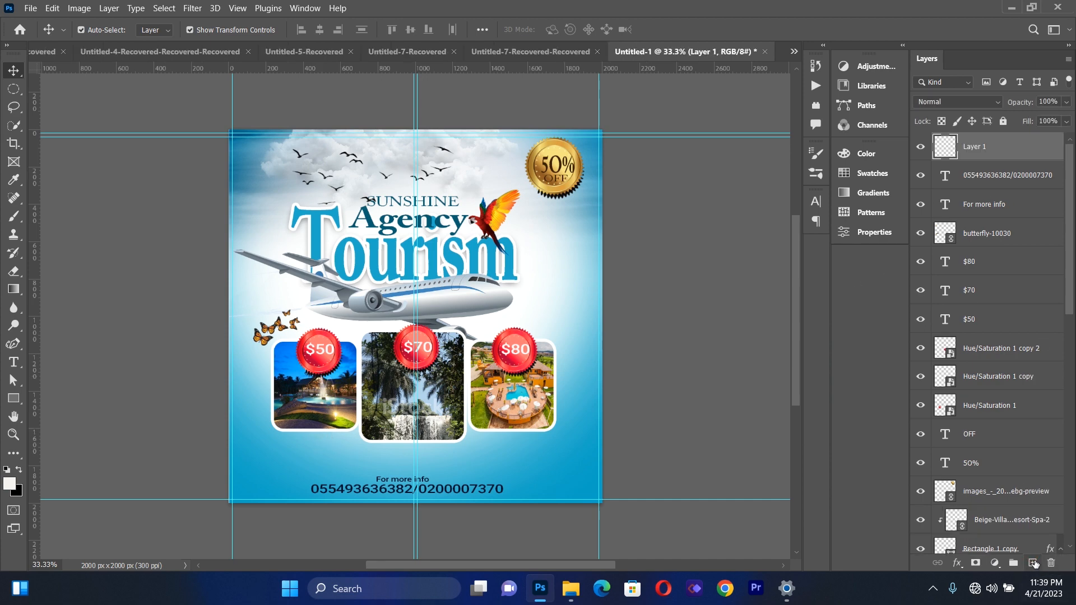
pyautogui.click(16, 216)
pyautogui.click(118, 30)
pyautogui.click(659, 173)
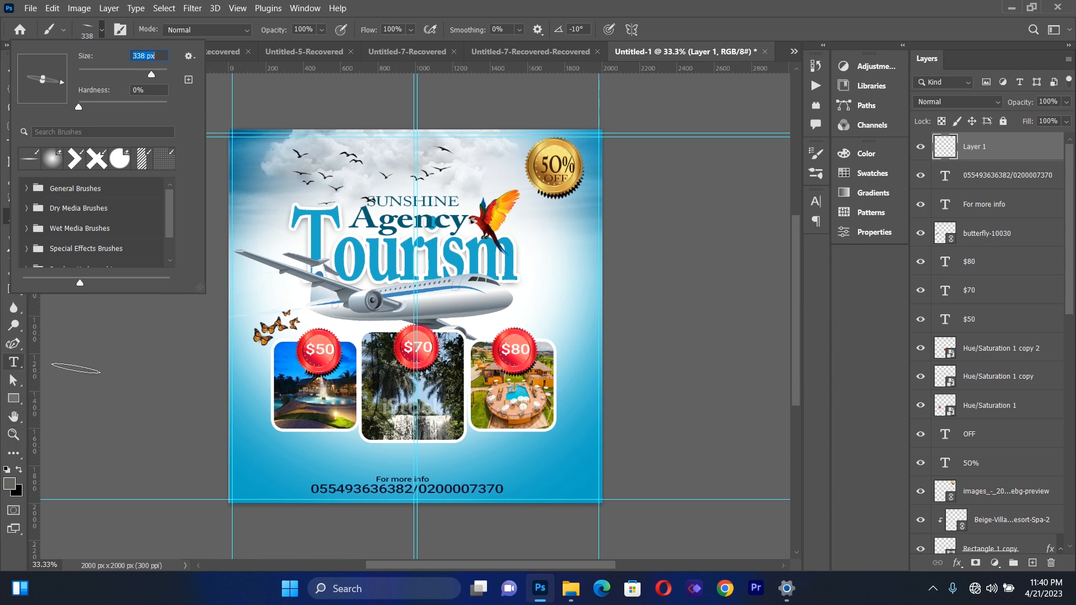
pyautogui.click(261, 399)
pyautogui.hotkey('ctrl', 'a')
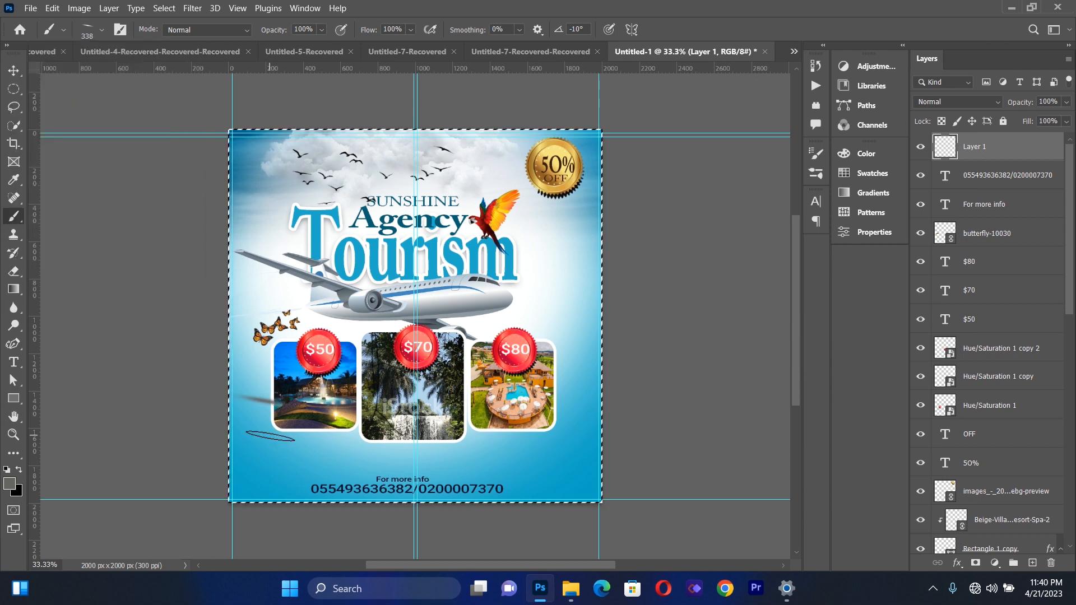
pyautogui.hotkey('ctrl', 'd')
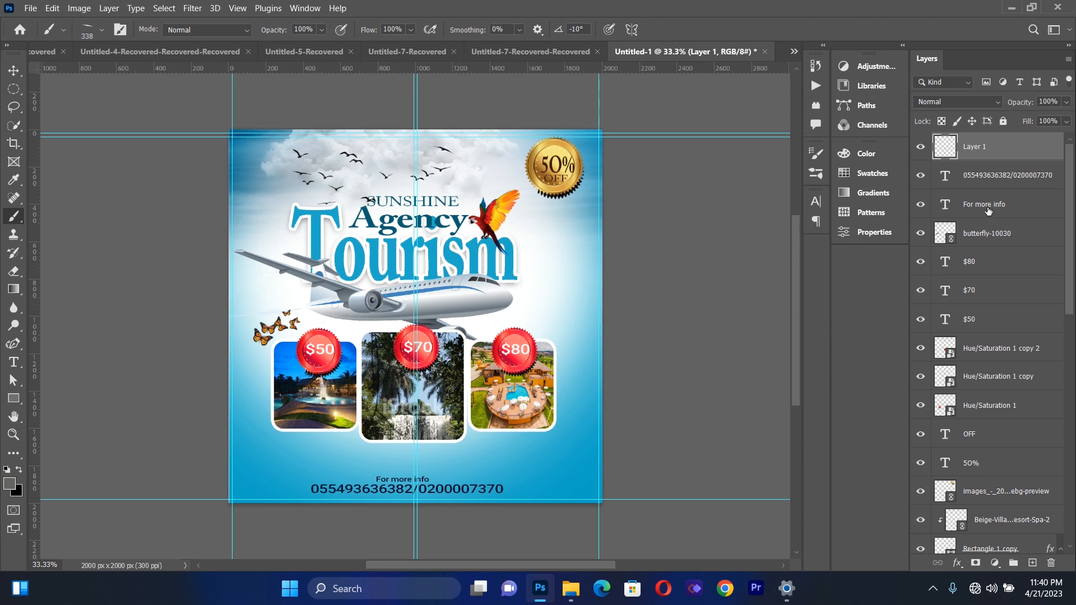
# Move Layer 1 directly beneath the "Tourism" text layer and dab a shadow under the left photo's lower-right corner
pyautogui.moveTo(979, 158); pyautogui.dragTo(985, 476)
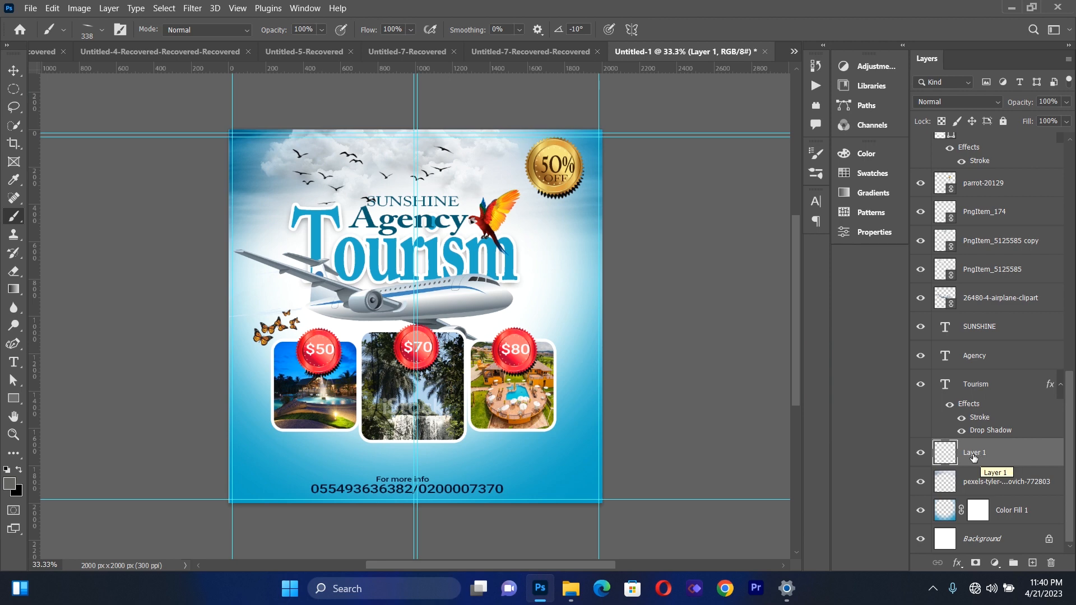
pyautogui.doubleClick(973, 458)
pyautogui.click(1027, 460)
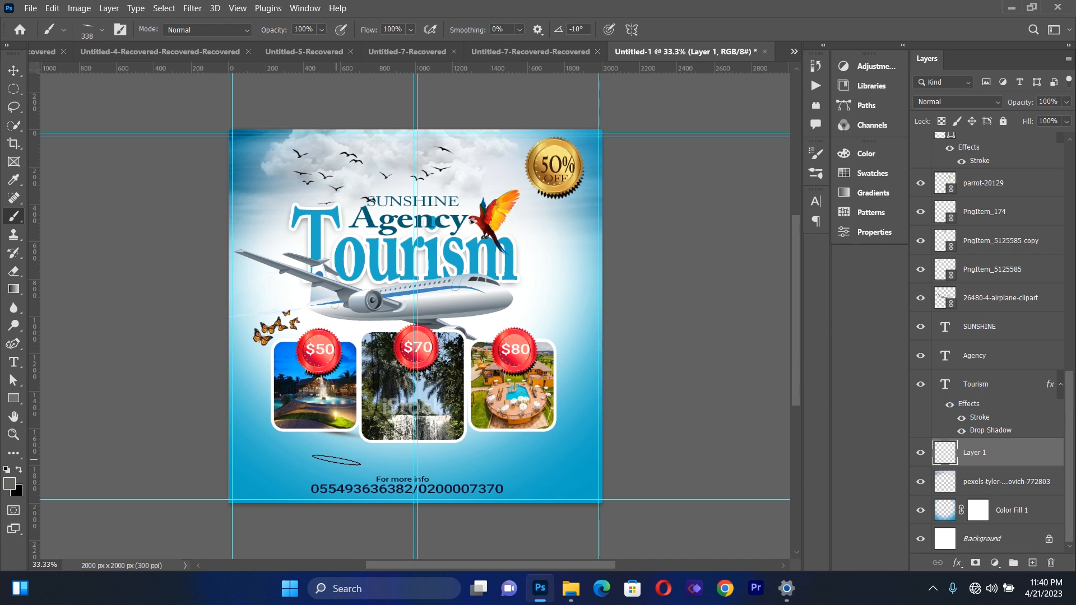
# Set the brush angle to 11° and dab shadows under the lower-left corners of the left and middle photos
pyautogui.click(101, 30)
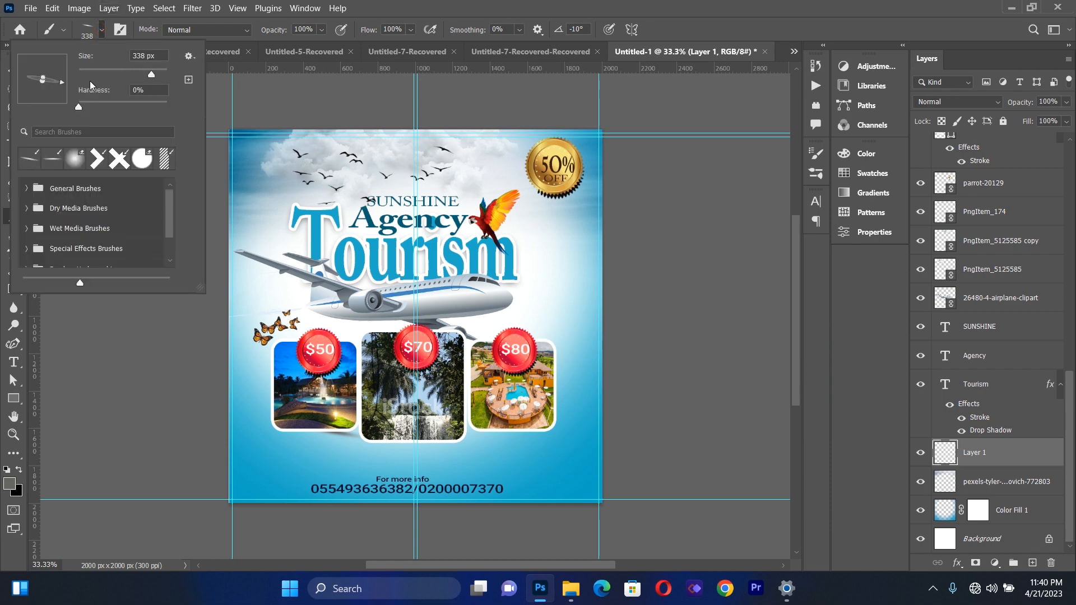
pyautogui.moveTo(62, 84); pyautogui.dragTo(68, 76)
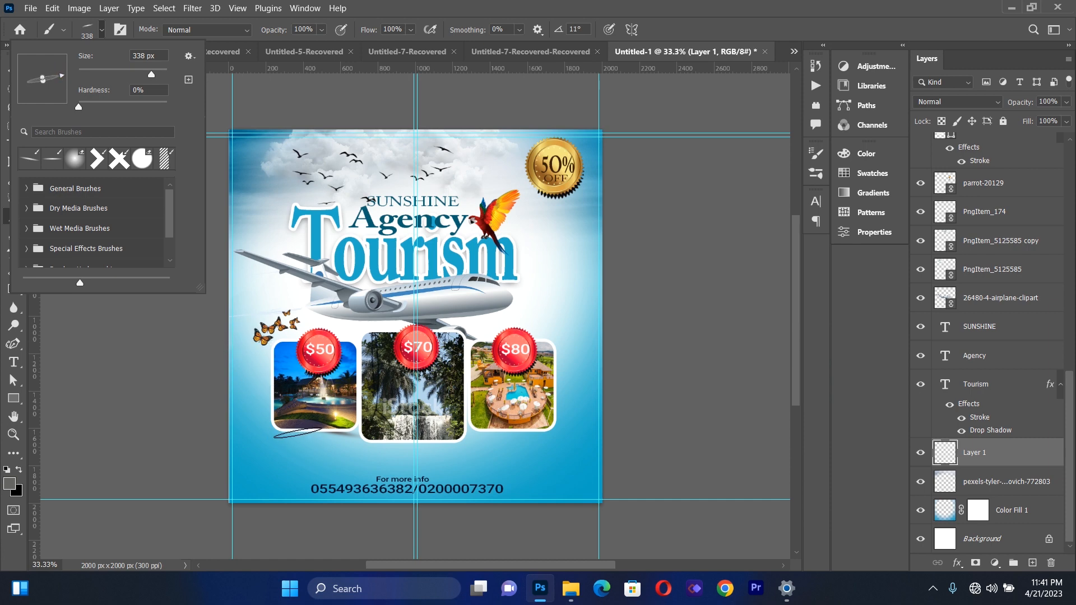
pyautogui.click(298, 433)
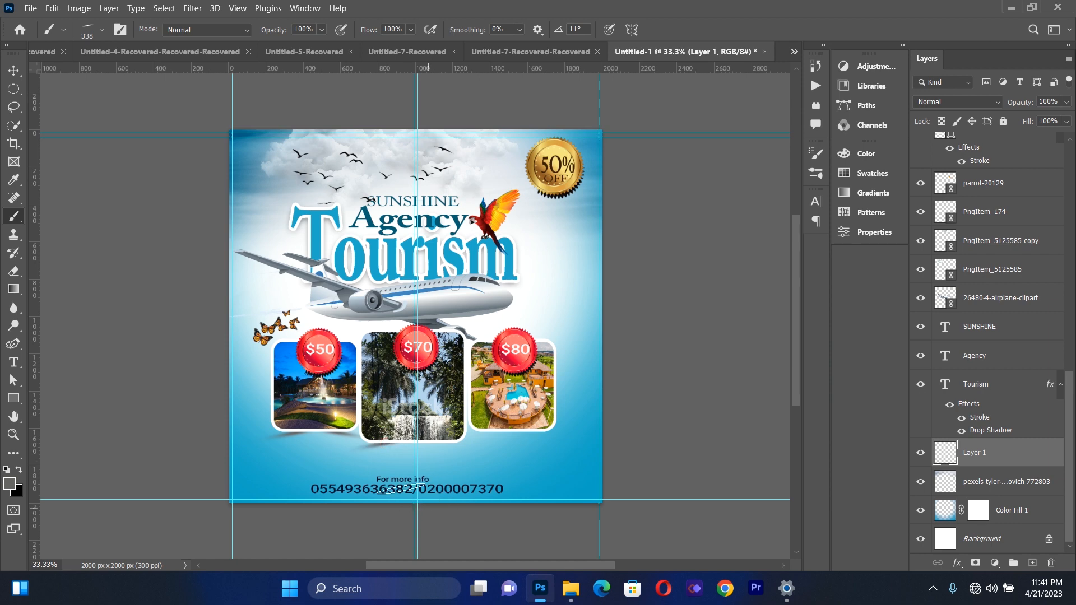
# Set the brush angle to -13° and dab a shadow under the middle photo's lower-right corner
pyautogui.click(102, 31)
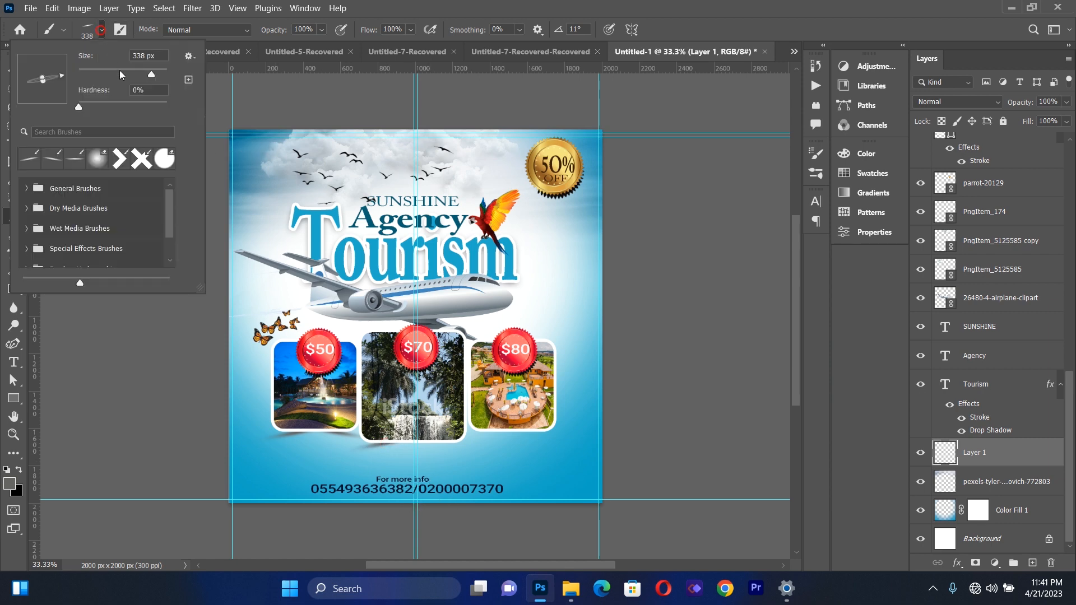
pyautogui.moveTo(65, 80); pyautogui.dragTo(66, 82)
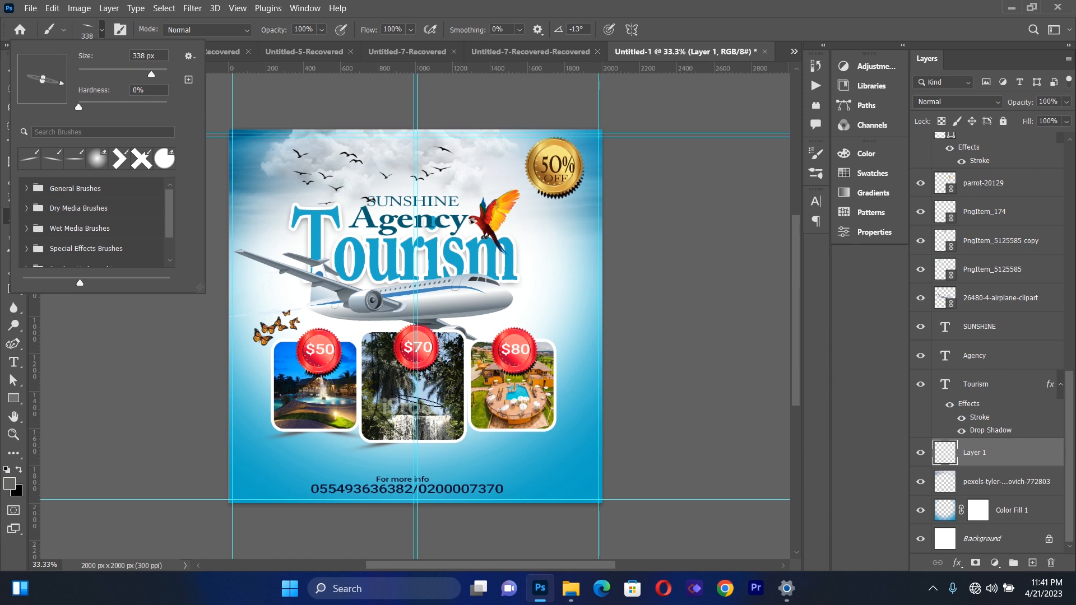
pyautogui.click(437, 443)
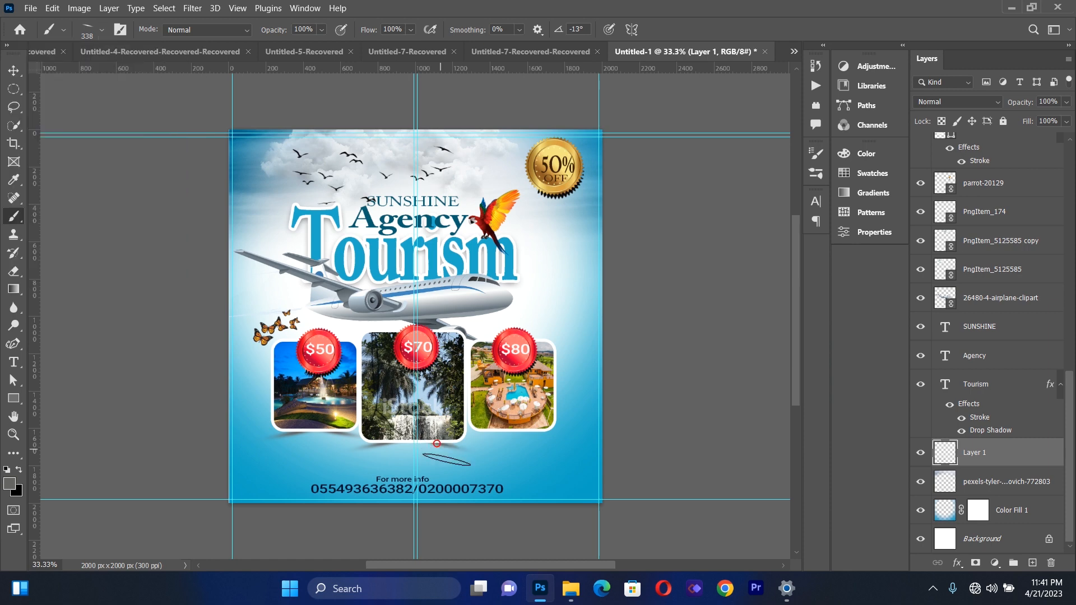
# Set the brush angle to 10° and dab a shadow under the right photo's lower-left corner
pyautogui.click(101, 29)
pyautogui.moveTo(61, 83); pyautogui.dragTo(65, 79)
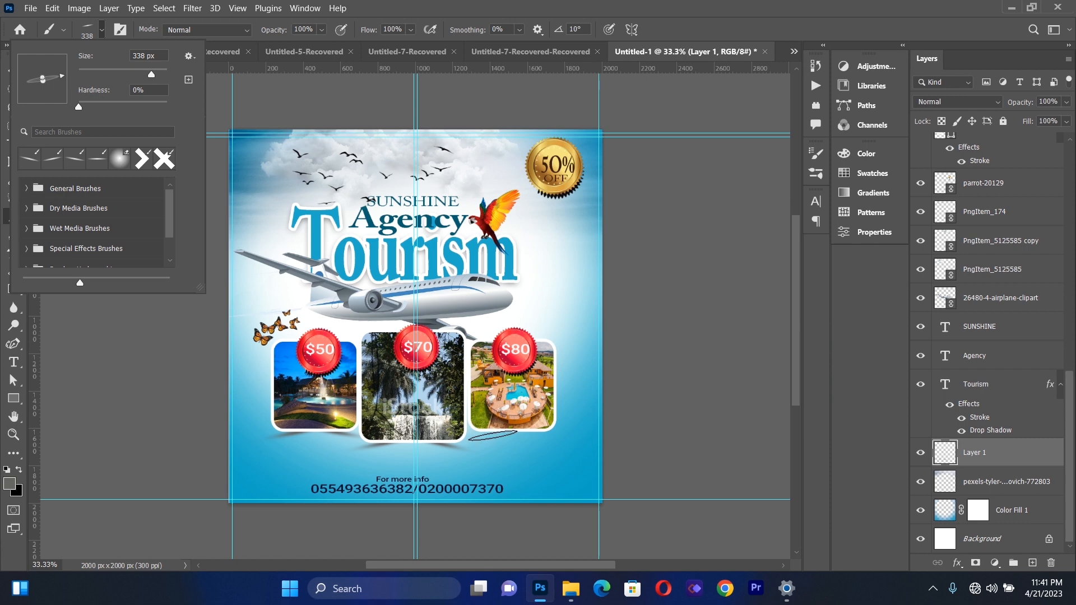
pyautogui.click(495, 430)
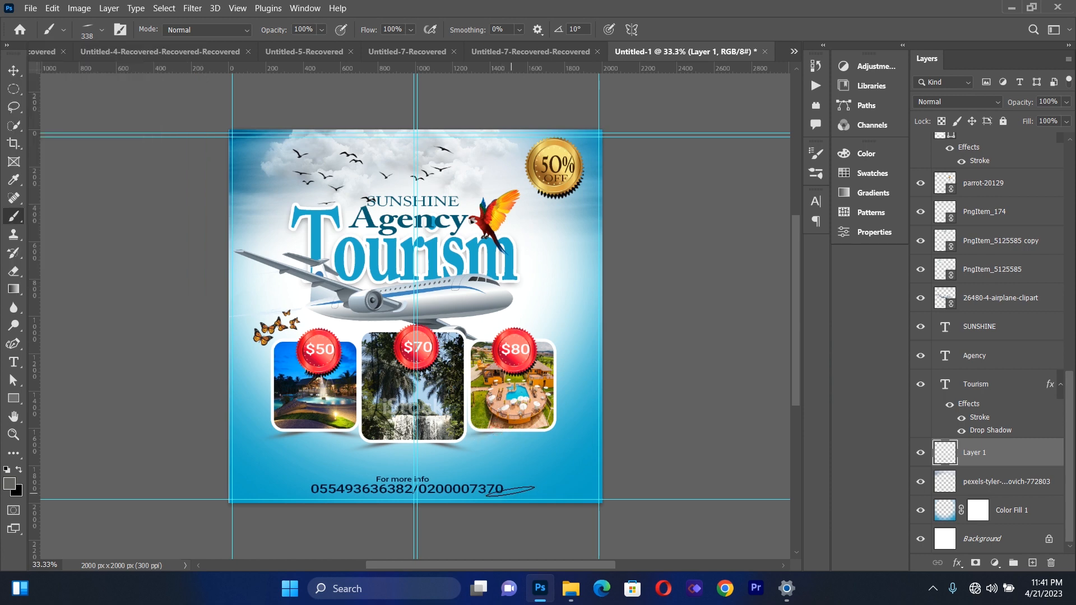
# Set the brush angle to -12° and dab a shadow under the right photo's lower-right corner
pyautogui.click(102, 30)
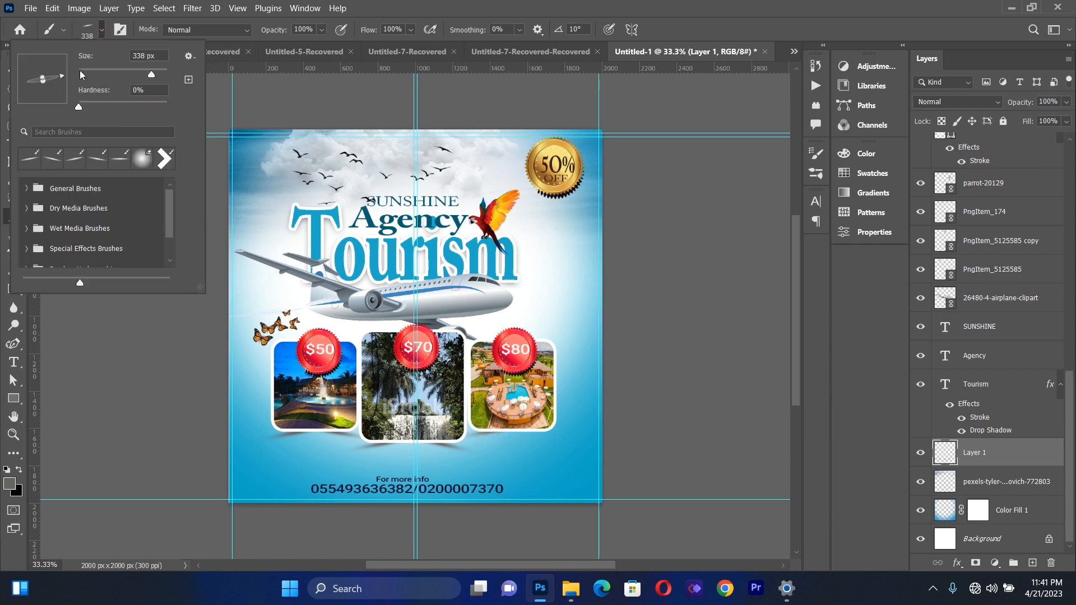
pyautogui.click(65, 84)
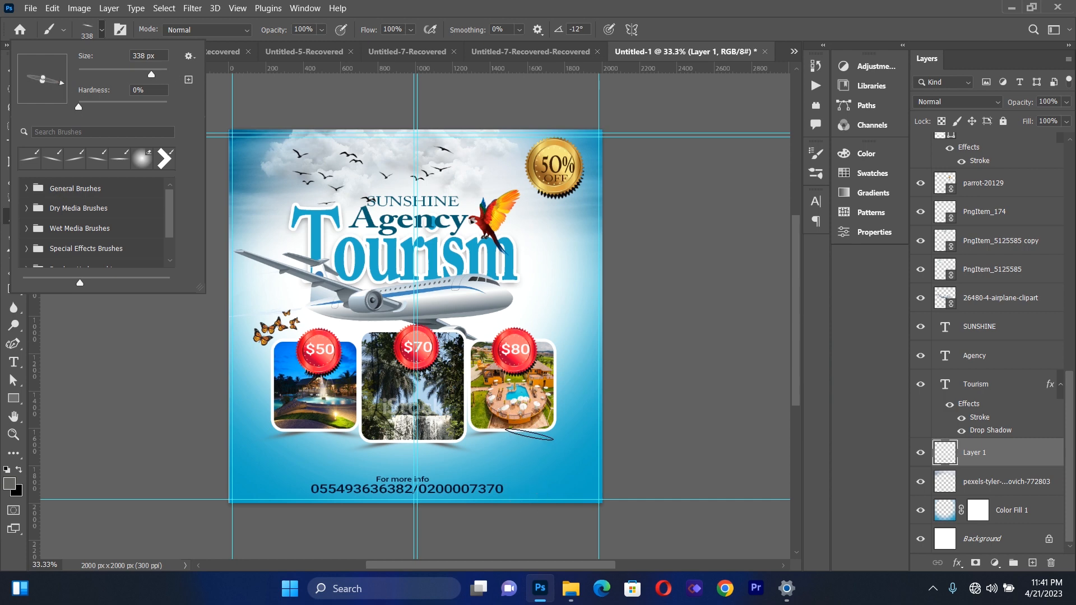
pyautogui.click(529, 433)
pyautogui.hotkey('ctrl', 'z')
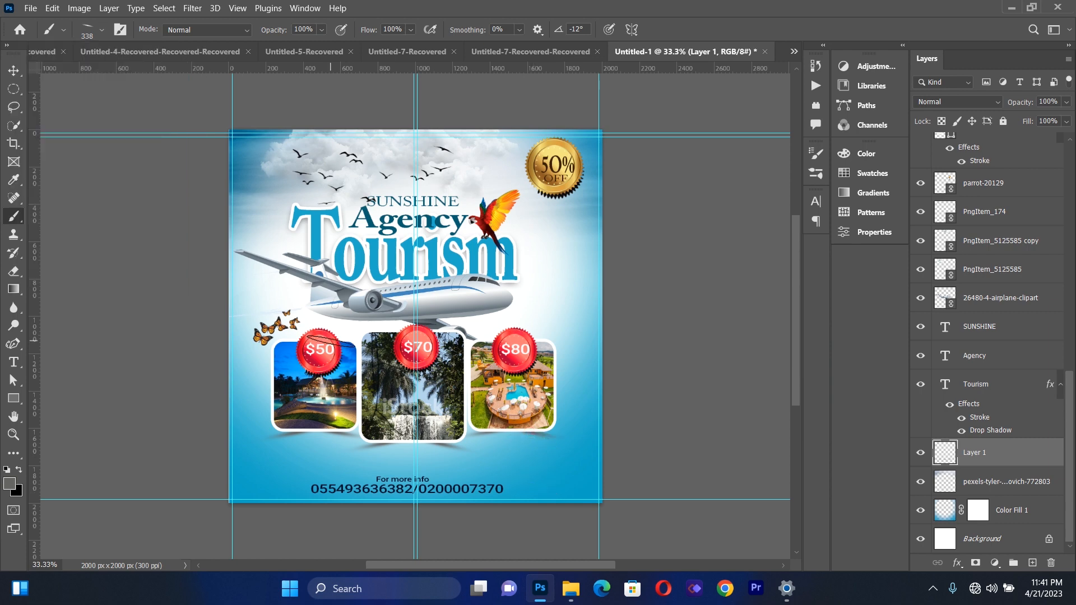
pyautogui.click(15, 74)
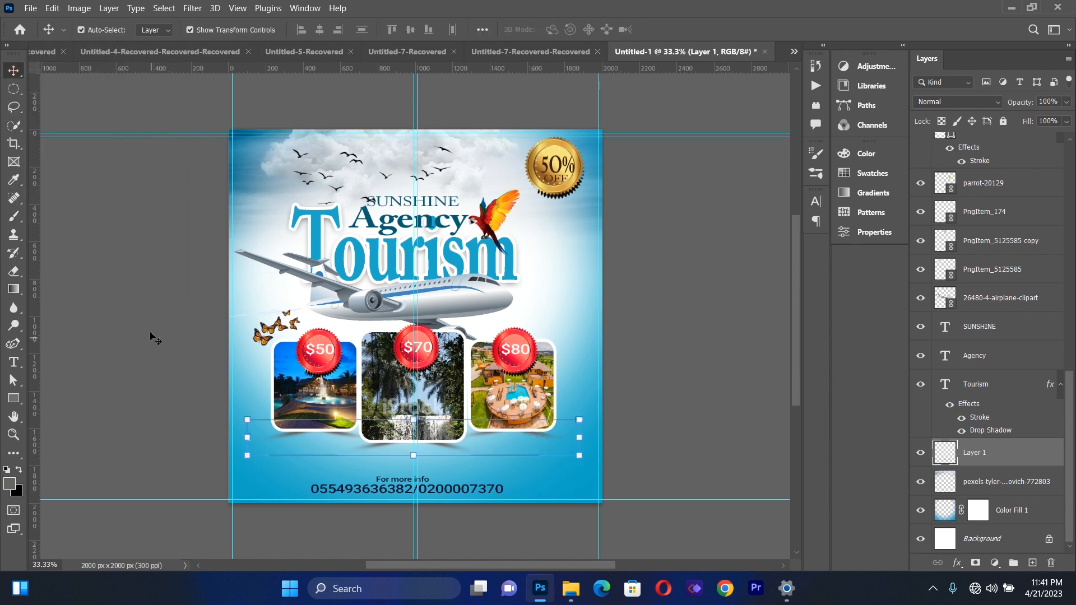
pyautogui.click(150, 334)
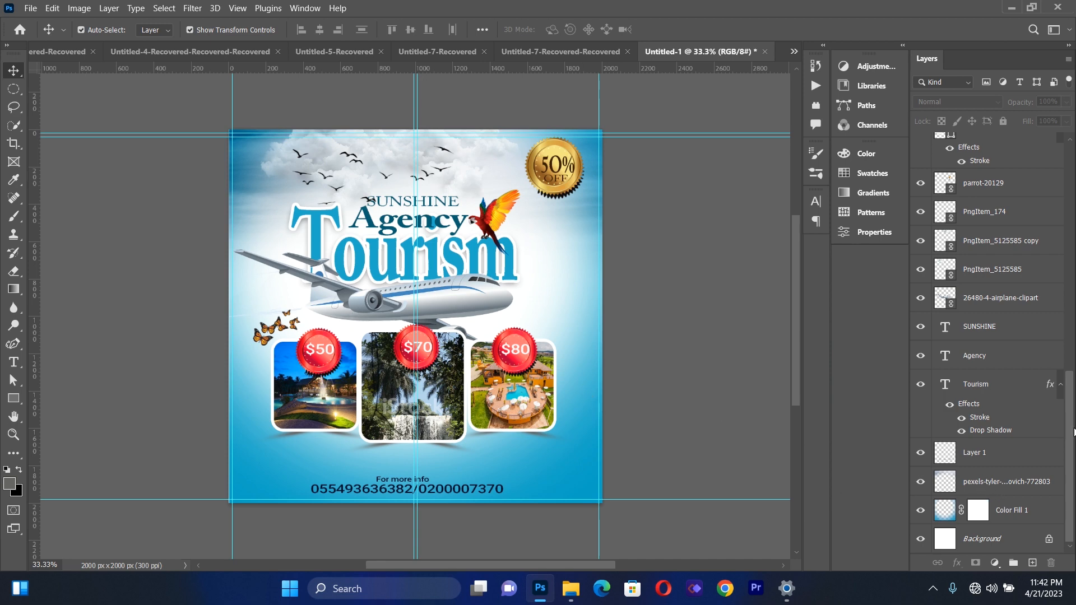
# Add a Curves adjustment layer directly above Color Fill 1 and pull the RGB curve down moderately to darken the blue background
pyautogui.moveTo(1072, 436); pyautogui.dragTo(1073, 456)
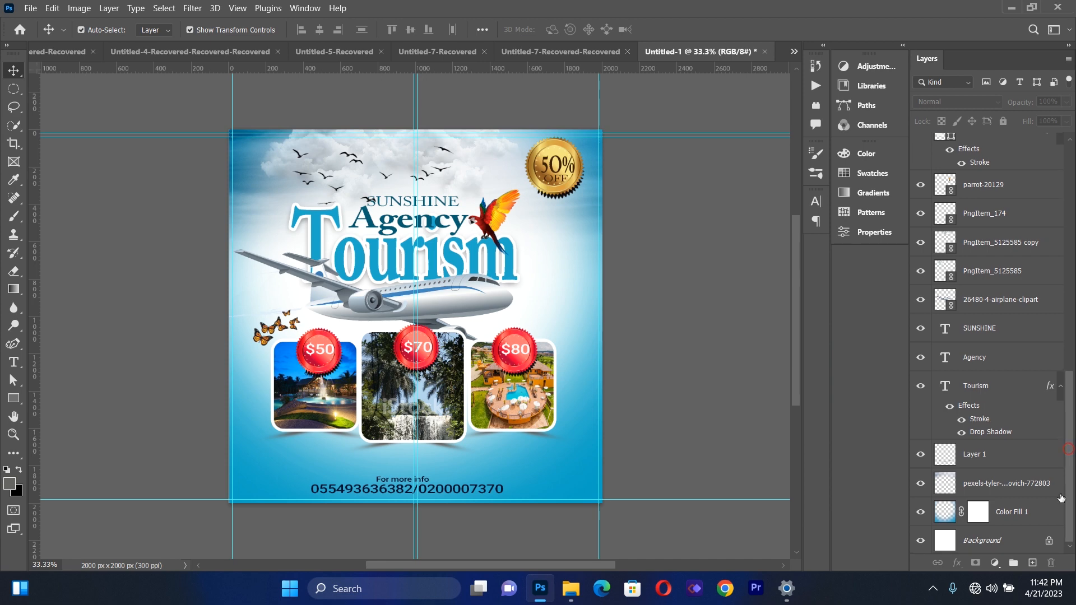
pyautogui.click(1011, 510)
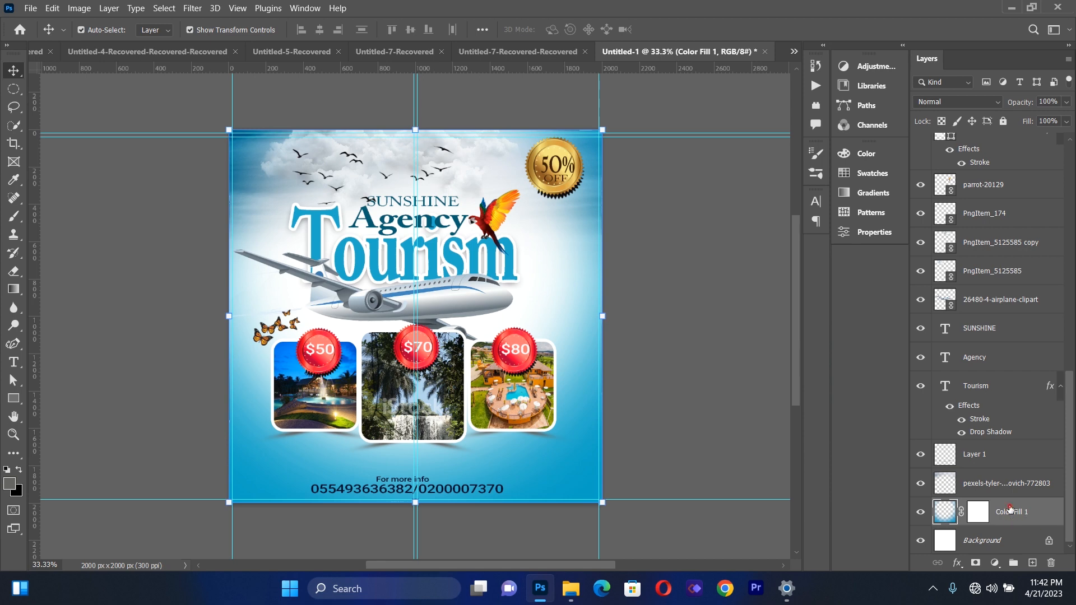
pyautogui.click(995, 562)
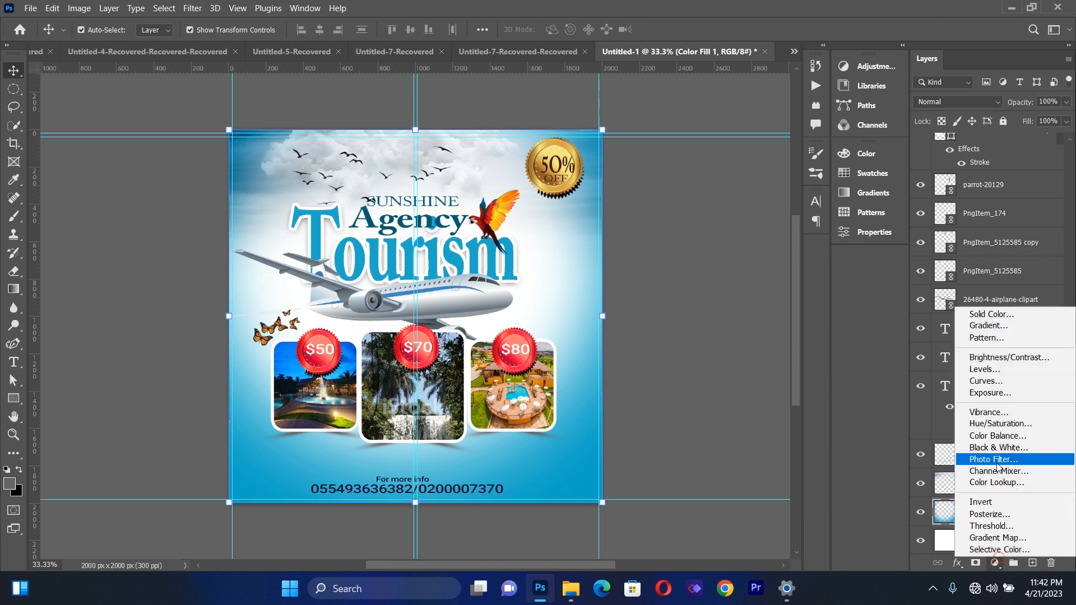
pyautogui.click(986, 381)
pyautogui.moveTo(754, 307)
pyautogui.mouseDown()
pyautogui.moveTo(747, 314)
pyautogui.moveTo(768, 316)
pyautogui.mouseUp()
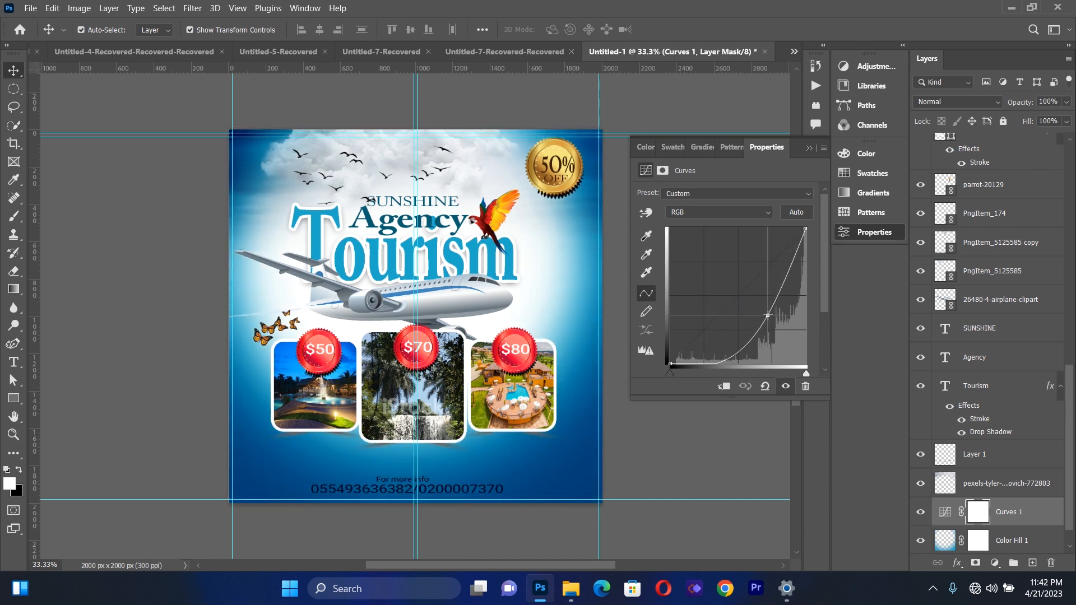
pyautogui.moveTo(768, 315)
pyautogui.mouseDown()
pyautogui.moveTo(776, 324)
pyautogui.moveTo(751, 304)
pyautogui.moveTo(764, 318)
pyautogui.moveTo(755, 317)
pyautogui.mouseUp()
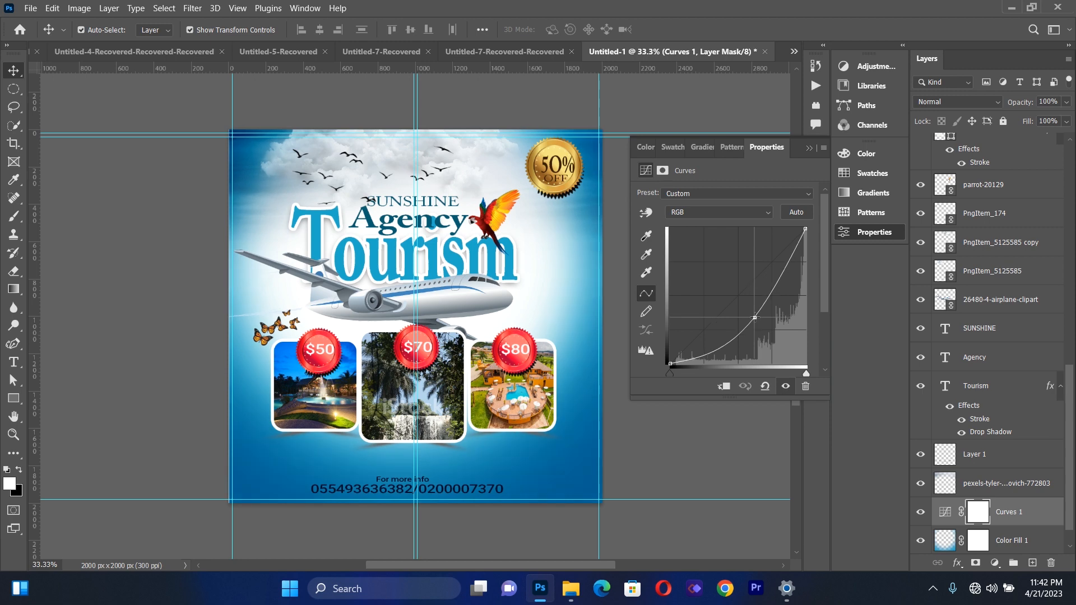
pyautogui.click(807, 148)
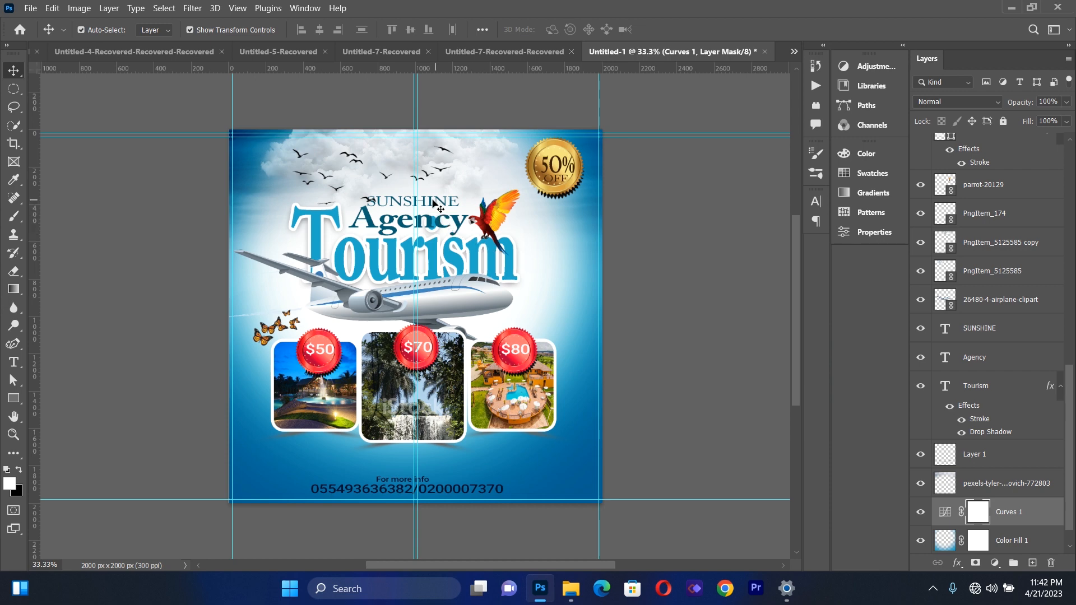
# Nudge the "SUNSHINE" text slightly right and down so it sits close above "Agency"
pyautogui.click(437, 209)
pyautogui.press('Right')
pyautogui.press('Right')
pyautogui.press('Right')
pyautogui.press('Right')
pyautogui.press('Right')
pyautogui.press('Right')
pyautogui.press('Right')
pyautogui.press('Right')
pyautogui.press('Right')
pyautogui.press('Right')
pyautogui.press('Right')
pyautogui.press('Right')
pyautogui.press('Right')
pyautogui.press('Right')
pyautogui.press('Right')
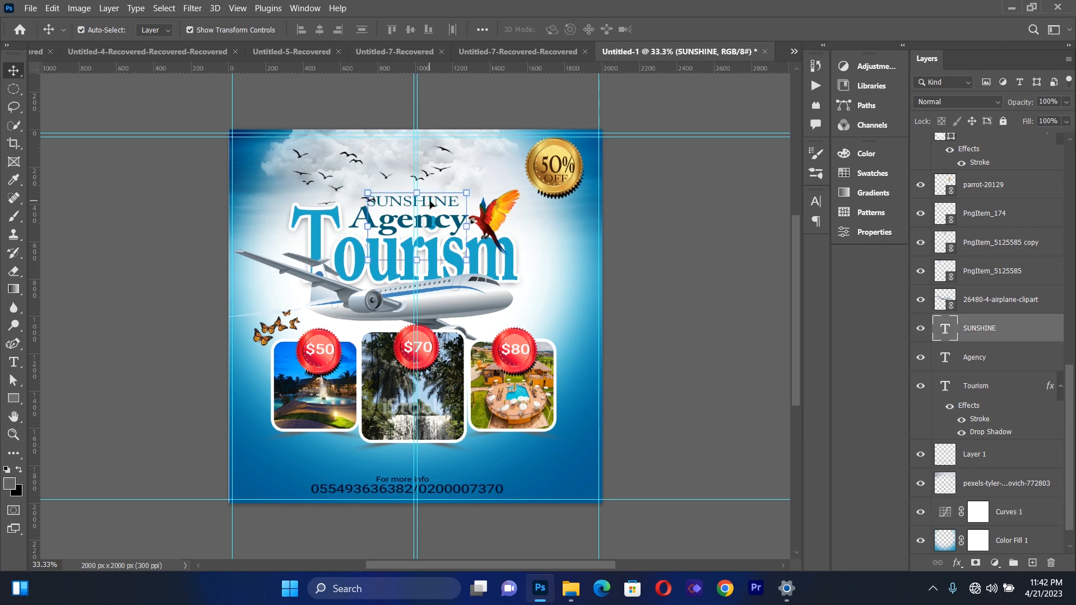
pyautogui.press('Up')
pyautogui.press('Up')
pyautogui.press('Up')
pyautogui.press('Up')
pyautogui.press('Up')
pyautogui.press('Up')
pyautogui.press('Down')
pyautogui.press('Down')
pyautogui.press('Down')
pyautogui.press('Down')
pyautogui.press('Down')
pyautogui.press('Down')
pyautogui.press('Down')
pyautogui.press('Down')
pyautogui.press('Down')
pyautogui.press('Down')
pyautogui.press('Down')
pyautogui.press('Down')
pyautogui.press('Down')
pyautogui.press('Down')
pyautogui.press('Down')
pyautogui.press('Down')
pyautogui.press('Right')
pyautogui.press('Right')
pyautogui.press('Right')
pyautogui.press('Right')
pyautogui.press('Right')
pyautogui.press('Right')
pyautogui.press('Right')
pyautogui.press('Right')
pyautogui.press('Right')
pyautogui.press('Right')
pyautogui.press('Right')
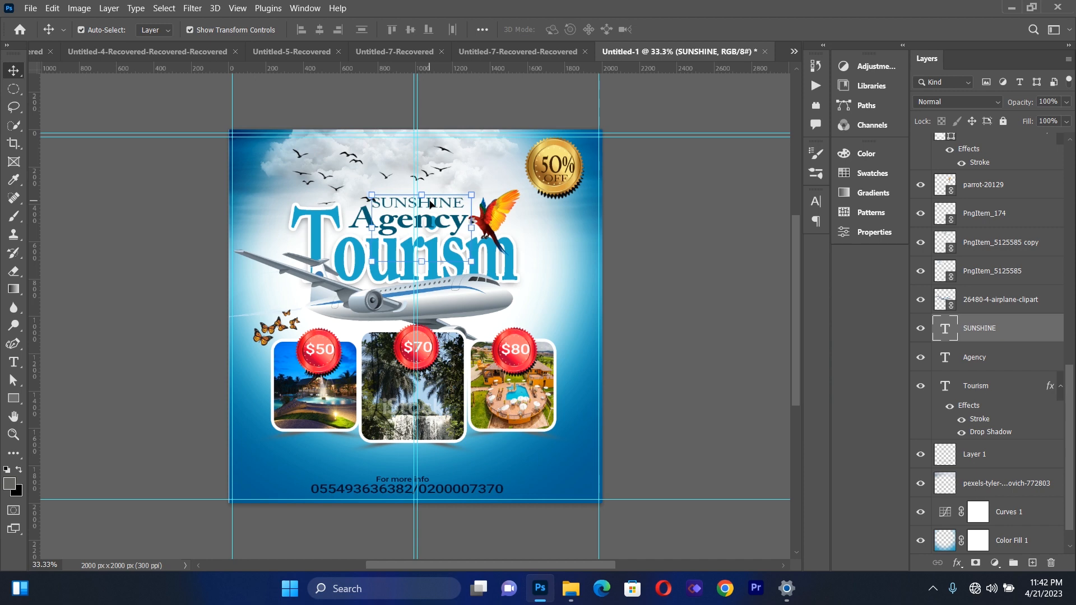
pyautogui.press('Down')
pyautogui.press('Down')
pyautogui.press('Down')
pyautogui.press('Down')
pyautogui.press('Down')
pyautogui.press('Down')
pyautogui.press('Down')
pyautogui.press('Down')
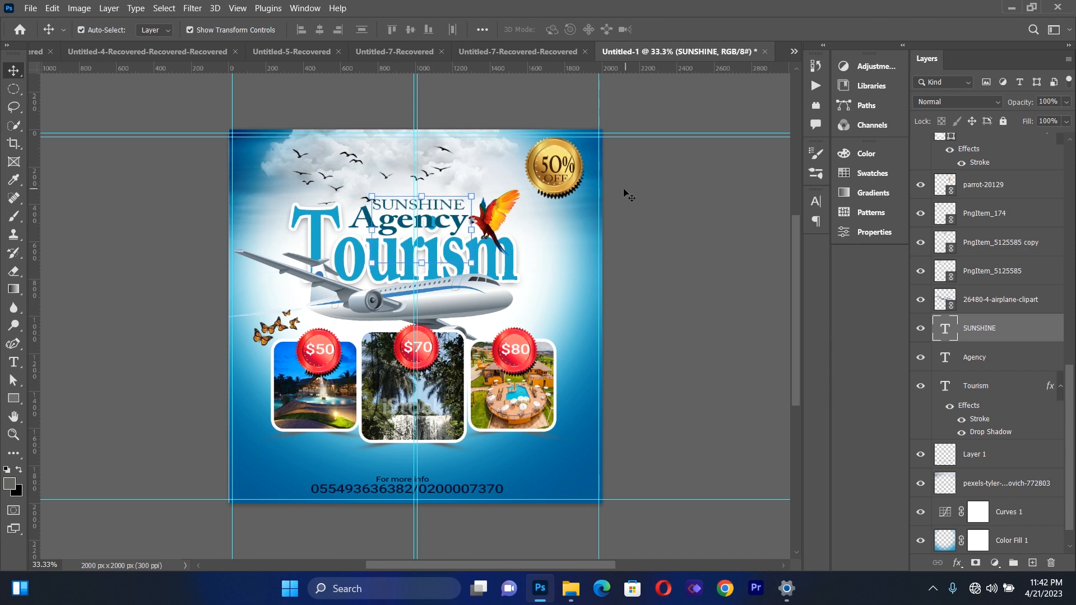
# Nudge the flying birds image (PngItem_174) slightly up, away from the "SUNSHINE" title
pyautogui.click(360, 220)
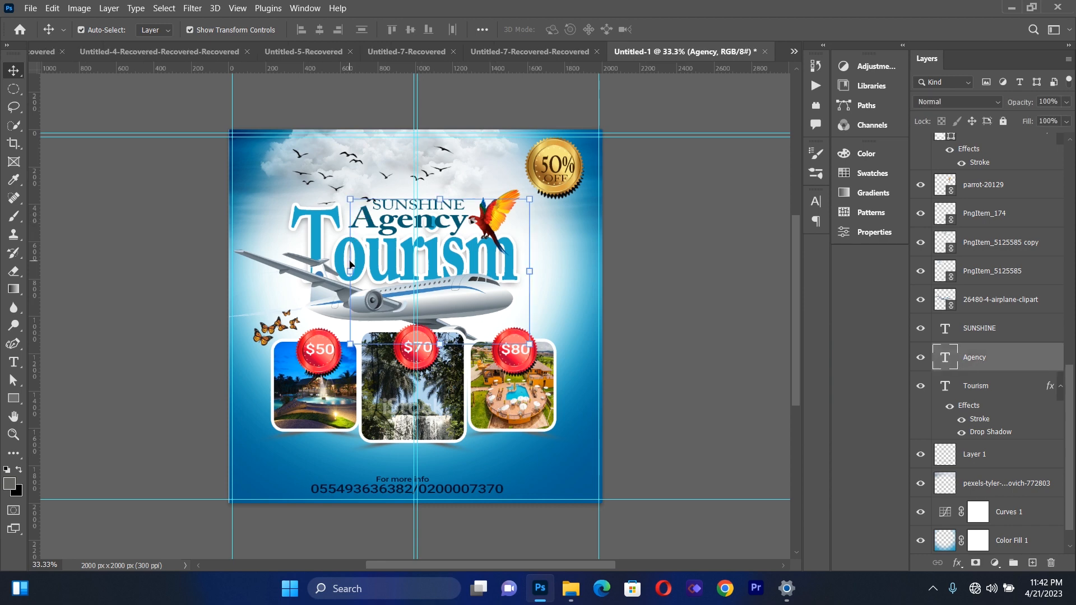
pyautogui.click(326, 179)
pyautogui.press('Up')
pyautogui.press('Up')
pyautogui.press('Up')
pyautogui.press('Up')
pyautogui.press('Up')
pyautogui.press('Up')
pyautogui.press('Up')
pyautogui.press('Up')
pyautogui.press('Up')
pyautogui.press('Up')
pyautogui.press('Up')
pyautogui.press('Up')
pyautogui.press('Up')
pyautogui.press('Up')
pyautogui.press('Up')
pyautogui.press('Up')
pyautogui.press('Up')
pyautogui.press('Up')
pyautogui.press('Up')
pyautogui.press('Up')
pyautogui.press('Up')
pyautogui.press('Up')
pyautogui.press('Up')
pyautogui.press('Up')
pyautogui.press('Up')
pyautogui.press('Up')
pyautogui.press('Up')
pyautogui.press('Up')
pyautogui.press('Up')
pyautogui.press('Up')
pyautogui.press('Up')
pyautogui.press('Up')
pyautogui.press('Up')
pyautogui.press('Up')
pyautogui.press('Up')
pyautogui.press('Up')
pyautogui.press('Up')
pyautogui.press('Up')
pyautogui.press('Up')
pyautogui.press('Up')
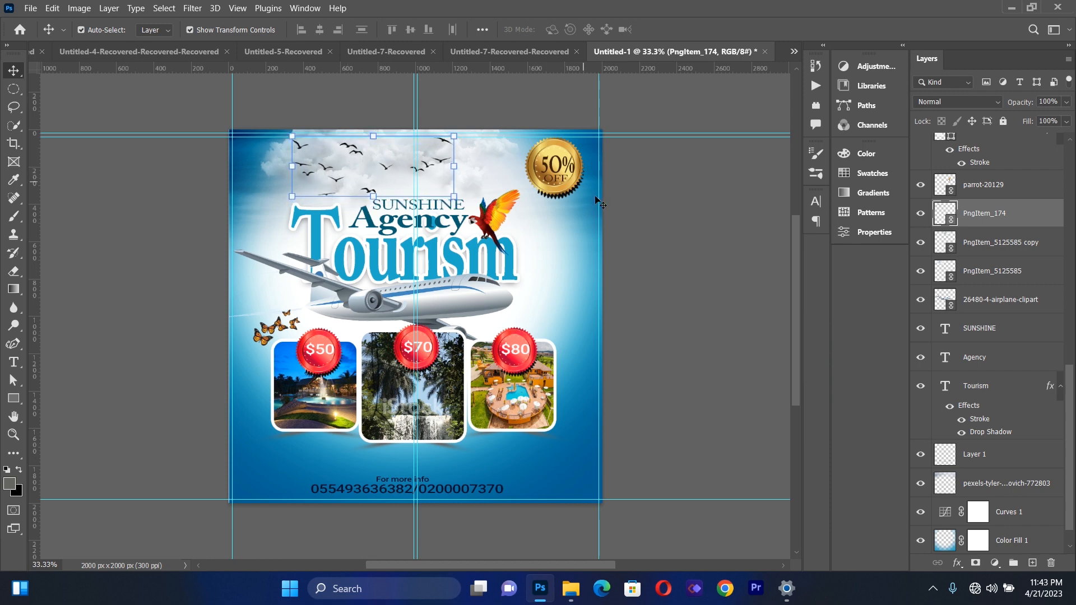
pyautogui.click(613, 203)
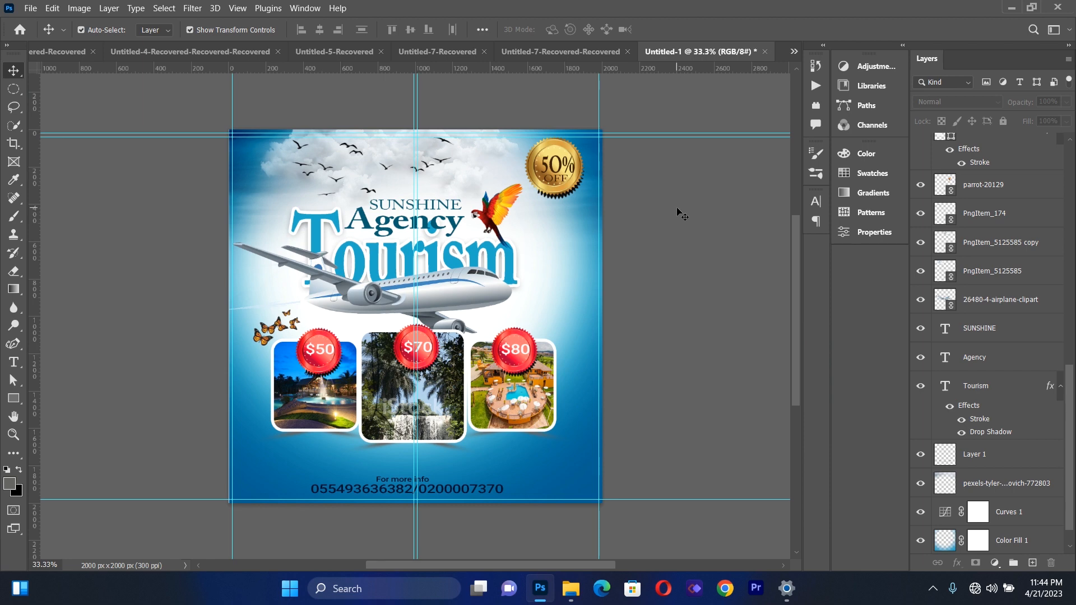
# Move the airplane and the "Tourism" text slightly down to open a gap beneath "Agency"
pyautogui.moveTo(467, 283); pyautogui.dragTo(466, 290)
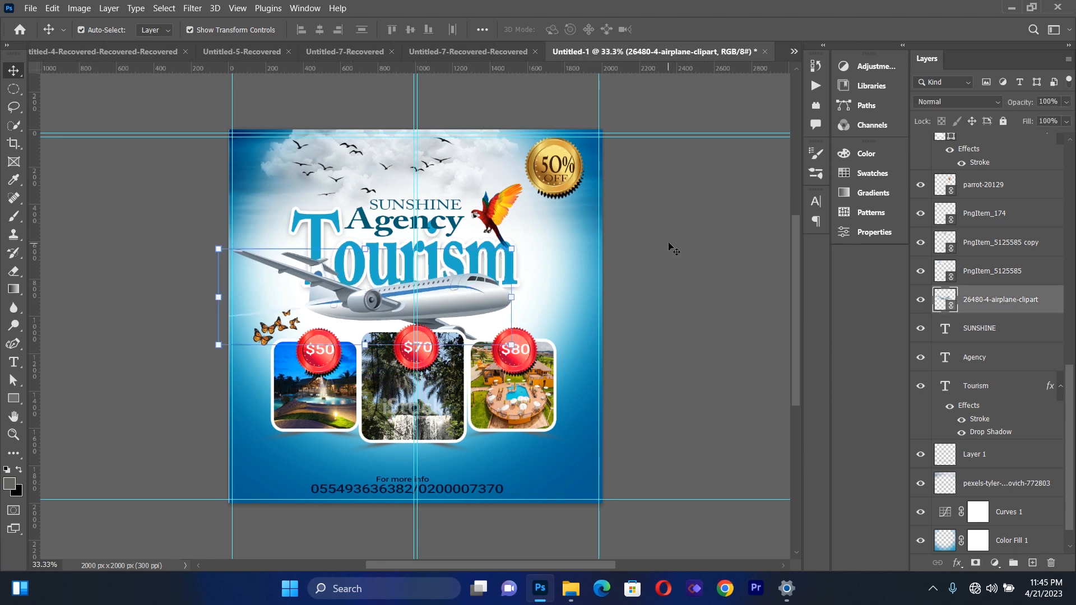
pyautogui.click(667, 240)
pyautogui.moveTo(436, 257); pyautogui.dragTo(435, 267)
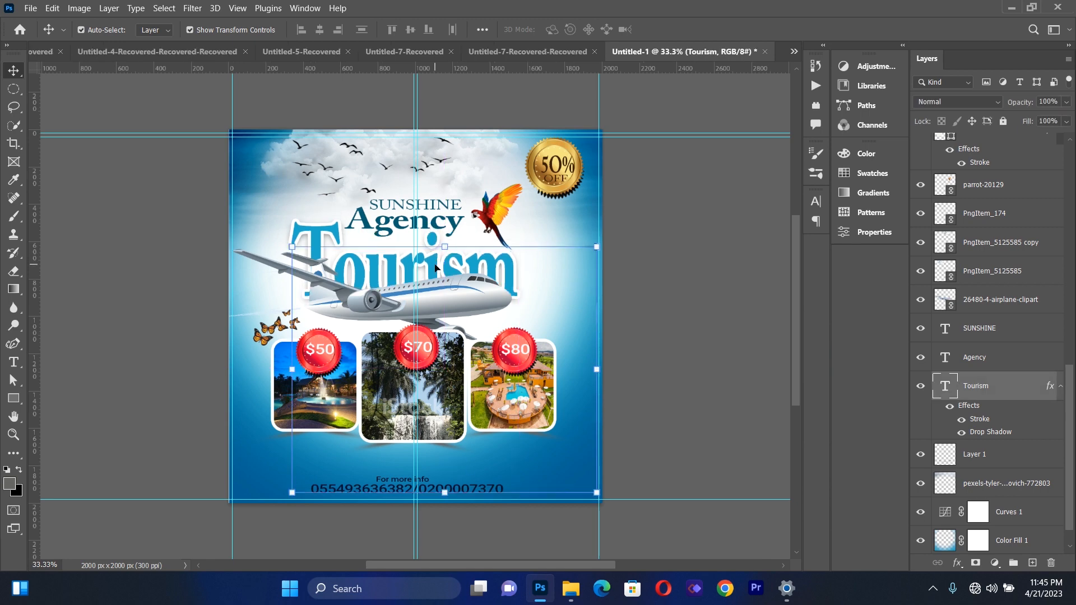
pyautogui.press('Up')
pyautogui.click(675, 187)
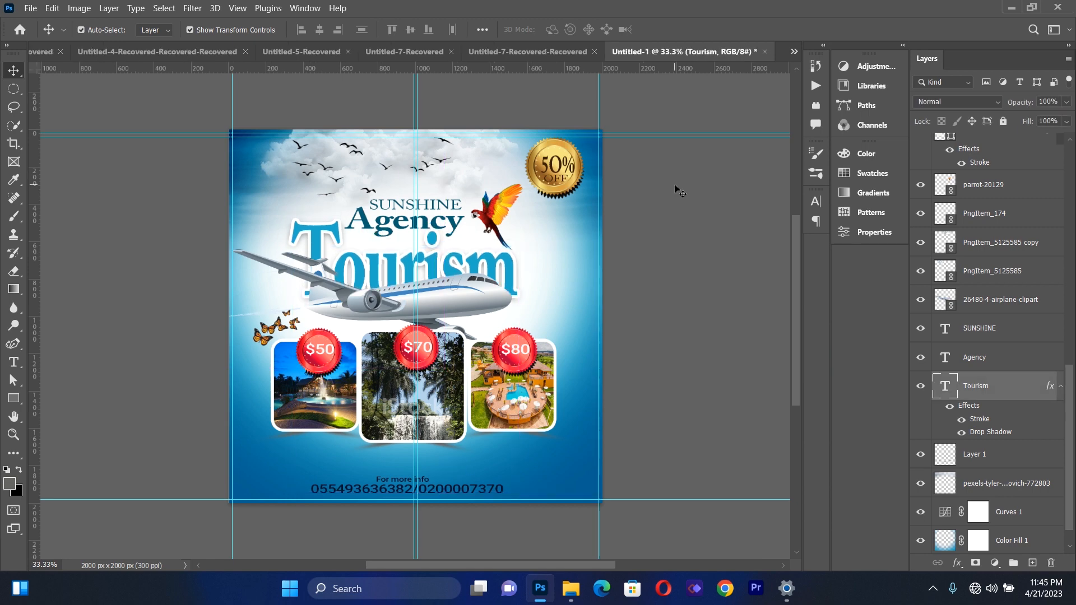